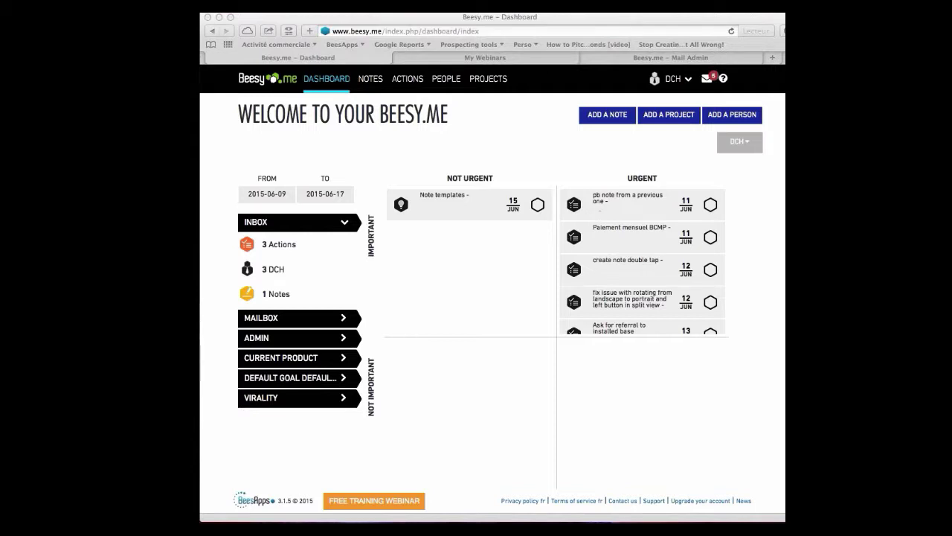
Step: Activate the browser, pass through the account menu and People page, and reach the Notes list
{"action": "left_click", "coordinate": [458, 18]}
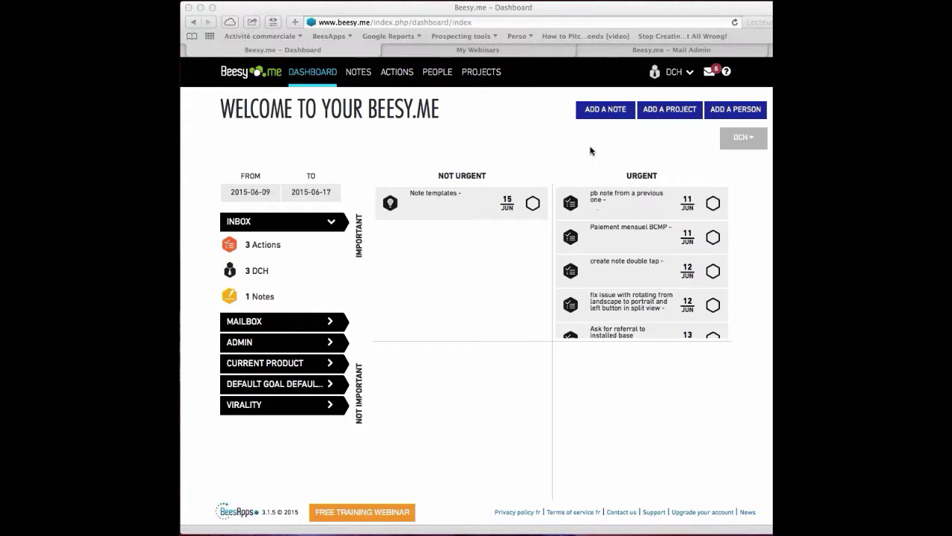
{"action": "left_click", "coordinate": [690, 75]}
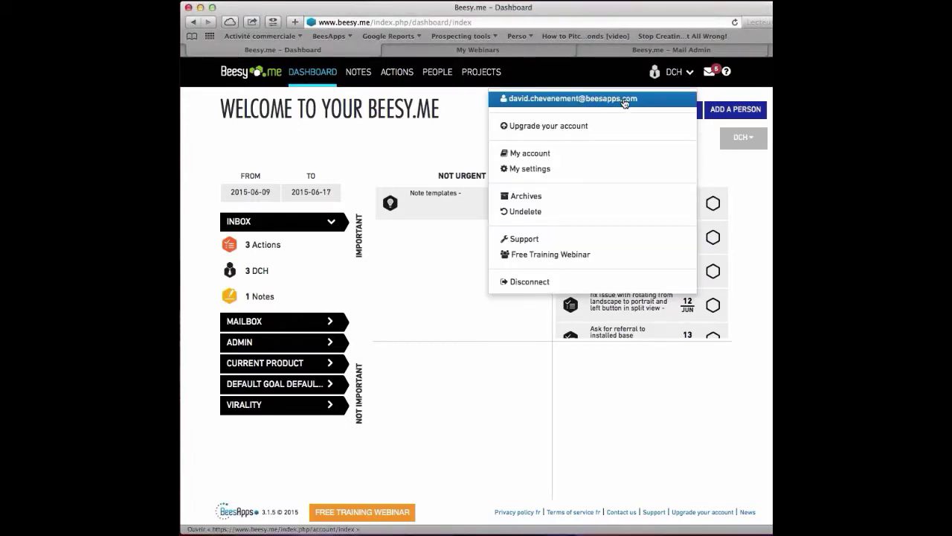
{"action": "left_click", "coordinate": [540, 74]}
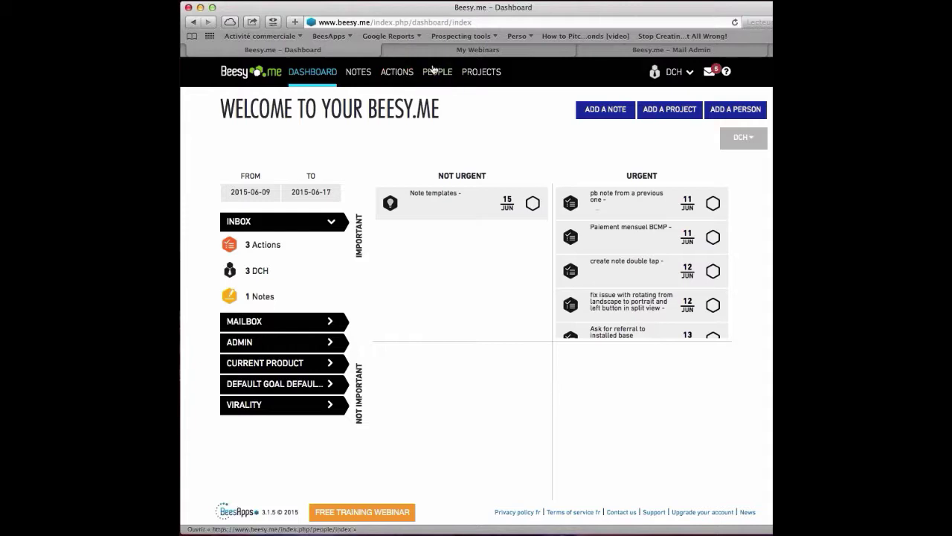
{"action": "left_click", "coordinate": [434, 69]}
{"action": "left_click", "coordinate": [359, 78]}
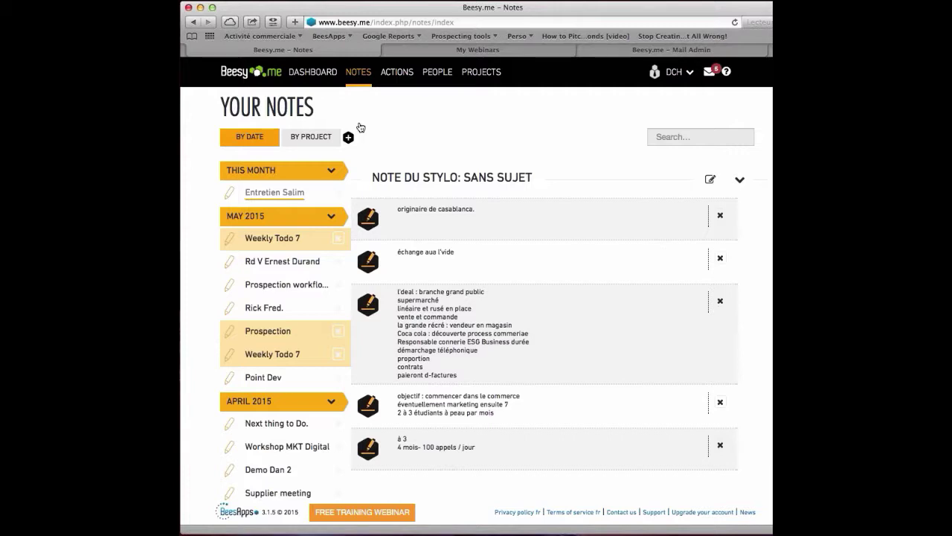
Step: Create a new blank note named 'Demo note'
{"action": "left_click", "coordinate": [349, 138]}
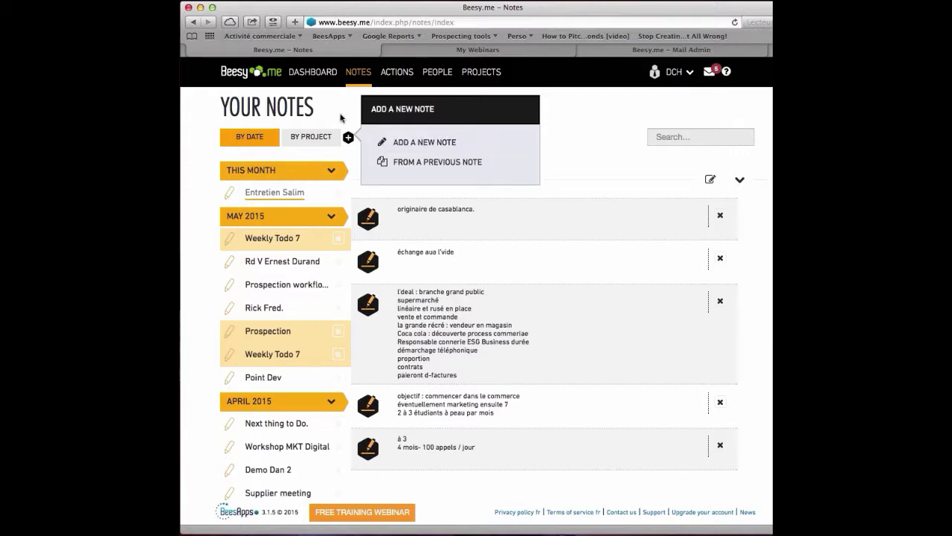
{"action": "left_click", "coordinate": [349, 138]}
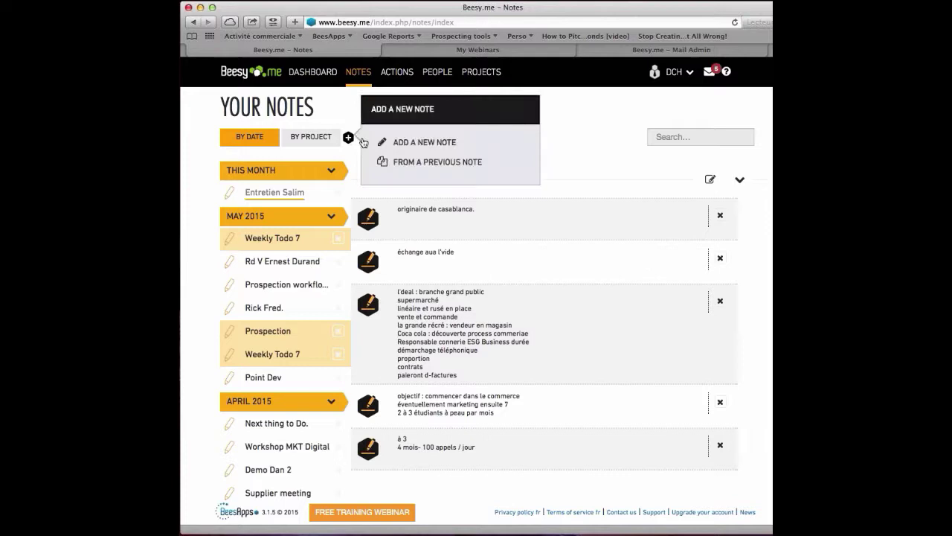
{"action": "left_click", "coordinate": [420, 142]}
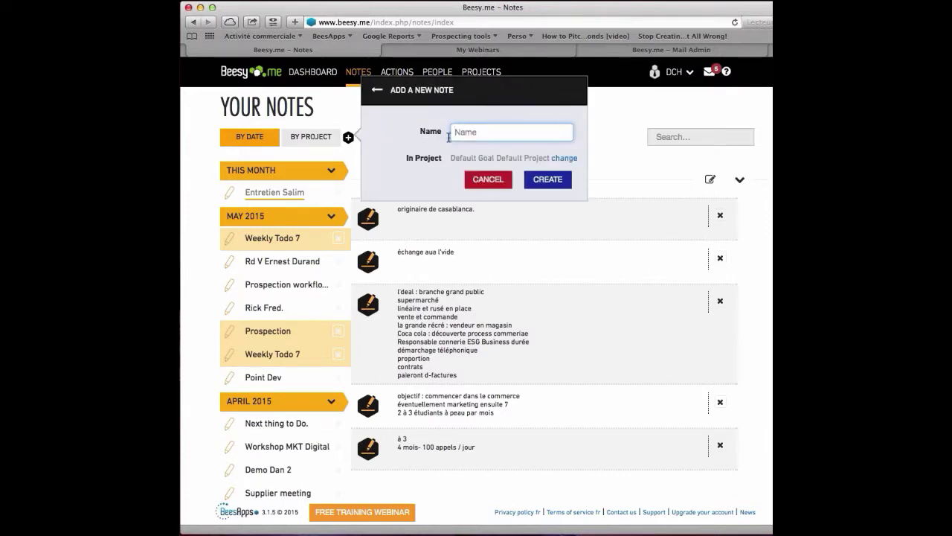
{"action": "type", "text": "Demo note"}
{"action": "left_click", "coordinate": [543, 182]}
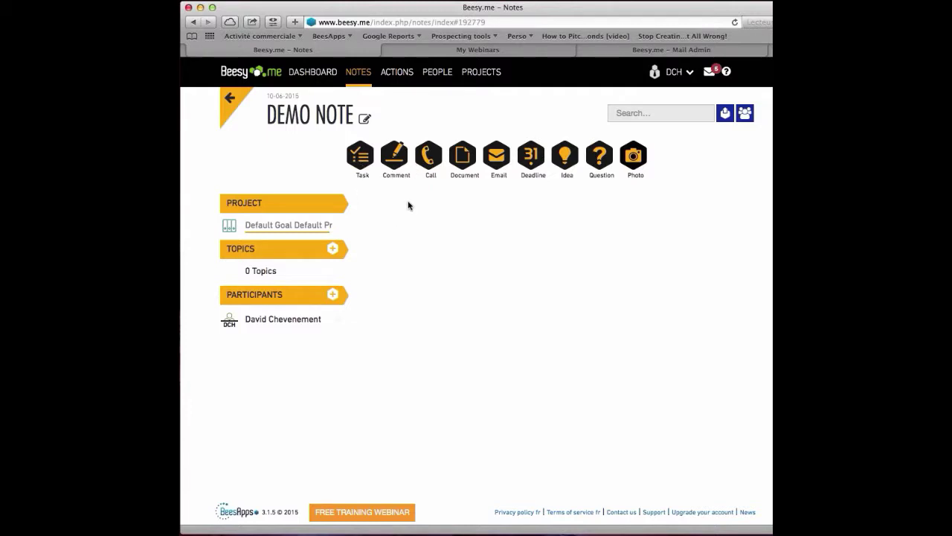
Step: Add a three-line comment: demo webinar started, 'All participants are there.', presenter explained Beesy concepts
{"action": "left_click", "coordinate": [395, 160]}
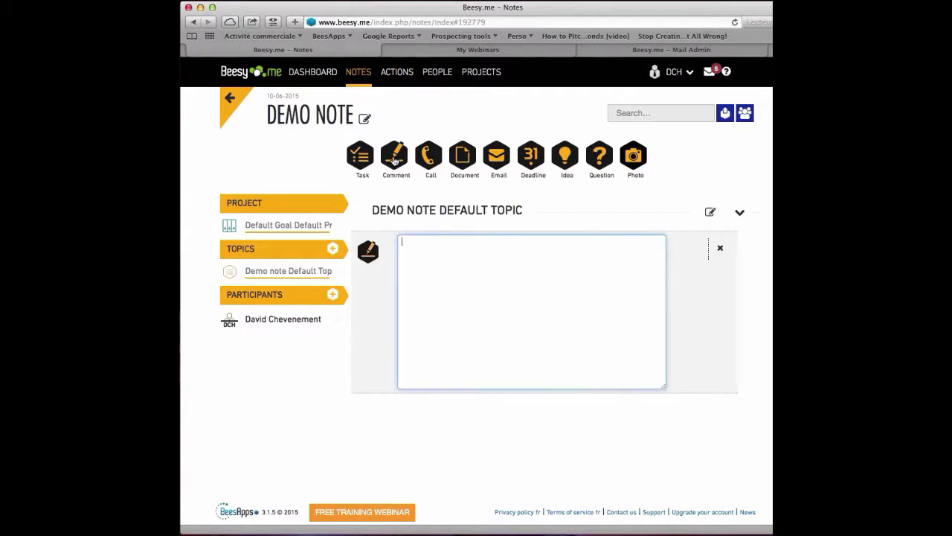
{"action": "type", "text": "The demo wbinar h"}
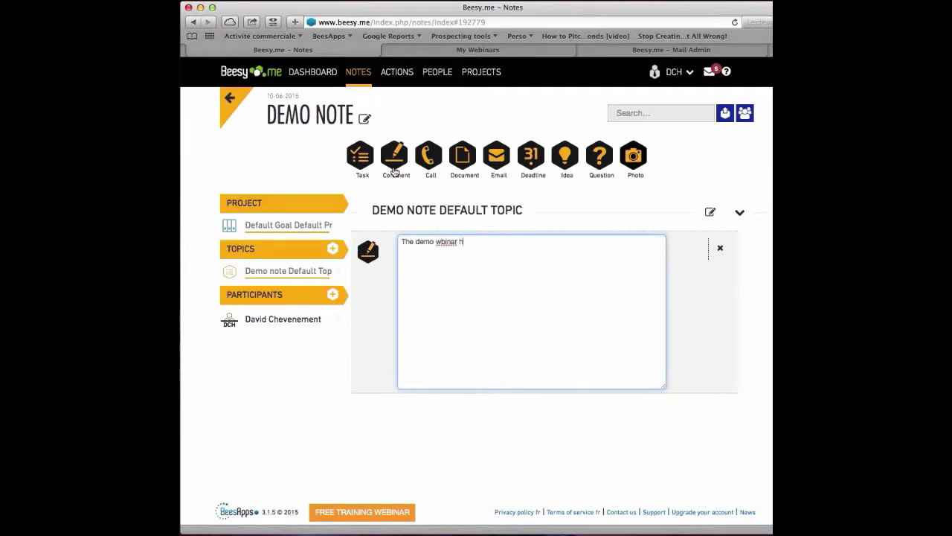
{"action": "type", "text": "as started"}
{"action": "key", "text": "Return"}
{"action": "type", "text": "All participants are ther"}
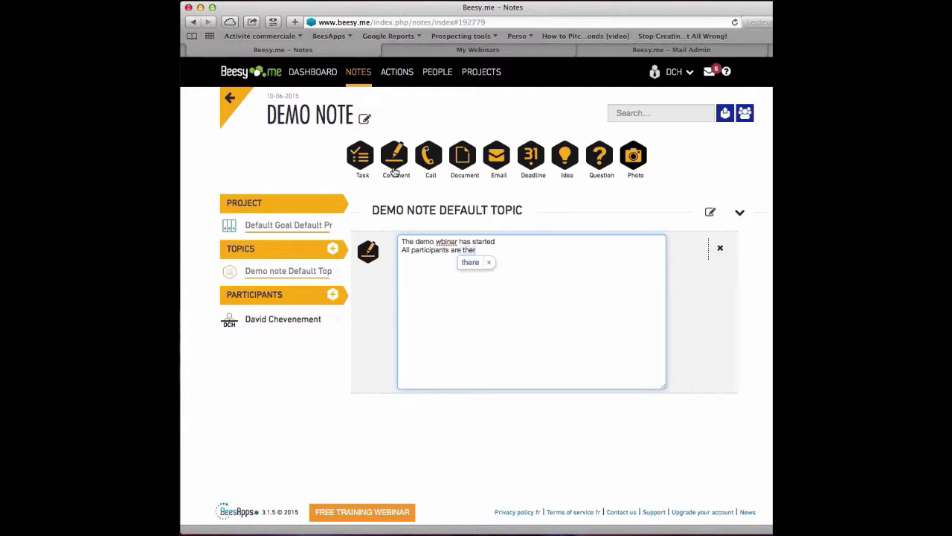
{"action": "type", "text": "e."}
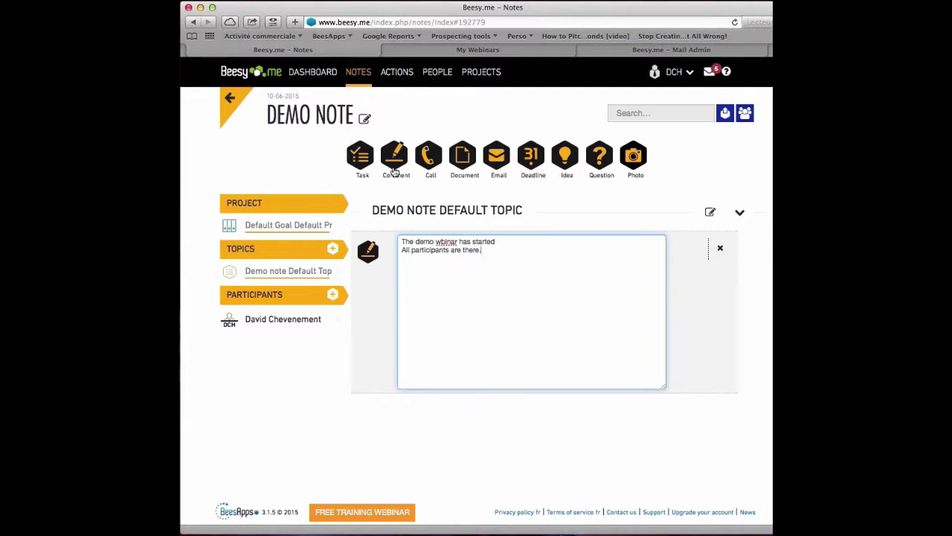
{"action": "key", "text": "Return"}
{"action": "type", "text": "David explained about the Beesy con"}
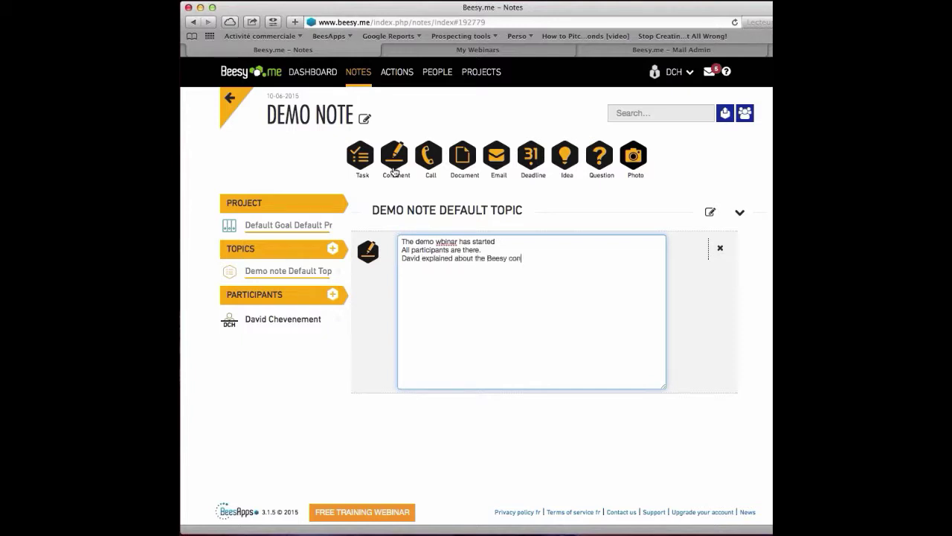
{"action": "type", "text": "cepts"}
Step: Add the task 'send a Beesy presentation to all participants' due 12 June, keeping the default owner
{"action": "left_click", "coordinate": [365, 164]}
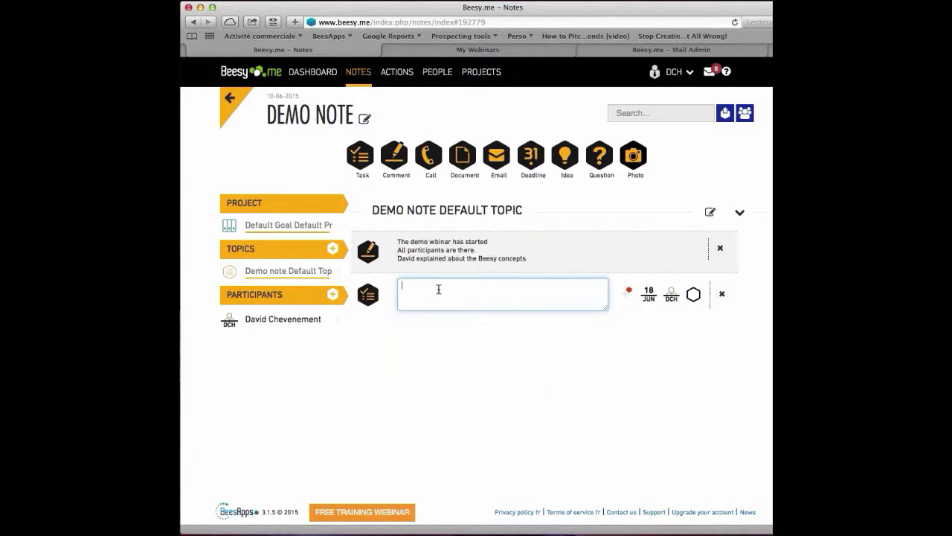
{"action": "type", "text": "send a Beesy presentation to all participan"}
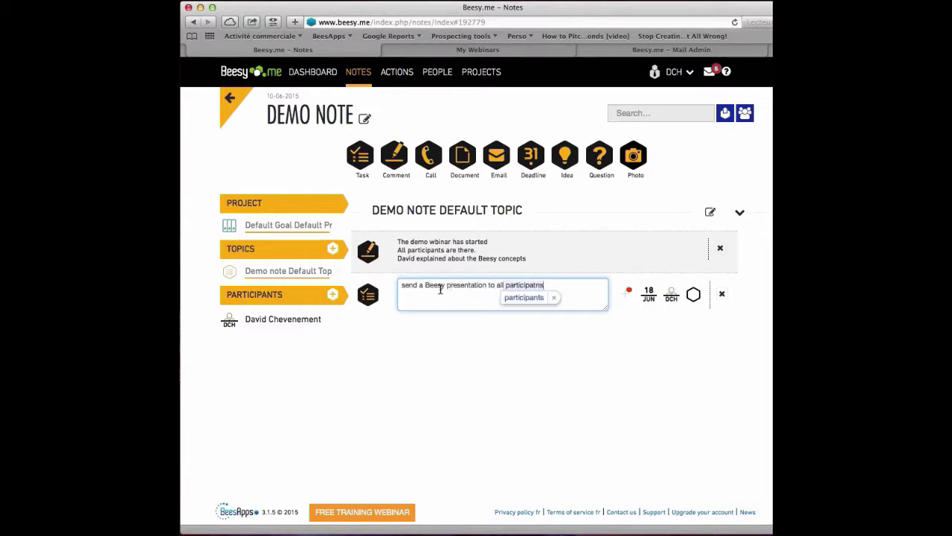
{"action": "type", "text": "ts"}
{"action": "key", "text": "Return"}
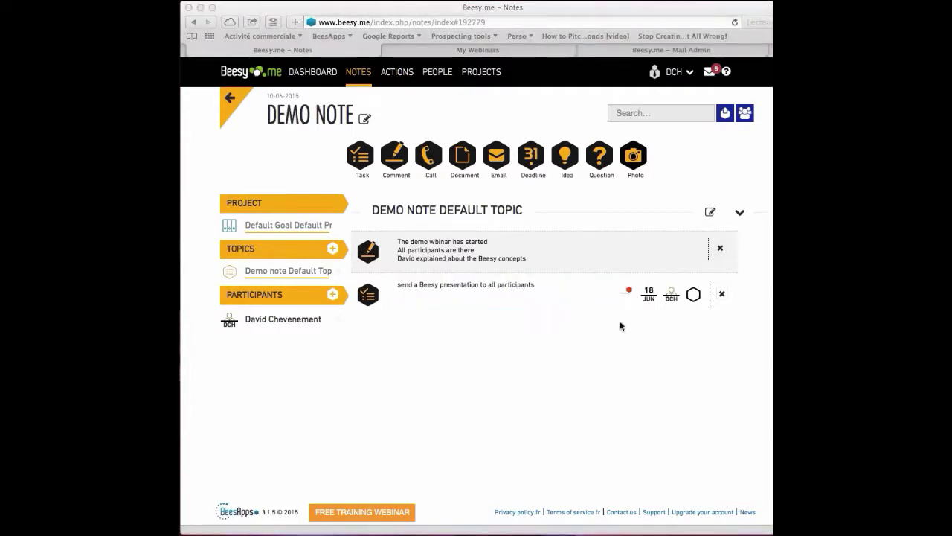
{"action": "left_click", "coordinate": [649, 295]}
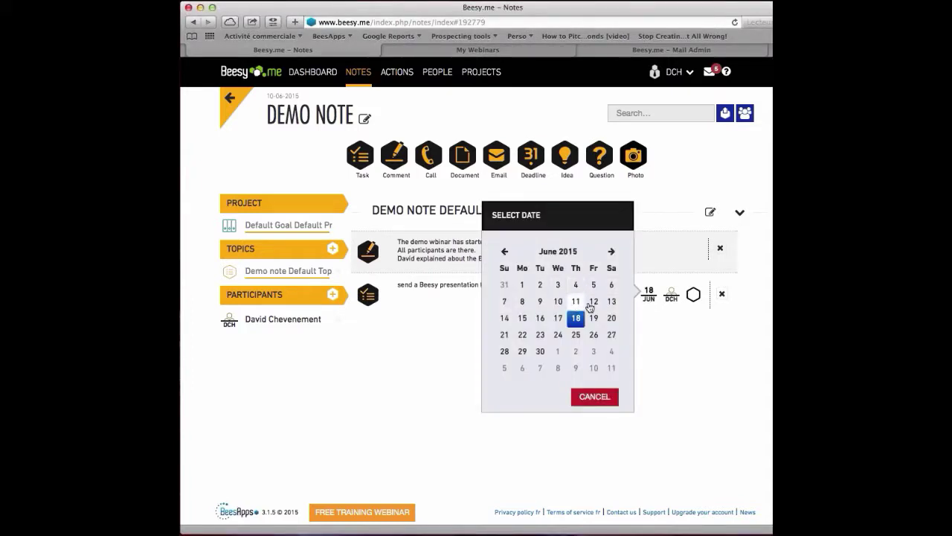
{"action": "left_click", "coordinate": [596, 305]}
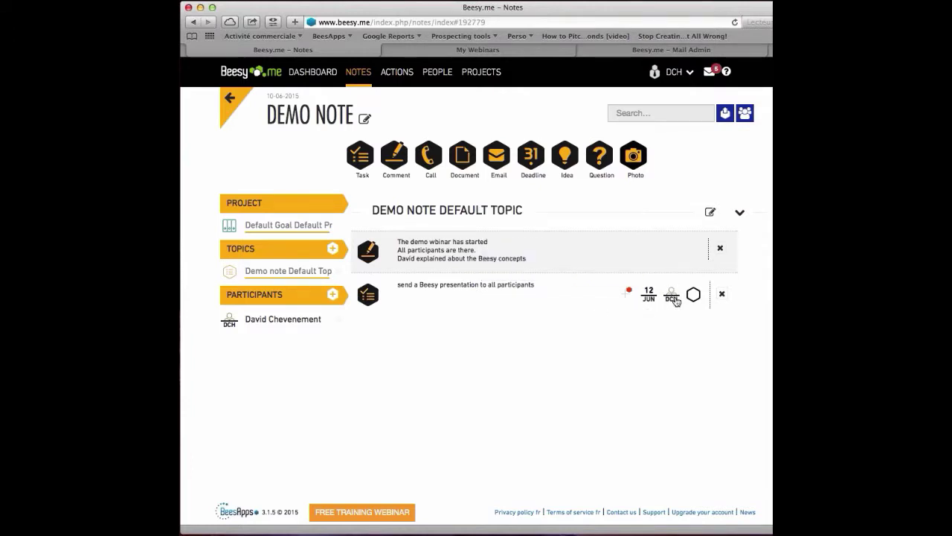
{"action": "left_click", "coordinate": [679, 298]}
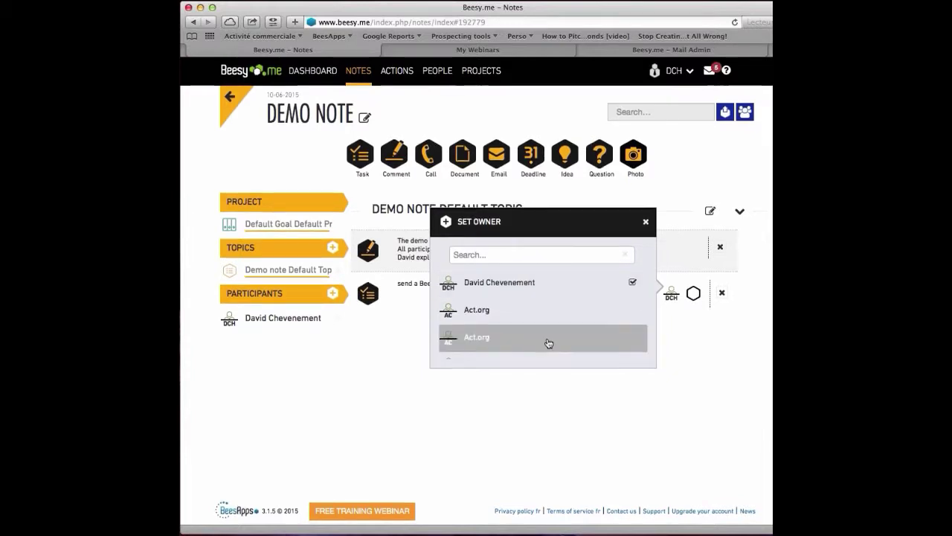
{"action": "scroll", "coordinate": [522, 314], "scroll_direction": "down", "scroll_amount": 10}
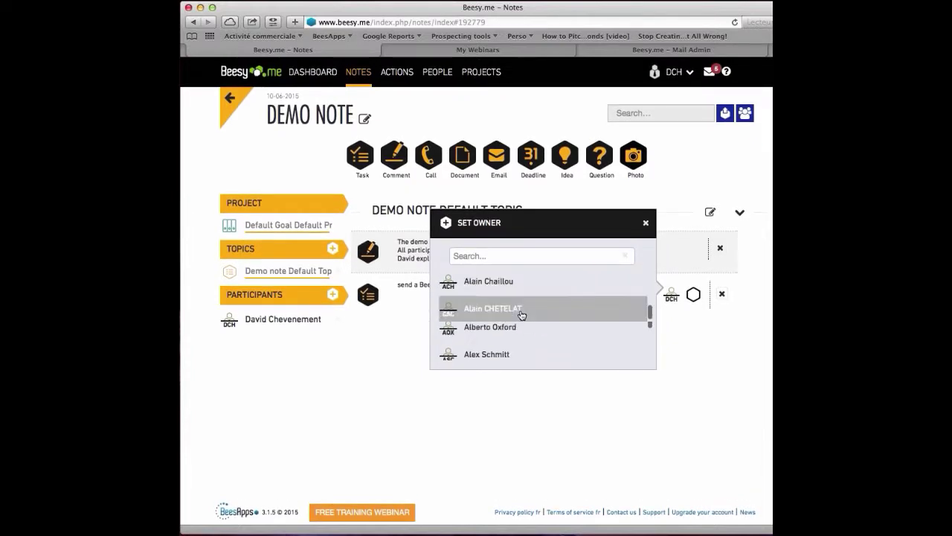
{"action": "left_click", "coordinate": [646, 223]}
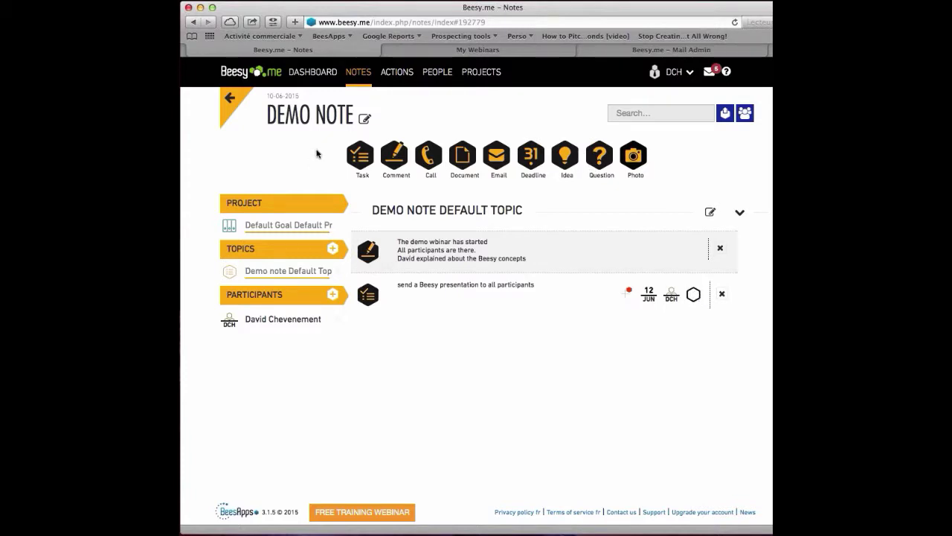
Step: Add a comment about logging contextual information
{"action": "left_click", "coordinate": [395, 160]}
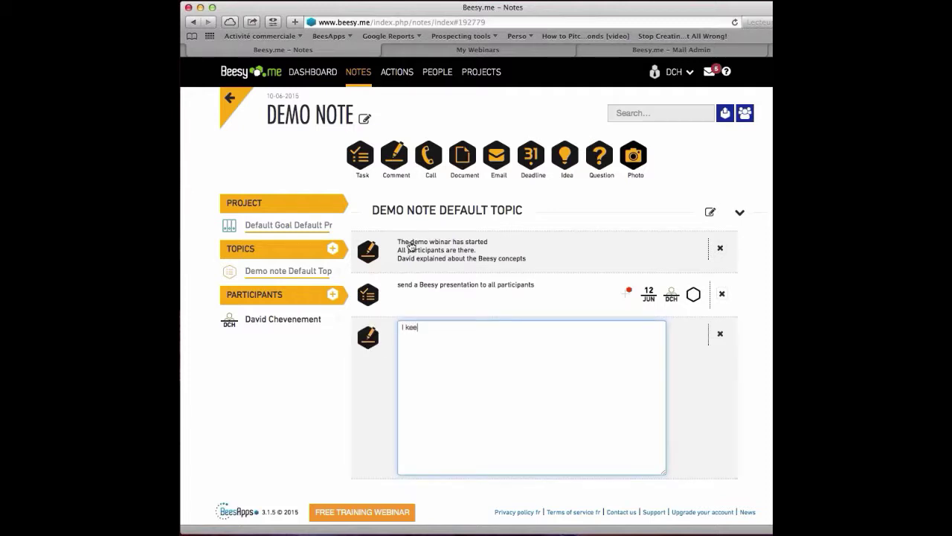
{"action": "type", "text": "I keep logging contextual info"}
{"action": "type", "text": "rmation"}
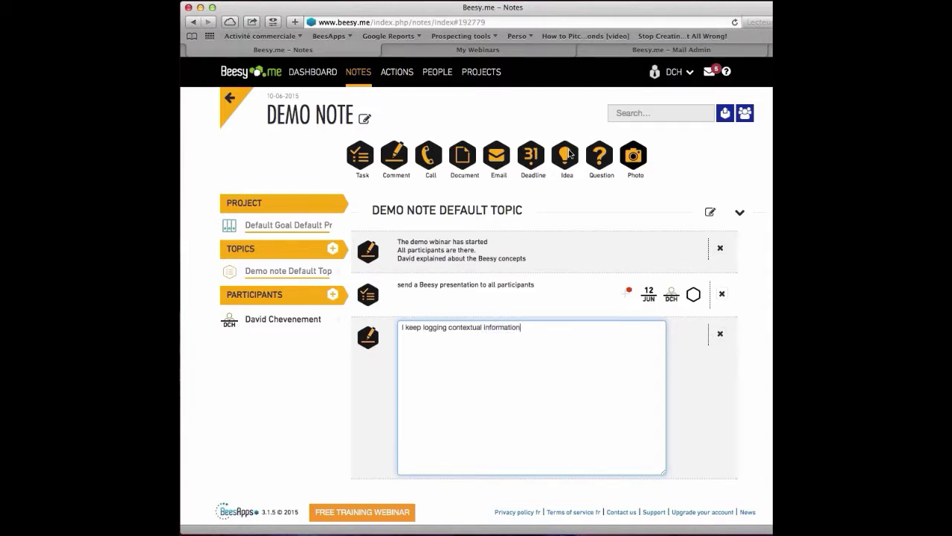
Step: Add a call action reading 'Call all participants for feedback' in place of 'Appeler'
{"action": "left_click", "coordinate": [437, 163]}
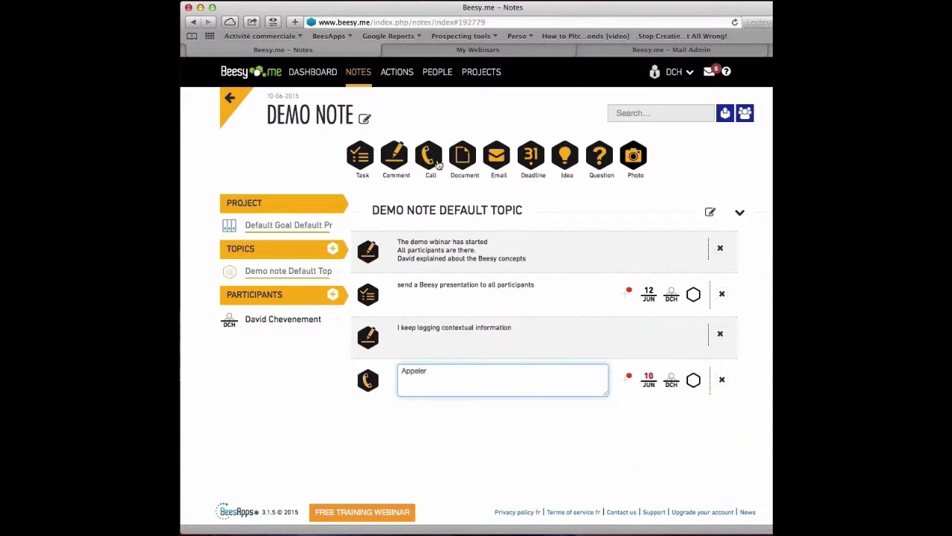
{"action": "key", "text": "BackSpace"}
{"action": "key", "text": "BackSpace"}
{"action": "key", "text": "BackSpace"}
{"action": "type", "text": "Call all participants for feedba"}
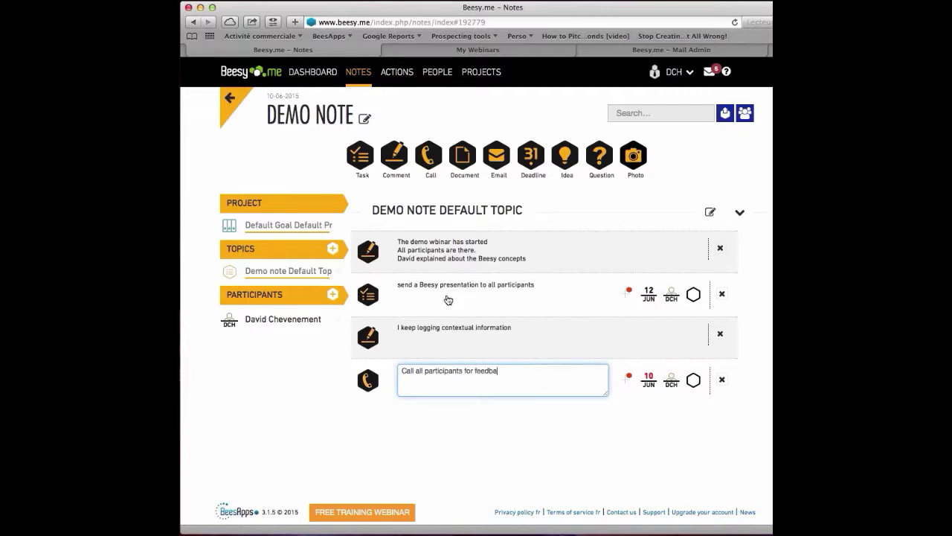
{"action": "type", "text": "k"}
{"action": "key", "text": "BackSpace"}
{"action": "type", "text": "ck"}
{"action": "left_click", "coordinate": [463, 184]}
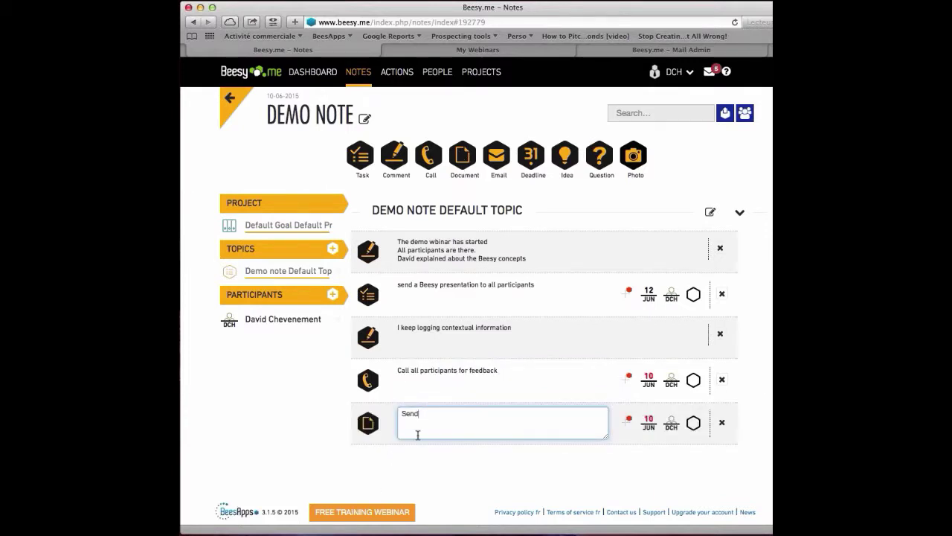
Step: Attach the June 4 screenshot from Bureau to the document action and save it
{"action": "left_click", "coordinate": [366, 429]}
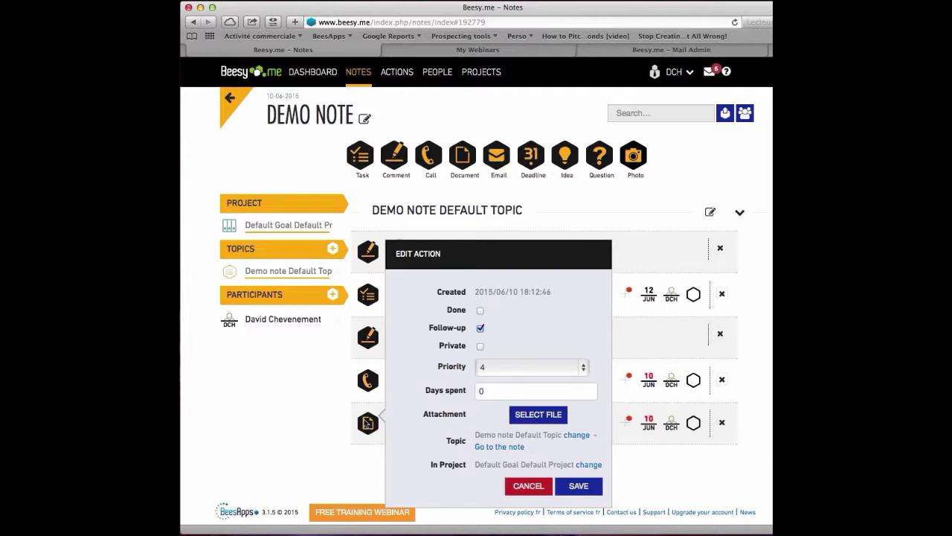
{"action": "left_click", "coordinate": [527, 416]}
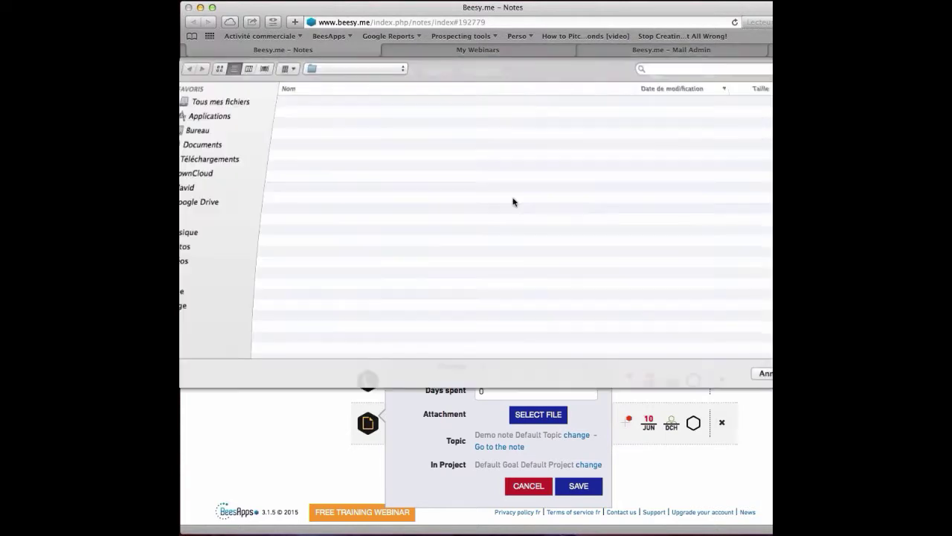
{"action": "left_click", "coordinate": [206, 128]}
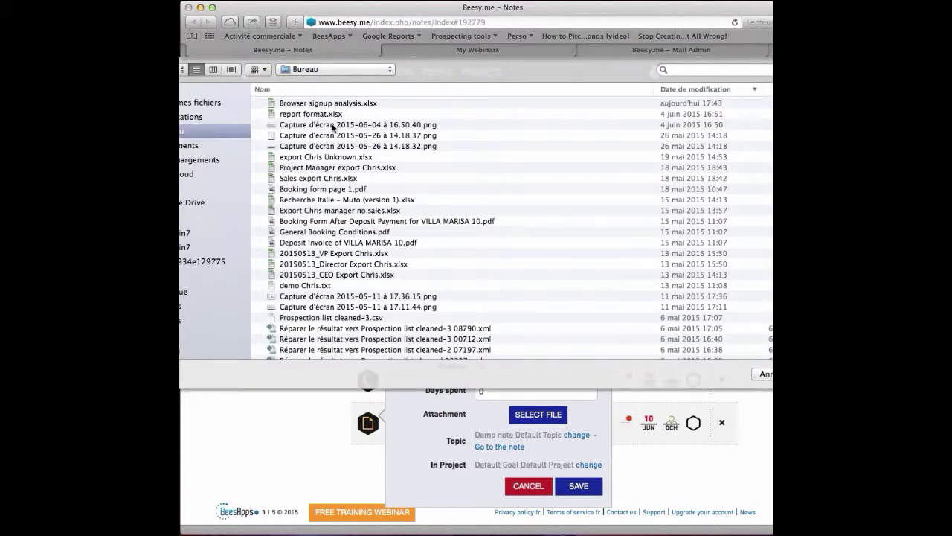
{"action": "left_click", "coordinate": [335, 125]}
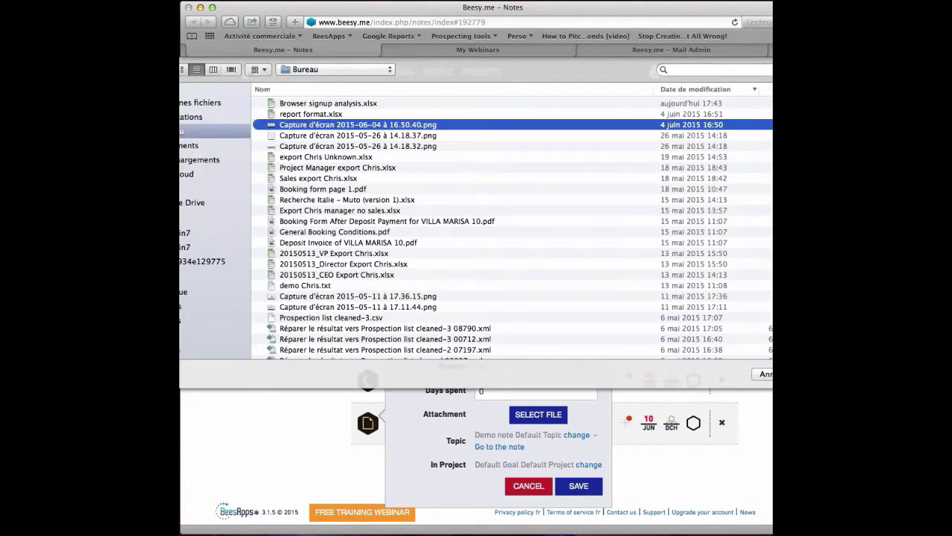
{"action": "key", "text": "Return"}
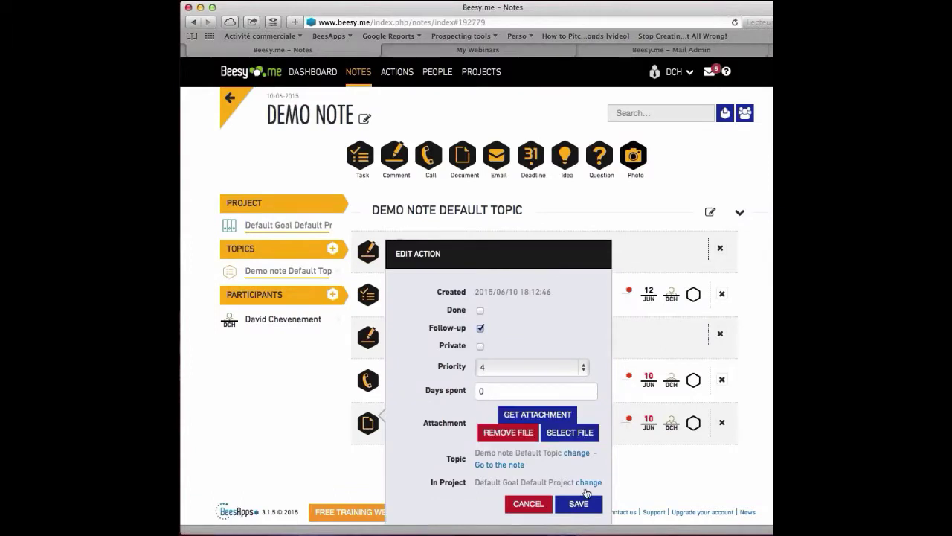
{"action": "left_click", "coordinate": [585, 506]}
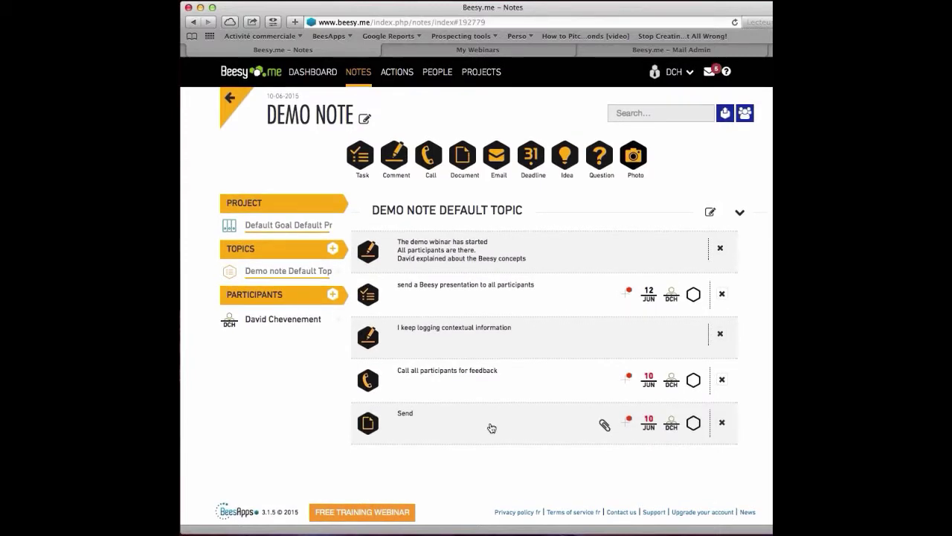
Step: Change the document action's text to 'Send this presentation to' a colleague
{"action": "left_click", "coordinate": [452, 424]}
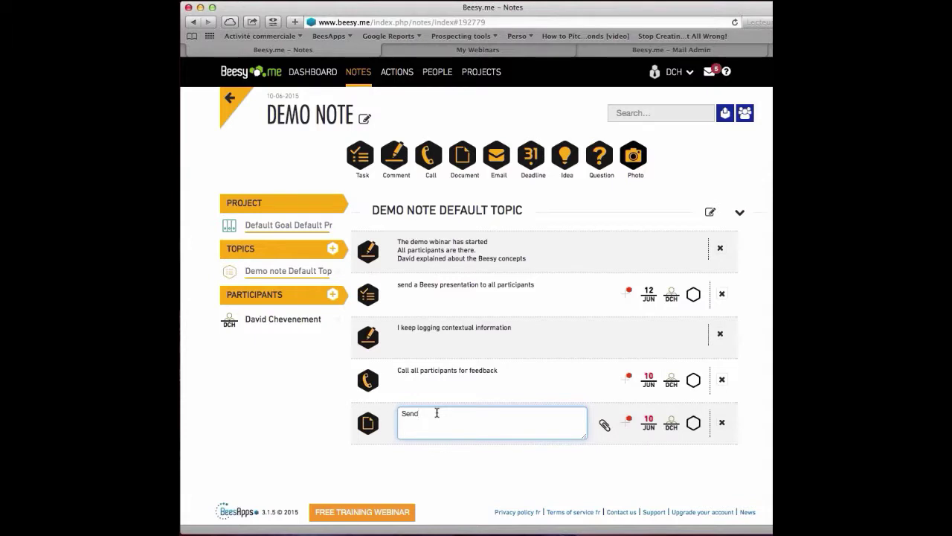
{"action": "type", "text": "this presentation to Carol"}
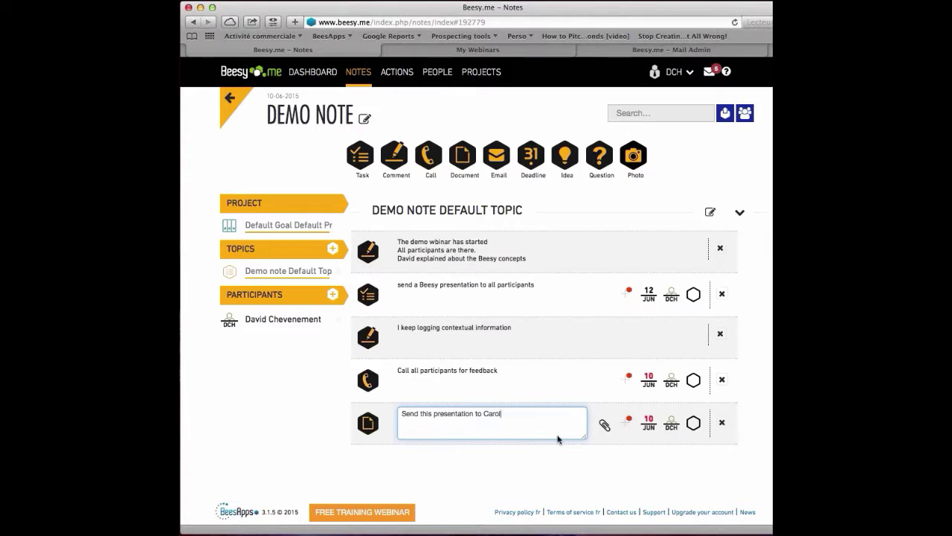
{"action": "left_click", "coordinate": [562, 460]}
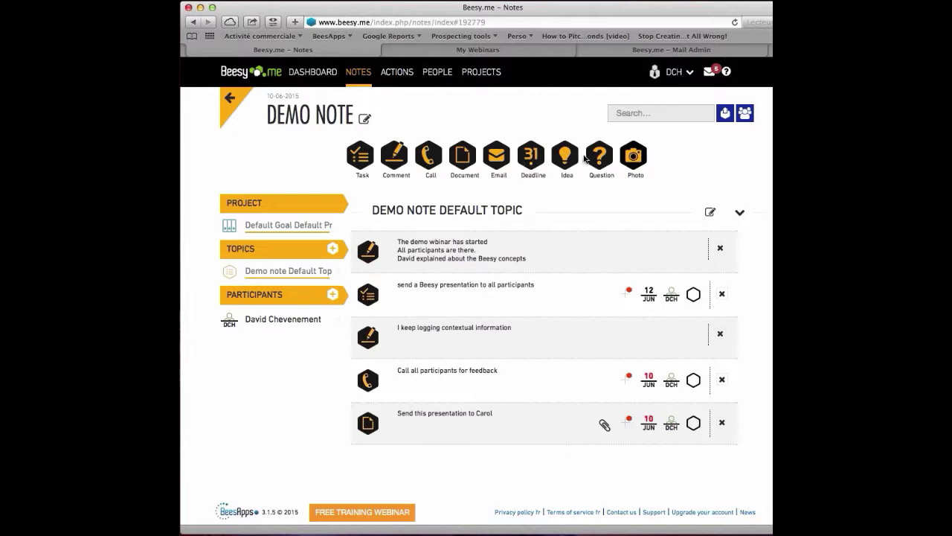
Step: Add question 'how to add a document to Beesy ?' and an idea to read an article on productivity with Beesy
{"action": "left_click", "coordinate": [607, 161]}
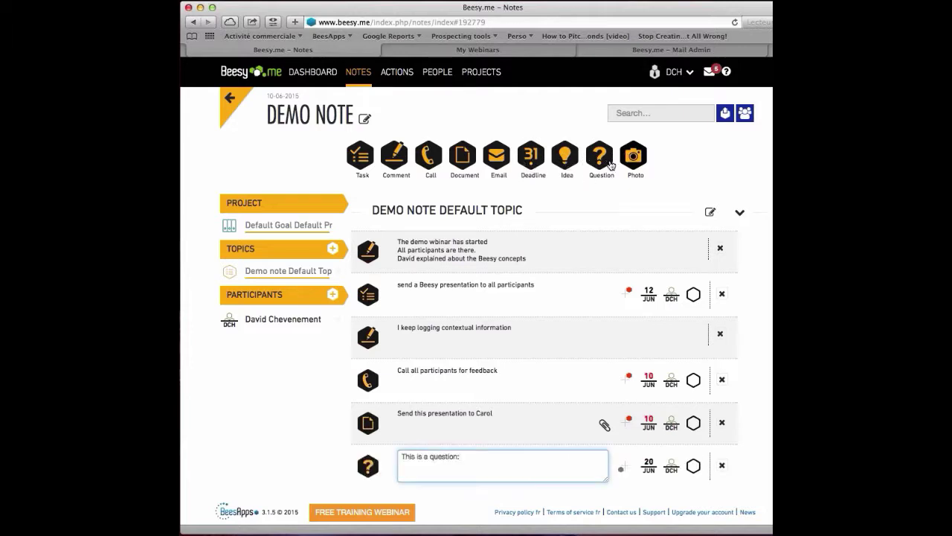
{"action": "type", "text": "how to add a document to Beesy ?"}
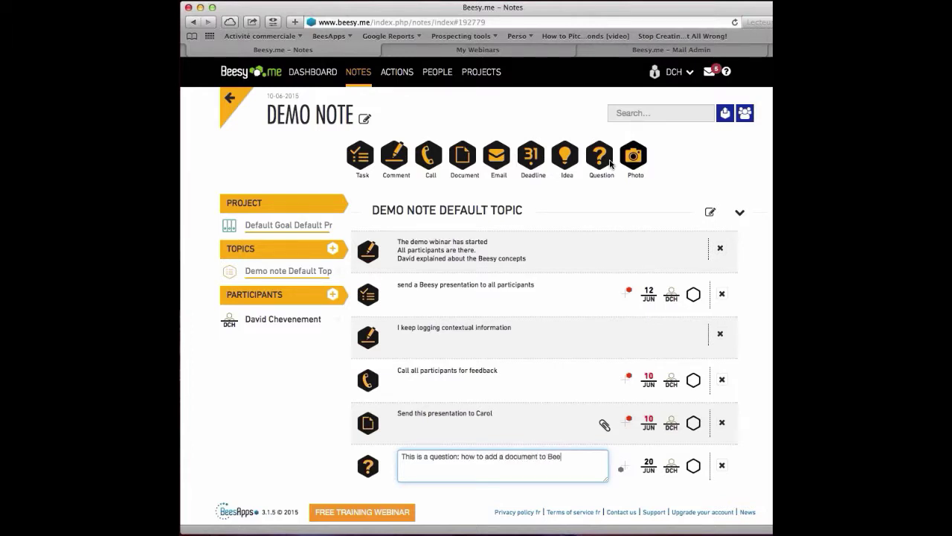
{"action": "left_click", "coordinate": [569, 165]}
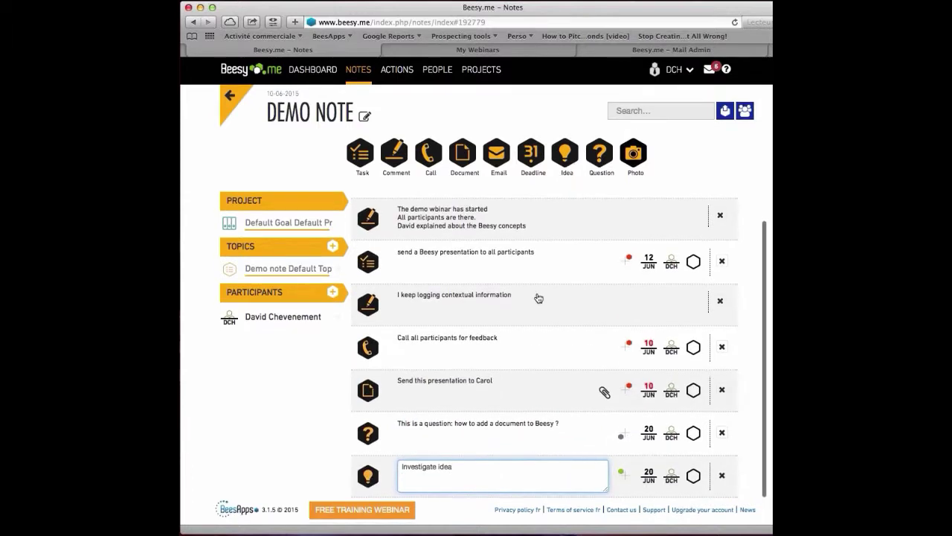
{"action": "type", "text": ":"}
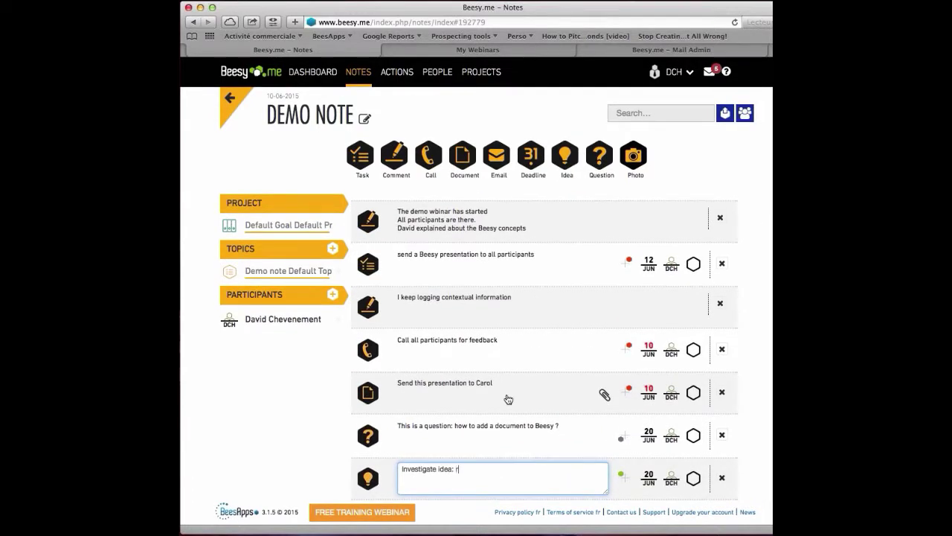
{"action": "type", "text": " read this a"}
{"action": "key", "text": "Tab"}
{"action": "type", "text": "rticle"}
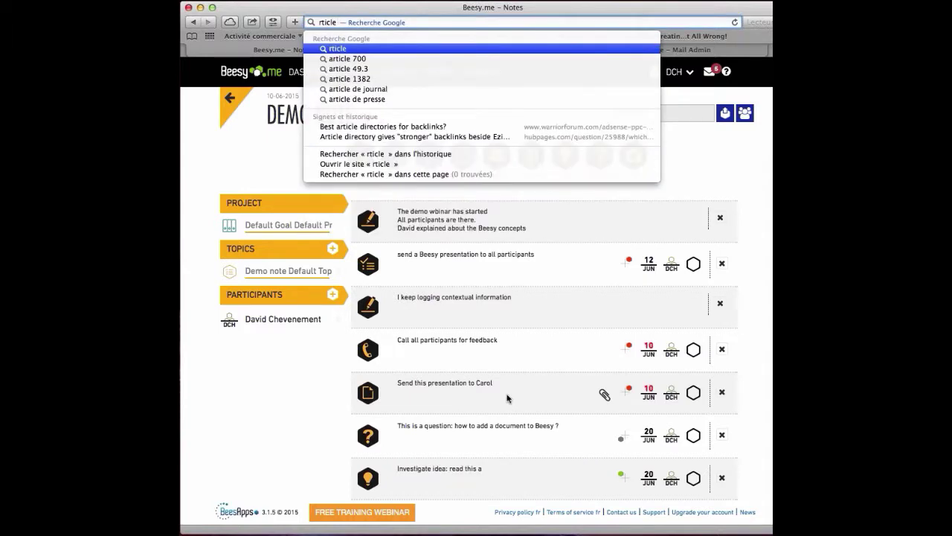
{"action": "left_click", "coordinate": [491, 469]}
{"action": "type", "text": "rtic"}
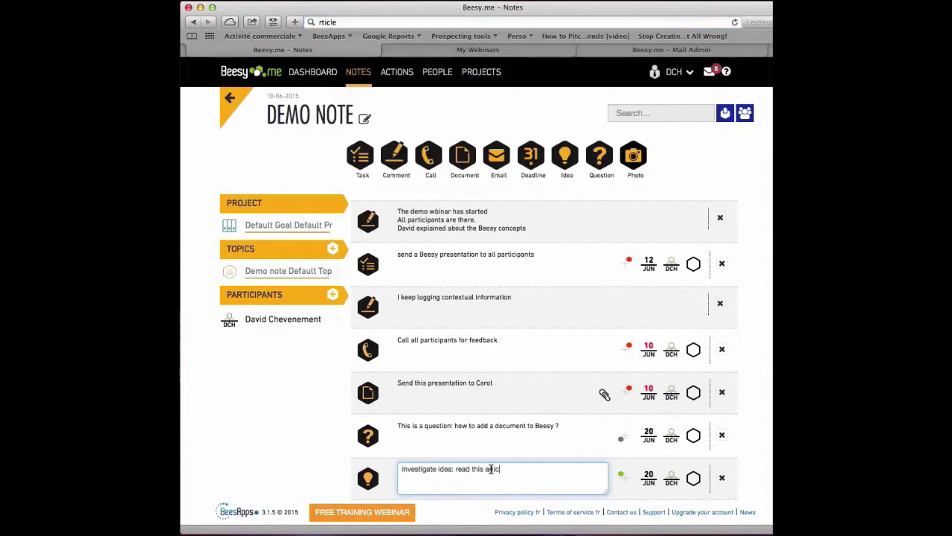
{"action": "type", "text": "le on how to be more productive"}
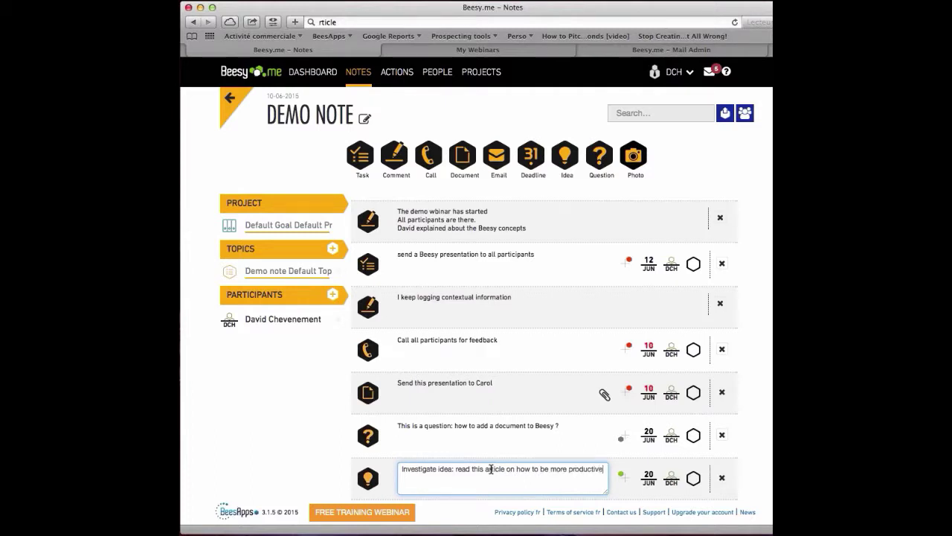
{"action": "type", "text": " using Beesy"}
Step: Add and save the closing comment 'This is the end of my note' below the idea
{"action": "left_click", "coordinate": [395, 155]}
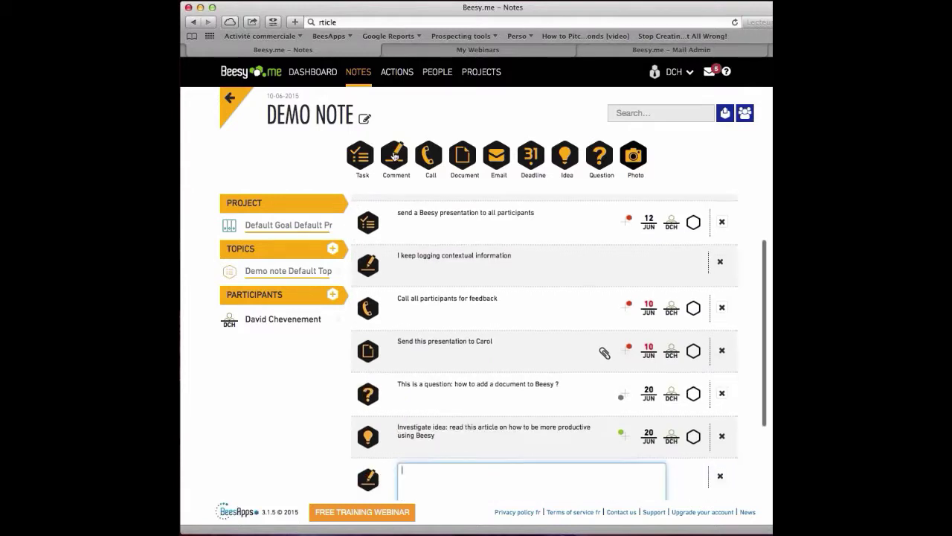
{"action": "type", "text": "This"}
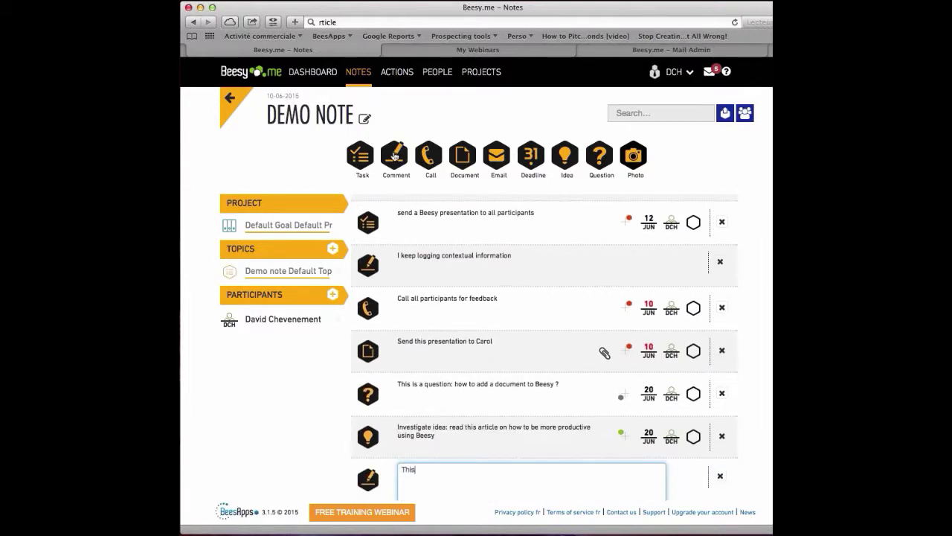
{"action": "type", "text": " is the end of my note"}
{"action": "left_click", "coordinate": [309, 419]}
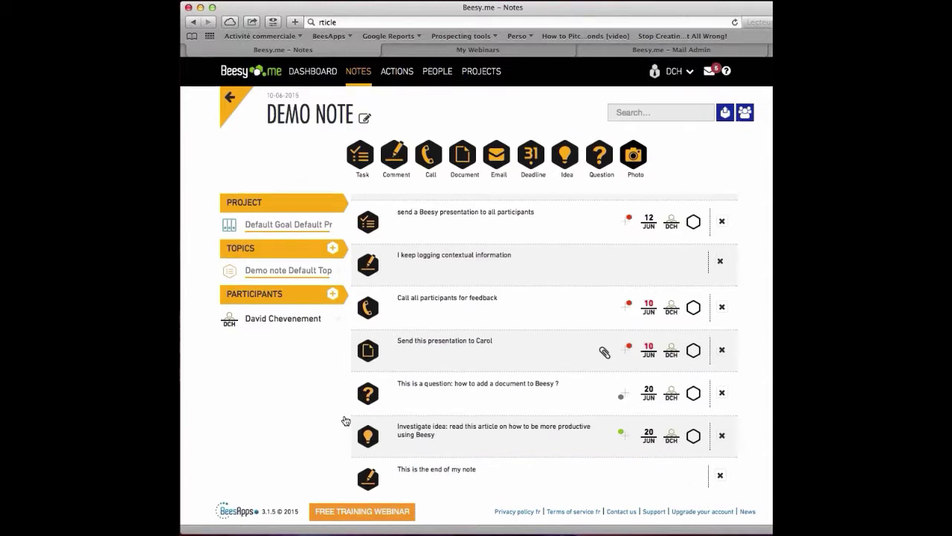
{"action": "scroll", "coordinate": [486, 383], "scroll_direction": "down", "scroll_amount": 2}
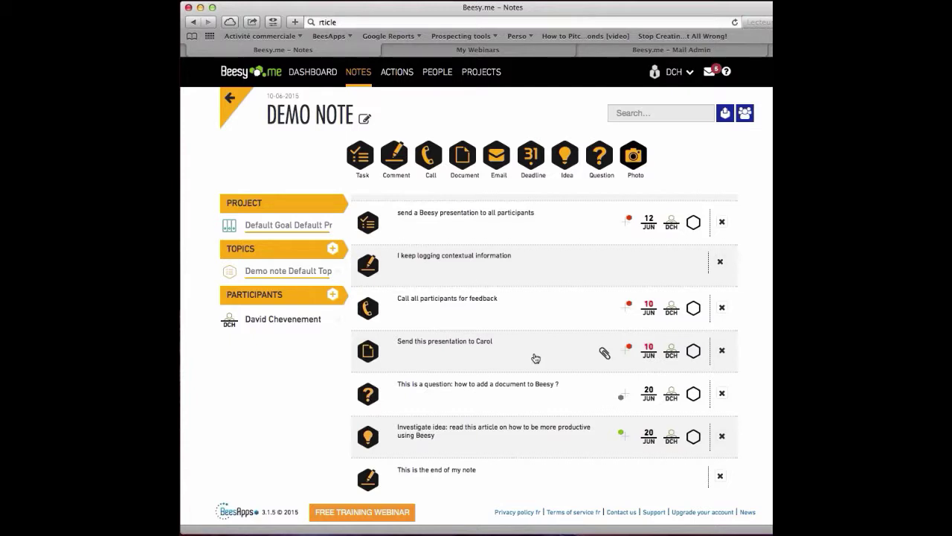
{"action": "scroll", "coordinate": [536, 357], "scroll_direction": "up", "scroll_amount": 3}
{"action": "scroll", "coordinate": [504, 285], "scroll_direction": "down", "scroll_amount": 3}
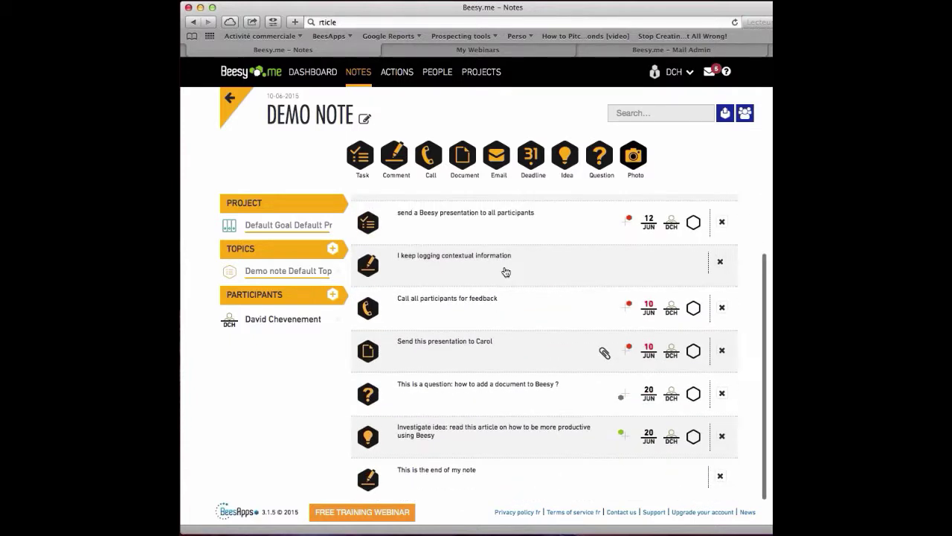
{"action": "scroll", "coordinate": [506, 272], "scroll_direction": "up", "scroll_amount": 3}
{"action": "scroll", "coordinate": [510, 297], "scroll_direction": "down", "scroll_amount": 3}
{"action": "scroll", "coordinate": [498, 305], "scroll_direction": "up", "scroll_amount": 3}
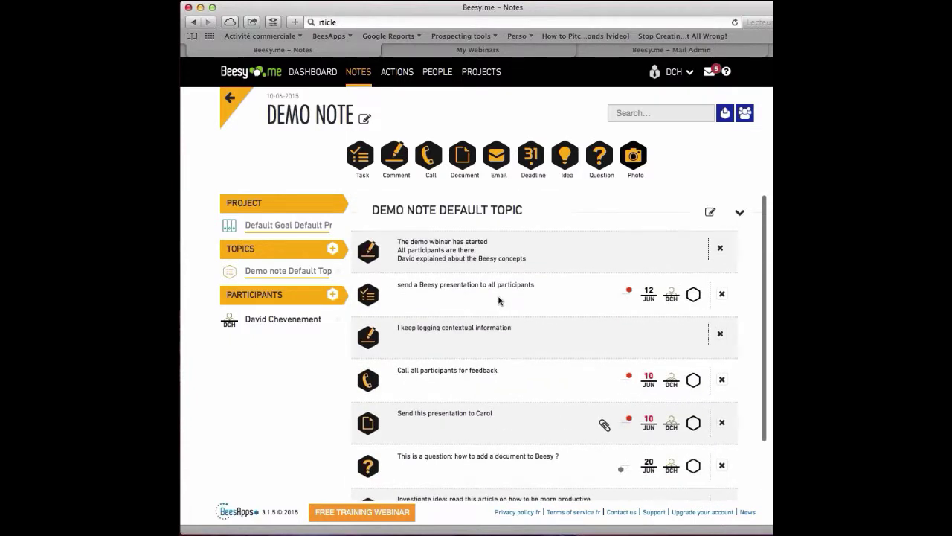
{"action": "scroll", "coordinate": [499, 300], "scroll_direction": "down", "scroll_amount": 3}
{"action": "scroll", "coordinate": [511, 290], "scroll_direction": "up", "scroll_amount": 3}
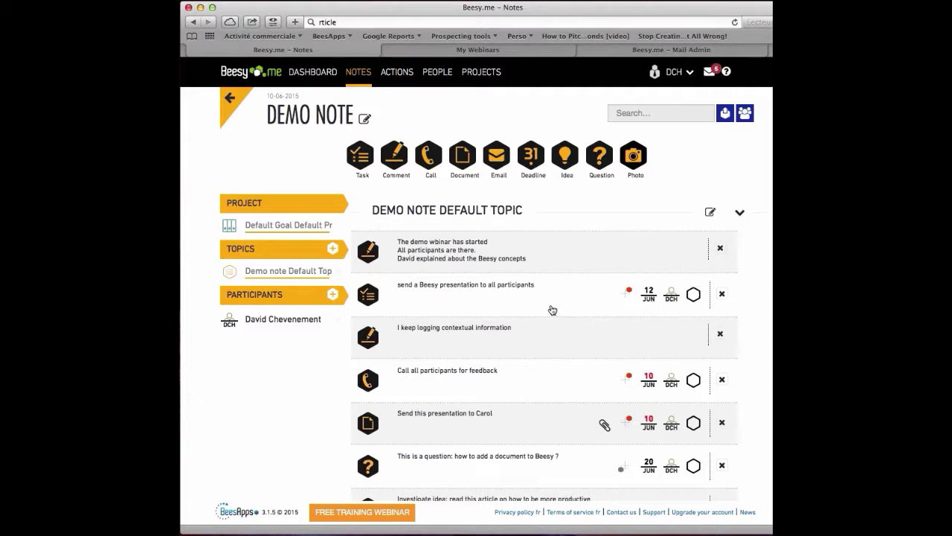
{"action": "scroll", "coordinate": [545, 309], "scroll_direction": "down", "scroll_amount": 1}
{"action": "scroll", "coordinate": [546, 309], "scroll_direction": "down", "scroll_amount": 3}
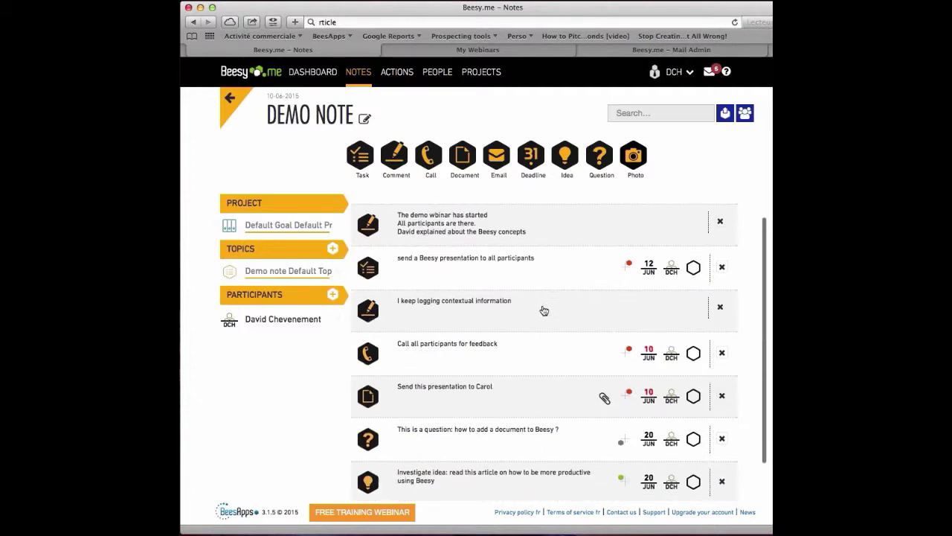
{"action": "scroll", "coordinate": [544, 310], "scroll_direction": "up", "scroll_amount": 4}
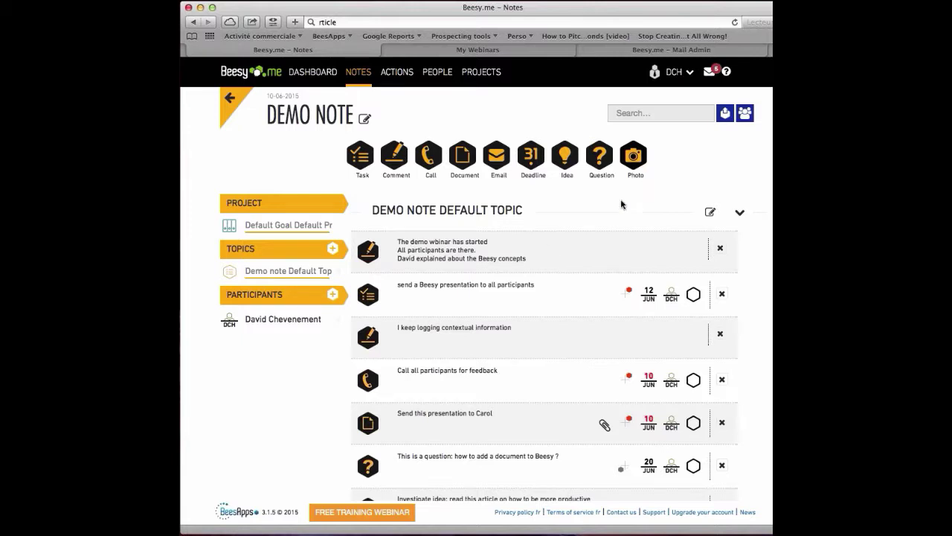
{"action": "scroll", "coordinate": [559, 241], "scroll_direction": "down", "scroll_amount": 2}
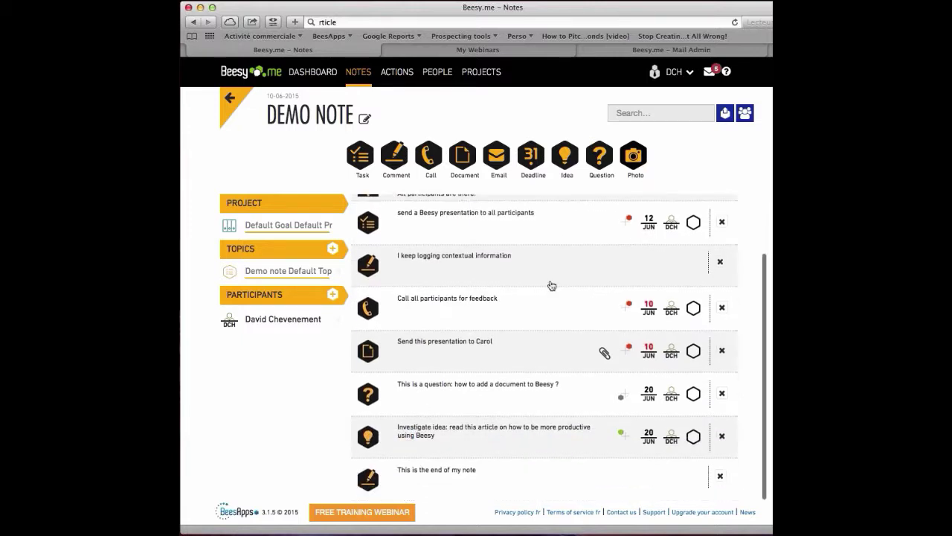
{"action": "scroll", "coordinate": [552, 285], "scroll_direction": "up", "scroll_amount": 2}
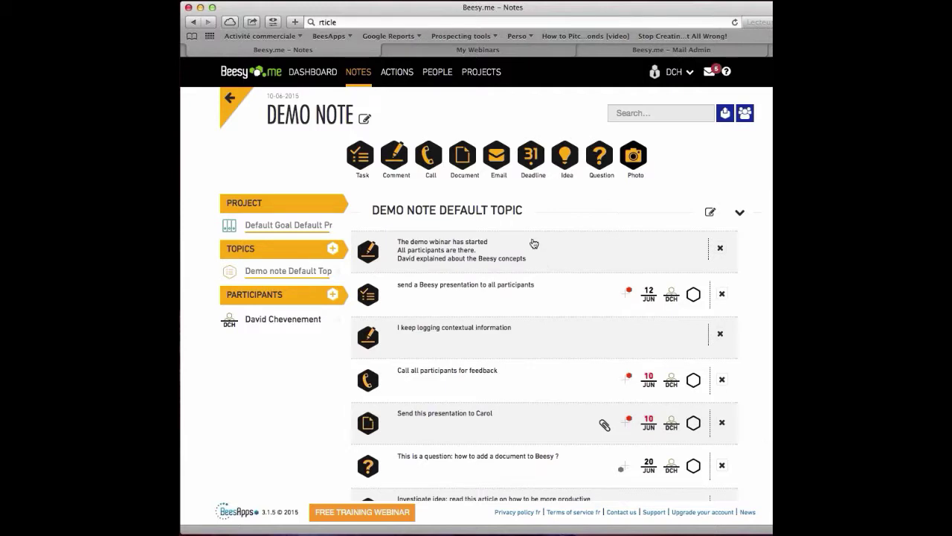
{"action": "scroll", "coordinate": [525, 357], "scroll_direction": "up", "scroll_amount": 1}
{"action": "scroll", "coordinate": [621, 314], "scroll_direction": "down", "scroll_amount": 3}
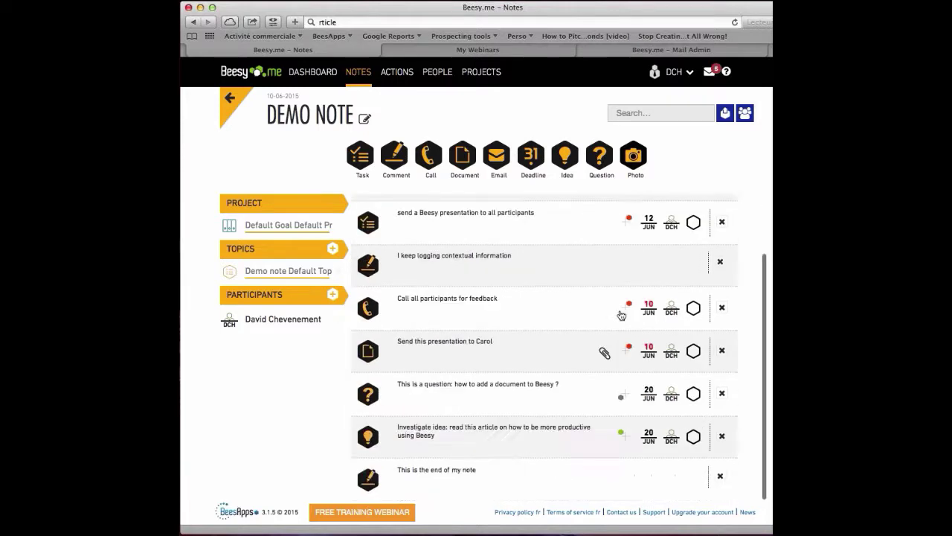
{"action": "scroll", "coordinate": [622, 315], "scroll_direction": "up", "scroll_amount": 2}
{"action": "scroll", "coordinate": [622, 315], "scroll_direction": "up", "scroll_amount": 1}
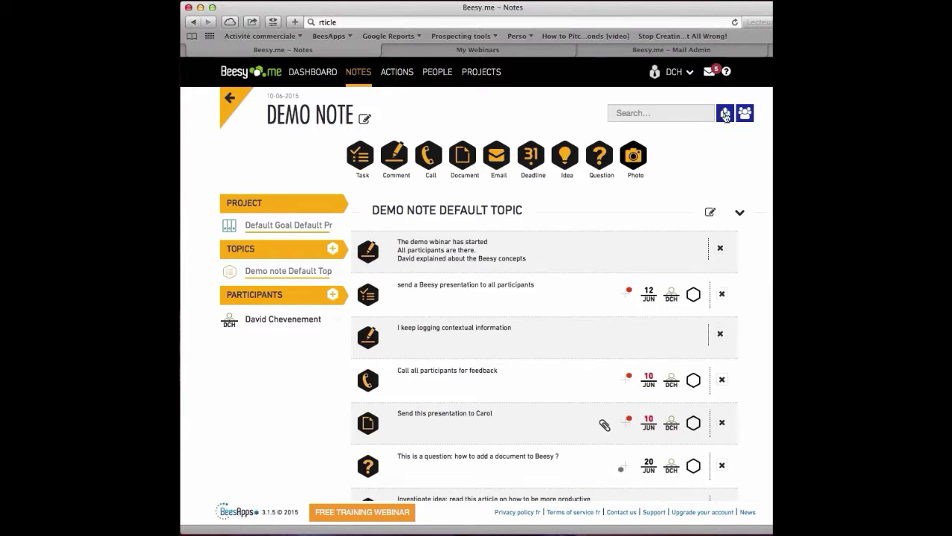
{"action": "left_click", "coordinate": [726, 115]}
{"action": "left_click", "coordinate": [690, 180]}
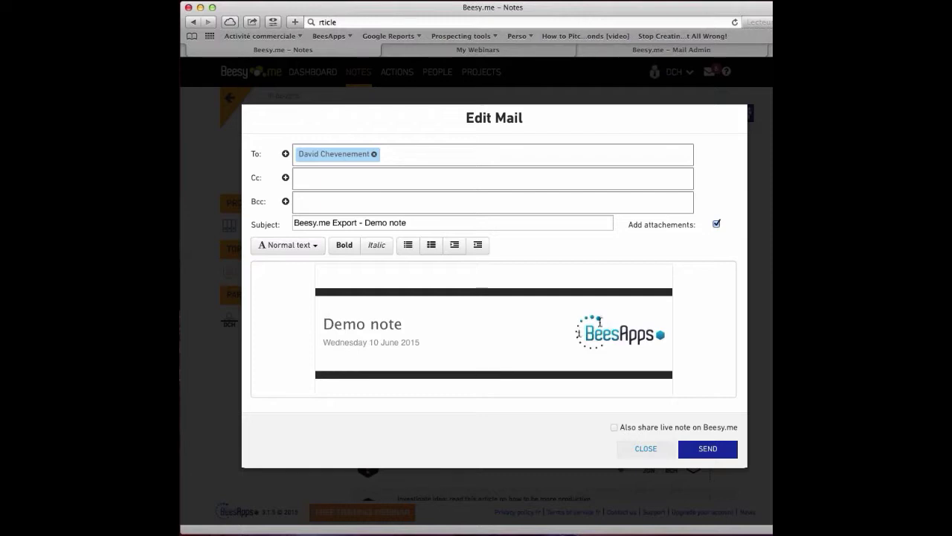
{"action": "scroll", "coordinate": [634, 332], "scroll_direction": "down", "scroll_amount": 2}
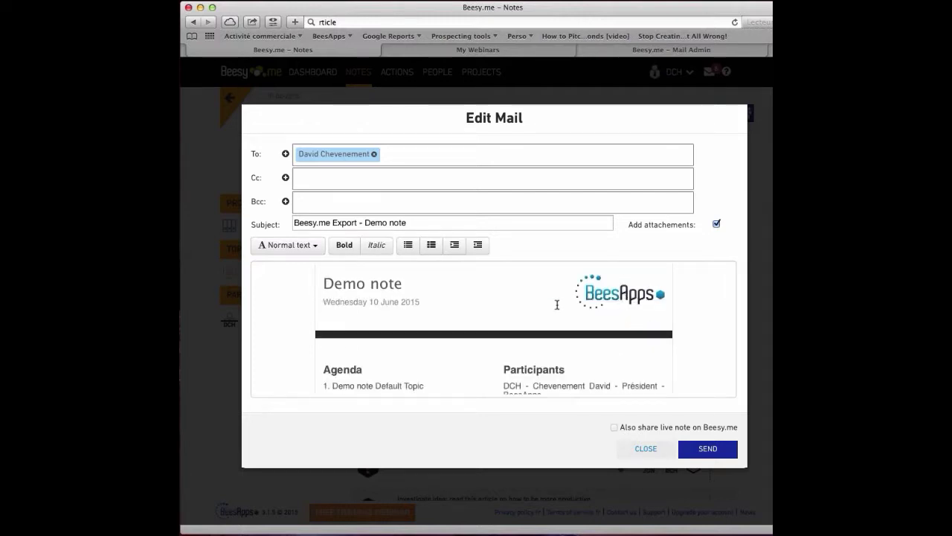
{"action": "scroll", "coordinate": [480, 319], "scroll_direction": "down", "scroll_amount": 1}
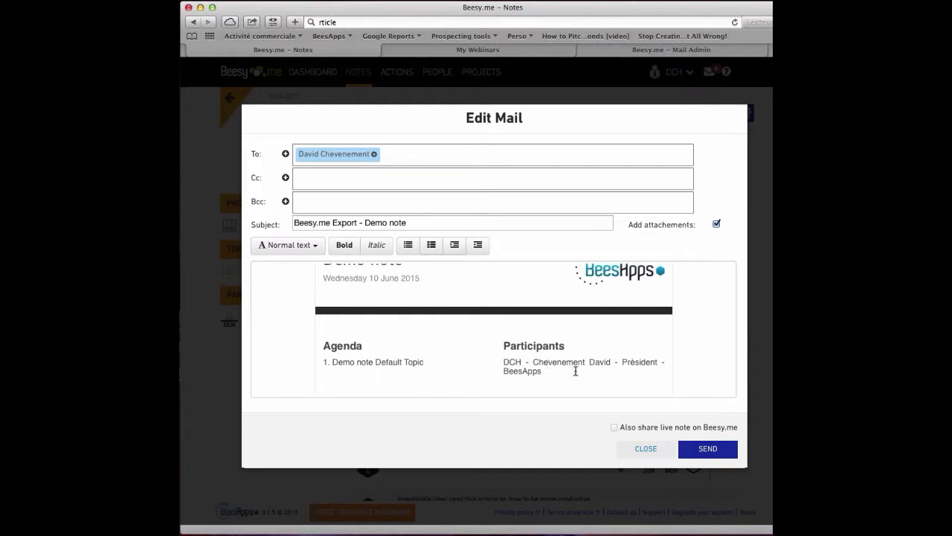
{"action": "scroll", "coordinate": [569, 352], "scroll_direction": "down", "scroll_amount": 2}
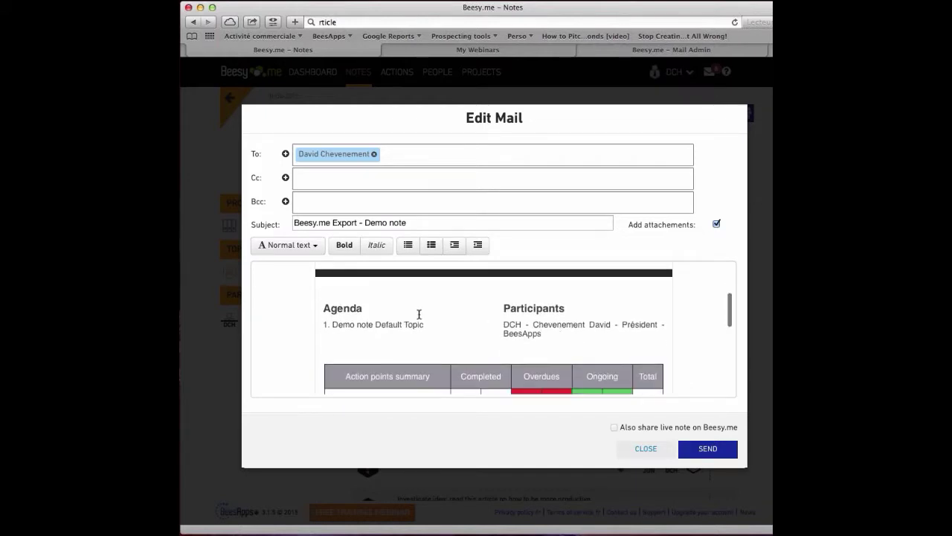
{"action": "scroll", "coordinate": [499, 315], "scroll_direction": "down", "scroll_amount": 3}
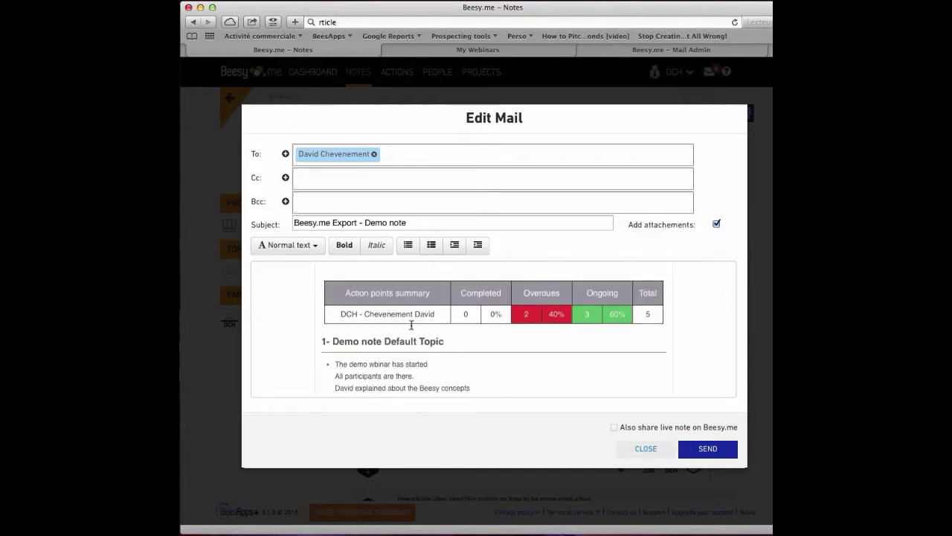
{"action": "scroll", "coordinate": [382, 314], "scroll_direction": "down", "scroll_amount": 3}
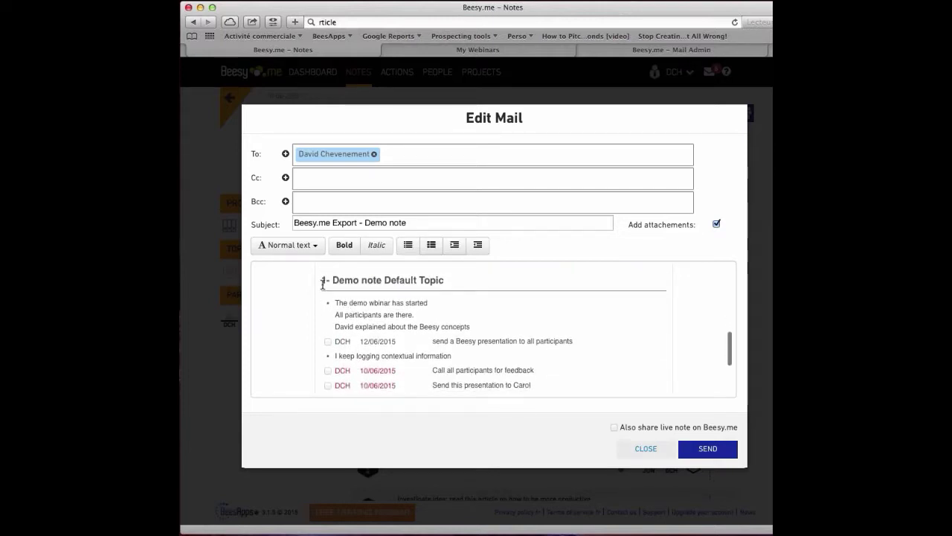
{"action": "scroll", "coordinate": [346, 305], "scroll_direction": "down", "scroll_amount": 5}
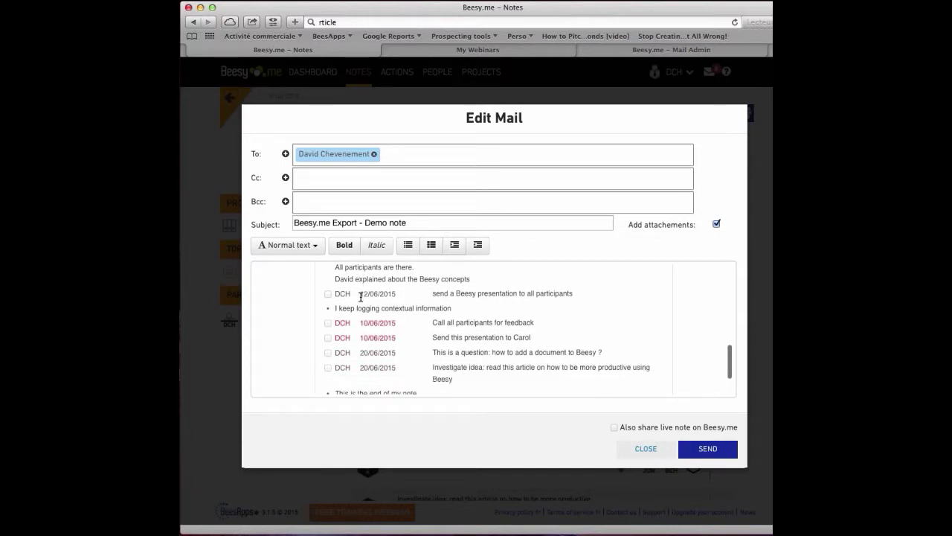
{"action": "scroll", "coordinate": [376, 343], "scroll_direction": "up", "scroll_amount": 3}
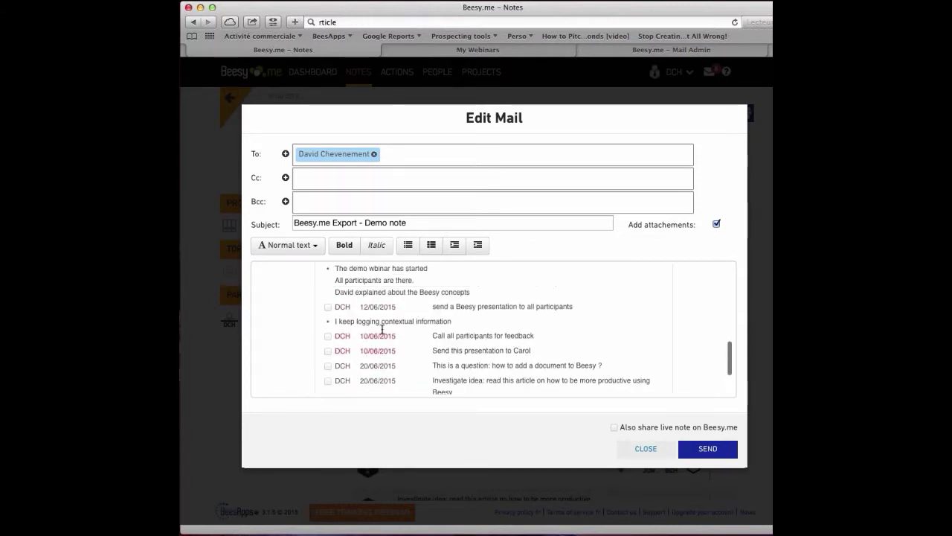
{"action": "scroll", "coordinate": [379, 330], "scroll_direction": "down", "scroll_amount": 3}
{"action": "scroll", "coordinate": [350, 334], "scroll_direction": "up", "scroll_amount": 4}
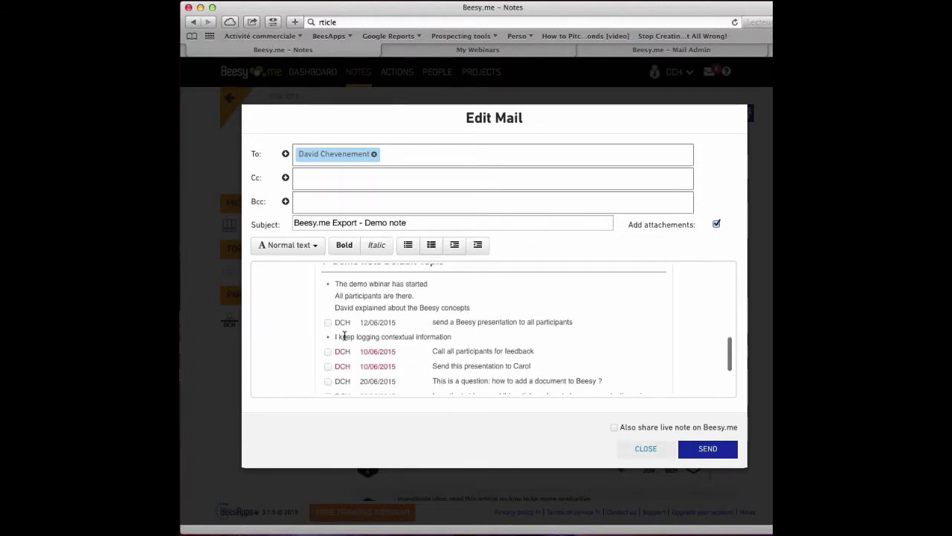
{"action": "scroll", "coordinate": [349, 323], "scroll_direction": "down", "scroll_amount": 4}
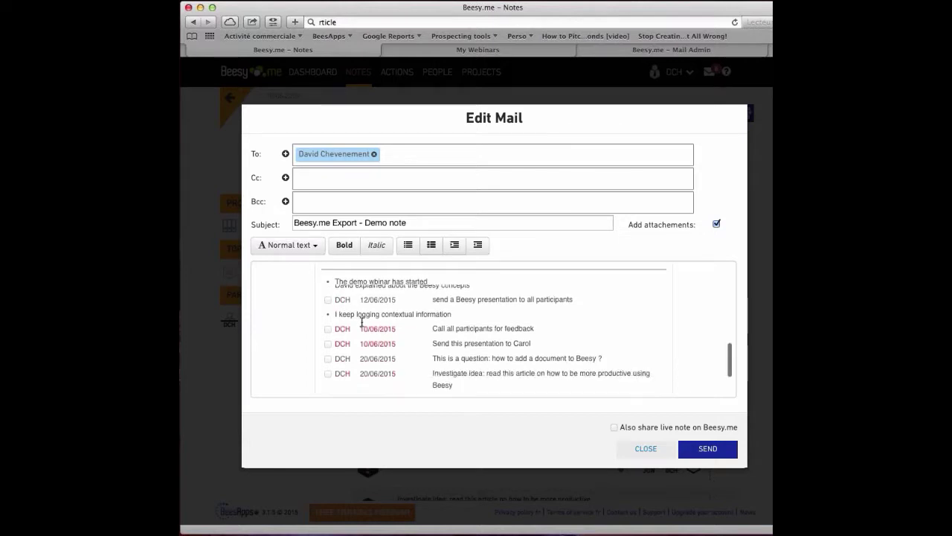
{"action": "scroll", "coordinate": [514, 347], "scroll_direction": "up", "scroll_amount": 4}
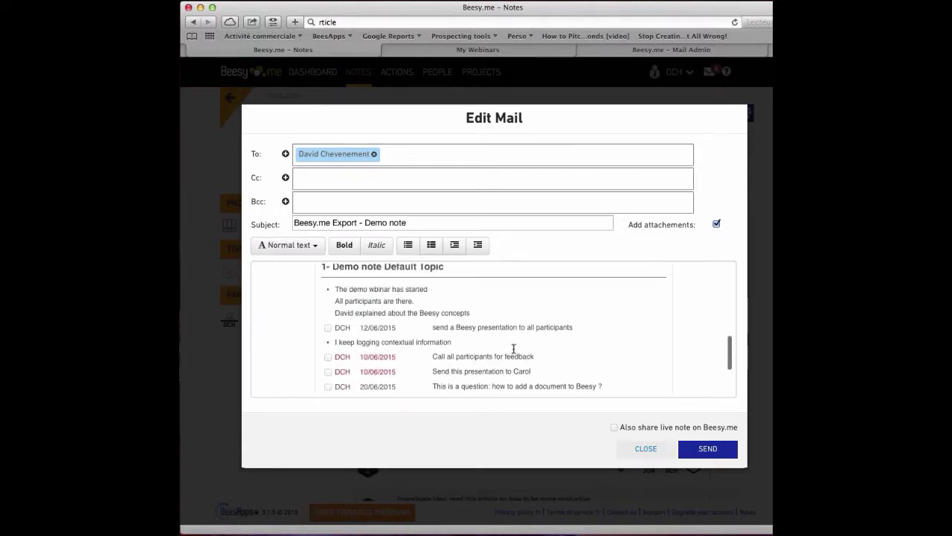
{"action": "scroll", "coordinate": [508, 347], "scroll_direction": "up", "scroll_amount": 2}
{"action": "scroll", "coordinate": [502, 347], "scroll_direction": "down", "scroll_amount": 5}
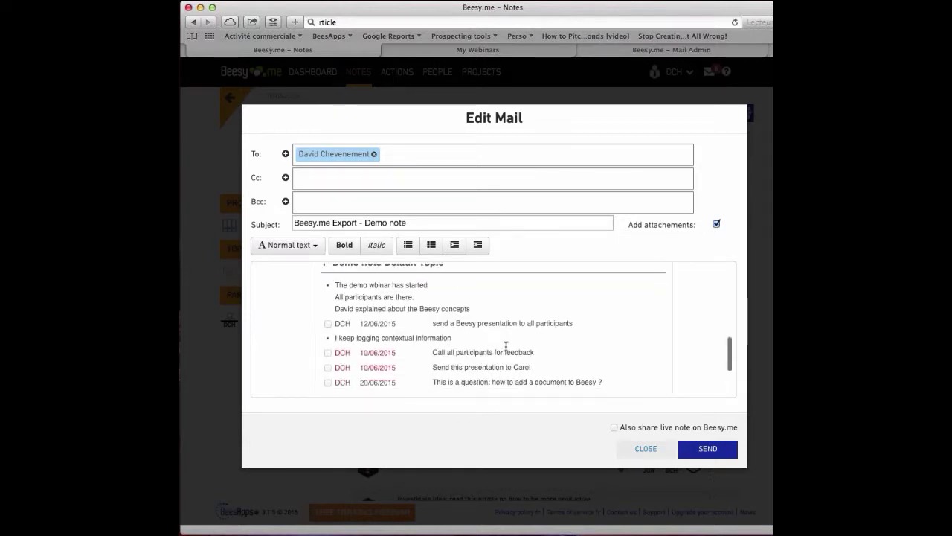
{"action": "scroll", "coordinate": [492, 344], "scroll_direction": "up", "scroll_amount": 8}
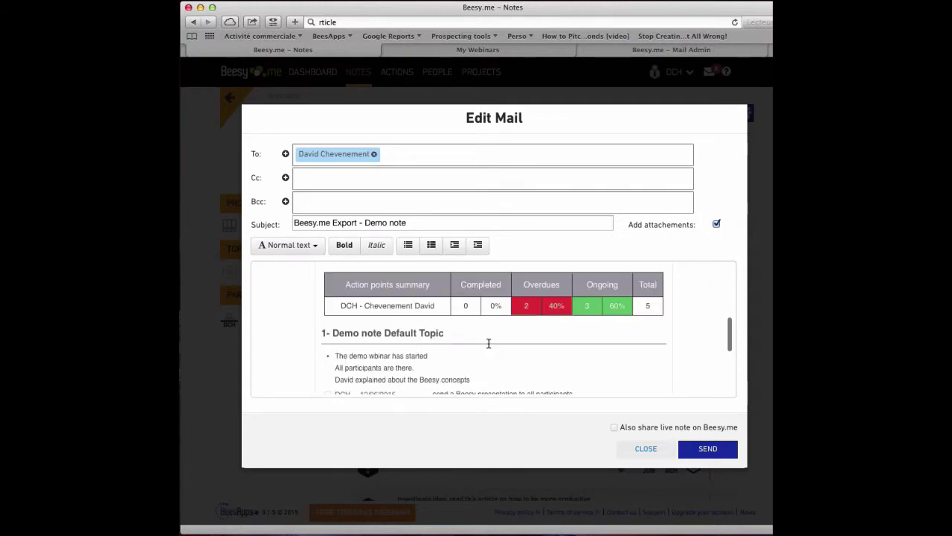
{"action": "scroll", "coordinate": [488, 341], "scroll_direction": "up", "scroll_amount": 5}
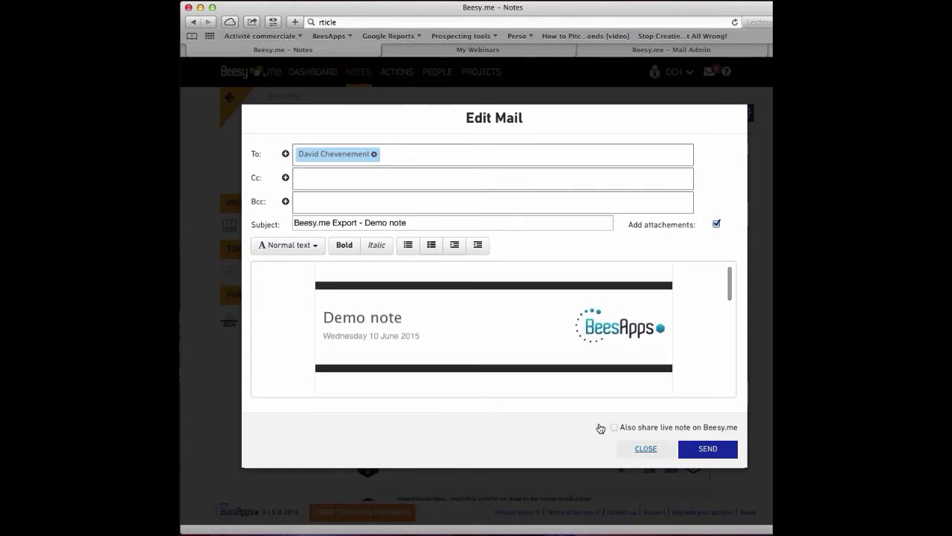
{"action": "left_click", "coordinate": [645, 447]}
{"action": "scroll", "coordinate": [560, 317], "scroll_direction": "down", "scroll_amount": 2}
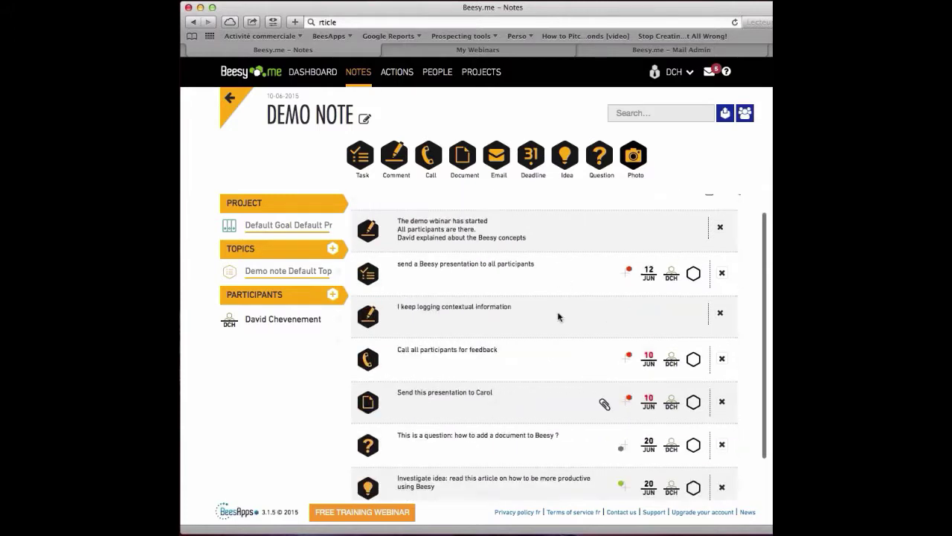
Step: Scroll back up and open the Add Topic form from the TOPICS sidebar
{"action": "scroll", "coordinate": [559, 316], "scroll_direction": "up", "scroll_amount": 2}
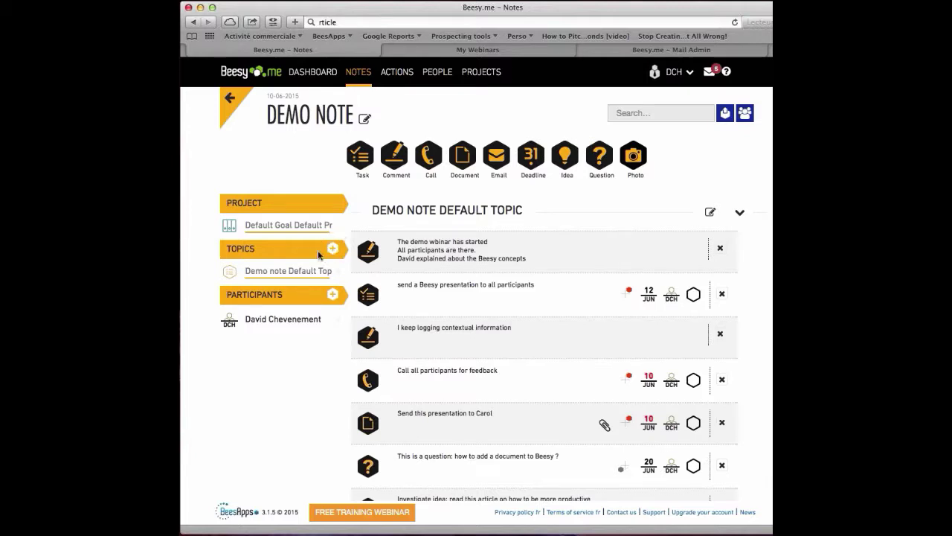
{"action": "left_click", "coordinate": [333, 249]}
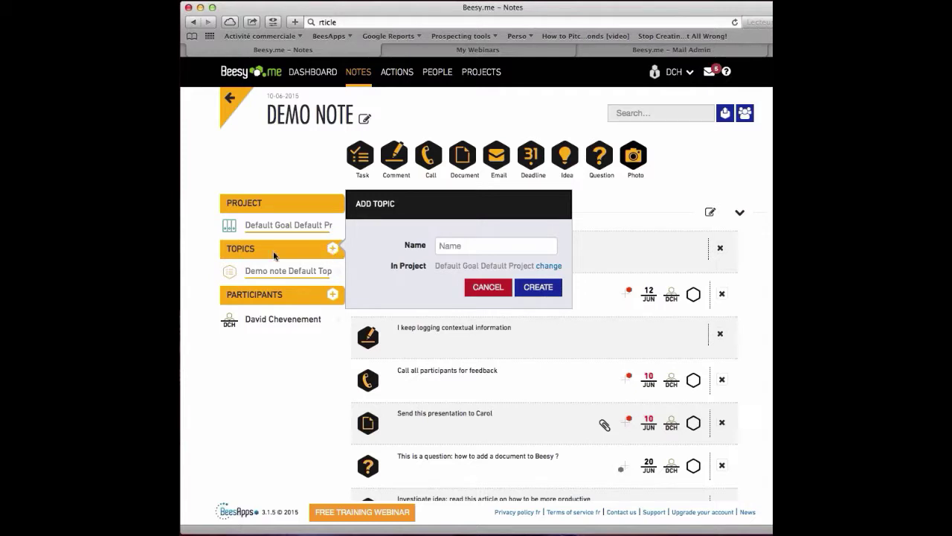
Step: Create the topics 'Demo' and 'Action plan', then move the webinar comment into Demo
{"action": "left_click", "coordinate": [443, 244]}
{"action": "type", "text": "D"}
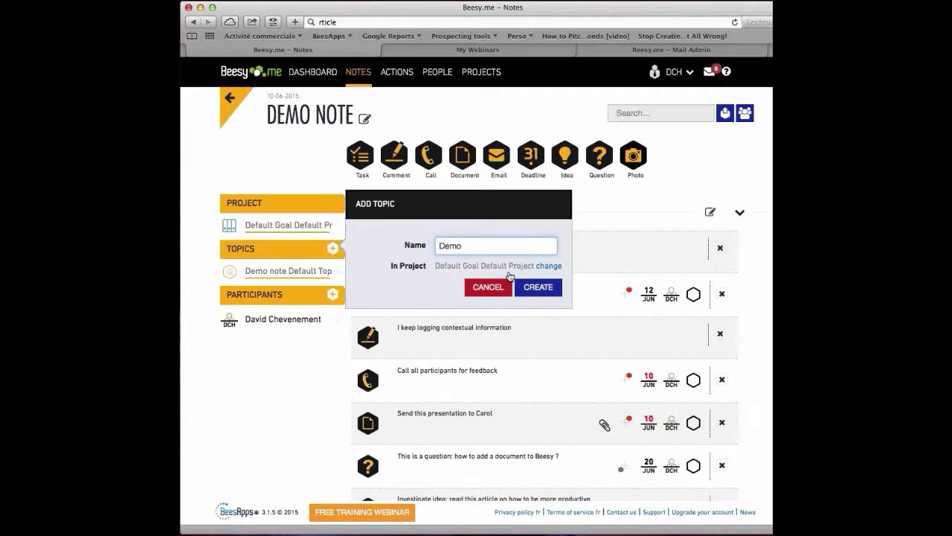
{"action": "type", "text": "emo"}
{"action": "left_click", "coordinate": [539, 287]}
{"action": "left_click", "coordinate": [333, 251]}
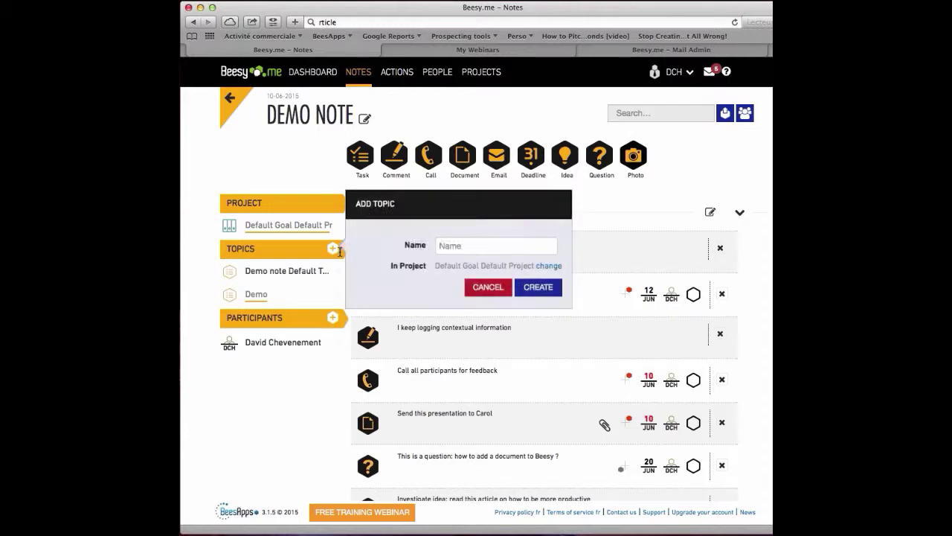
{"action": "left_click", "coordinate": [449, 248]}
{"action": "type", "text": "Action plan"}
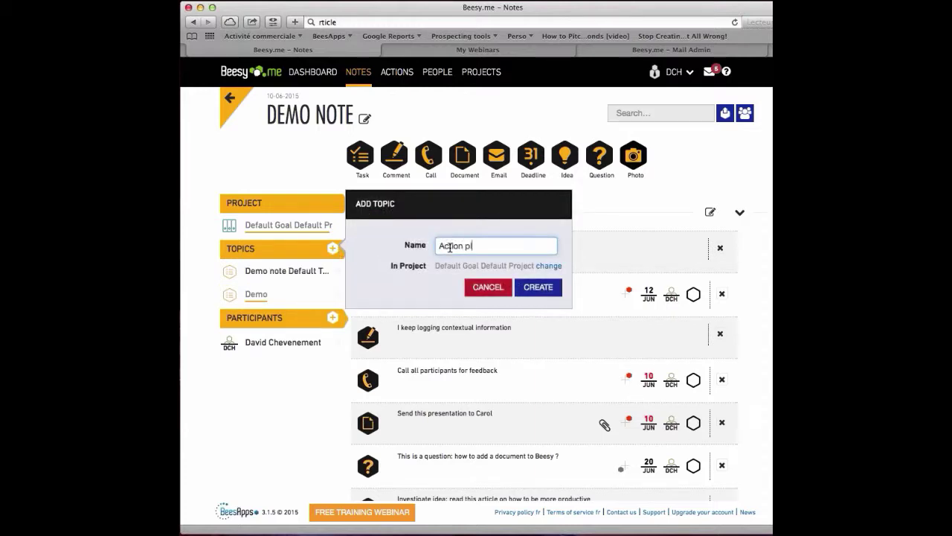
{"action": "left_click", "coordinate": [537, 288]}
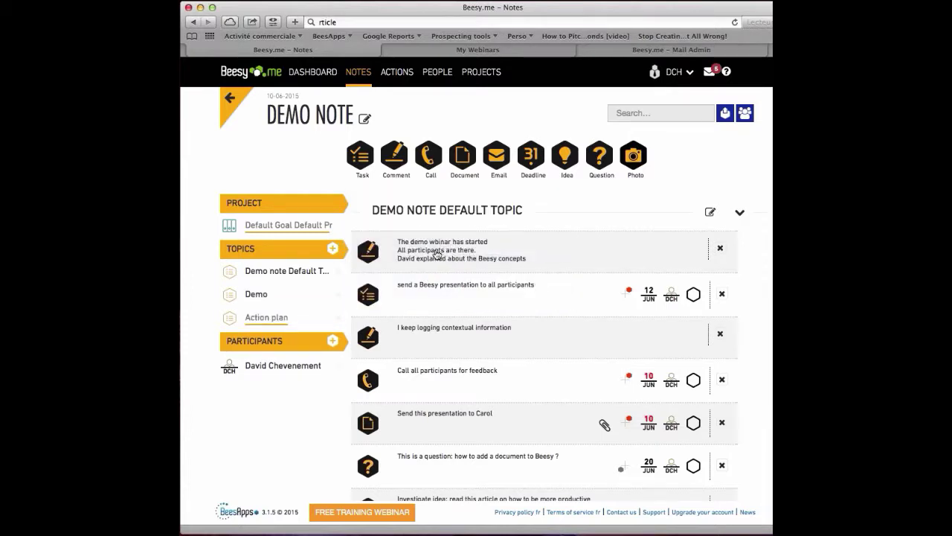
{"action": "left_click_drag", "start_coordinate": [436, 255], "coordinate": [253, 295]}
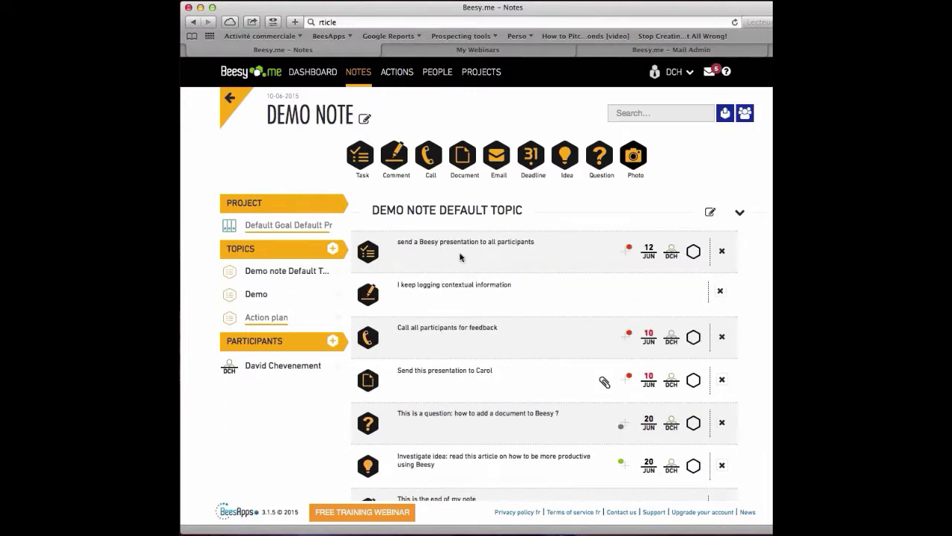
Step: Sort the note items into topics: the call-participants and question items into Action plan, the send and idea items into Demo
{"action": "left_click_drag", "start_coordinate": [383, 266], "coordinate": [281, 298]}
{"action": "left_click_drag", "start_coordinate": [367, 259], "coordinate": [278, 322]}
{"action": "left_click_drag", "start_coordinate": [371, 277], "coordinate": [259, 299]}
{"action": "left_click_drag", "start_coordinate": [426, 256], "coordinate": [287, 295]}
{"action": "left_click_drag", "start_coordinate": [456, 253], "coordinate": [259, 299]}
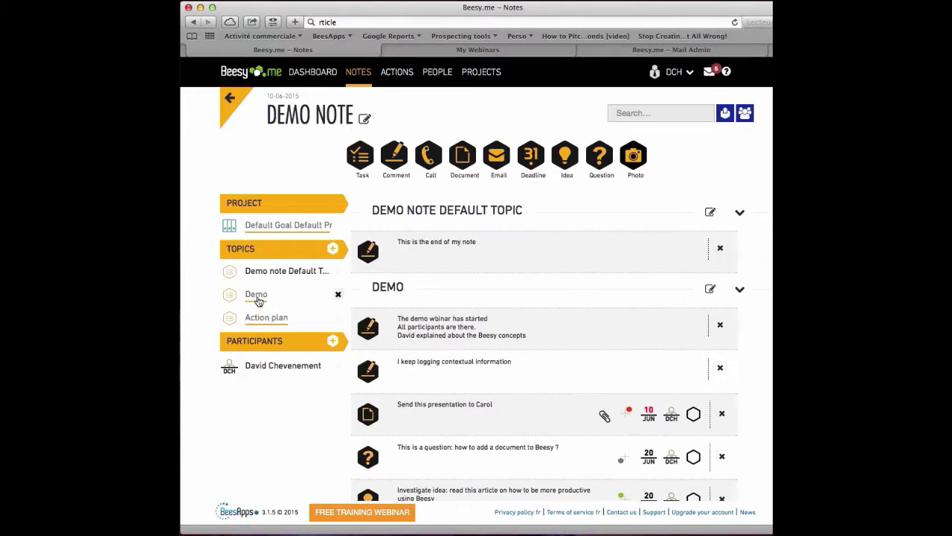
{"action": "scroll", "coordinate": [457, 253], "scroll_direction": "down", "scroll_amount": 3}
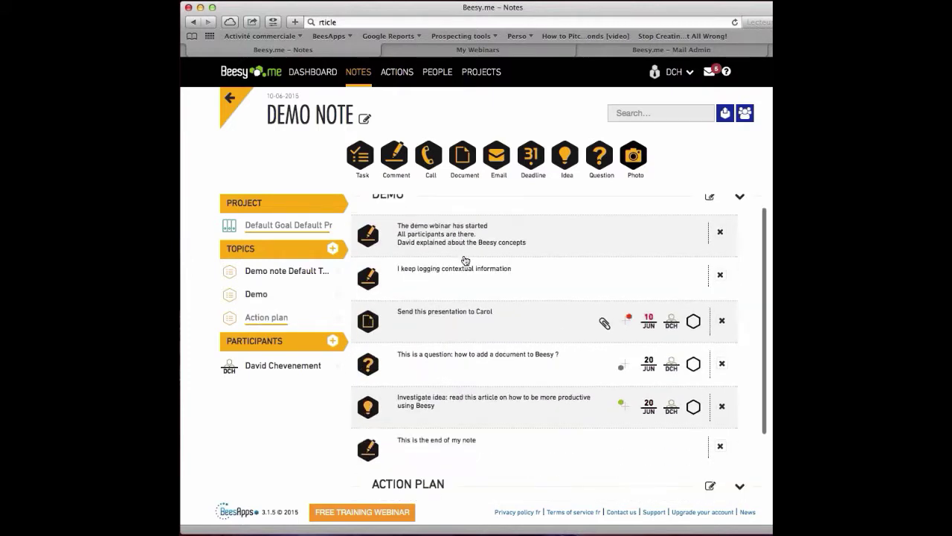
{"action": "scroll", "coordinate": [457, 254], "scroll_direction": "up", "scroll_amount": 3}
{"action": "scroll", "coordinate": [445, 246], "scroll_direction": "down", "scroll_amount": 5}
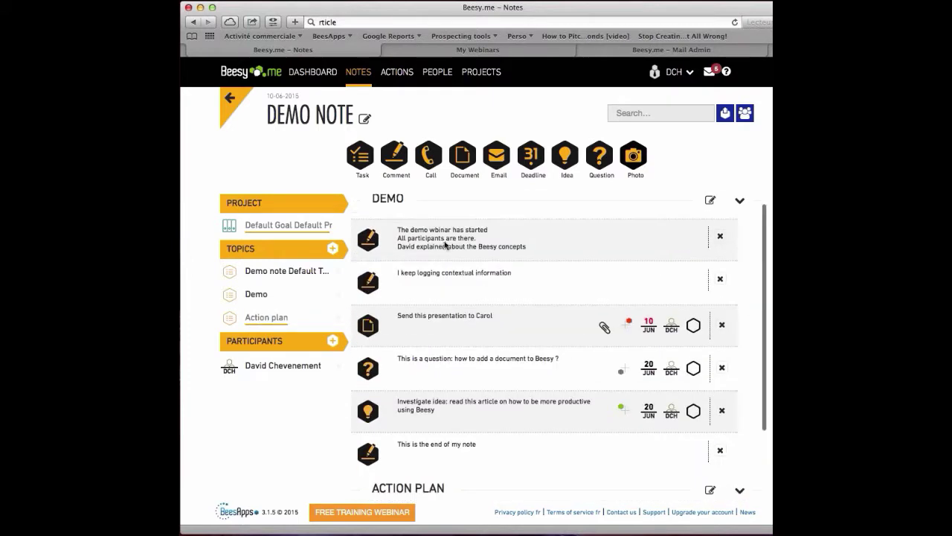
{"action": "scroll", "coordinate": [515, 402], "scroll_direction": "down", "scroll_amount": 1}
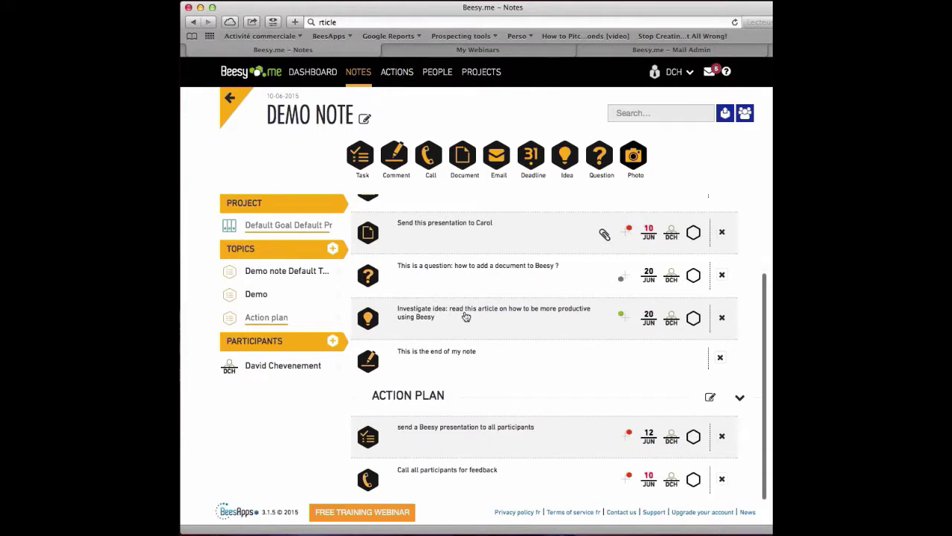
{"action": "left_click_drag", "start_coordinate": [415, 272], "coordinate": [281, 327]}
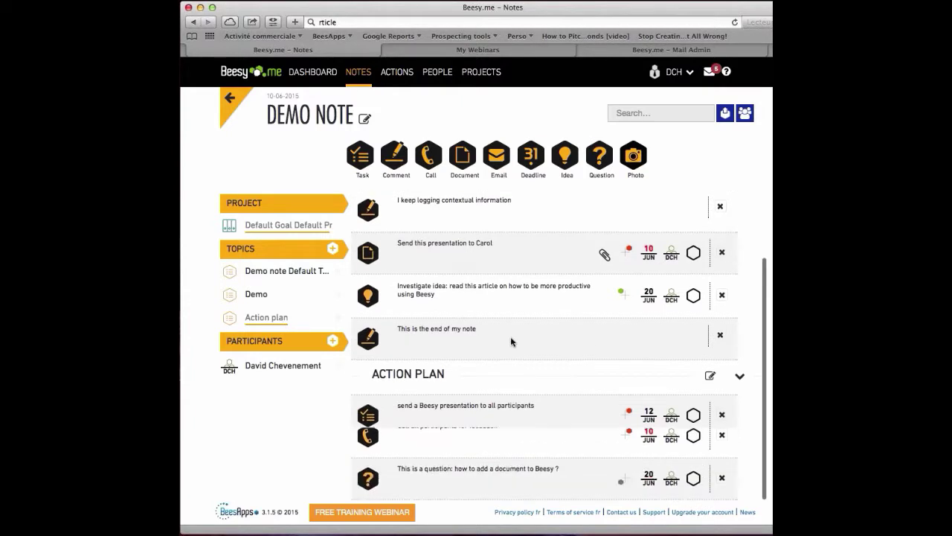
Step: Place 'This is the end of my note' just above the 'Send this presentation' action
{"action": "scroll", "coordinate": [511, 340], "scroll_direction": "down", "scroll_amount": 2}
{"action": "left_click_drag", "start_coordinate": [481, 476], "coordinate": [481, 434]}
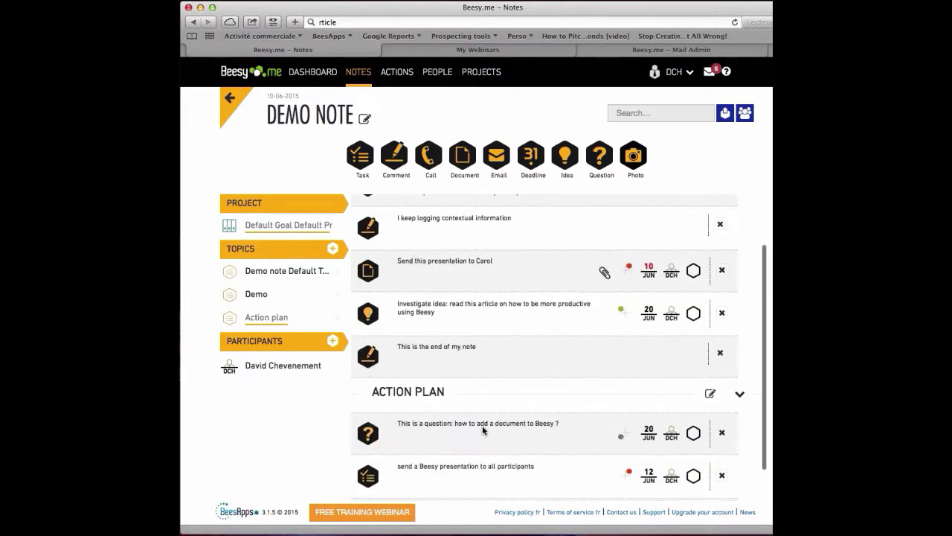
{"action": "left_click_drag", "start_coordinate": [464, 354], "coordinate": [466, 265]}
{"action": "scroll", "coordinate": [439, 267], "scroll_direction": "up", "scroll_amount": 3}
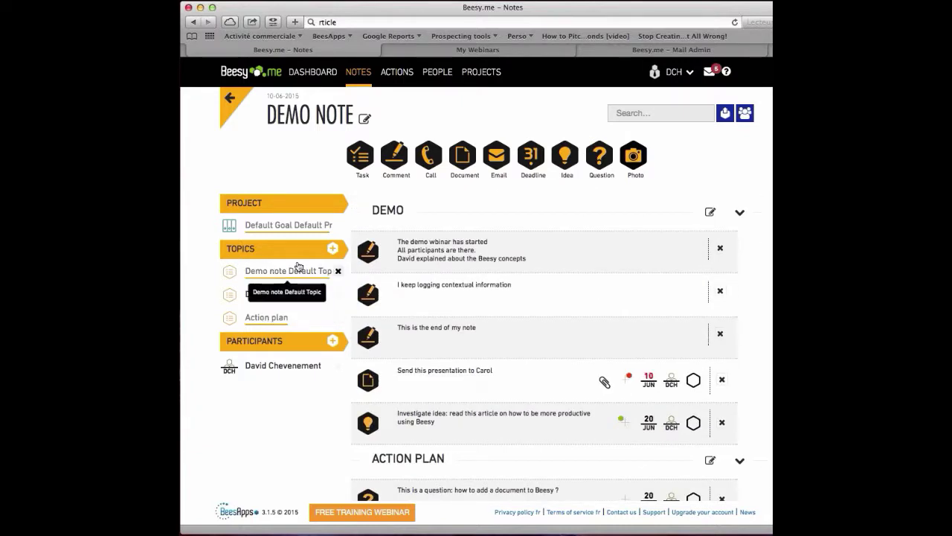
Step: Delete the Demo note Default Topic with 'Just delete this topic', keeping its actions
{"action": "left_click", "coordinate": [338, 271]}
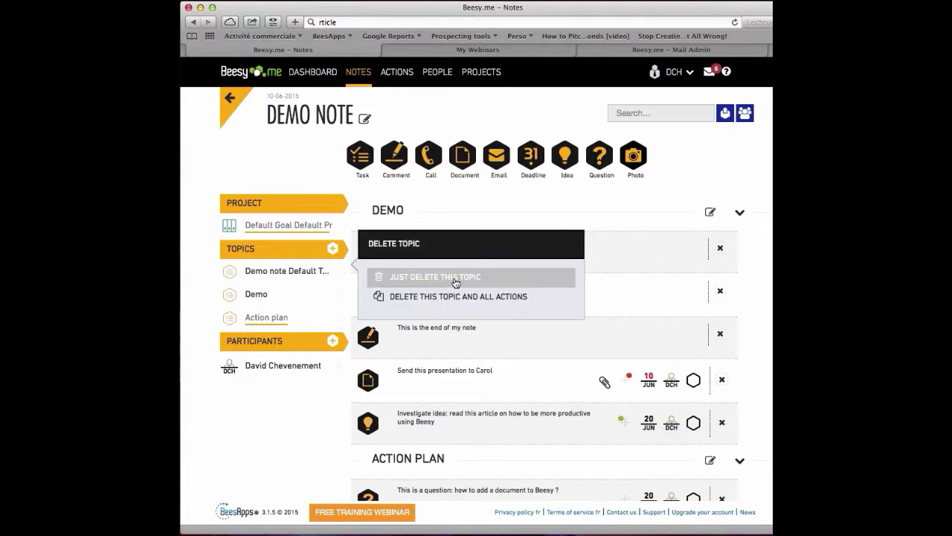
{"action": "left_click", "coordinate": [455, 285]}
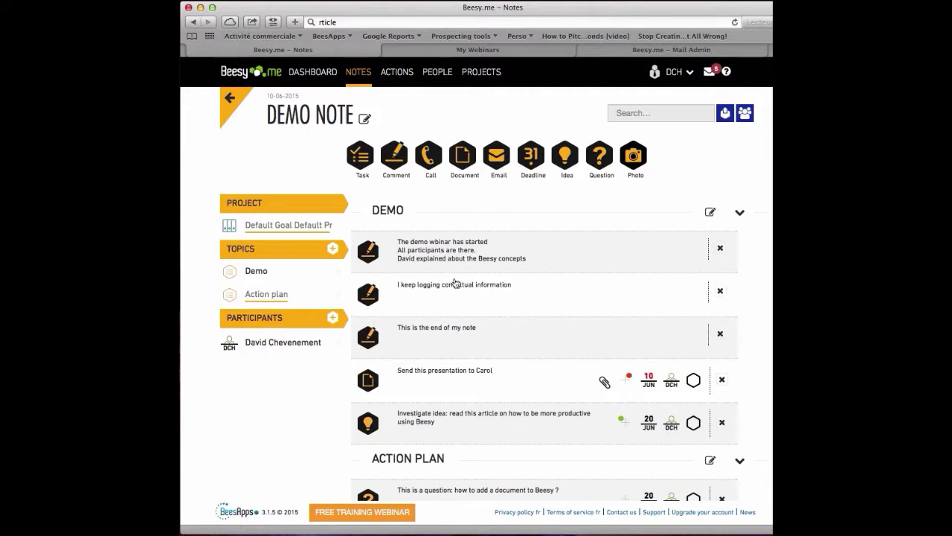
{"action": "scroll", "coordinate": [455, 283], "scroll_direction": "down", "scroll_amount": 4}
{"action": "scroll", "coordinate": [455, 283], "scroll_direction": "up", "scroll_amount": 4}
Step: Bring up the note's export options: mail, meeting minutes PDF, Excel and CSV
{"action": "scroll", "coordinate": [392, 214], "scroll_direction": "down", "scroll_amount": 4}
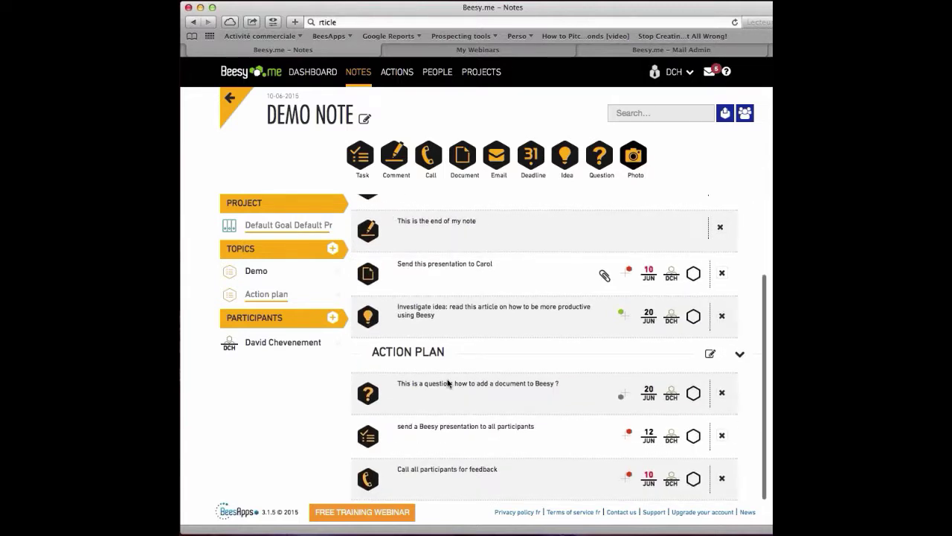
{"action": "scroll", "coordinate": [448, 384], "scroll_direction": "up", "scroll_amount": 2}
{"action": "scroll", "coordinate": [485, 368], "scroll_direction": "down", "scroll_amount": 2}
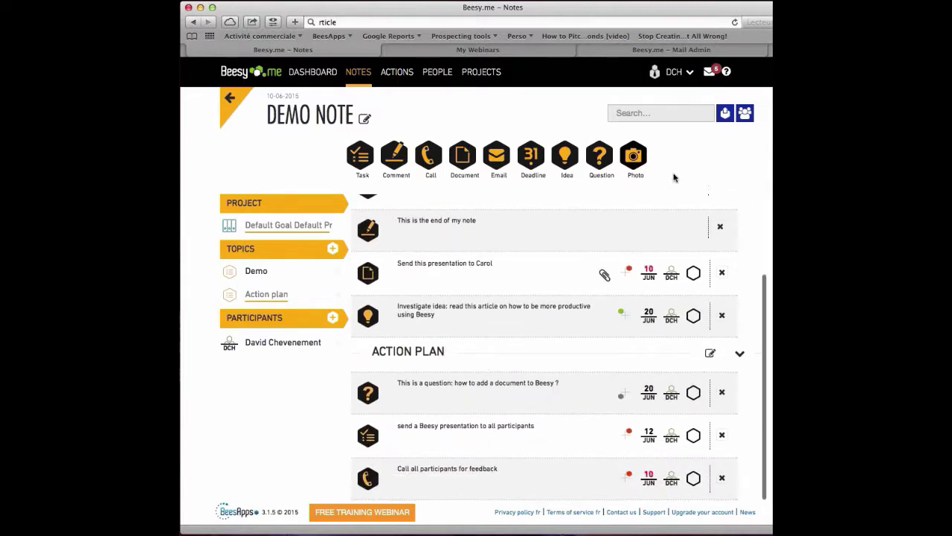
{"action": "left_click", "coordinate": [725, 116]}
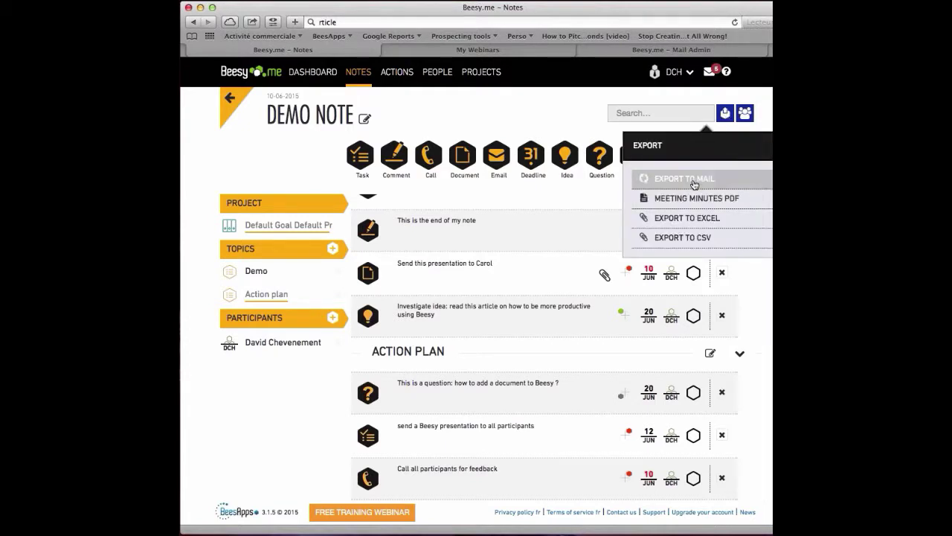
Step: Preview the mail export through its agenda, 1- Demo and 2- Action plan sections, then close it unsent
{"action": "left_click", "coordinate": [692, 181]}
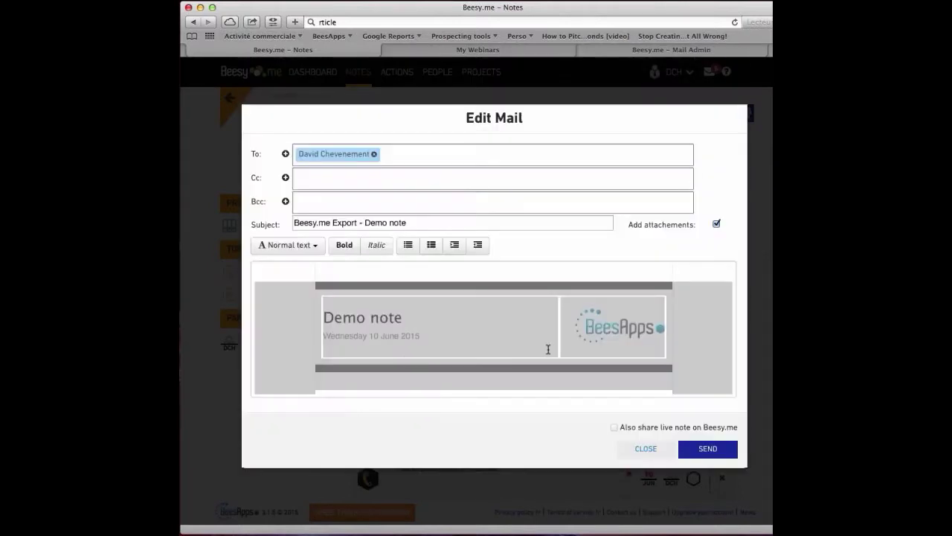
{"action": "scroll", "coordinate": [670, 334], "scroll_direction": "down", "scroll_amount": 3}
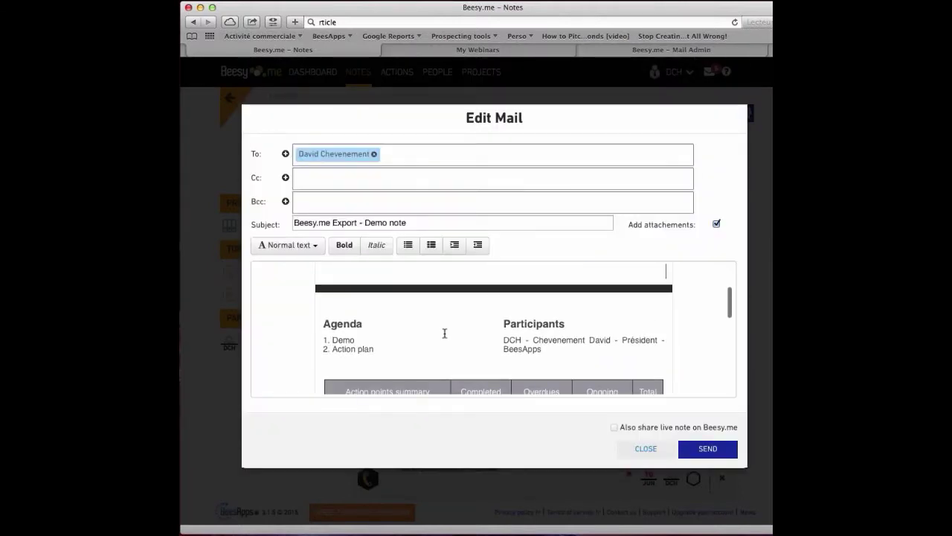
{"action": "scroll", "coordinate": [343, 351], "scroll_direction": "down", "scroll_amount": 5}
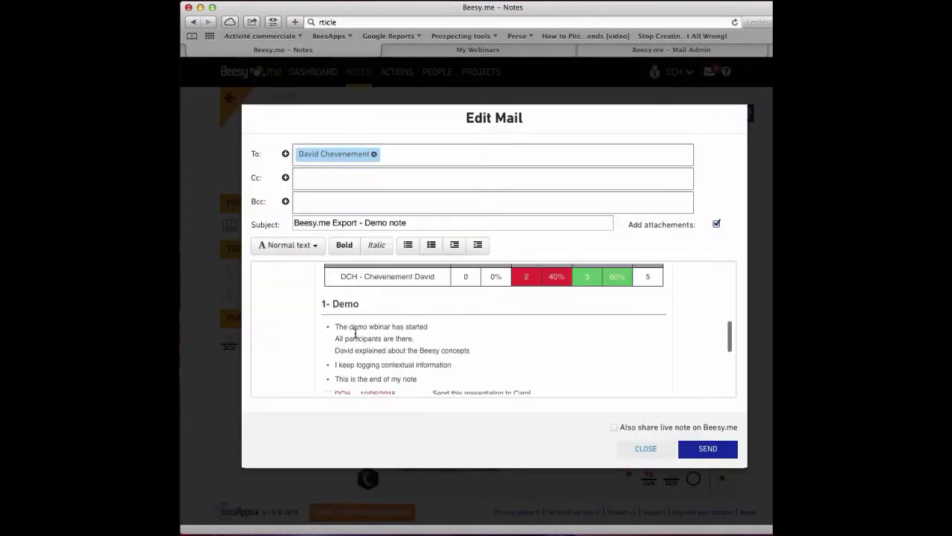
{"action": "scroll", "coordinate": [325, 307], "scroll_direction": "down", "scroll_amount": 4}
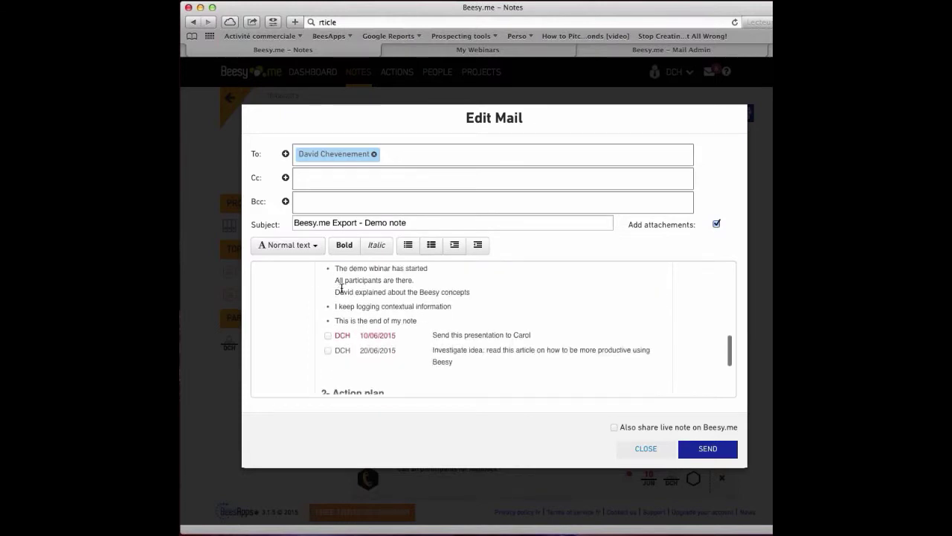
{"action": "scroll", "coordinate": [501, 377], "scroll_direction": "down", "scroll_amount": 2}
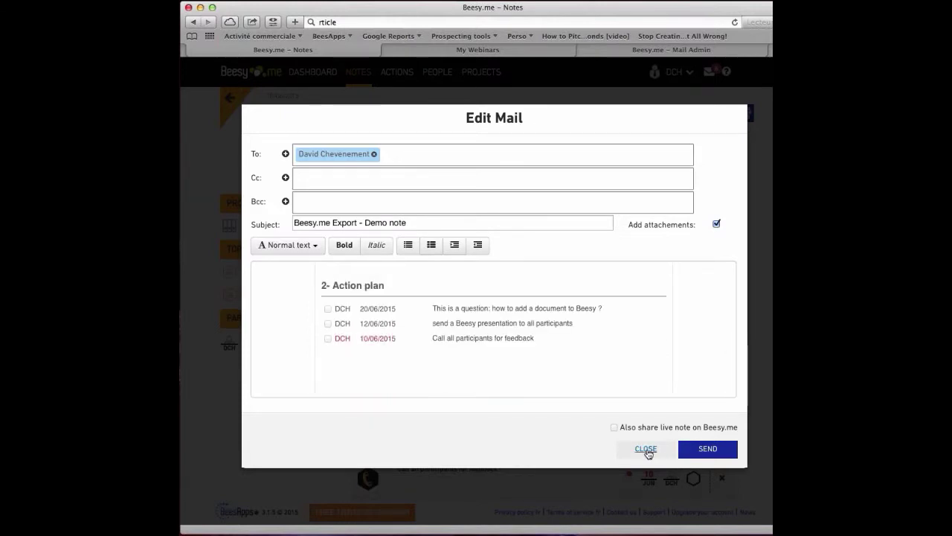
{"action": "left_click", "coordinate": [647, 450]}
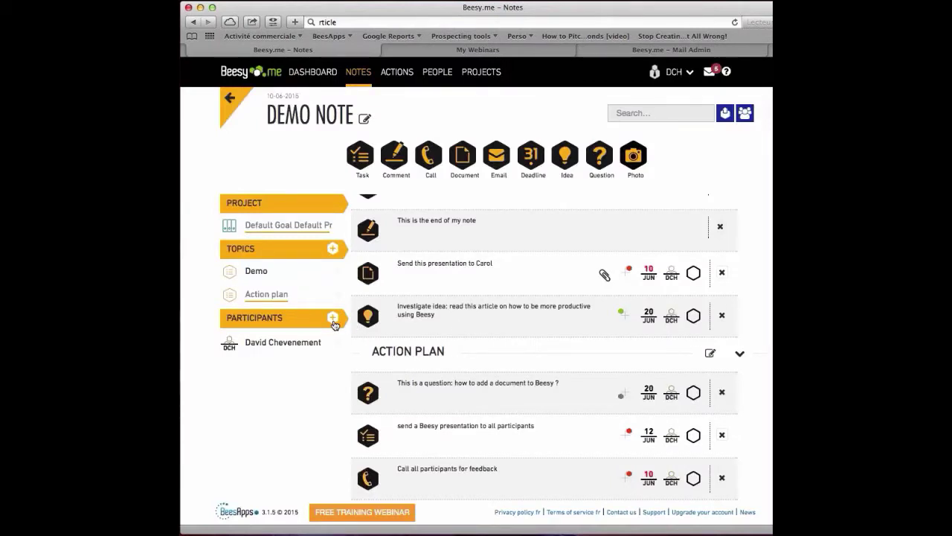
Step: Search the participant list for an existing contact, then clear the search
{"action": "left_click", "coordinate": [334, 321]}
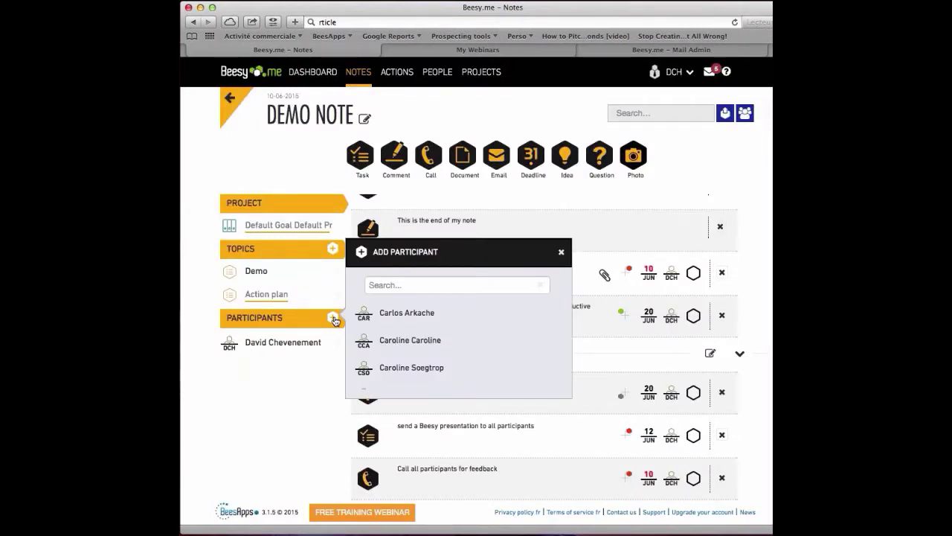
{"action": "left_click", "coordinate": [378, 284]}
{"action": "type", "text": "jone"}
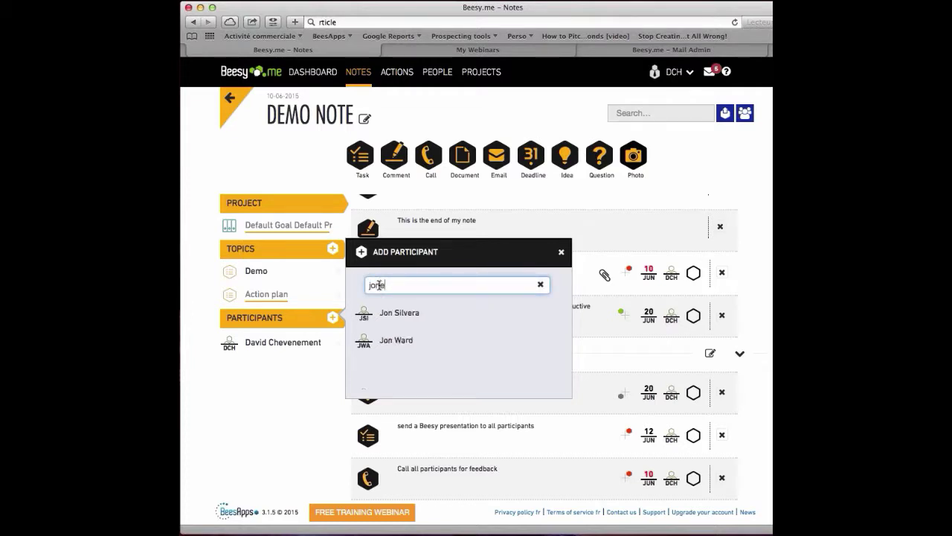
{"action": "key", "text": "BackSpace"}
{"action": "key", "text": "BackSpace"}
{"action": "key", "text": "BackSpace"}
{"action": "key", "text": "BackSpace"}
{"action": "type", "text": "car"}
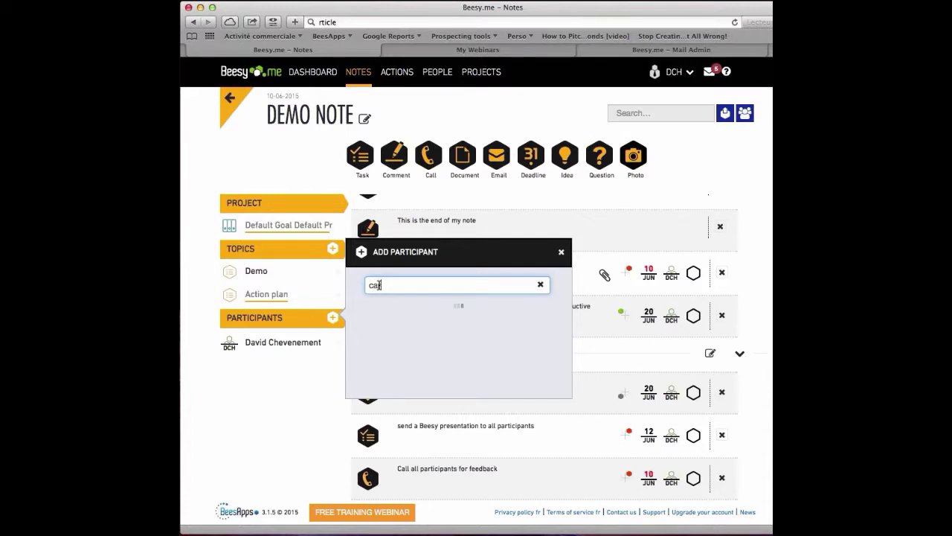
{"action": "key", "text": "BackSpace"}
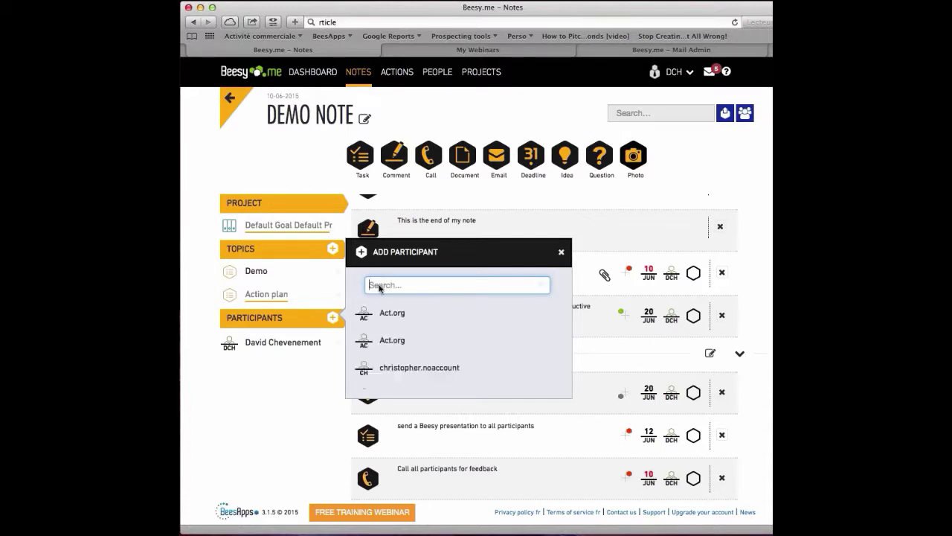
Step: Create a new person with first name, last name and initials, with Send invite unticked
{"action": "left_click", "coordinate": [363, 252]}
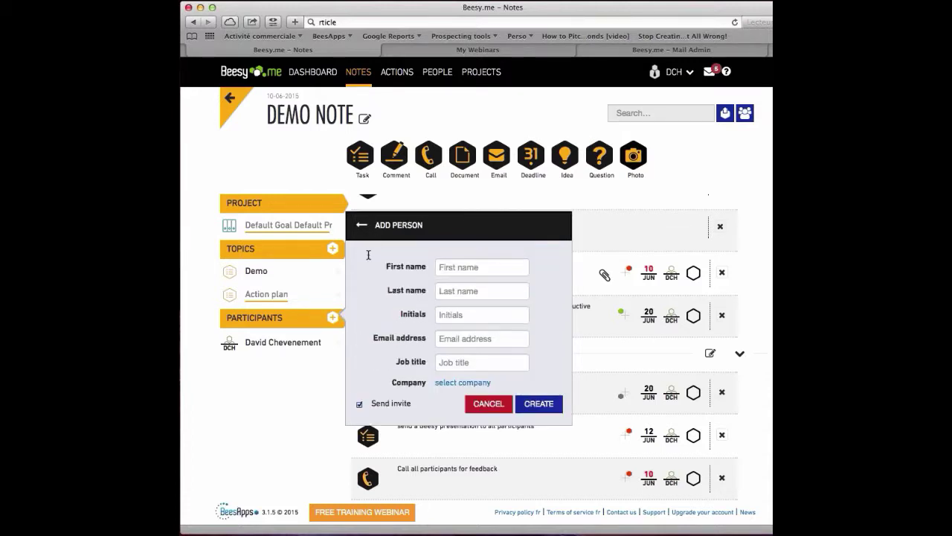
{"action": "left_click", "coordinate": [450, 269]}
{"action": "key", "text": "Tab"}
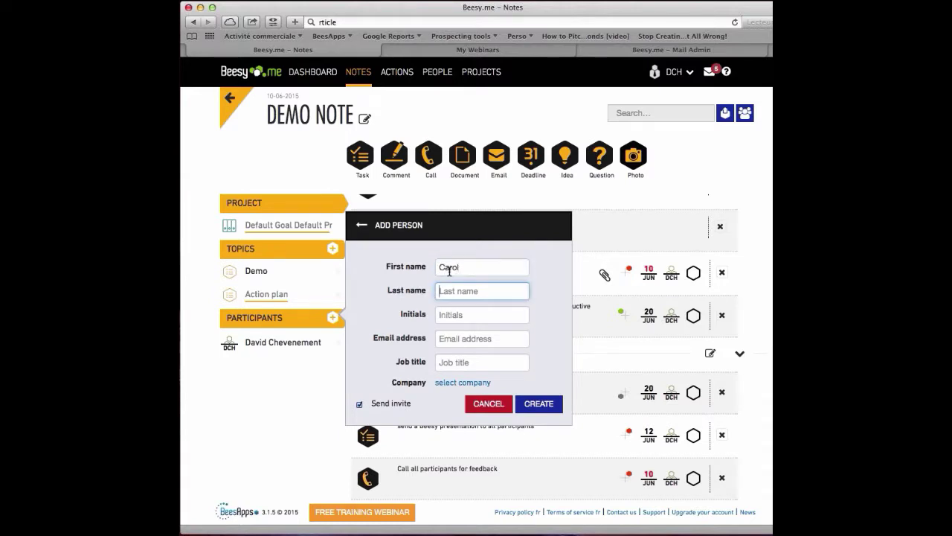
{"action": "left_click", "coordinate": [451, 313]}
{"action": "type", "text": "CJ"}
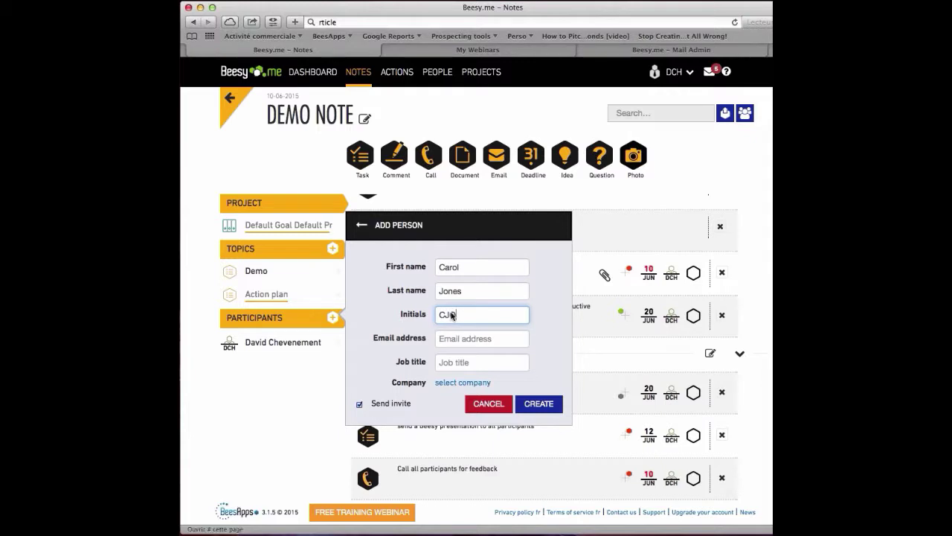
{"action": "type", "text": "O"}
{"action": "left_click", "coordinate": [360, 406]}
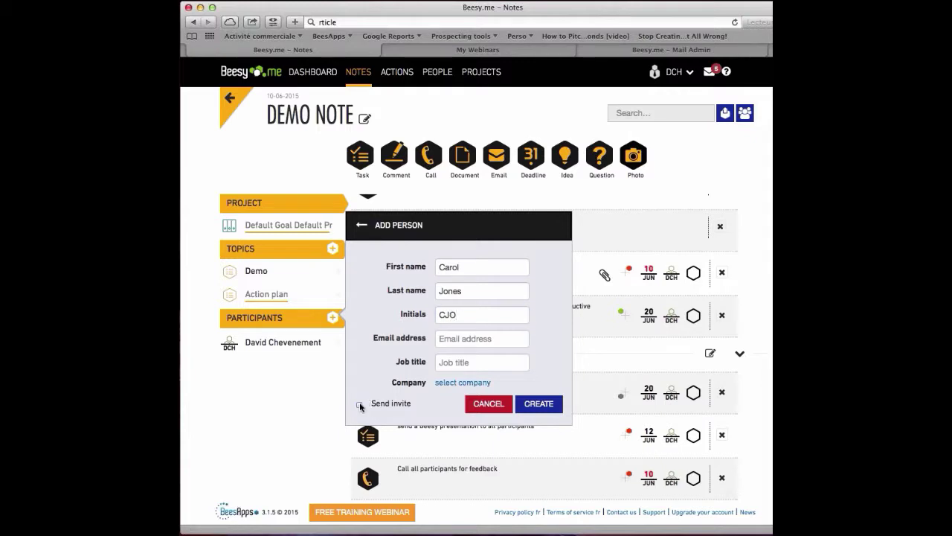
{"action": "key", "text": "Return"}
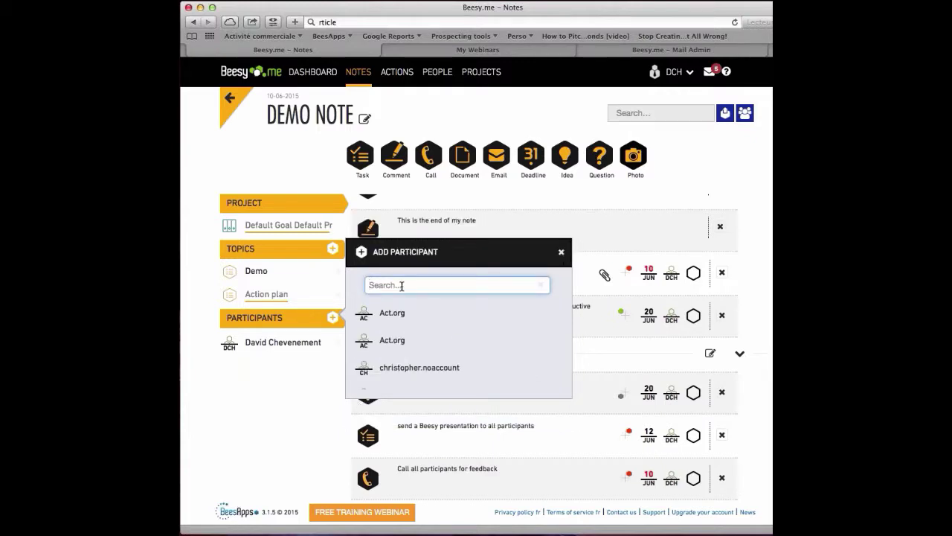
Step: Find the new contact, add them as a participant, and close the list
{"action": "type", "text": "carol"}
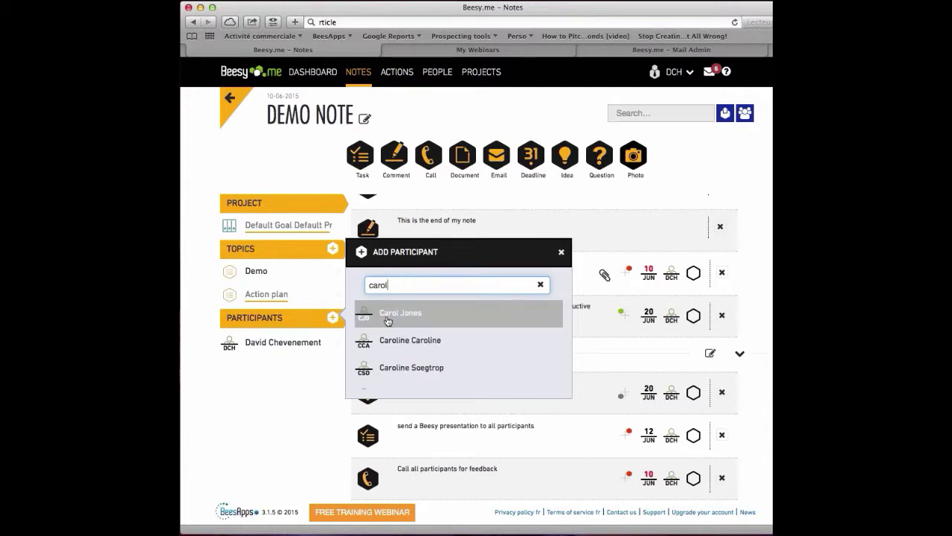
{"action": "left_click", "coordinate": [394, 313]}
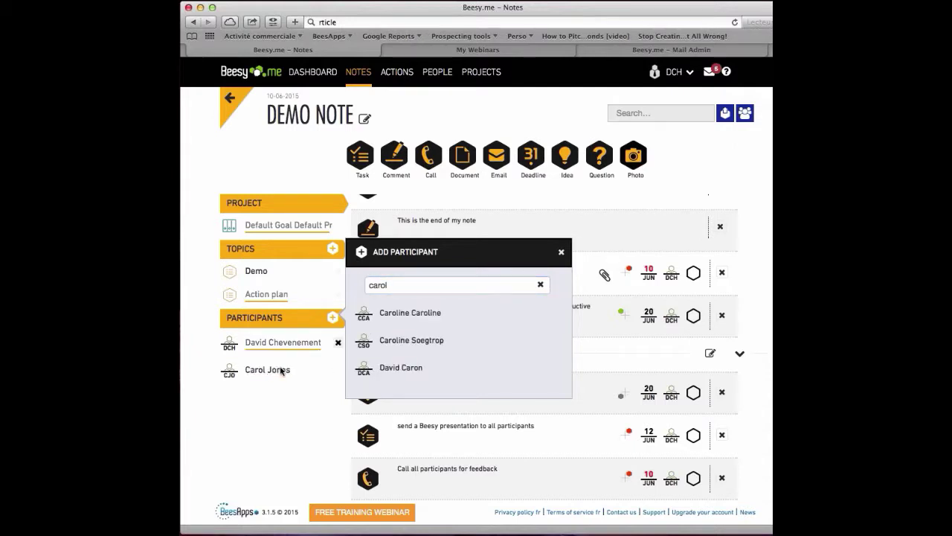
{"action": "left_click", "coordinate": [561, 252]}
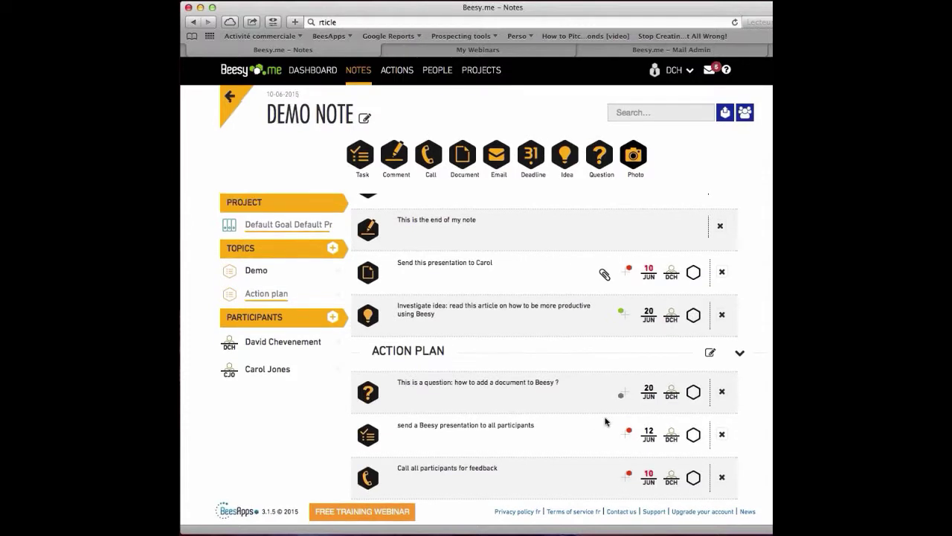
Step: Make the new contact the owner of the 'Investigate idea' action through the Set Owner search
{"action": "scroll", "coordinate": [628, 416], "scroll_direction": "up", "scroll_amount": 3}
{"action": "scroll", "coordinate": [628, 414], "scroll_direction": "down", "scroll_amount": 3}
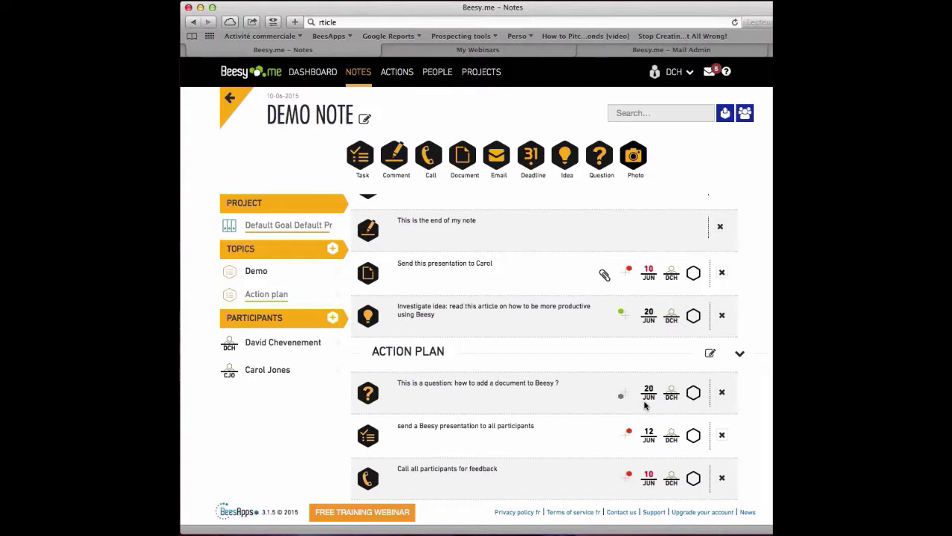
{"action": "scroll", "coordinate": [627, 312], "scroll_direction": "up", "scroll_amount": 3}
{"action": "scroll", "coordinate": [627, 305], "scroll_direction": "down", "scroll_amount": 3}
{"action": "left_click", "coordinate": [673, 317]}
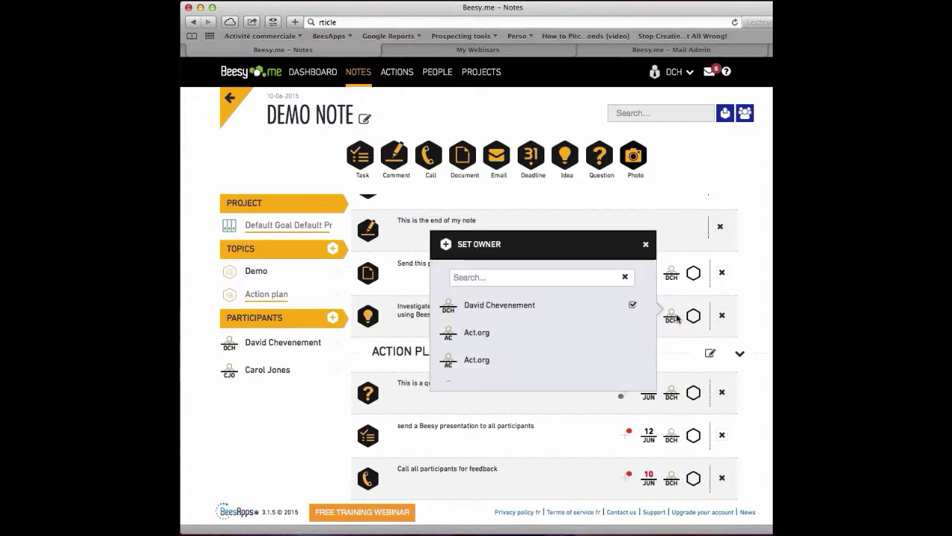
{"action": "left_click", "coordinate": [573, 282]}
{"action": "type", "text": "carol"}
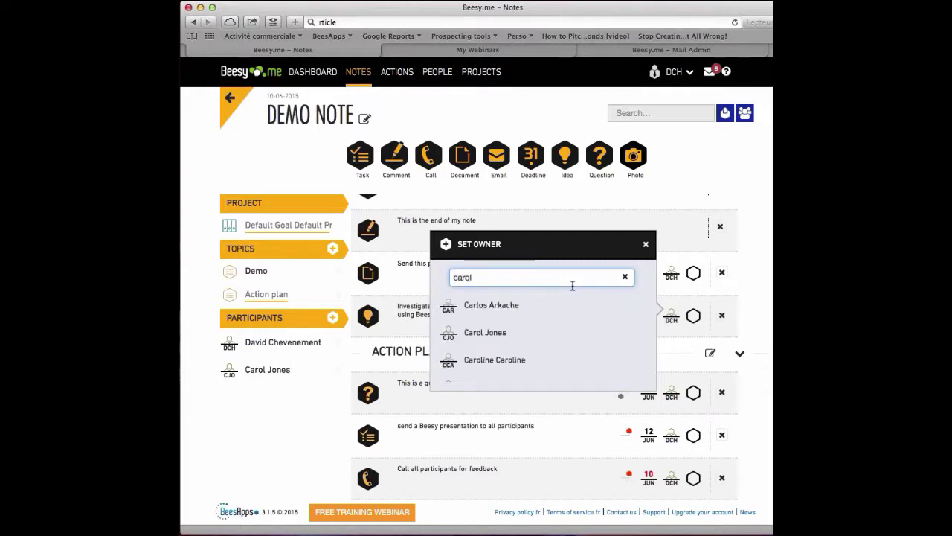
{"action": "left_click", "coordinate": [494, 336]}
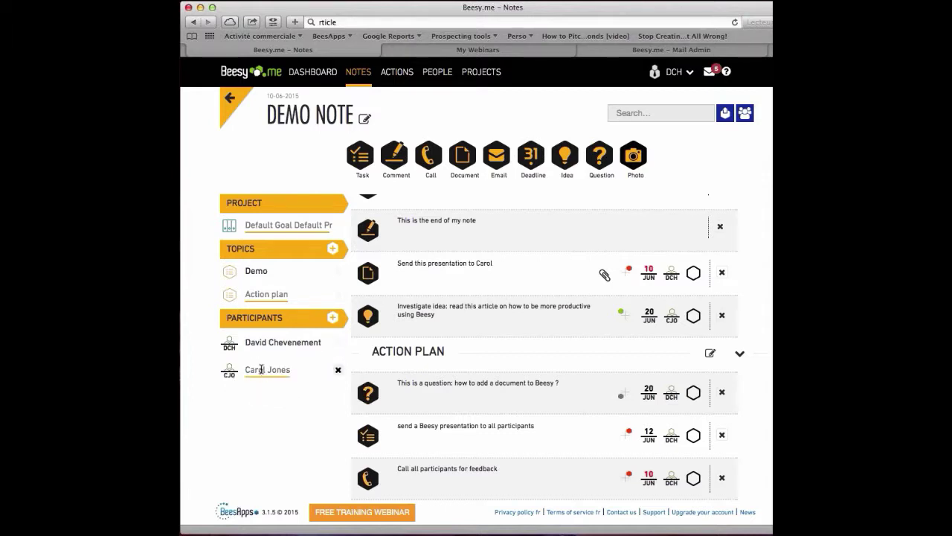
Step: Drag 'Call all participants for feedback' onto the second name in the Participants sidebar
{"action": "left_click_drag", "start_coordinate": [254, 370], "coordinate": [542, 421]}
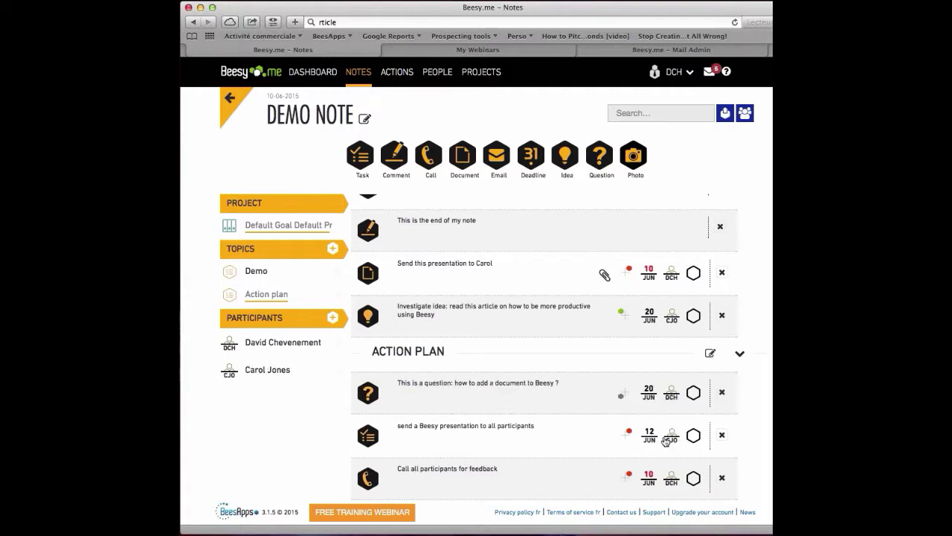
{"action": "left_click_drag", "start_coordinate": [435, 472], "coordinate": [280, 372]}
{"action": "scroll", "coordinate": [435, 398], "scroll_direction": "down", "scroll_amount": 2}
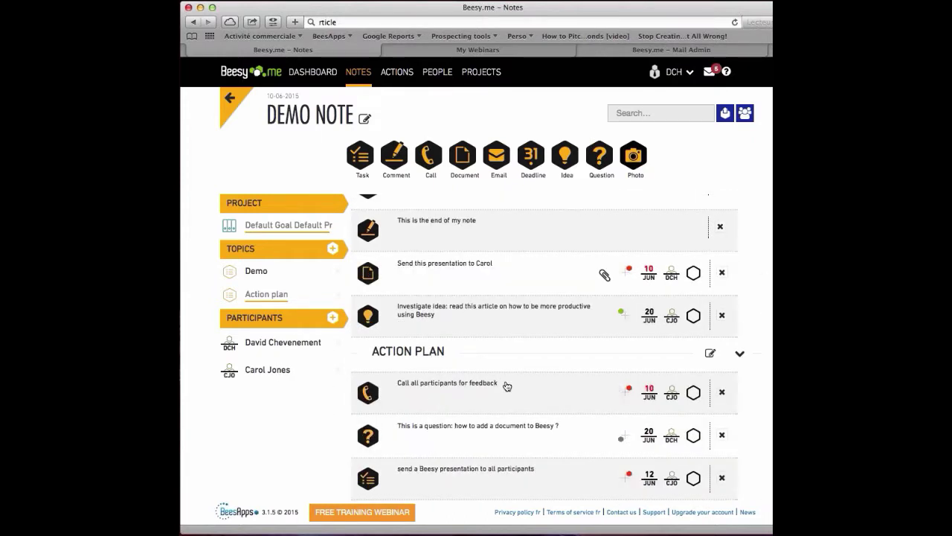
{"action": "scroll", "coordinate": [505, 385], "scroll_direction": "up", "scroll_amount": 2}
{"action": "scroll", "coordinate": [507, 386], "scroll_direction": "up", "scroll_amount": 1}
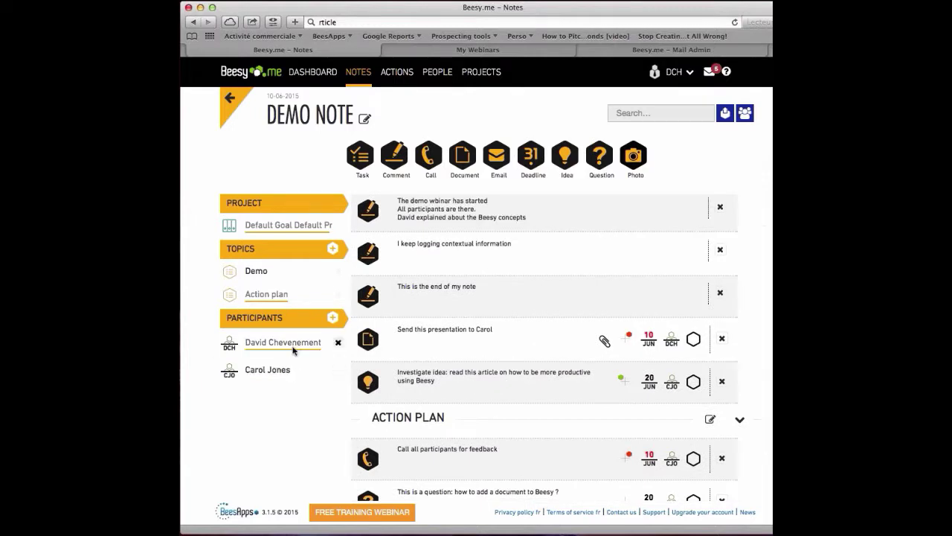
{"action": "mouse_move", "coordinate": [303, 365]}
{"action": "scroll", "coordinate": [399, 399], "scroll_direction": "down", "scroll_amount": 3}
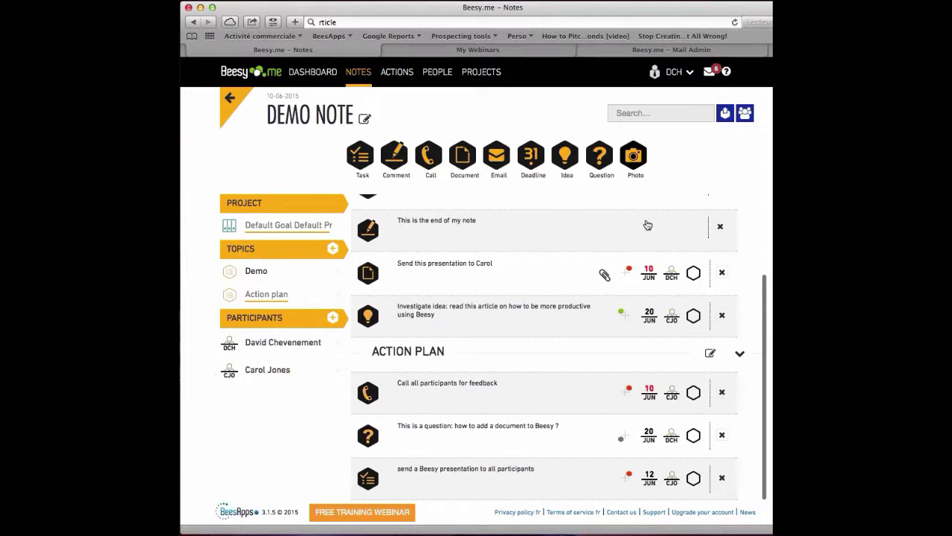
{"action": "scroll", "coordinate": [486, 280], "scroll_direction": "up", "scroll_amount": 3}
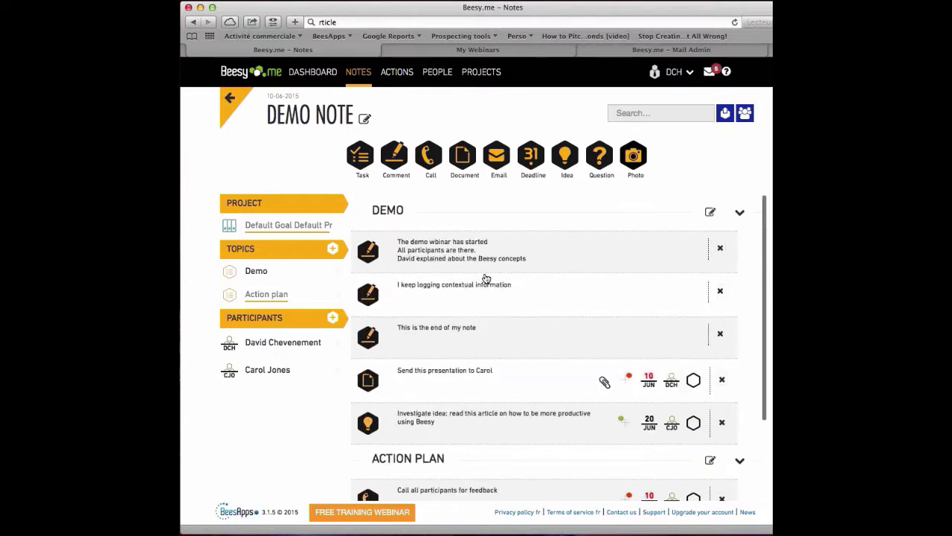
{"action": "scroll", "coordinate": [449, 281], "scroll_direction": "down", "scroll_amount": 1}
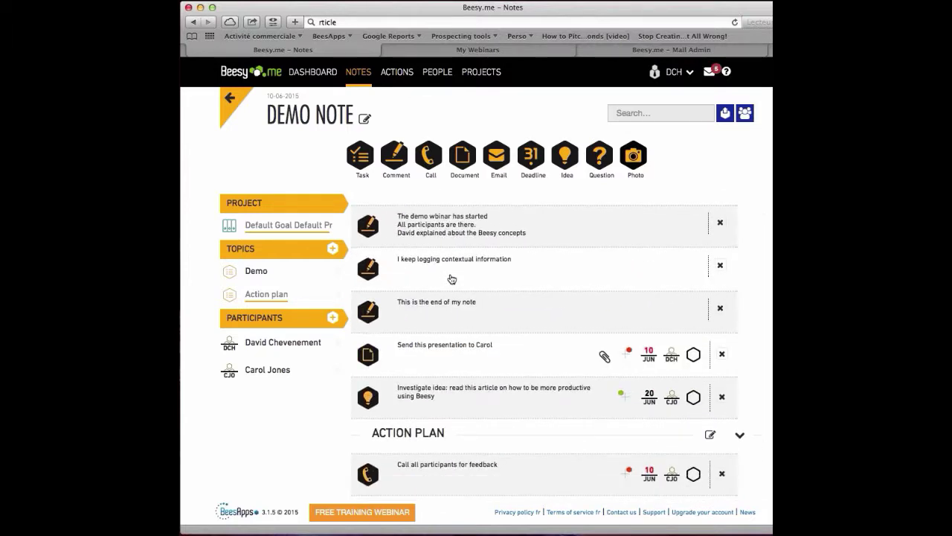
{"action": "scroll", "coordinate": [451, 279], "scroll_direction": "down", "scroll_amount": 1}
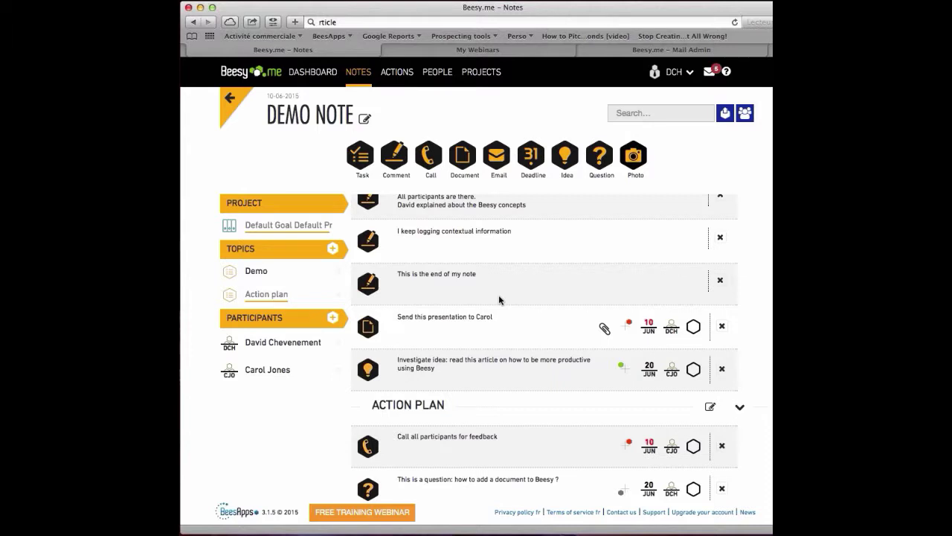
{"action": "scroll", "coordinate": [500, 303], "scroll_direction": "down", "scroll_amount": 2}
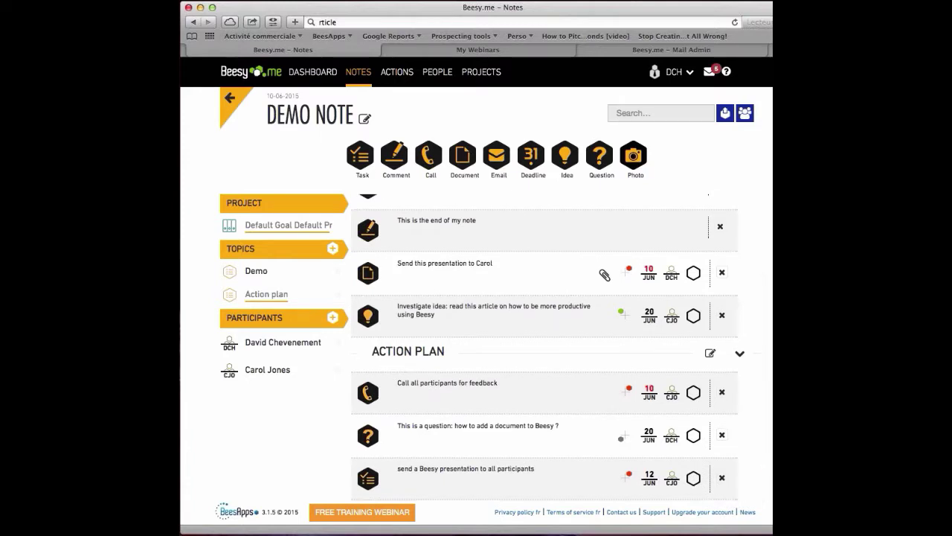
{"action": "left_click", "coordinate": [726, 113]}
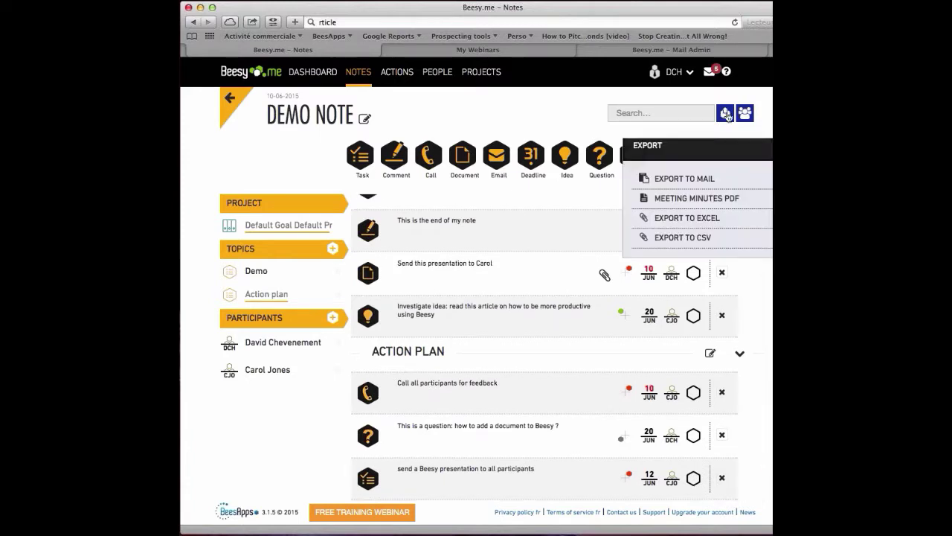
{"action": "left_click", "coordinate": [684, 181]}
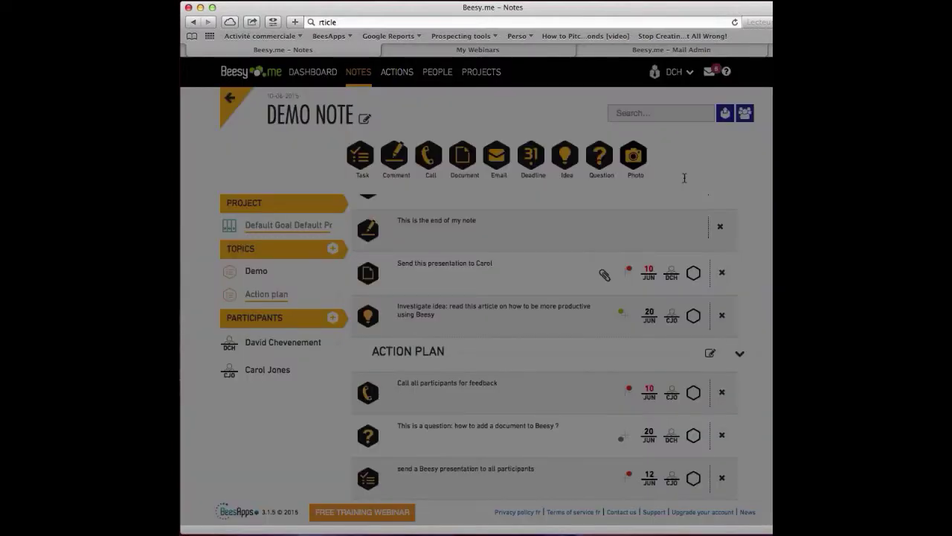
{"action": "scroll", "coordinate": [447, 304], "scroll_direction": "up", "scroll_amount": 10}
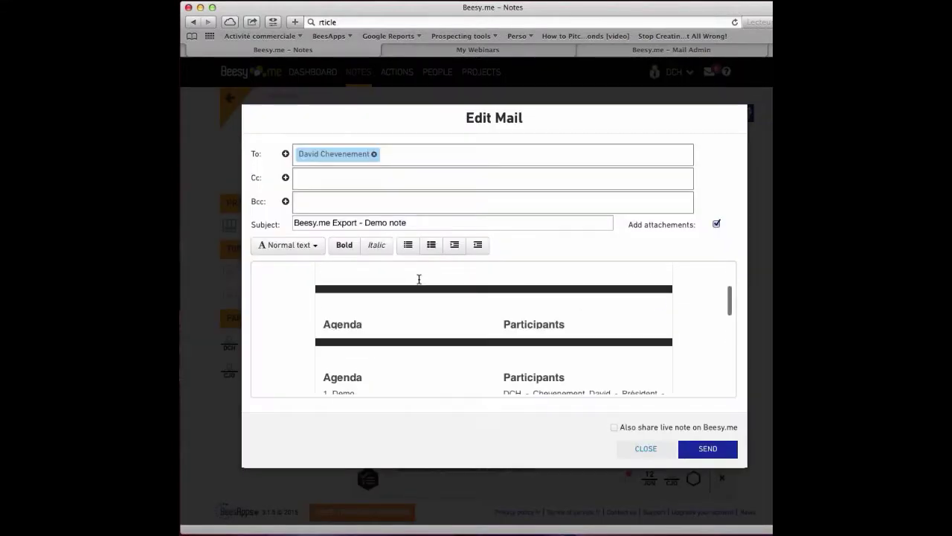
{"action": "scroll", "coordinate": [394, 321], "scroll_direction": "down", "scroll_amount": 4}
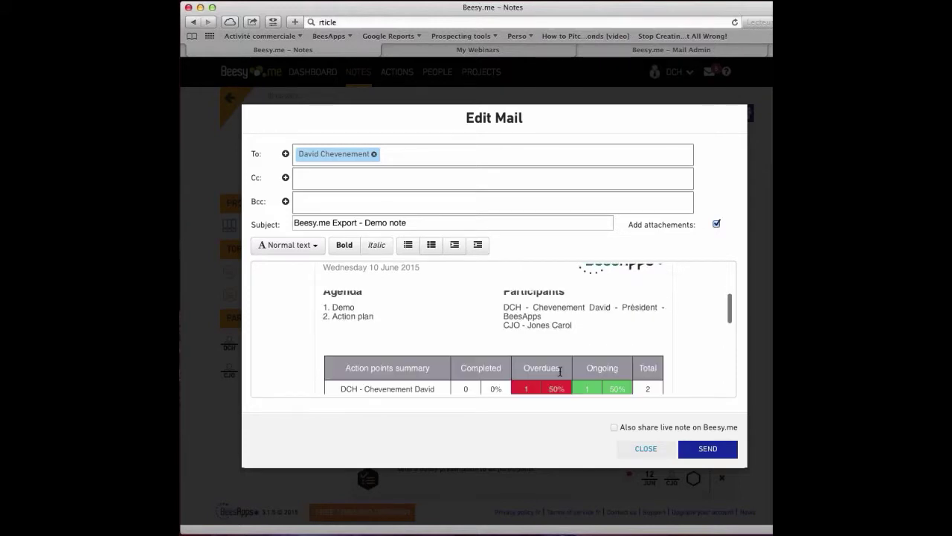
{"action": "scroll", "coordinate": [560, 371], "scroll_direction": "down", "scroll_amount": 1}
{"action": "scroll", "coordinate": [521, 357], "scroll_direction": "down", "scroll_amount": 5}
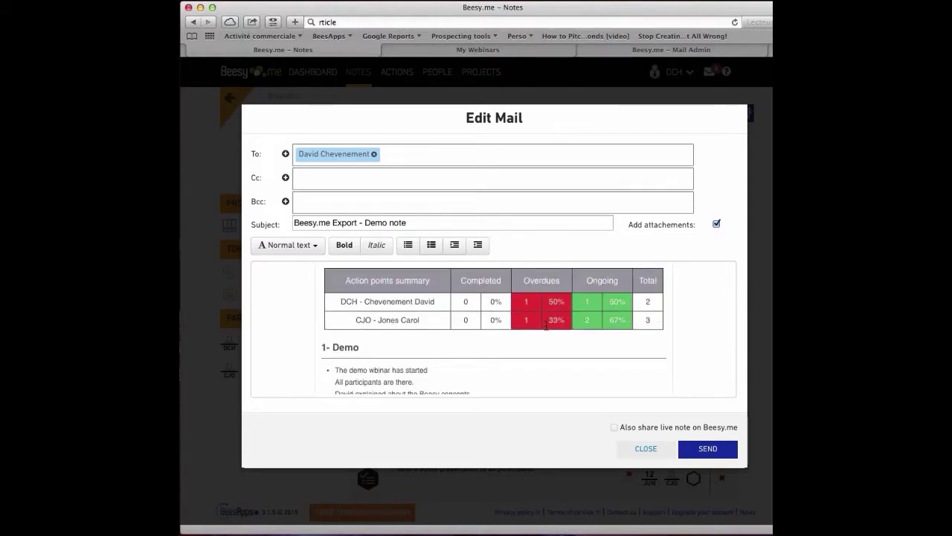
{"action": "scroll", "coordinate": [446, 327], "scroll_direction": "down", "scroll_amount": 7}
{"action": "scroll", "coordinate": [325, 283], "scroll_direction": "down", "scroll_amount": 2}
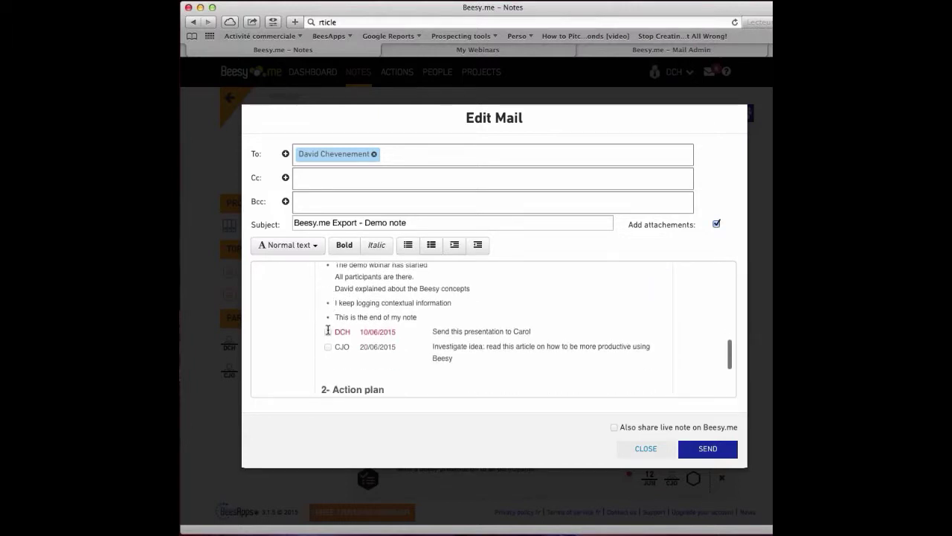
{"action": "left_click", "coordinate": [350, 342]}
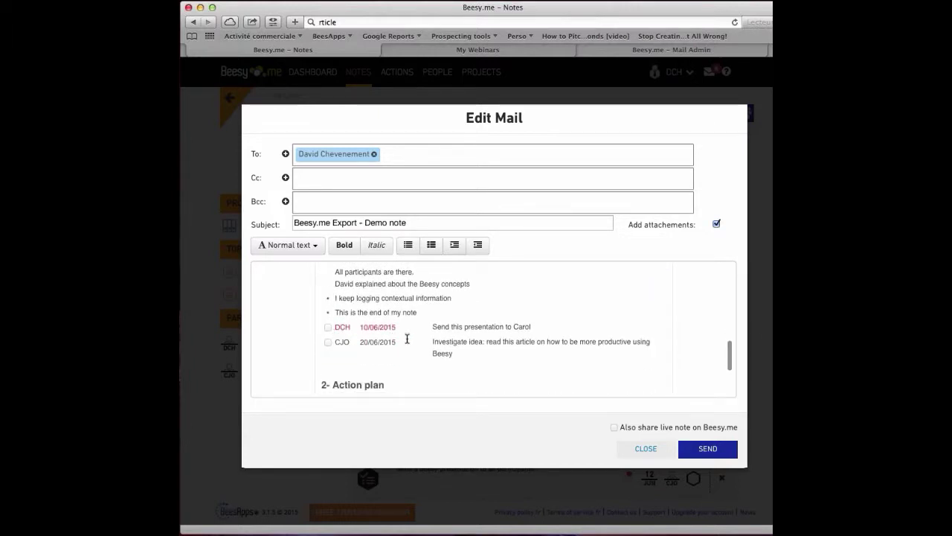
{"action": "scroll", "coordinate": [407, 340], "scroll_direction": "down", "scroll_amount": 6}
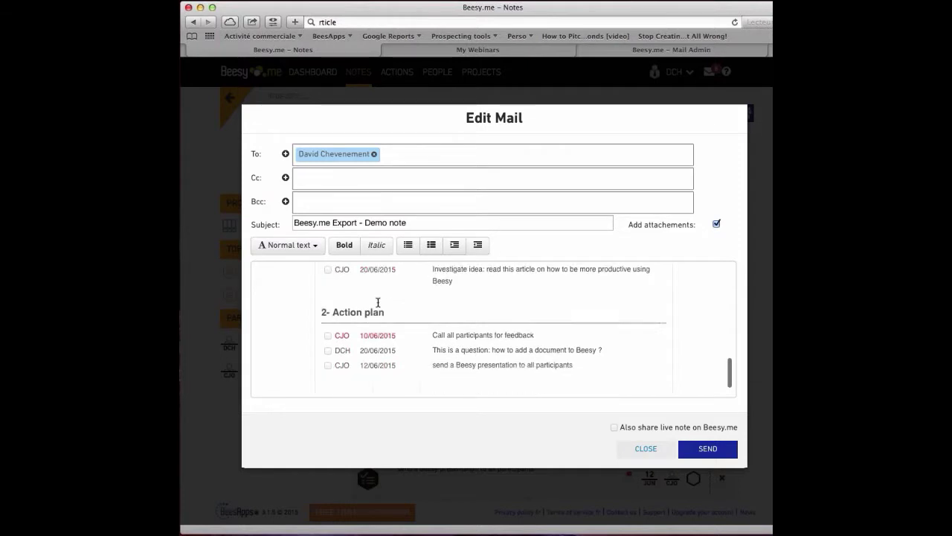
{"action": "left_click", "coordinate": [645, 448]}
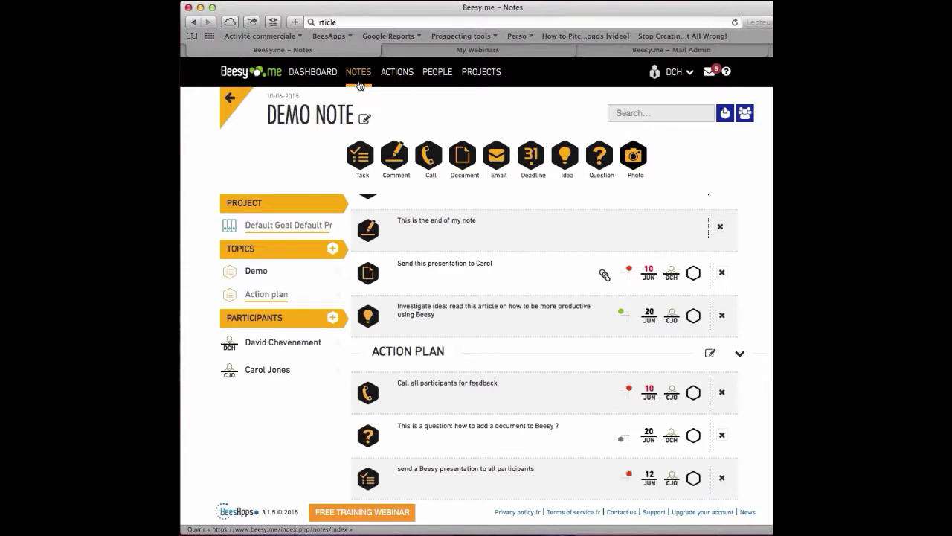
Step: Show the Actions list filtered to calls, with every person's group of calls expanded
{"action": "left_click", "coordinate": [398, 77]}
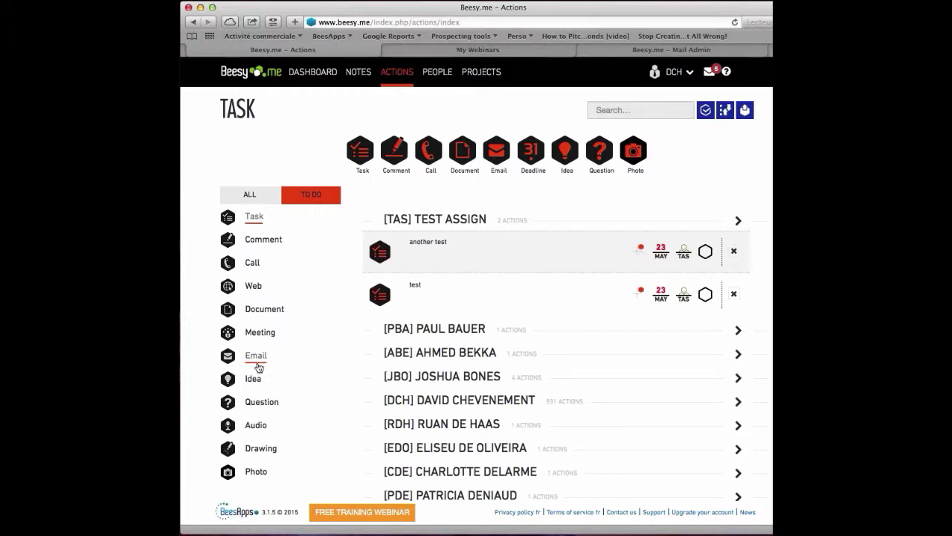
{"action": "left_click", "coordinate": [252, 265]}
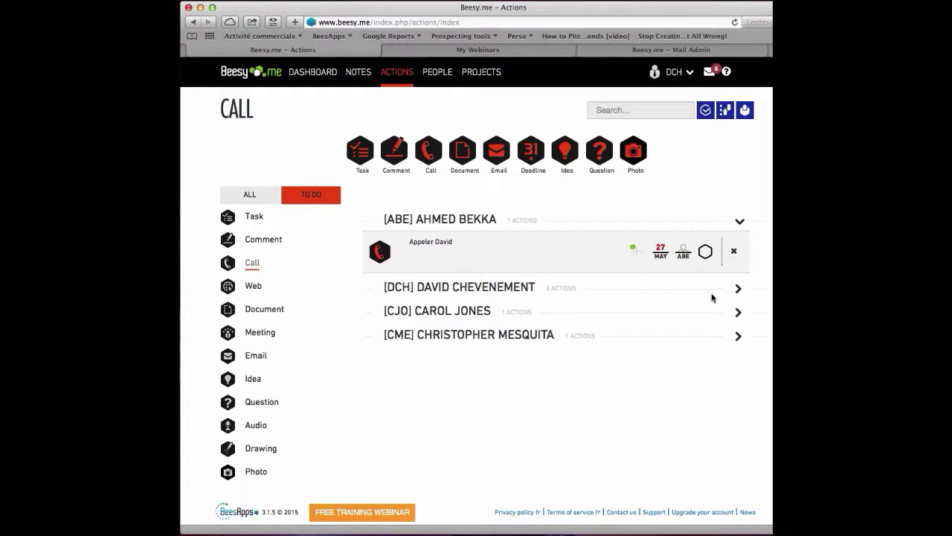
{"action": "left_click", "coordinate": [737, 293]}
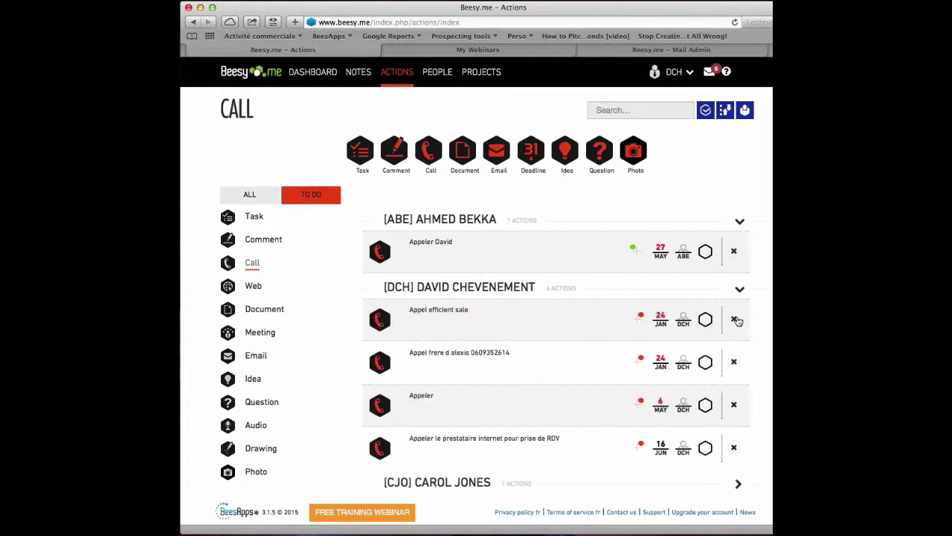
{"action": "scroll", "coordinate": [737, 321], "scroll_direction": "down", "scroll_amount": 1}
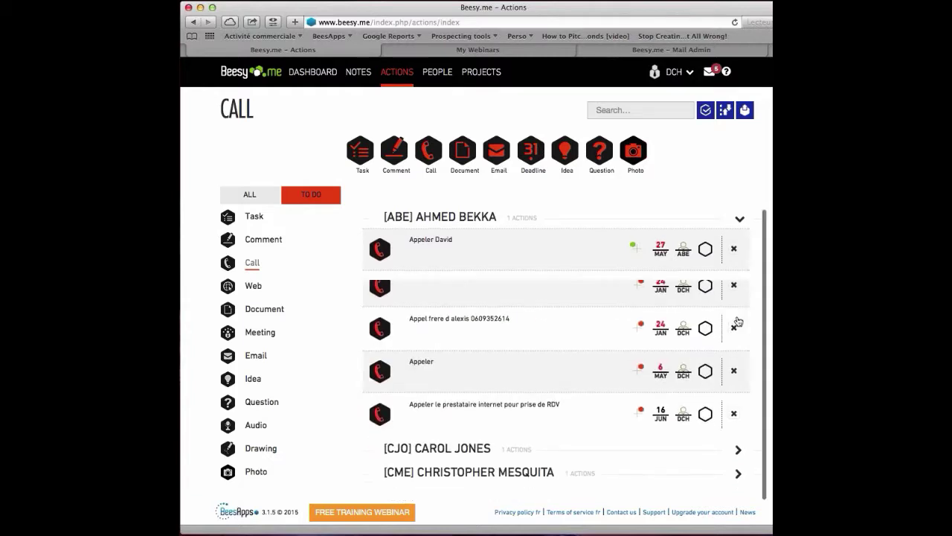
{"action": "left_click", "coordinate": [738, 451]}
{"action": "scroll", "coordinate": [737, 453], "scroll_direction": "down", "scroll_amount": 1}
{"action": "left_click", "coordinate": [738, 475]}
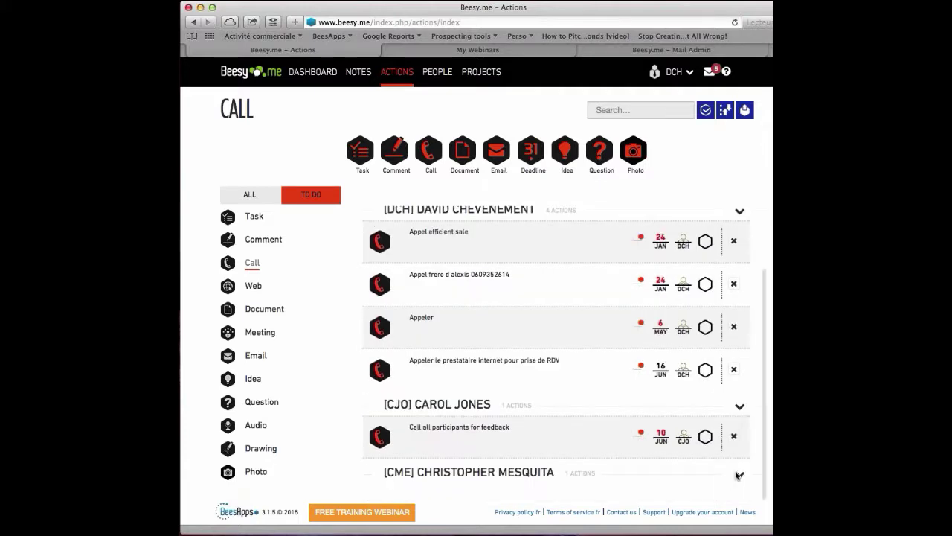
{"action": "scroll", "coordinate": [728, 458], "scroll_direction": "down", "scroll_amount": 1}
{"action": "scroll", "coordinate": [725, 457], "scroll_direction": "up", "scroll_amount": 3}
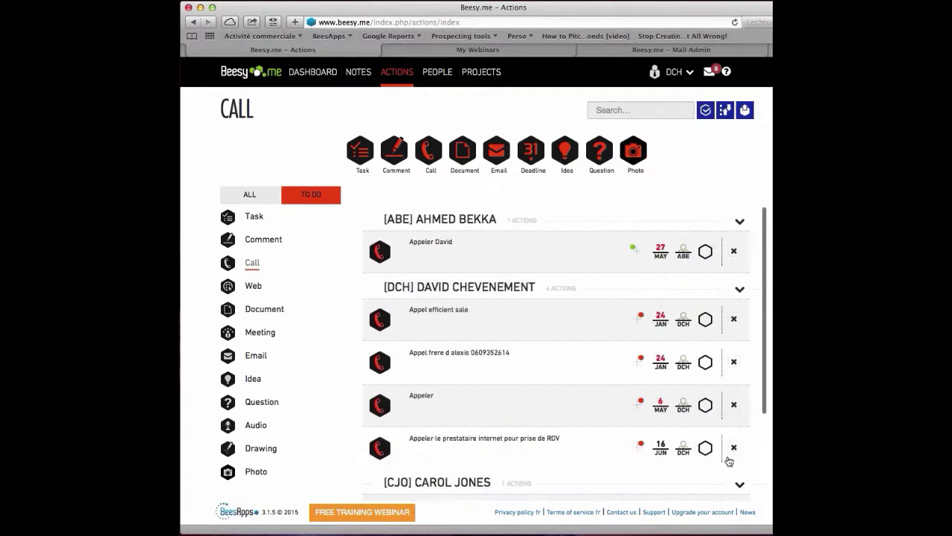
Step: Mark the first group's only call and the Appeler call as done
{"action": "left_click", "coordinate": [705, 252]}
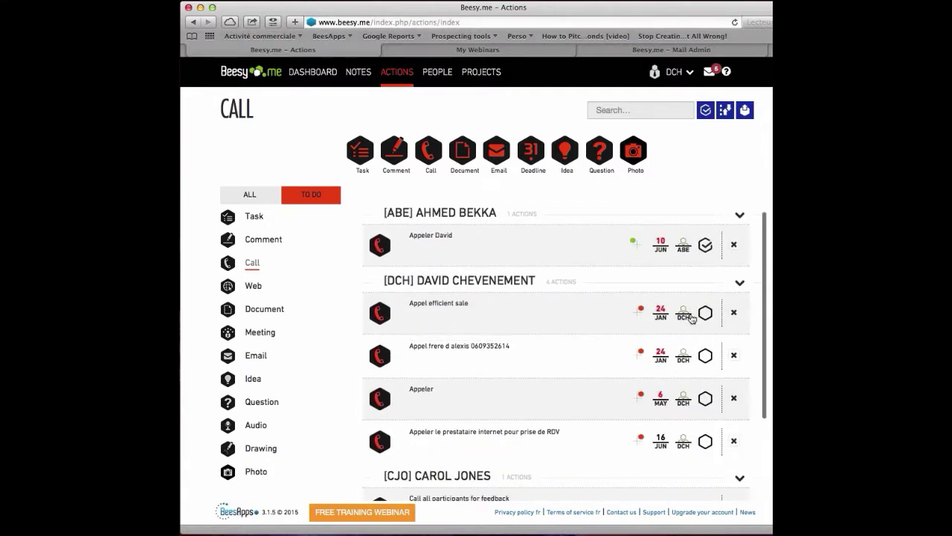
{"action": "left_click", "coordinate": [705, 331]}
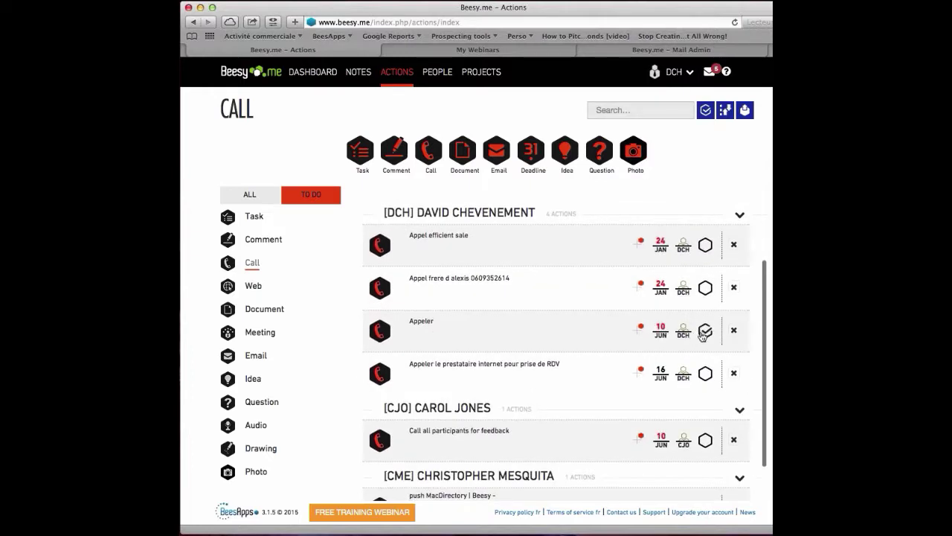
{"action": "scroll", "coordinate": [628, 372], "scroll_direction": "down", "scroll_amount": 1}
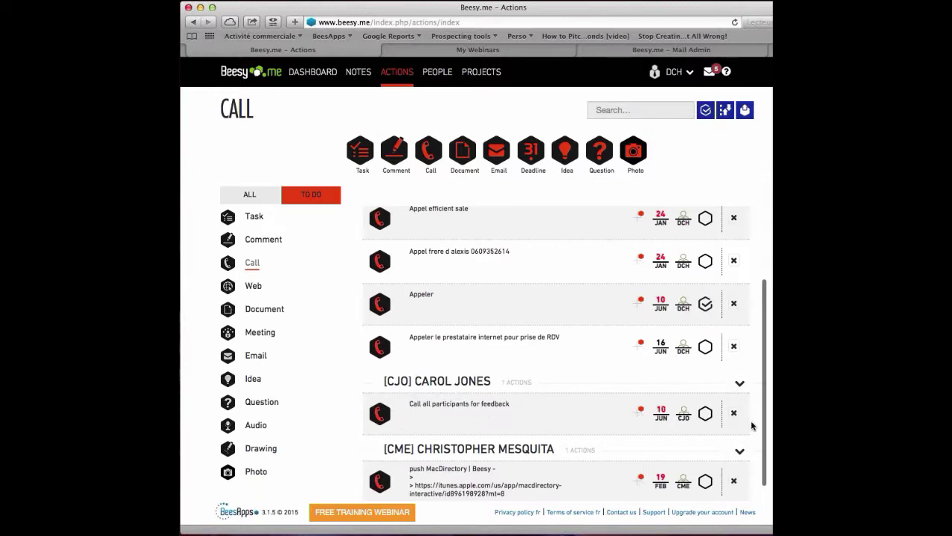
Step: Move the feedback call's due date to 15 June and mark it done
{"action": "left_click", "coordinate": [663, 418]}
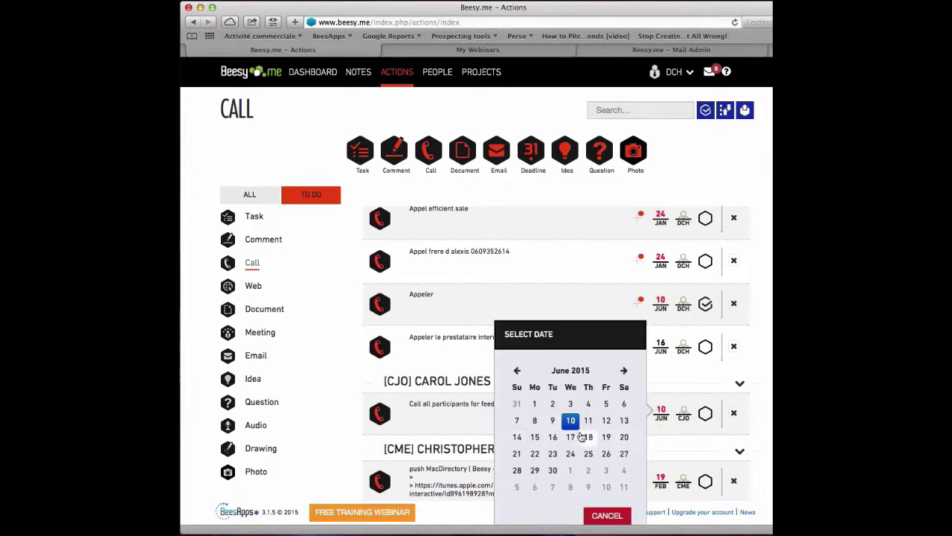
{"action": "left_click", "coordinate": [535, 437]}
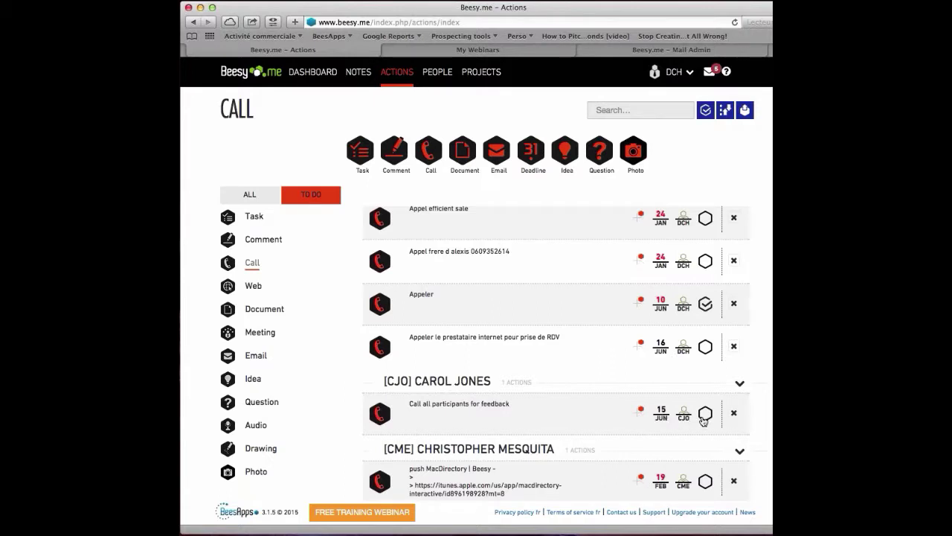
{"action": "left_click", "coordinate": [704, 415]}
Step: Open 'Demo note' under Today in the Notes list
{"action": "left_click", "coordinate": [363, 75]}
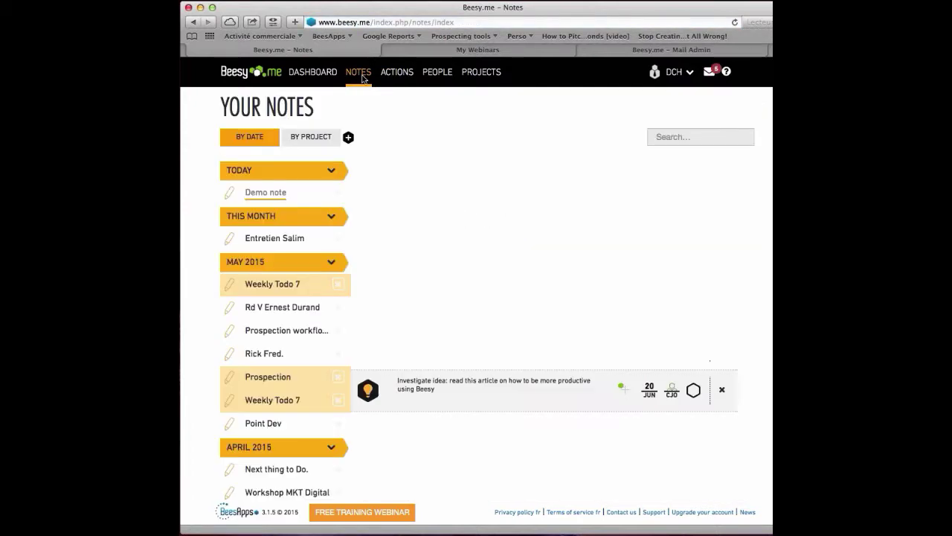
{"action": "scroll", "coordinate": [663, 306], "scroll_direction": "down", "scroll_amount": 3}
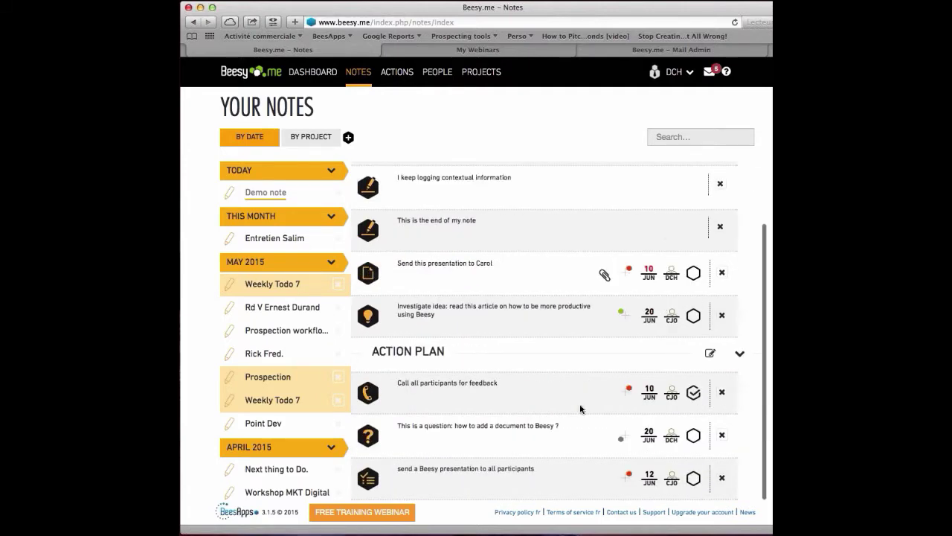
{"action": "left_click", "coordinate": [274, 195]}
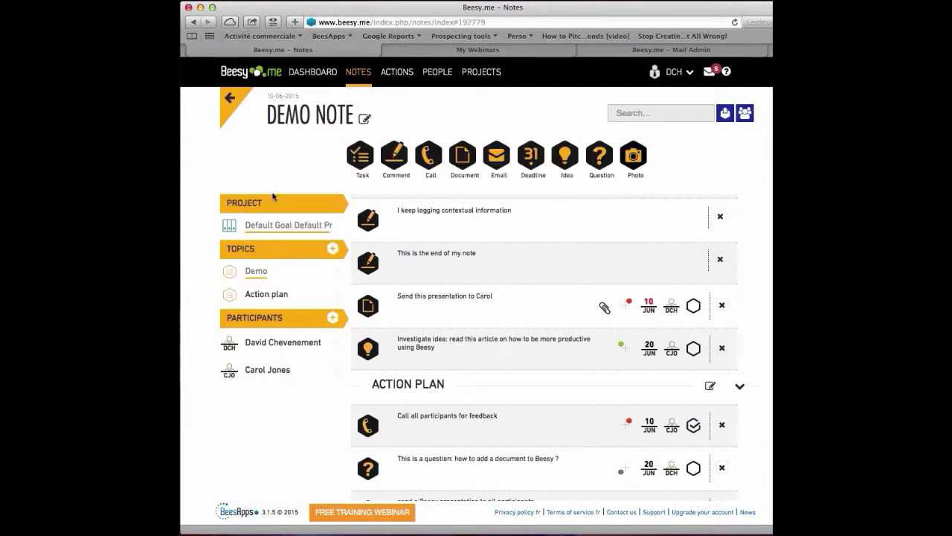
{"action": "scroll", "coordinate": [718, 267], "scroll_direction": "down", "scroll_amount": 1}
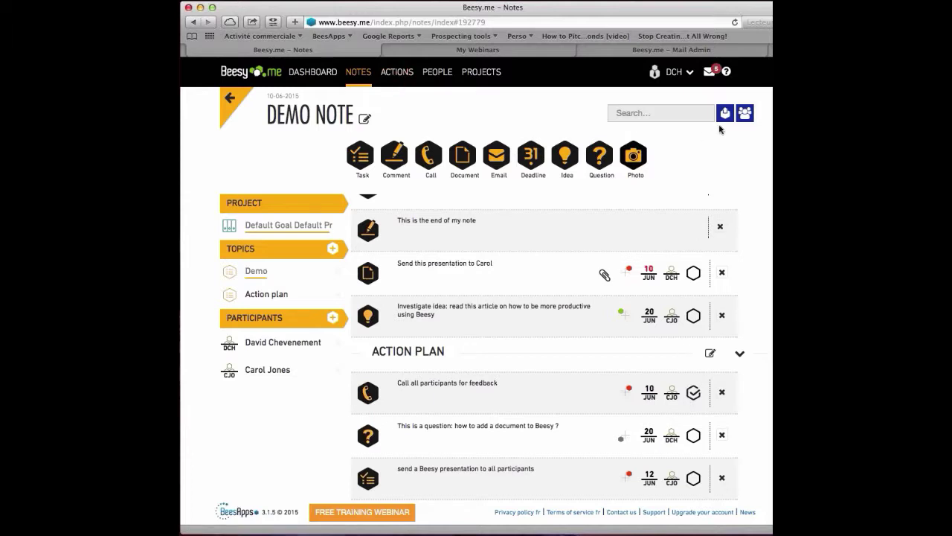
Step: Preview the Demo note's mail export, close it, and return to the Actions list
{"action": "left_click", "coordinate": [726, 117]}
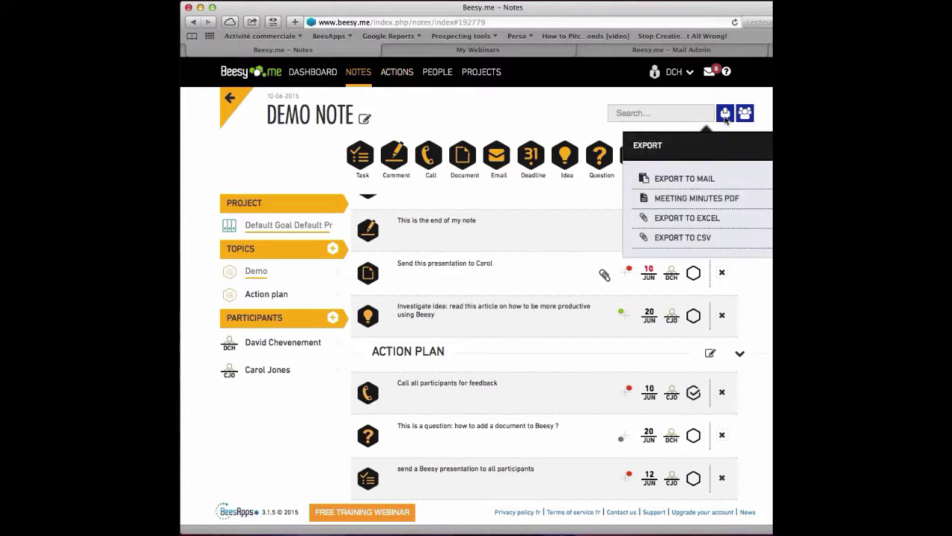
{"action": "left_click", "coordinate": [707, 178]}
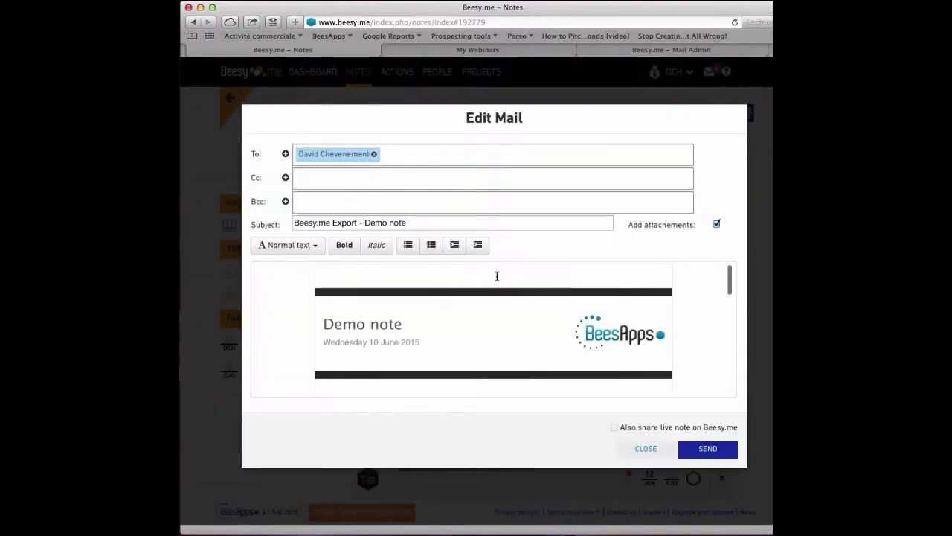
{"action": "scroll", "coordinate": [496, 276], "scroll_direction": "down", "scroll_amount": 10}
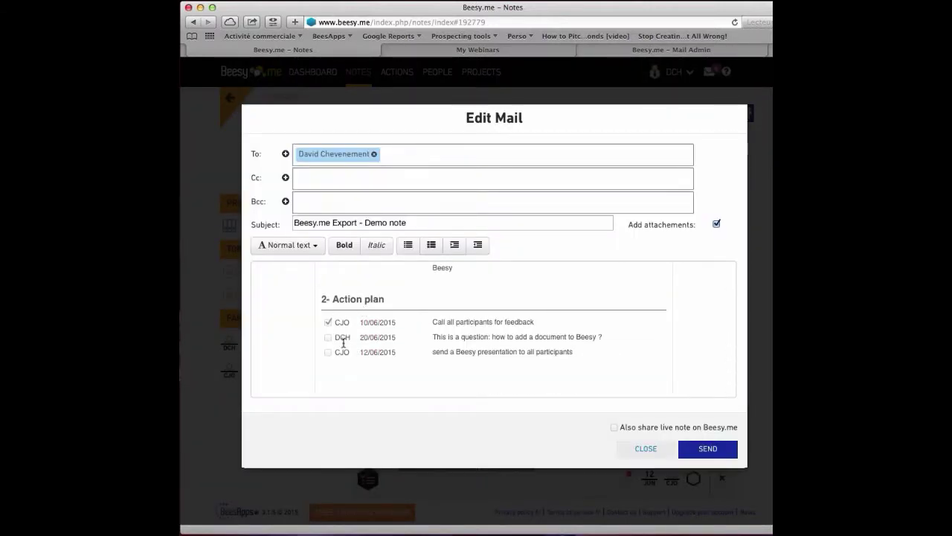
{"action": "scroll", "coordinate": [328, 354], "scroll_direction": "up", "scroll_amount": 1}
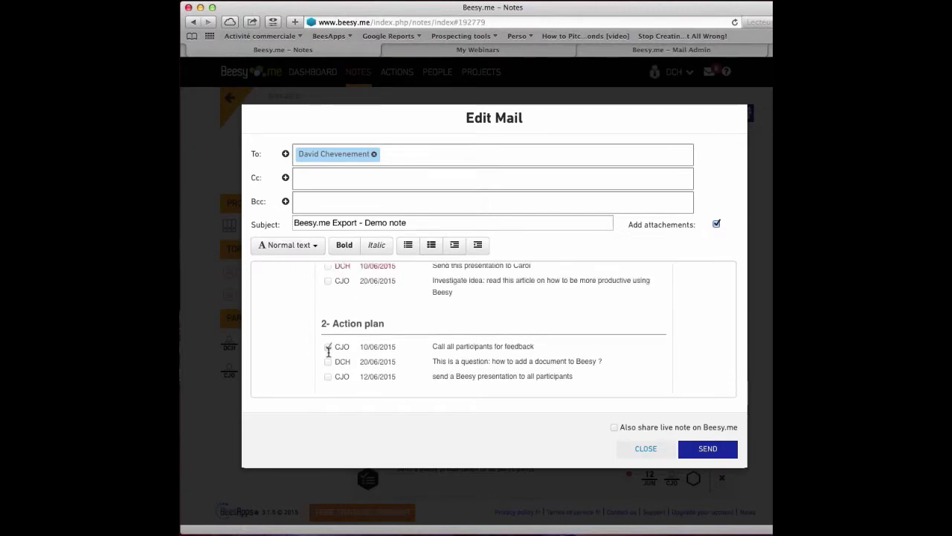
{"action": "left_click", "coordinate": [648, 448]}
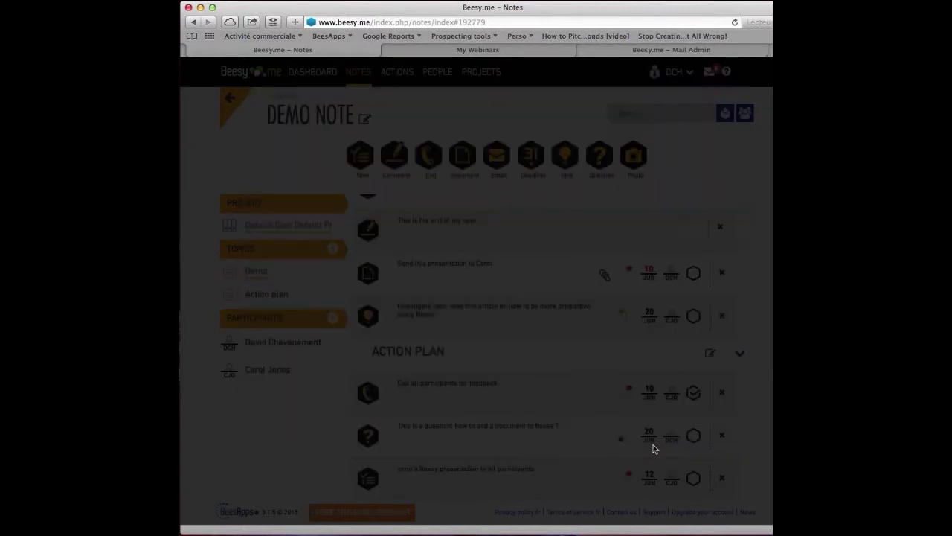
{"action": "left_click", "coordinate": [393, 80]}
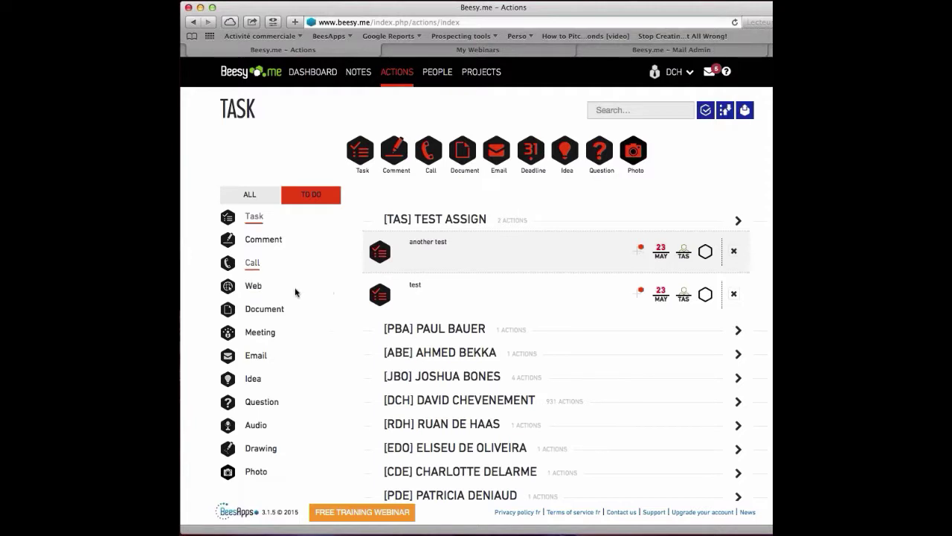
Step: Filter actions to Email then Meeting, and start the 'Beesy.me Export - Meeting' mail export
{"action": "left_click", "coordinate": [257, 356]}
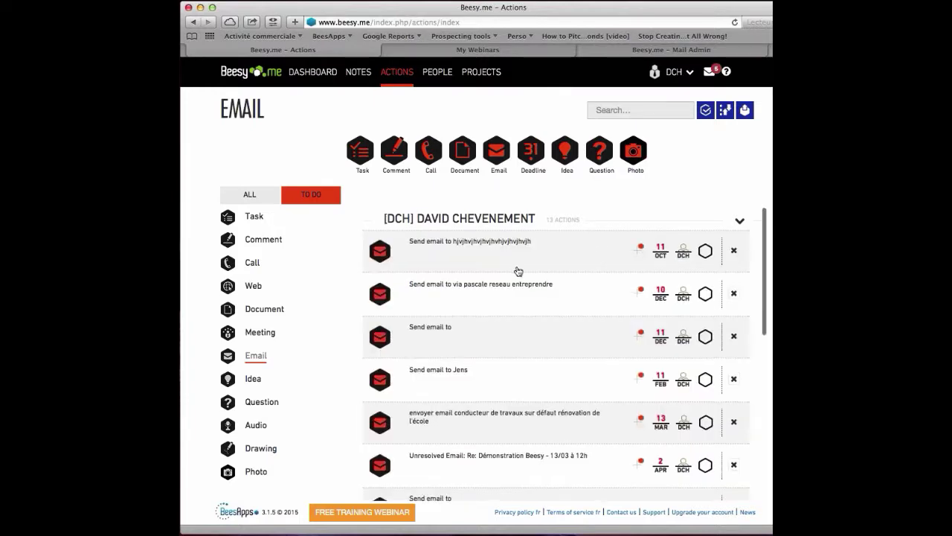
{"action": "scroll", "coordinate": [519, 271], "scroll_direction": "down", "scroll_amount": 4}
{"action": "scroll", "coordinate": [519, 270], "scroll_direction": "down", "scroll_amount": 5}
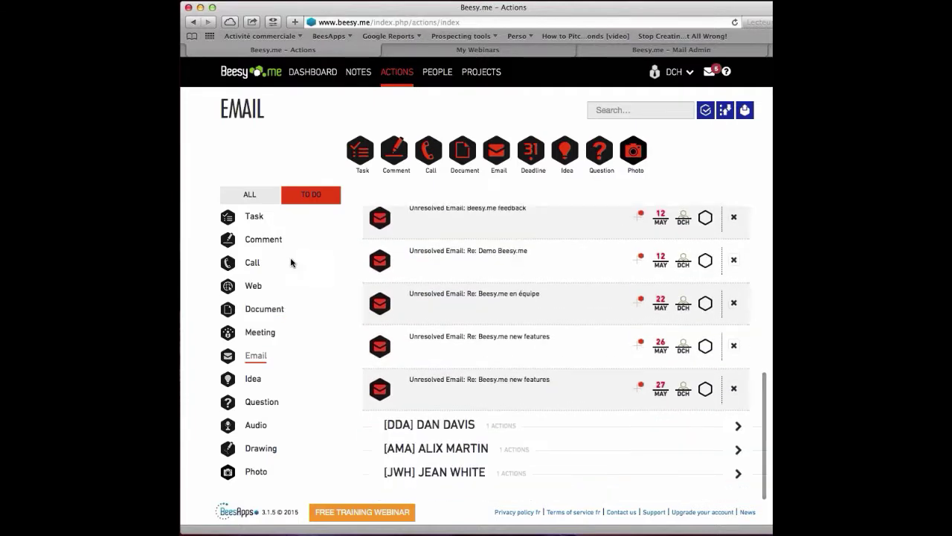
{"action": "left_click", "coordinate": [292, 339]}
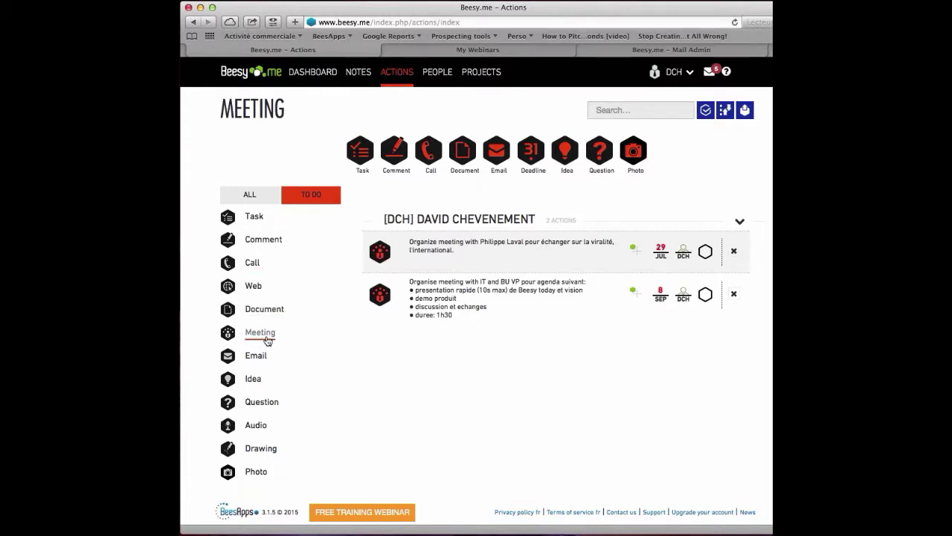
{"action": "left_click", "coordinate": [747, 113]}
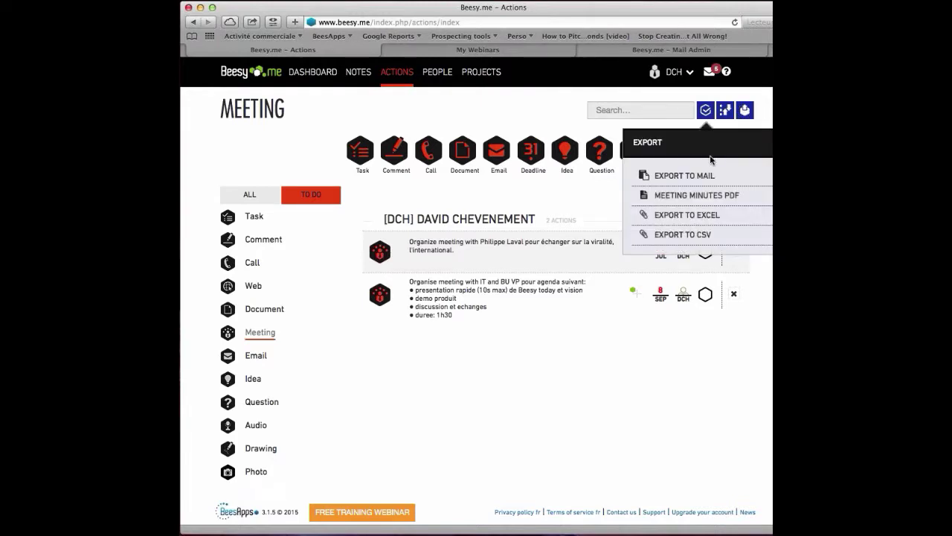
{"action": "left_click", "coordinate": [705, 178]}
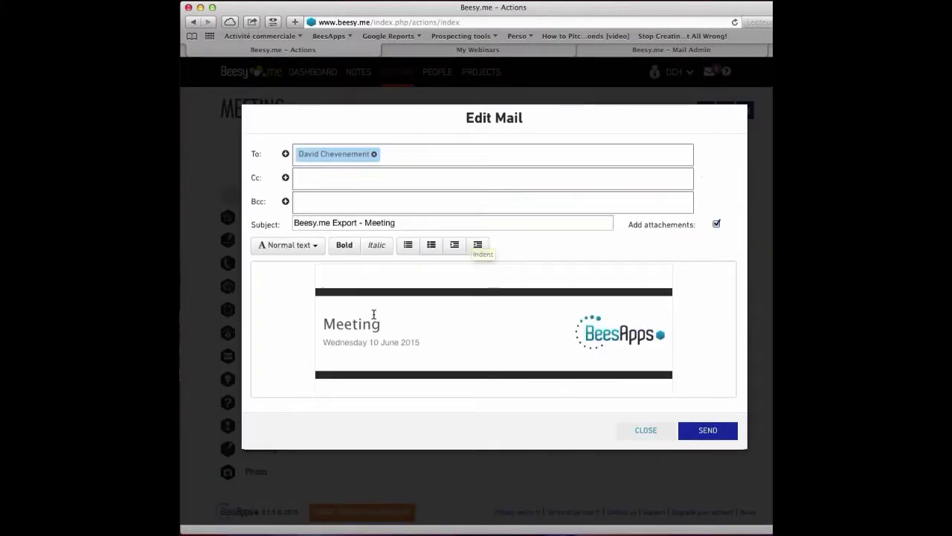
Step: Scroll through the export mail and select the 08/09/2014 meeting row
{"action": "scroll", "coordinate": [340, 308], "scroll_direction": "down", "scroll_amount": 3}
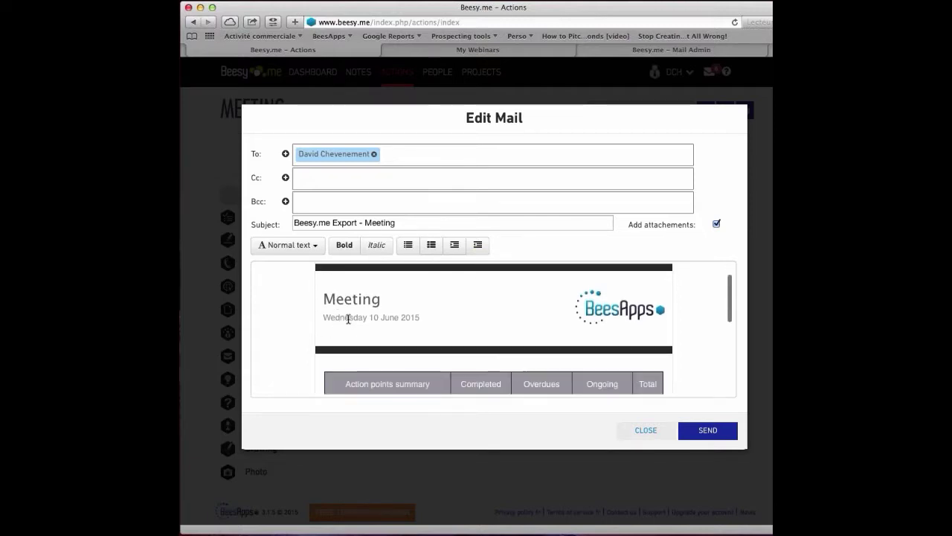
{"action": "scroll", "coordinate": [476, 316], "scroll_direction": "down", "scroll_amount": 5}
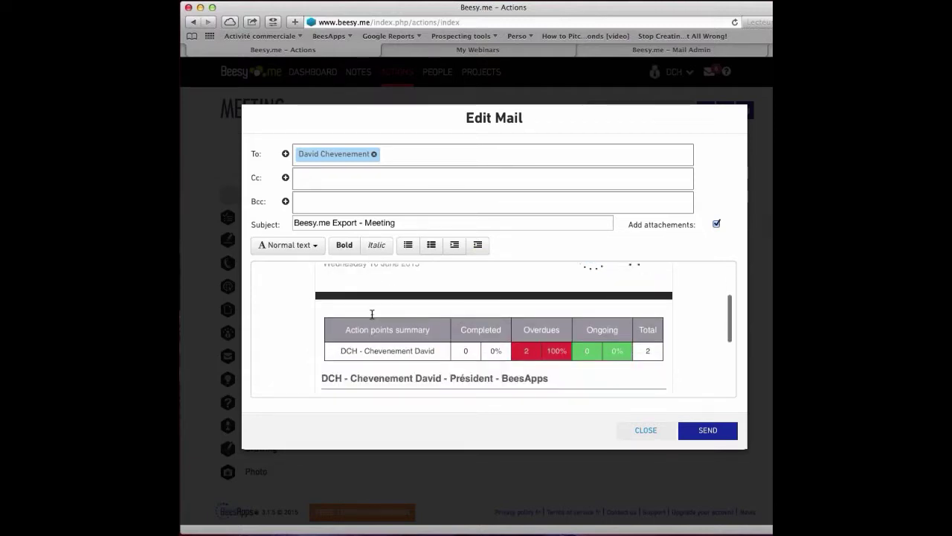
{"action": "scroll", "coordinate": [331, 327], "scroll_direction": "down", "scroll_amount": 6}
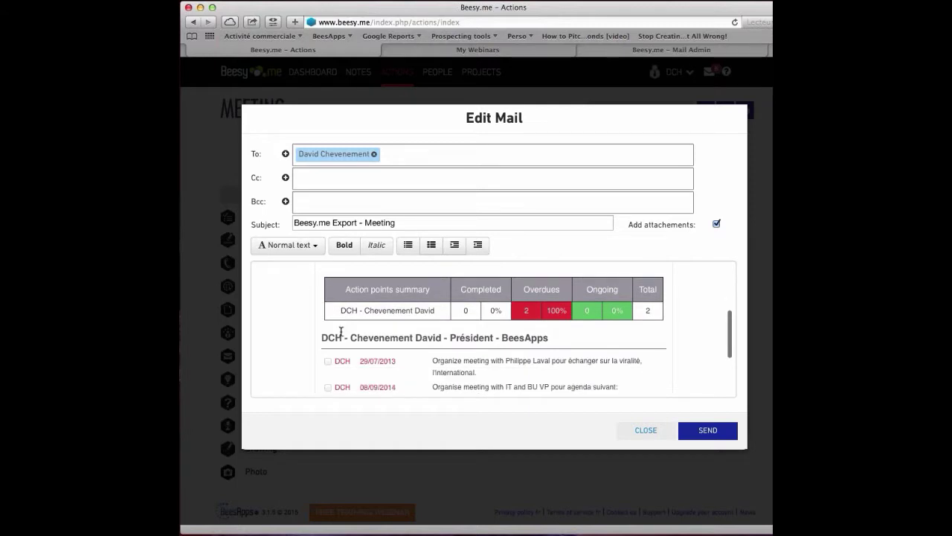
{"action": "scroll", "coordinate": [336, 325], "scroll_direction": "down", "scroll_amount": 3}
{"action": "left_click_drag", "start_coordinate": [433, 300], "coordinate": [458, 337]}
{"action": "left_click_drag", "start_coordinate": [474, 374], "coordinate": [425, 327]}
Step: Write 'Can you take care of this for me please. Thank you' atop the mail, then close it unsent
{"action": "scroll", "coordinate": [425, 327], "scroll_direction": "up", "scroll_amount": 10}
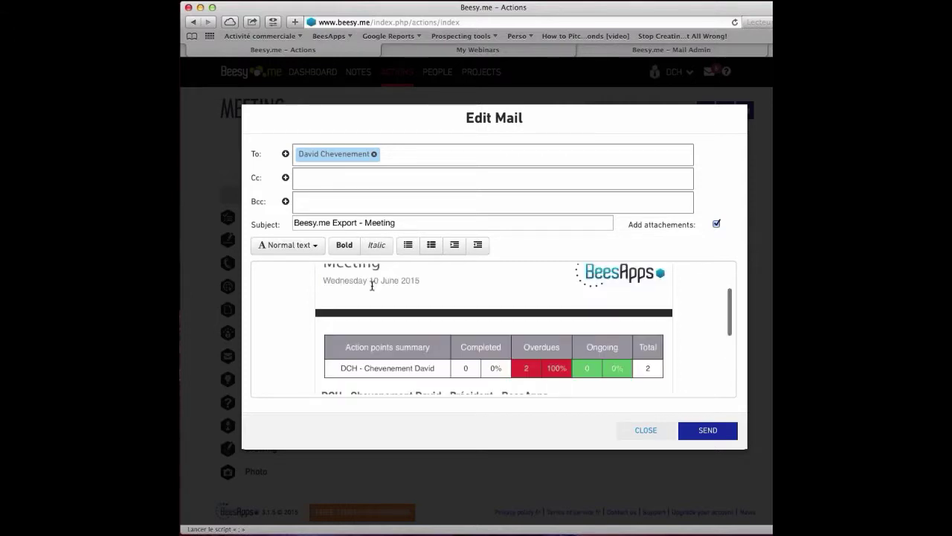
{"action": "type", "text": "Gan"}
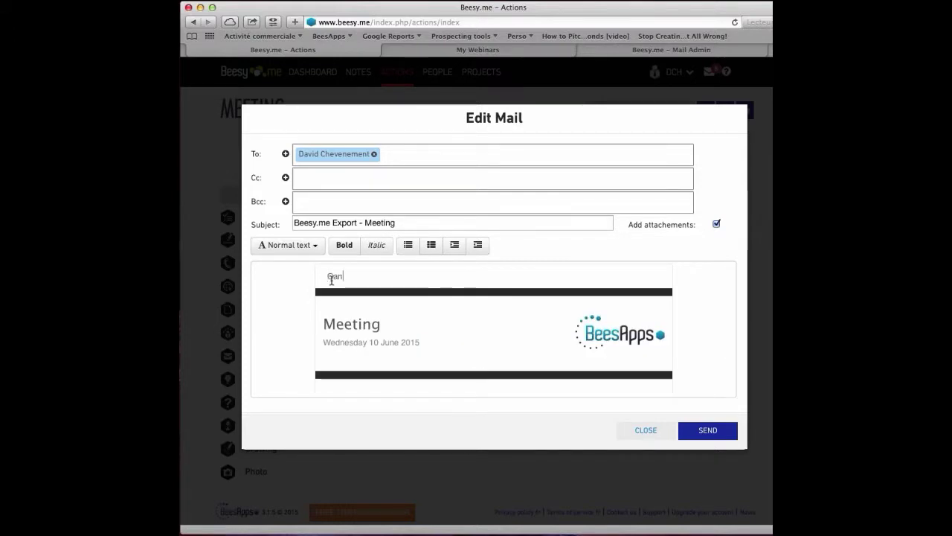
{"action": "type", "text": " you take care of this for me pleas"}
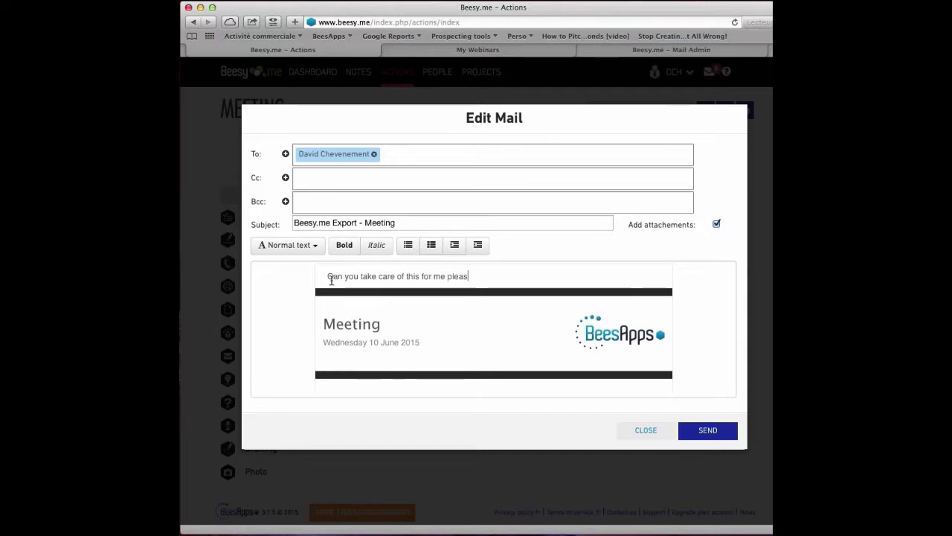
{"action": "type", "text": "e"}
{"action": "key", "text": "Return"}
{"action": "type", "text": "Tahn"}
{"action": "key", "text": "BackSpace"}
{"action": "key", "text": "BackSpace"}
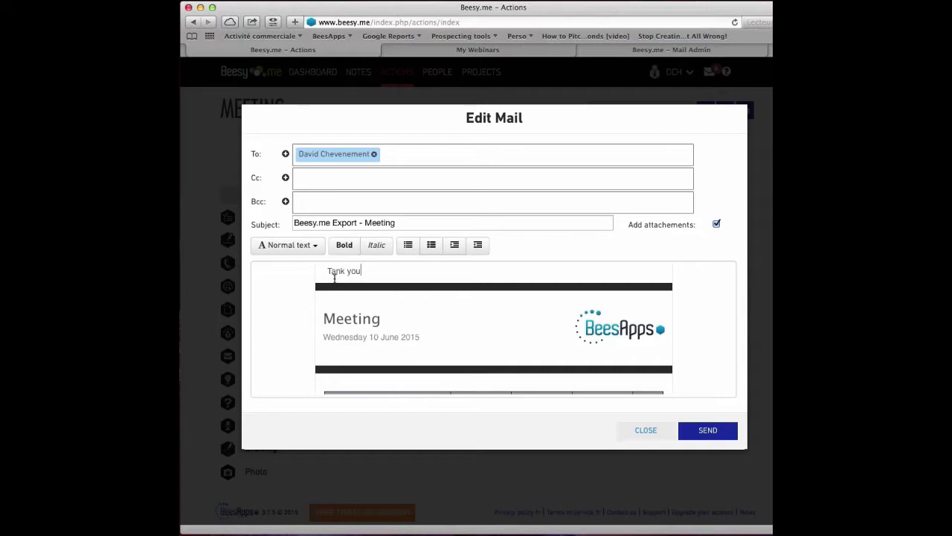
{"action": "left_click", "coordinate": [332, 271]}
{"action": "type", "text": "h"}
{"action": "scroll", "coordinate": [393, 286], "scroll_direction": "up", "scroll_amount": 1}
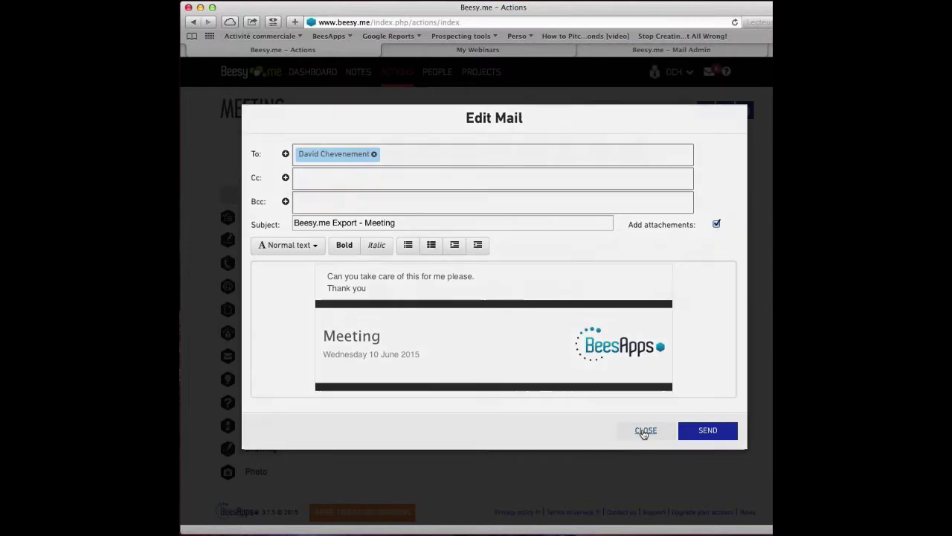
{"action": "left_click", "coordinate": [645, 432]}
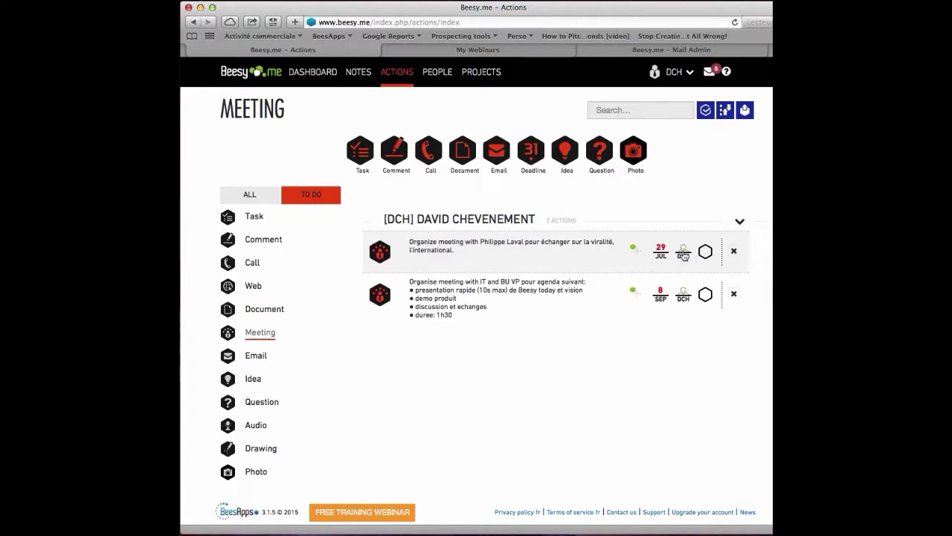
Step: Reassign the 8 September meeting action to the new contact found by searching the Set Owner list
{"action": "left_click", "coordinate": [684, 297]}
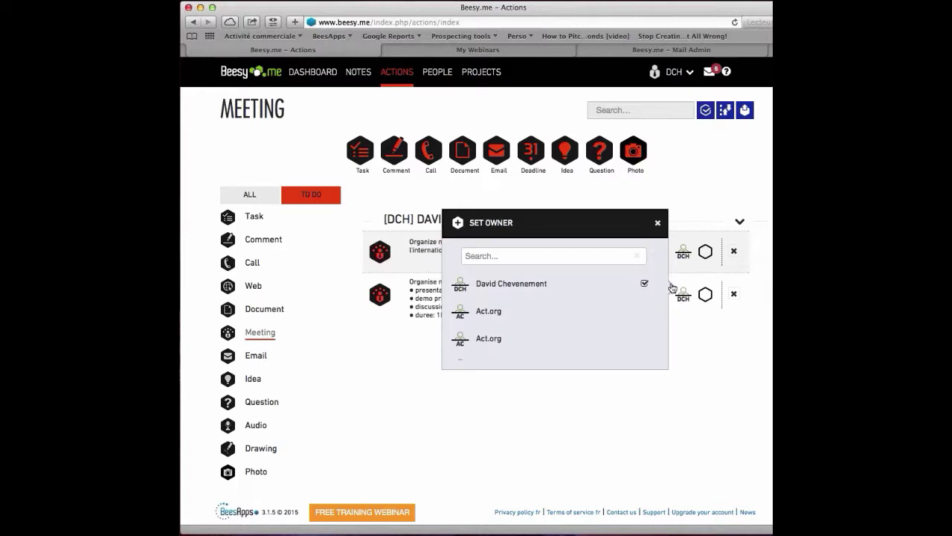
{"action": "left_click", "coordinate": [595, 256]}
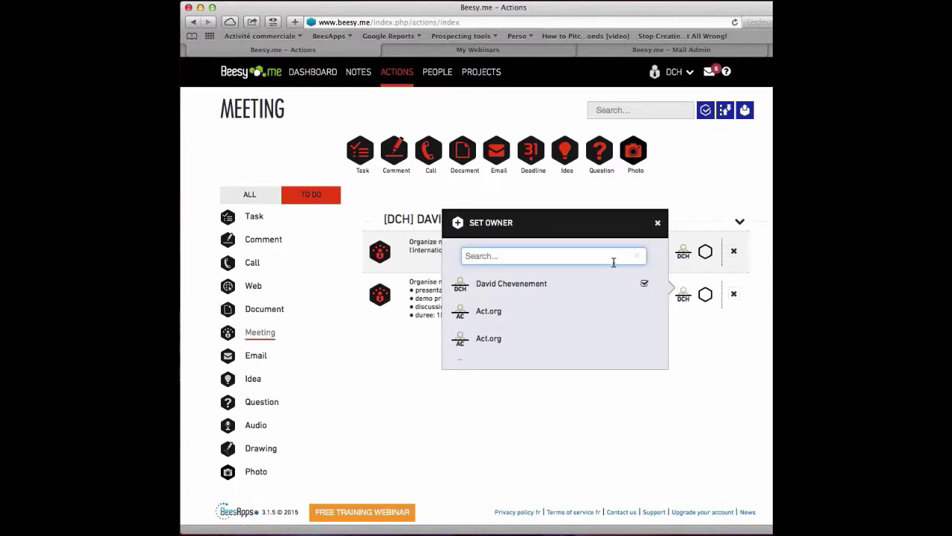
{"action": "left_click", "coordinate": [691, 338]}
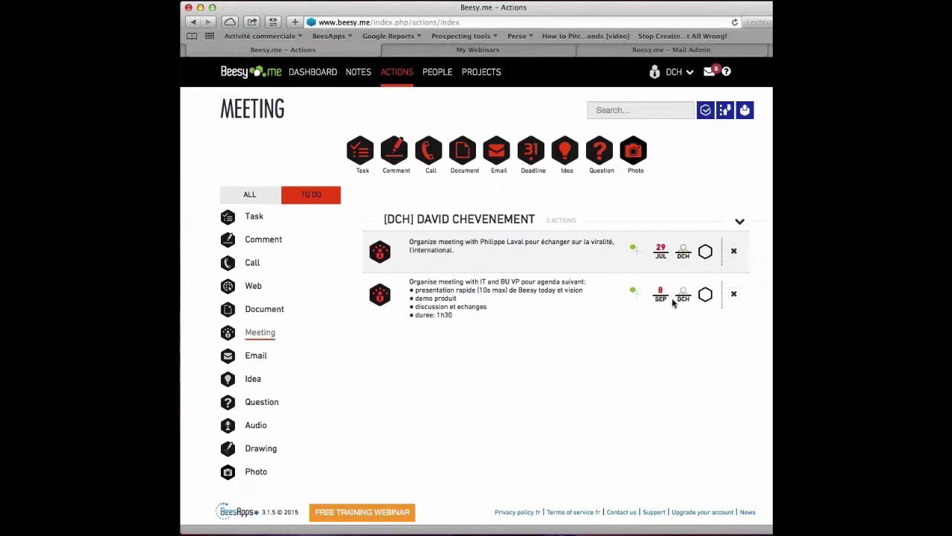
{"action": "left_click", "coordinate": [685, 298]}
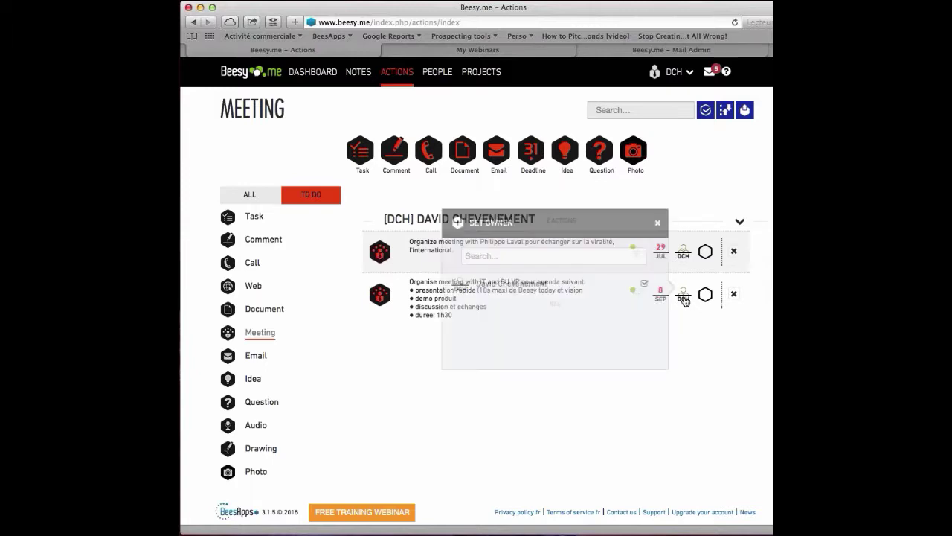
{"action": "left_click", "coordinate": [590, 255]}
{"action": "type", "text": "carol"}
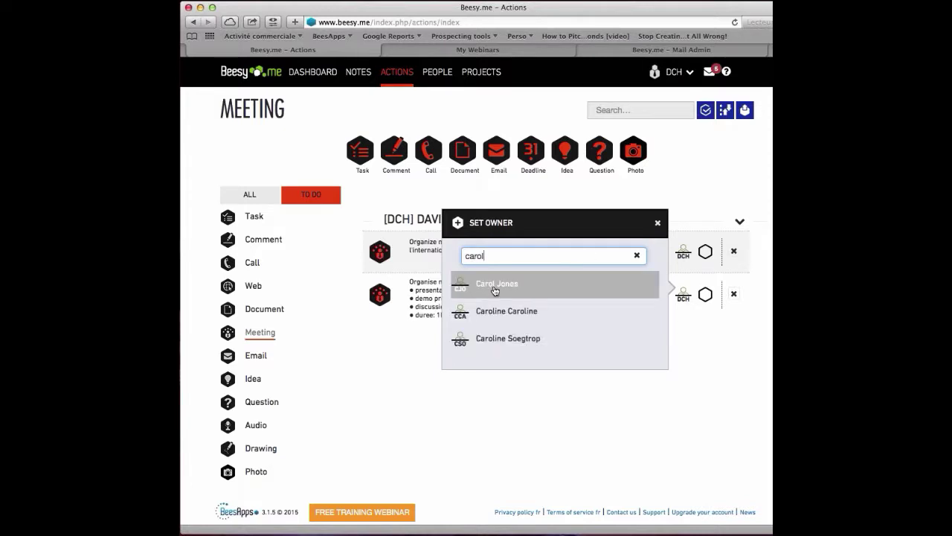
{"action": "left_click", "coordinate": [497, 283]}
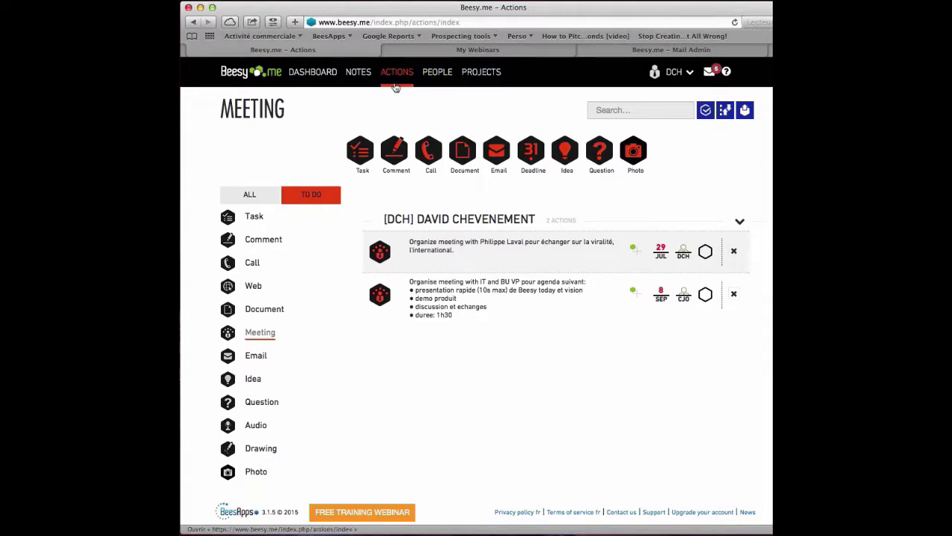
Step: Open the new contact's People page and expand the second note group to reveal the 8 September meeting action
{"action": "left_click", "coordinate": [440, 78]}
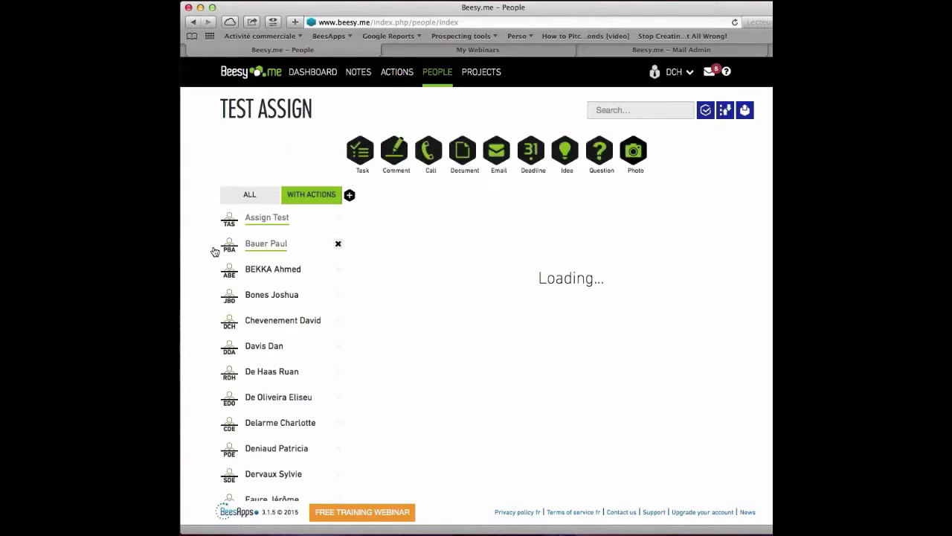
{"action": "scroll", "coordinate": [262, 247], "scroll_direction": "down", "scroll_amount": 1}
{"action": "scroll", "coordinate": [276, 281], "scroll_direction": "up", "scroll_amount": 2}
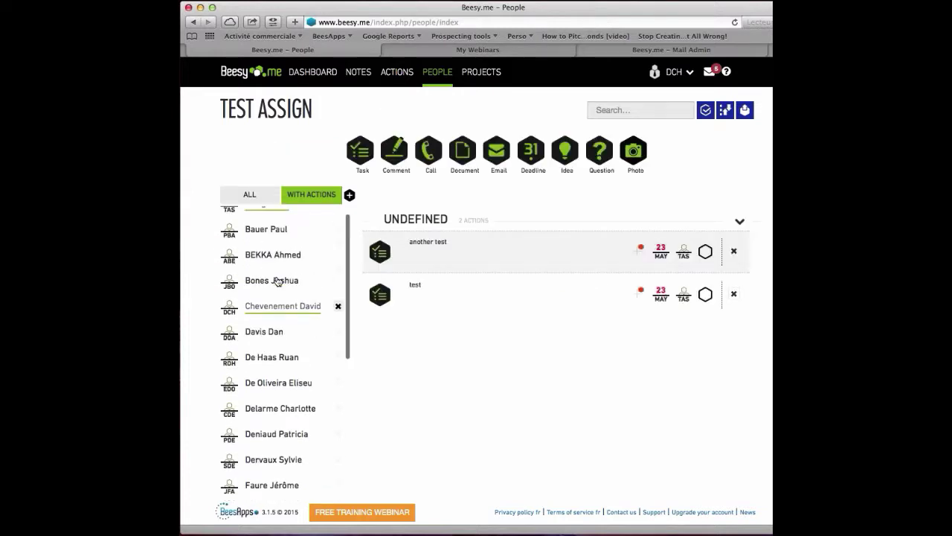
{"action": "scroll", "coordinate": [288, 262], "scroll_direction": "down", "scroll_amount": 5}
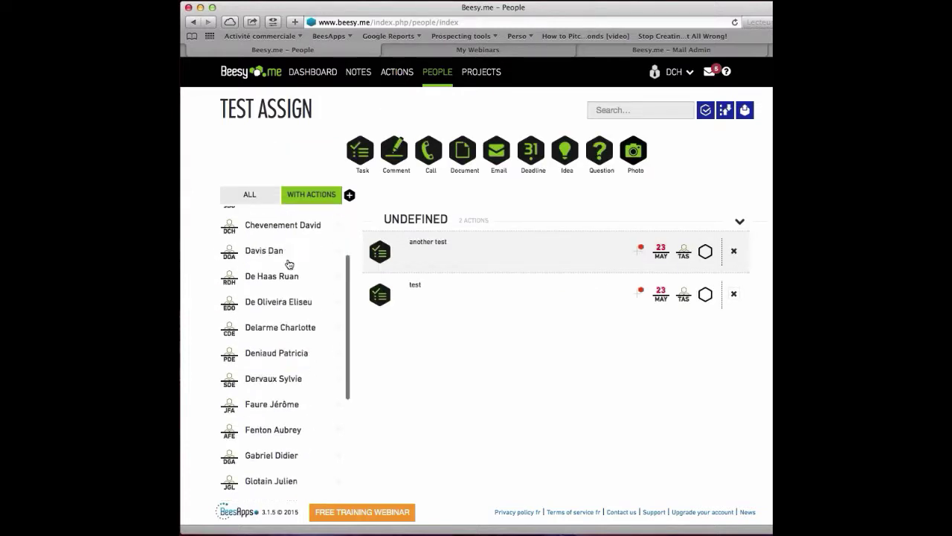
{"action": "scroll", "coordinate": [290, 262], "scroll_direction": "down", "scroll_amount": 2}
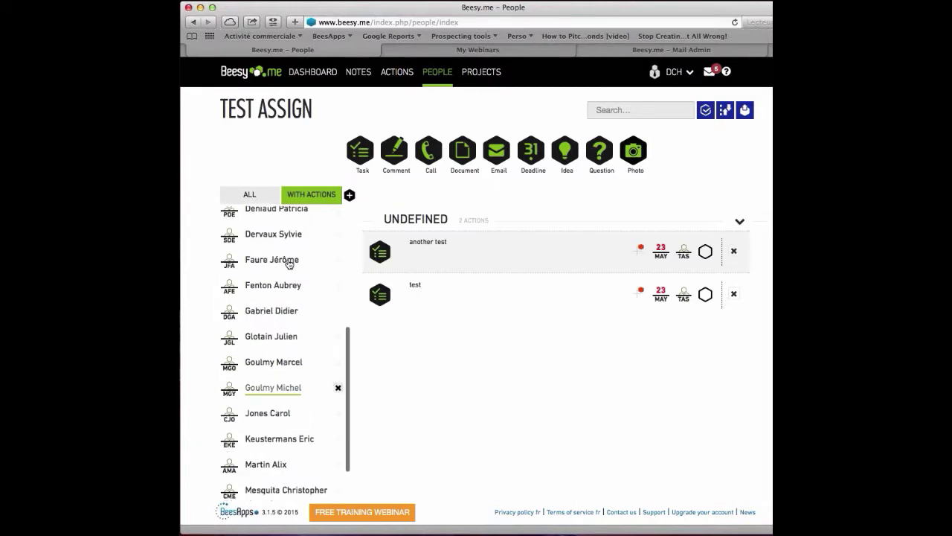
{"action": "left_click", "coordinate": [270, 415]}
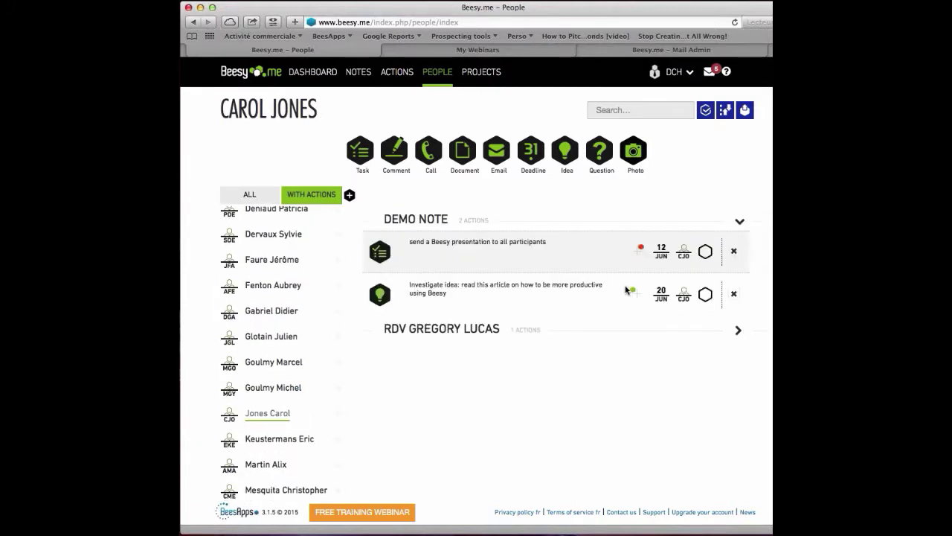
{"action": "left_click", "coordinate": [735, 333]}
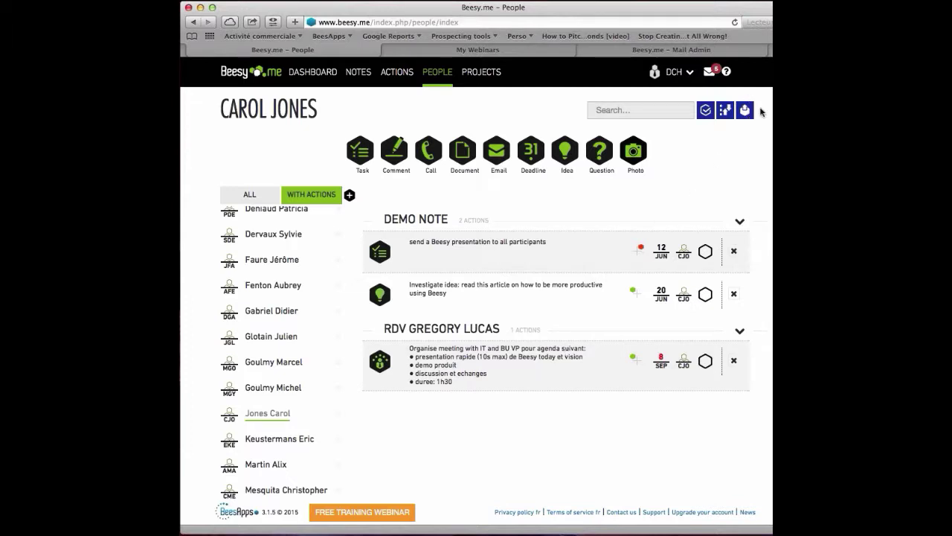
Step: Export this person's actions to an email and scroll through the preview
{"action": "left_click", "coordinate": [705, 110]}
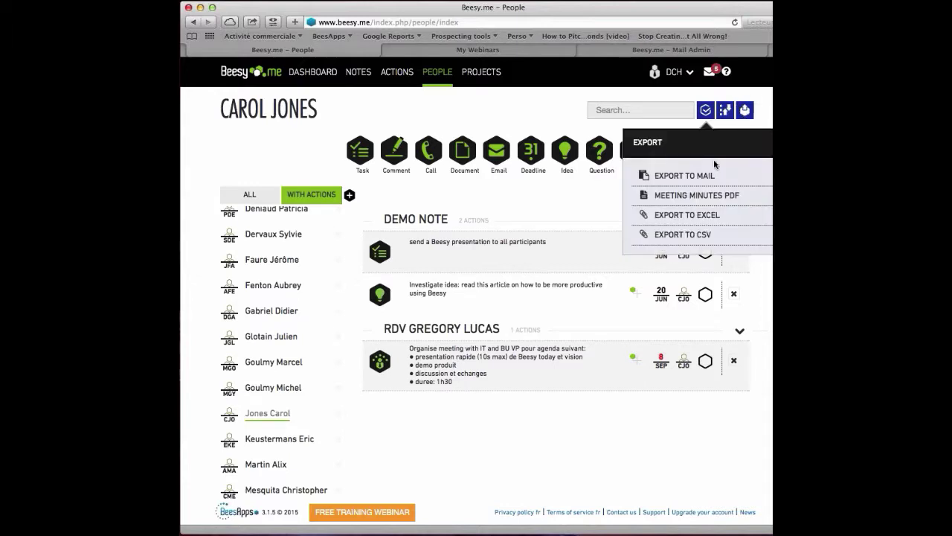
{"action": "left_click", "coordinate": [707, 176]}
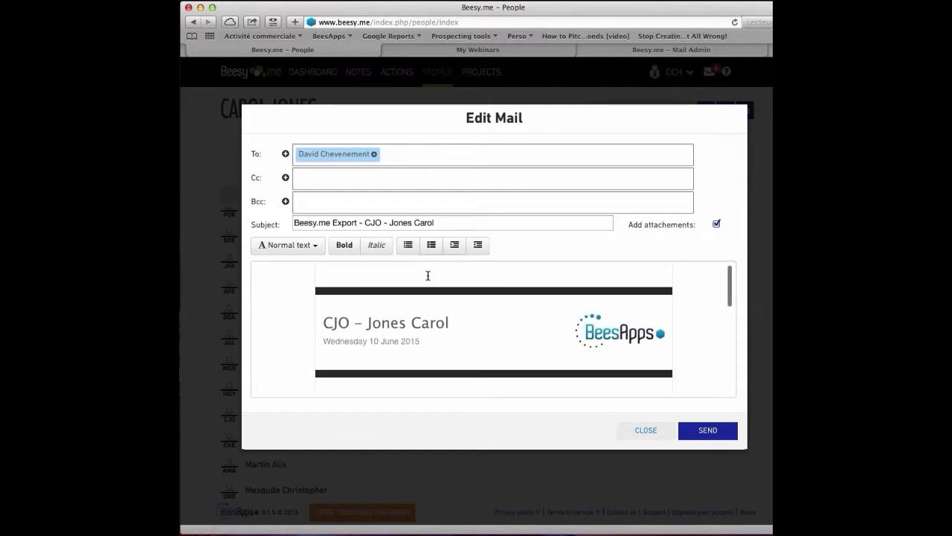
{"action": "scroll", "coordinate": [561, 336], "scroll_direction": "down", "scroll_amount": 10}
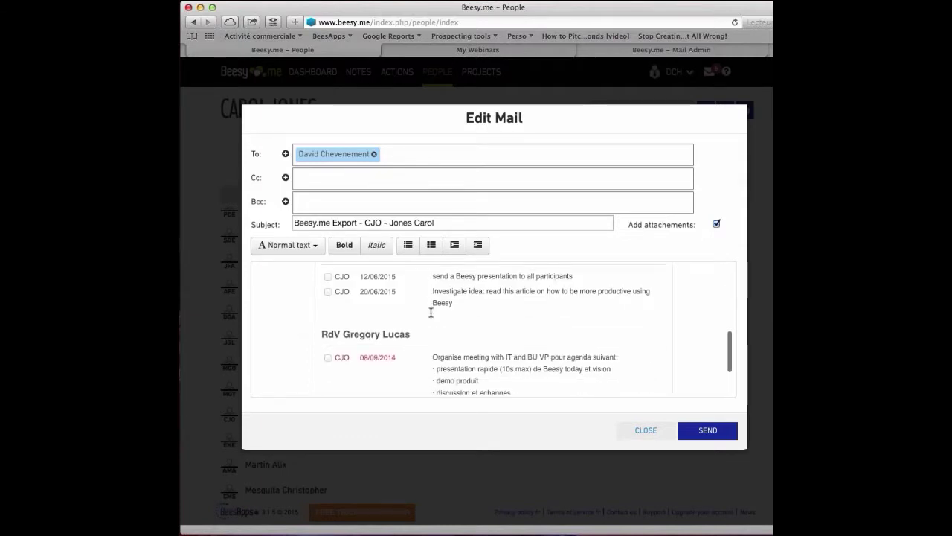
{"action": "scroll", "coordinate": [430, 313], "scroll_direction": "down", "scroll_amount": 3}
{"action": "scroll", "coordinate": [430, 313], "scroll_direction": "up", "scroll_amount": 5}
{"action": "scroll", "coordinate": [431, 311], "scroll_direction": "down", "scroll_amount": 3}
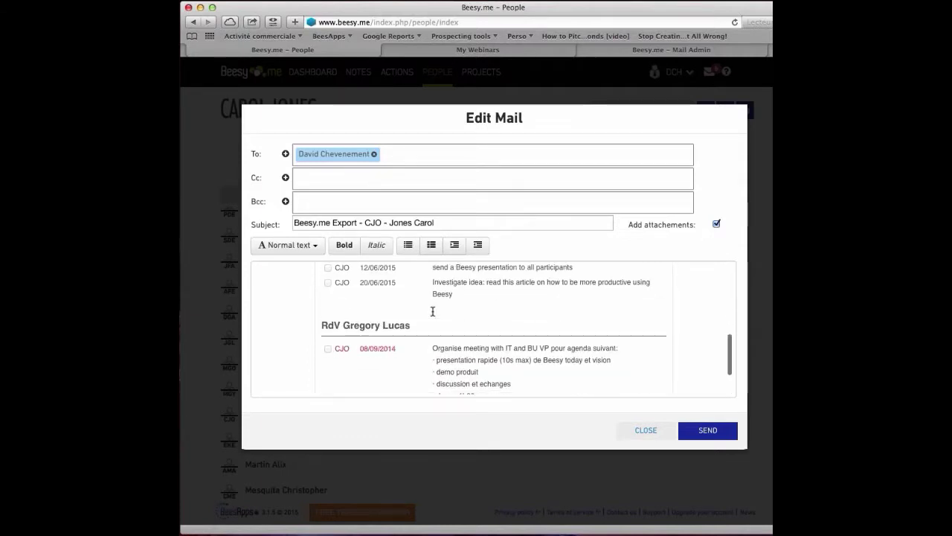
{"action": "scroll", "coordinate": [432, 311], "scroll_direction": "up", "scroll_amount": 5}
{"action": "scroll", "coordinate": [432, 311], "scroll_direction": "down", "scroll_amount": 5}
{"action": "scroll", "coordinate": [431, 311], "scroll_direction": "up", "scroll_amount": 15}
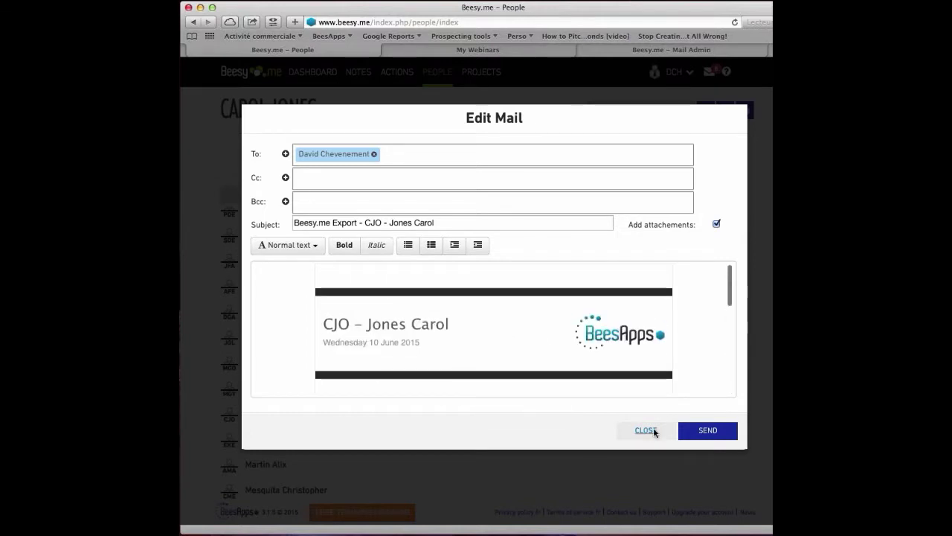
Step: Close the mail without sending and mark the meeting action as done
{"action": "left_click", "coordinate": [646, 430]}
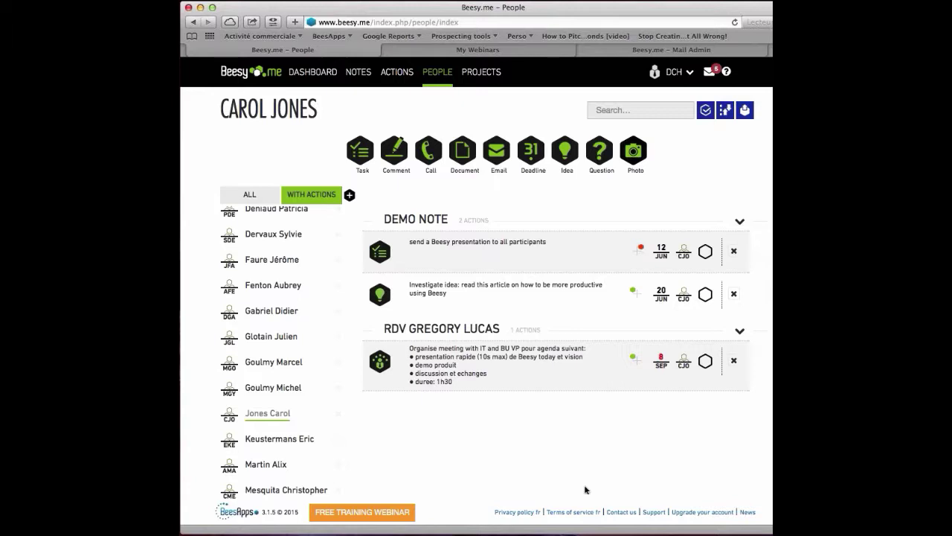
{"action": "left_click", "coordinate": [706, 361]}
Step: Mark the Beesy presentation task done, check it in the Demo note's Action Plan, then go back to People
{"action": "left_click", "coordinate": [705, 252]}
{"action": "left_click", "coordinate": [359, 74]}
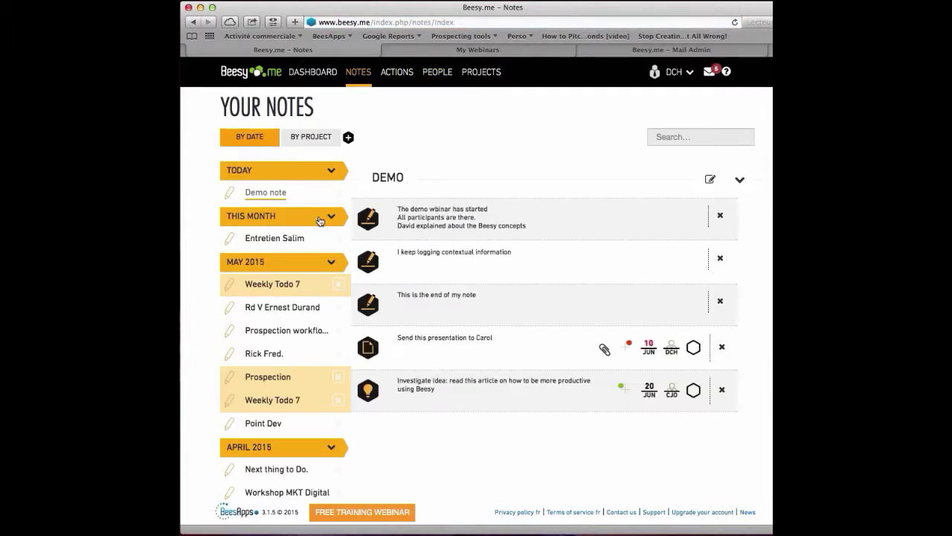
{"action": "left_click", "coordinate": [268, 193]}
{"action": "scroll", "coordinate": [588, 311], "scroll_direction": "down", "scroll_amount": 3}
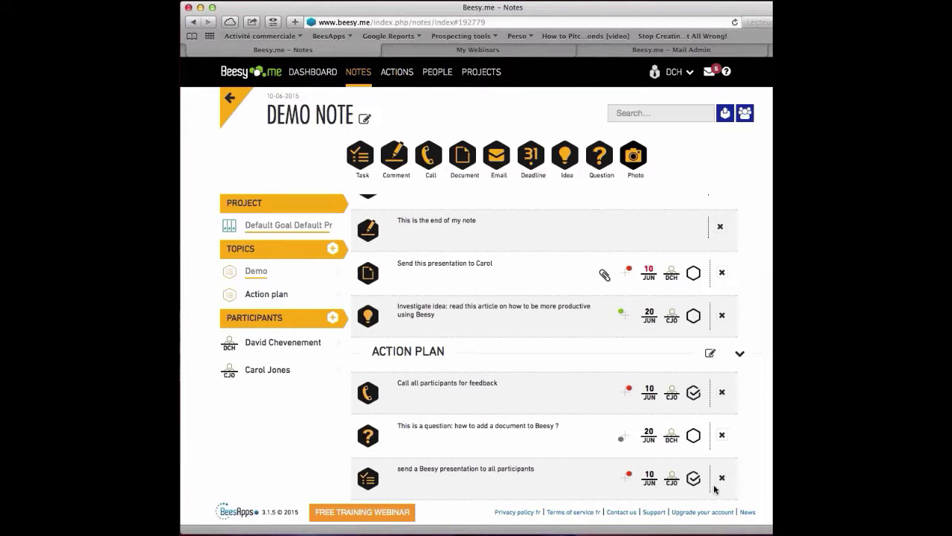
{"action": "left_click", "coordinate": [430, 78]}
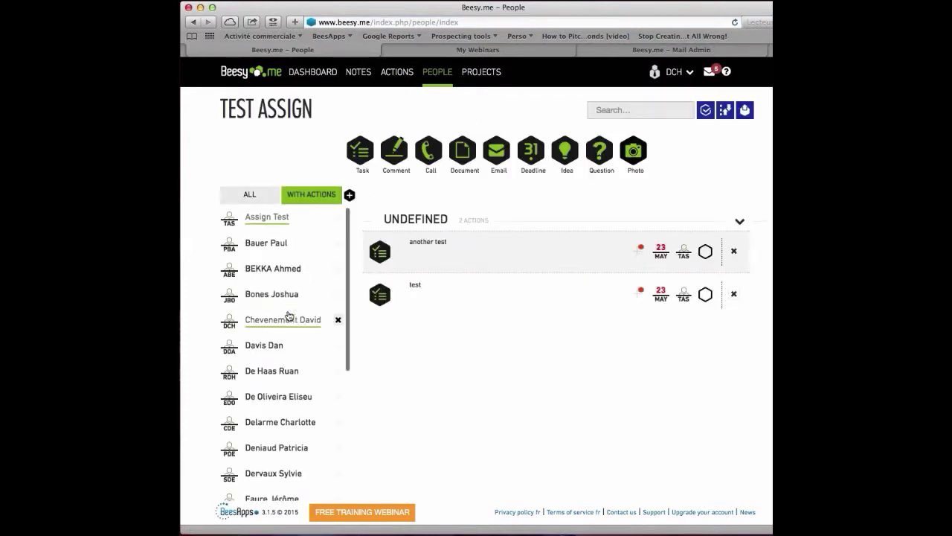
Step: Add a task due 18 June for the new contact, worded as a new task for her
{"action": "scroll", "coordinate": [289, 316], "scroll_direction": "down", "scroll_amount": 10}
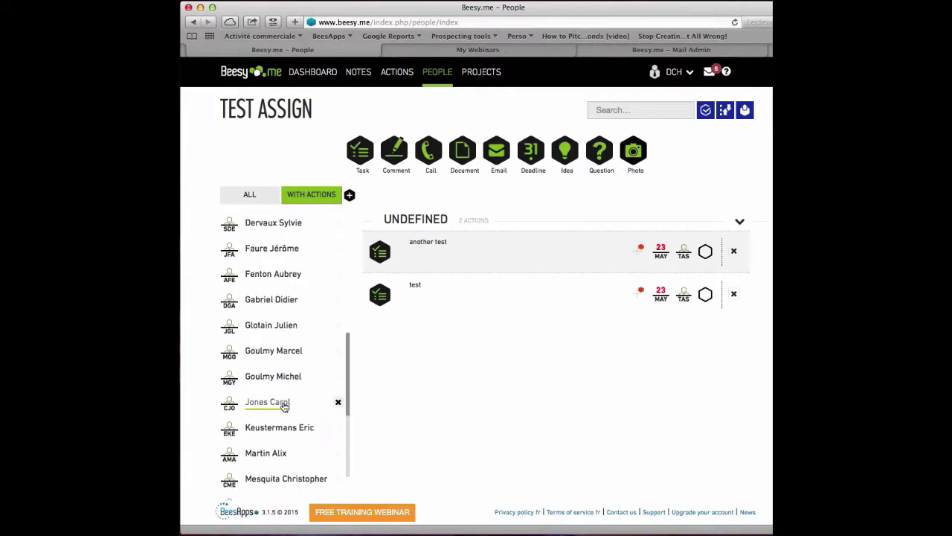
{"action": "left_click", "coordinate": [283, 404]}
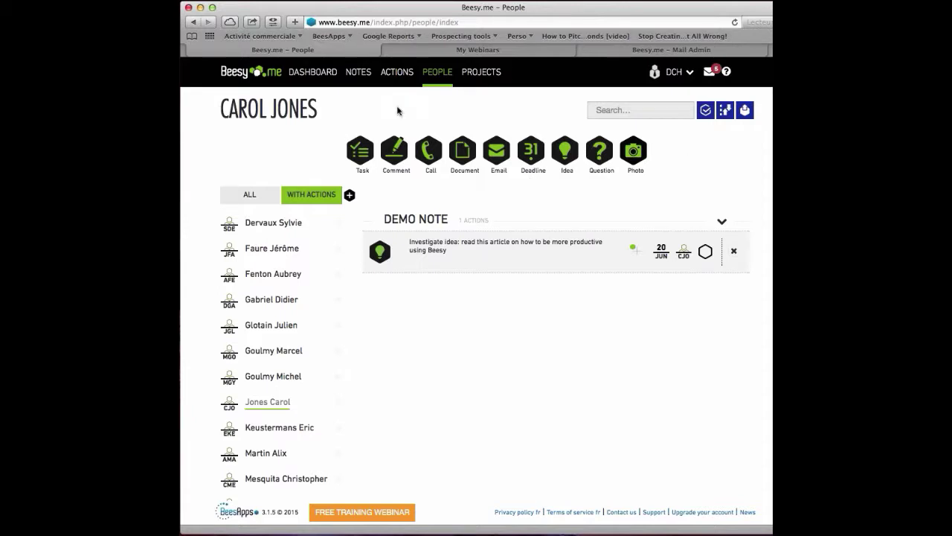
{"action": "left_click", "coordinate": [358, 158]}
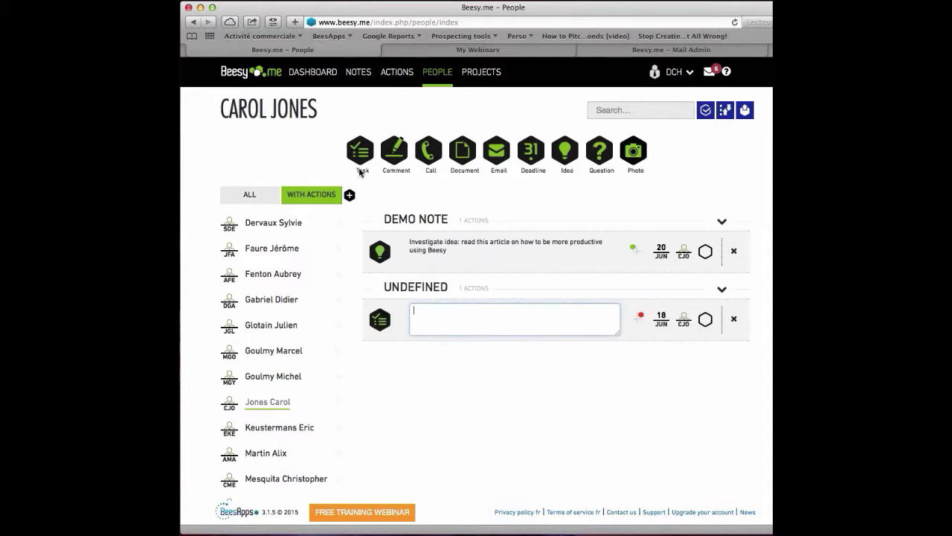
{"action": "type", "text": "It'"}
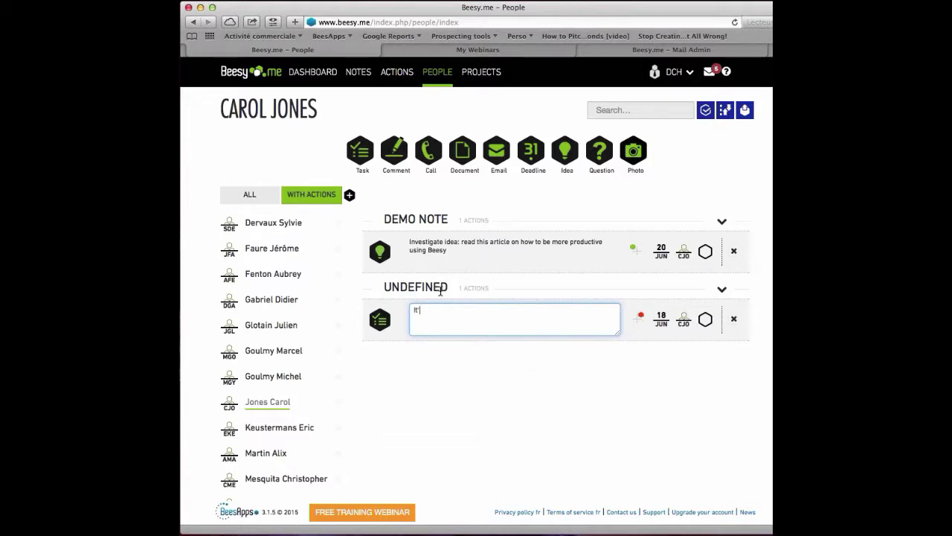
{"action": "type", "text": "s a new task for car"}
{"action": "key", "text": "BackSpace"}
{"action": "key", "text": "BackSpace"}
{"action": "type", "text": "Carol"}
{"action": "key", "text": "Return"}
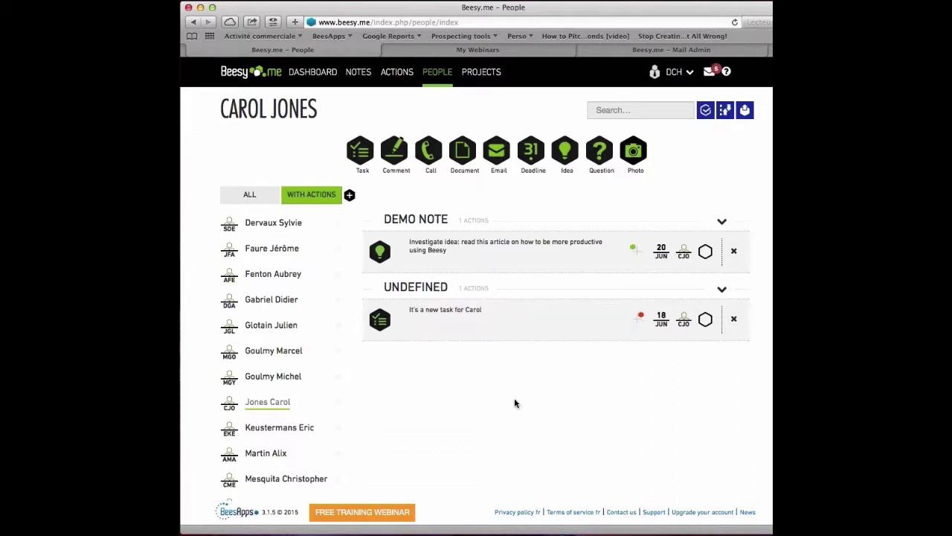
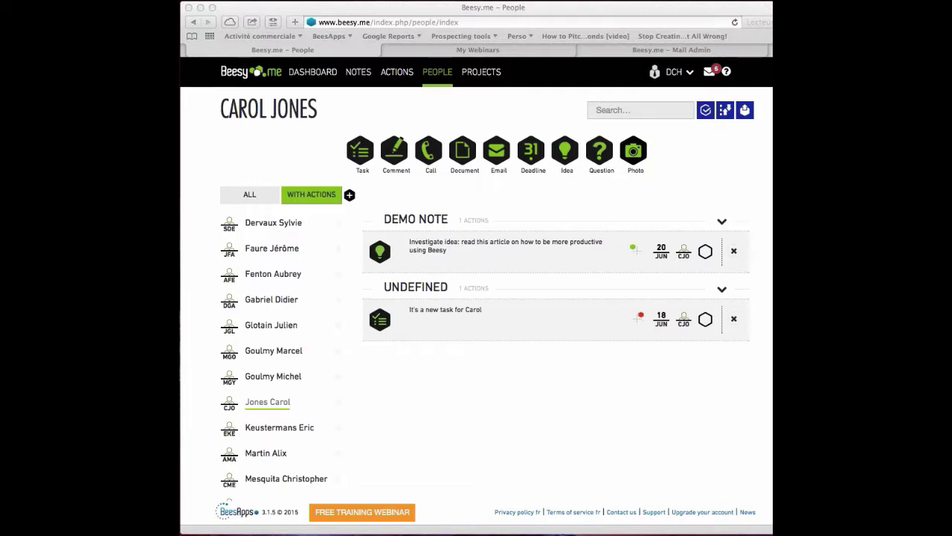
Step: Bring the browser forward and switch to the Dashboard view of urgent and not-urgent actions
{"action": "left_click", "coordinate": [619, 211]}
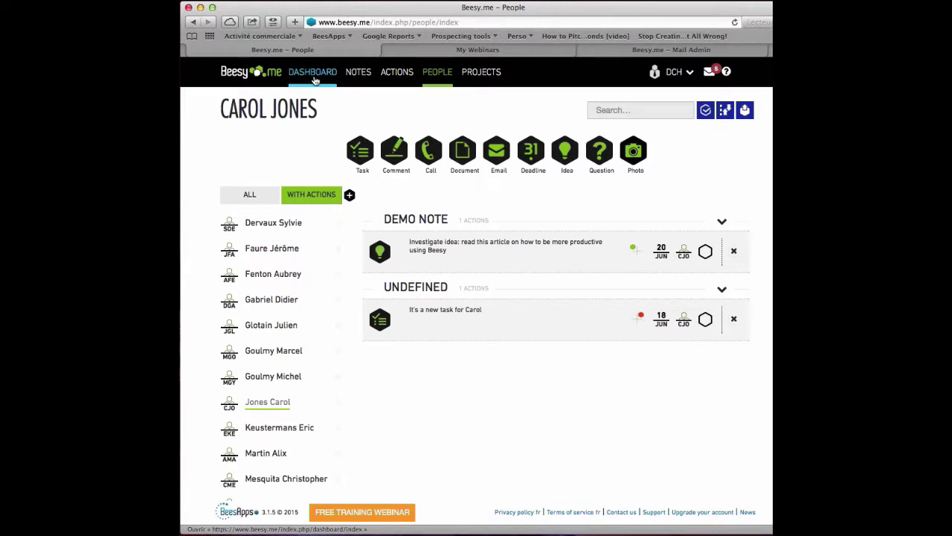
{"action": "left_click", "coordinate": [299, 78]}
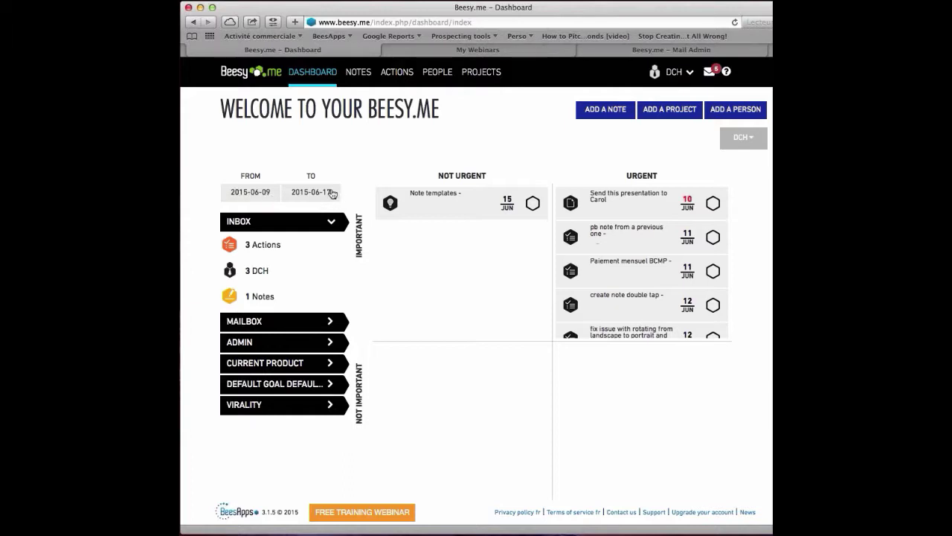
Step: Extend the dashboard end date to 20 June and mark the add-a-document question done
{"action": "left_click", "coordinate": [323, 195]}
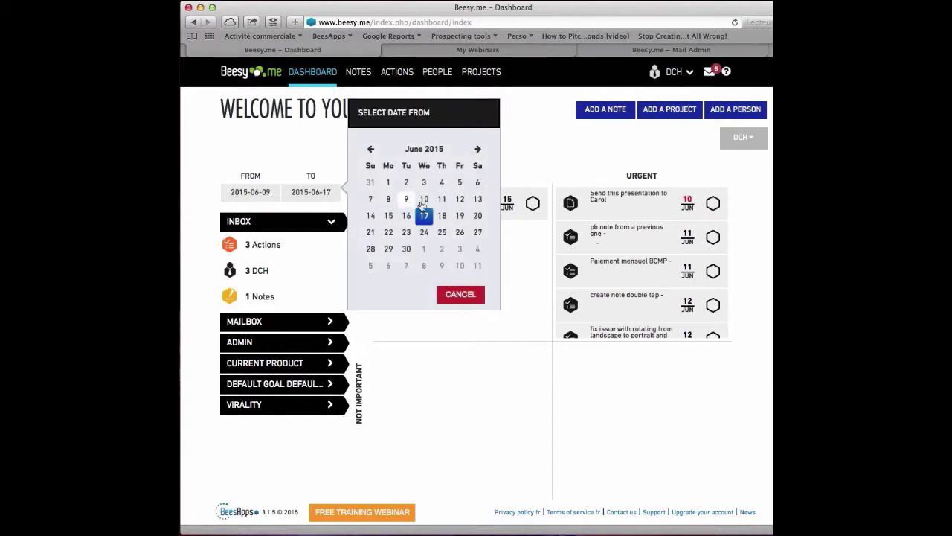
{"action": "left_click", "coordinate": [476, 215]}
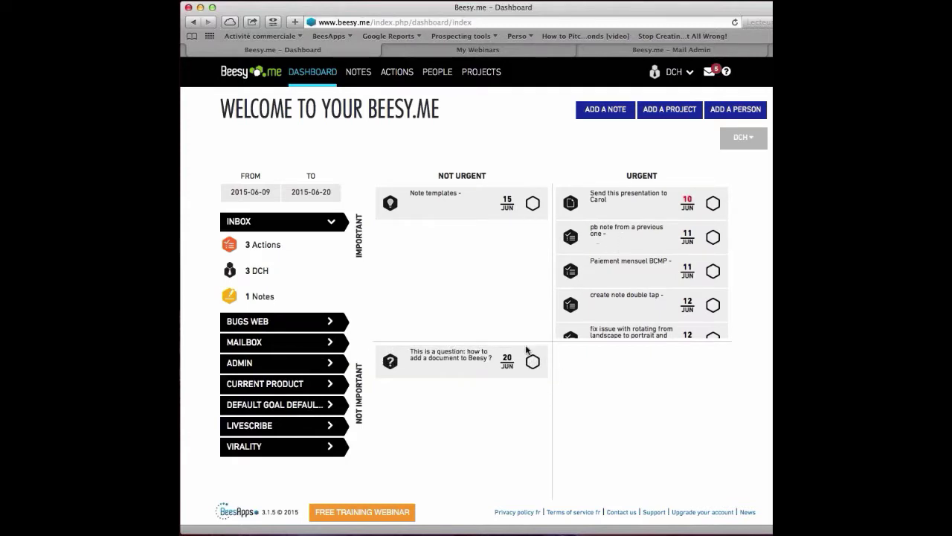
{"action": "left_click", "coordinate": [533, 362]}
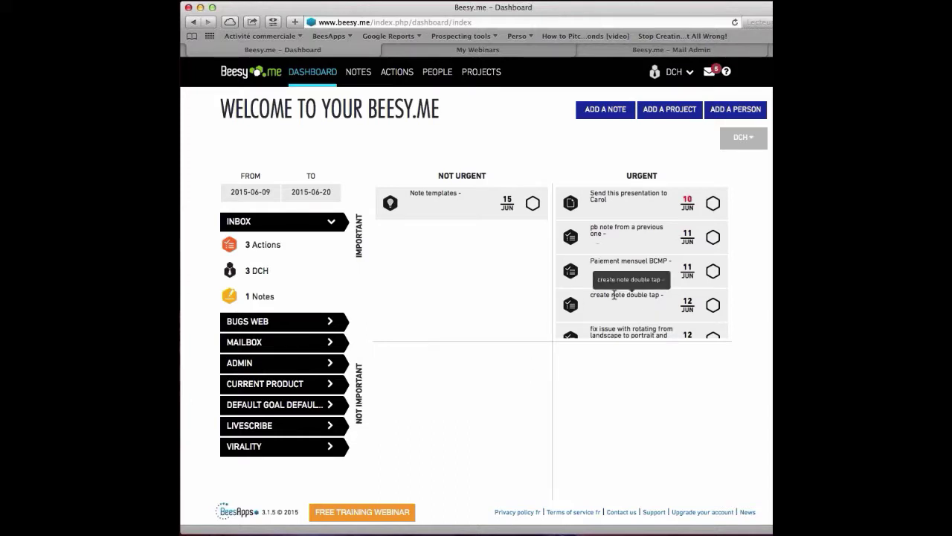
Step: Re-sort tasks: double-tap note to important/not urgent, BCMP payment and referral to not important
{"action": "left_click_drag", "start_coordinate": [634, 307], "coordinate": [491, 286]}
{"action": "left_click_drag", "start_coordinate": [615, 271], "coordinate": [469, 439]}
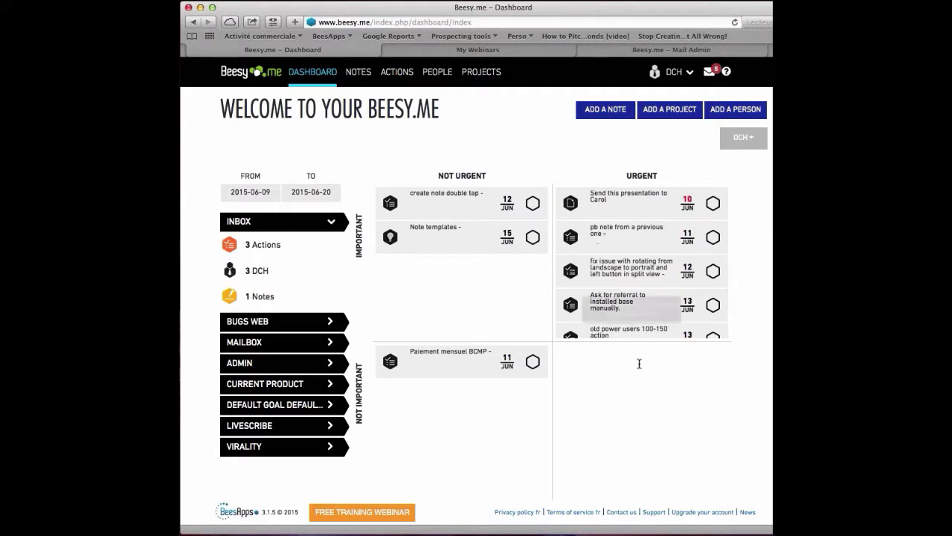
{"action": "left_click_drag", "start_coordinate": [628, 278], "coordinate": [631, 375]}
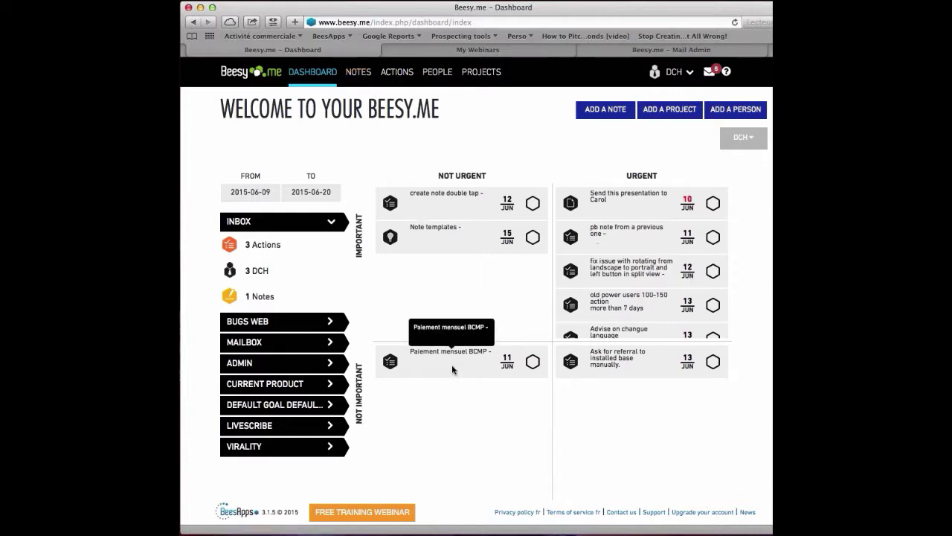
{"action": "left_click_drag", "start_coordinate": [644, 362], "coordinate": [640, 387]}
Step: In Notes, lower the send-presentation task's priority from red to green, then return to the dashboard
{"action": "left_click", "coordinate": [358, 76]}
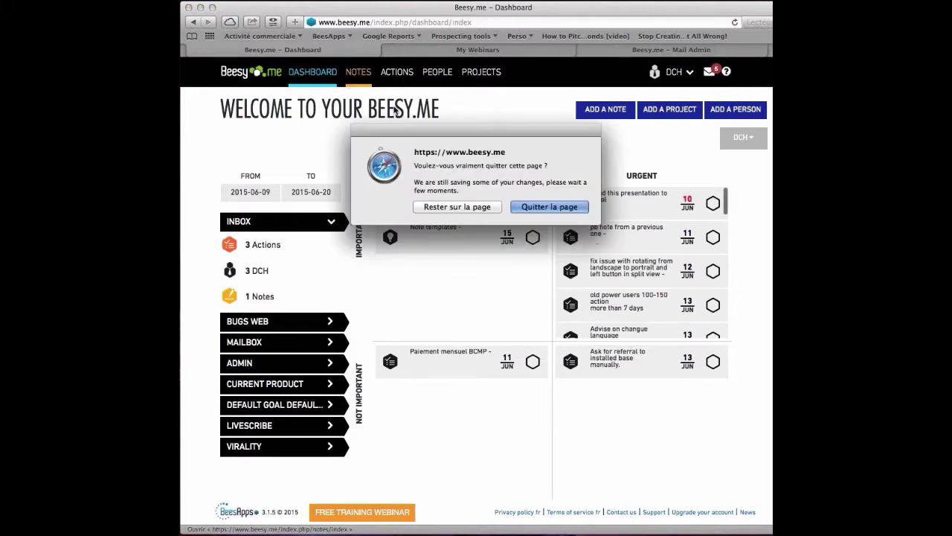
{"action": "left_click", "coordinate": [480, 208]}
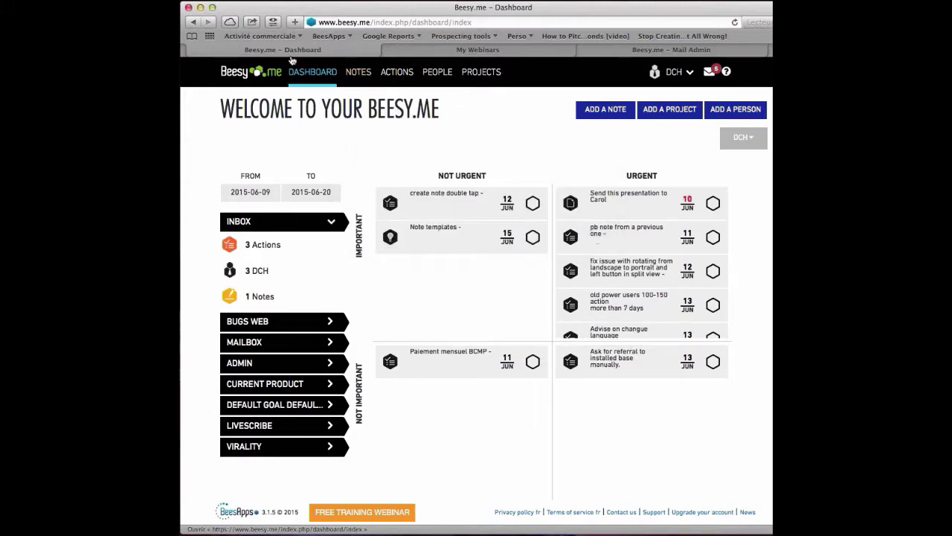
{"action": "left_click", "coordinate": [358, 75]}
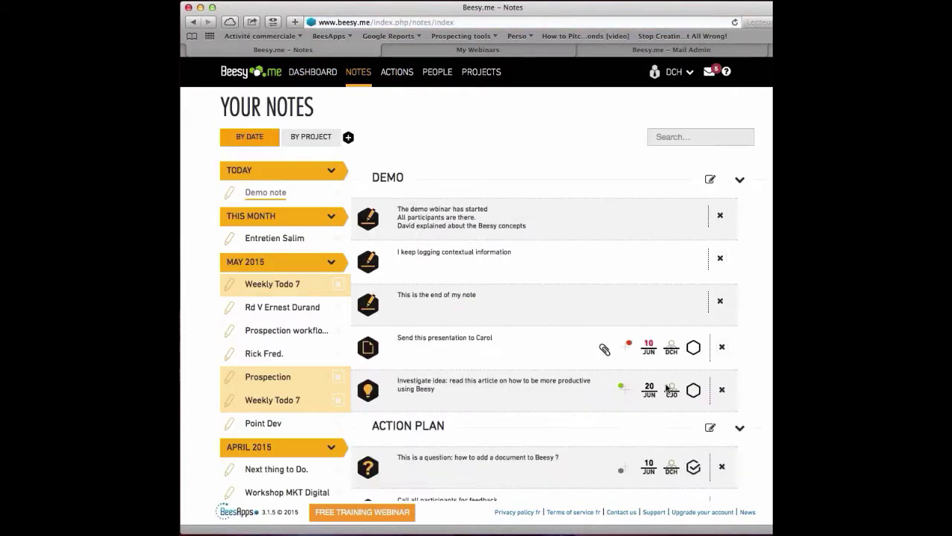
{"action": "scroll", "coordinate": [629, 336], "scroll_direction": "down", "scroll_amount": 2}
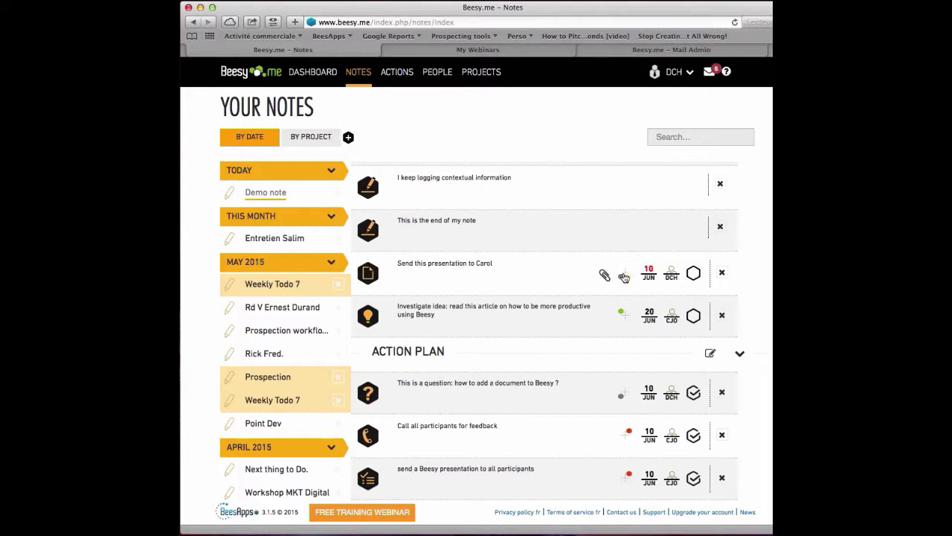
{"action": "left_click", "coordinate": [624, 272]}
{"action": "left_click", "coordinate": [324, 80]}
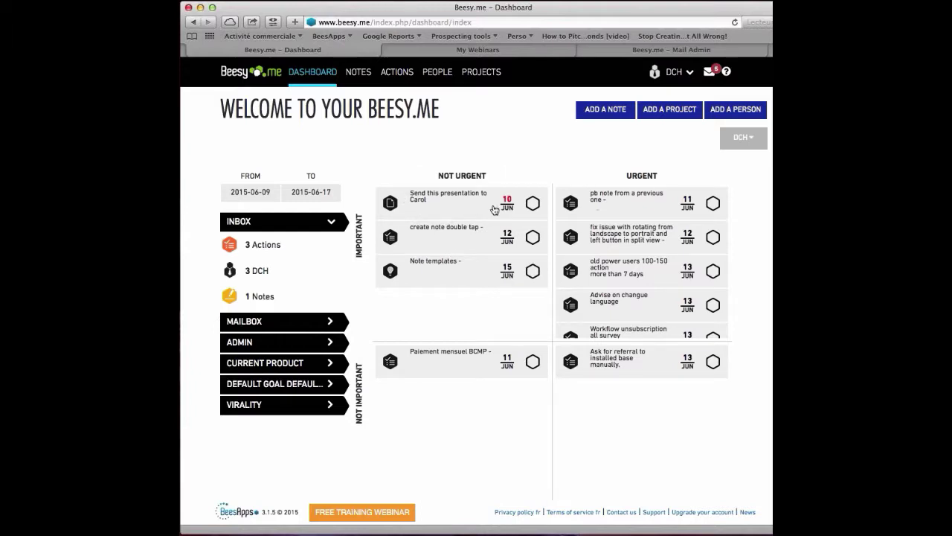
Step: Show another team member's actions on the dashboard, with the range ending 20 June
{"action": "left_click", "coordinate": [751, 140]}
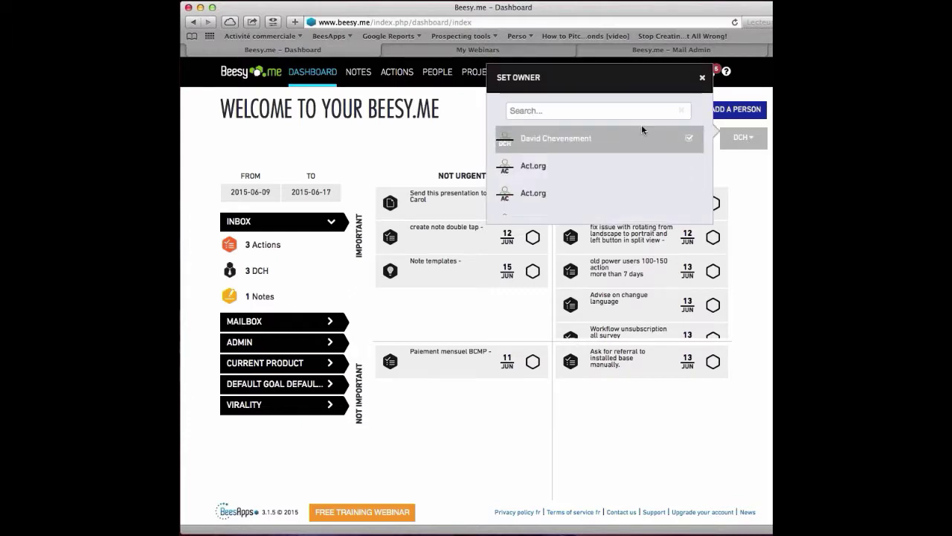
{"action": "left_click", "coordinate": [630, 113]}
{"action": "type", "text": "caro"}
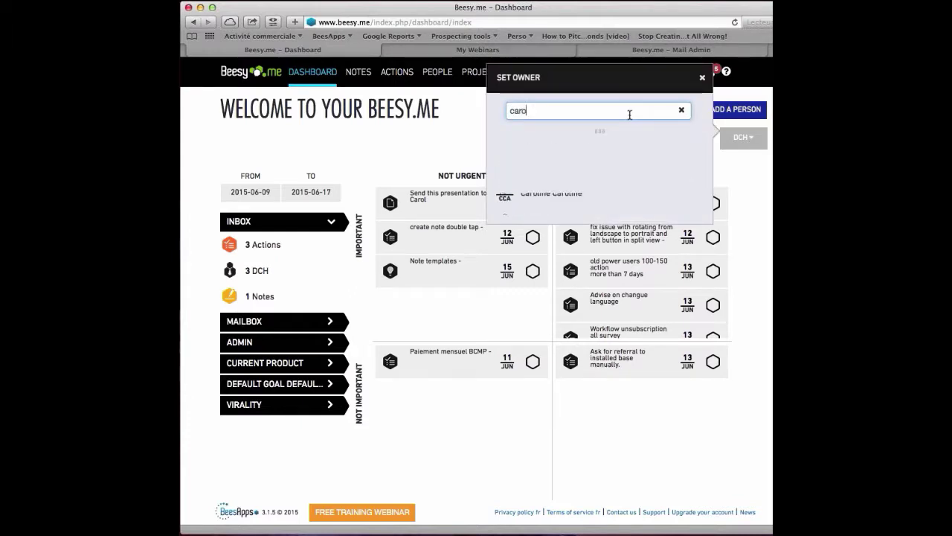
{"action": "type", "text": "l"}
{"action": "left_click", "coordinate": [612, 134]}
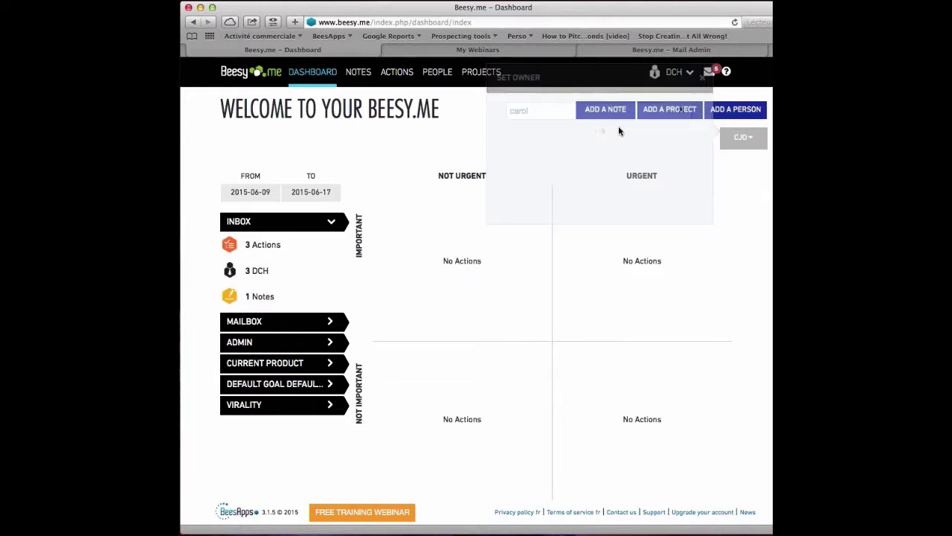
{"action": "left_click", "coordinate": [330, 194]}
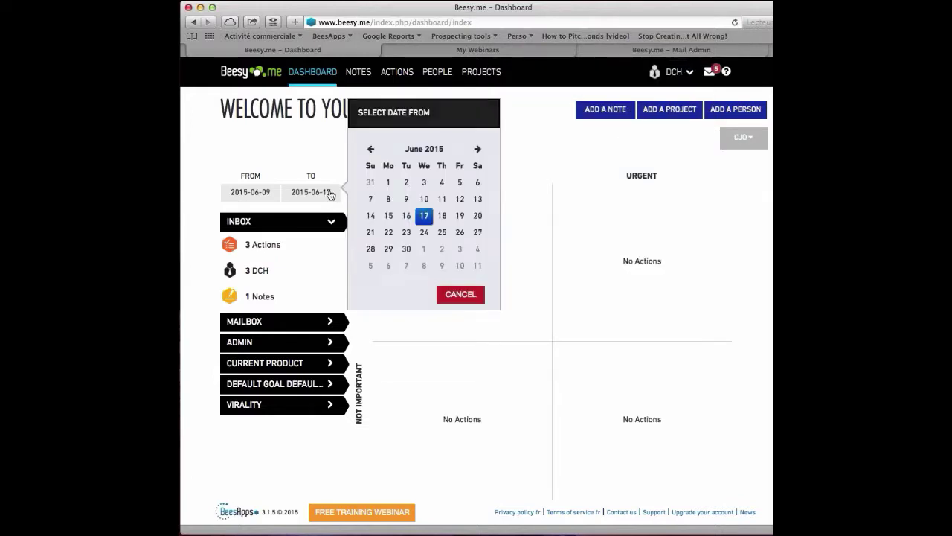
{"action": "left_click", "coordinate": [477, 215]}
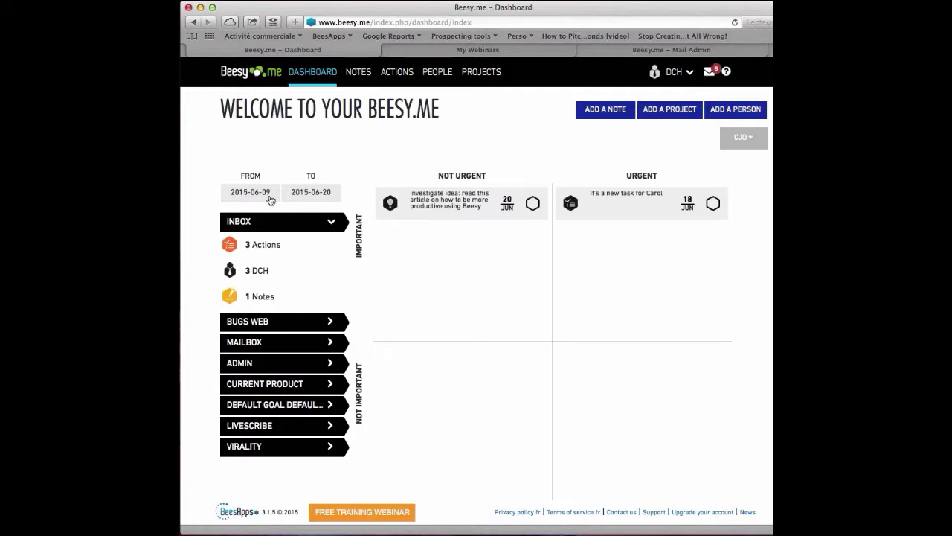
Step: Narrow the dashboard date range to 10 June only
{"action": "left_click", "coordinate": [271, 200]}
{"action": "left_click", "coordinate": [364, 200]}
{"action": "left_click", "coordinate": [323, 199]}
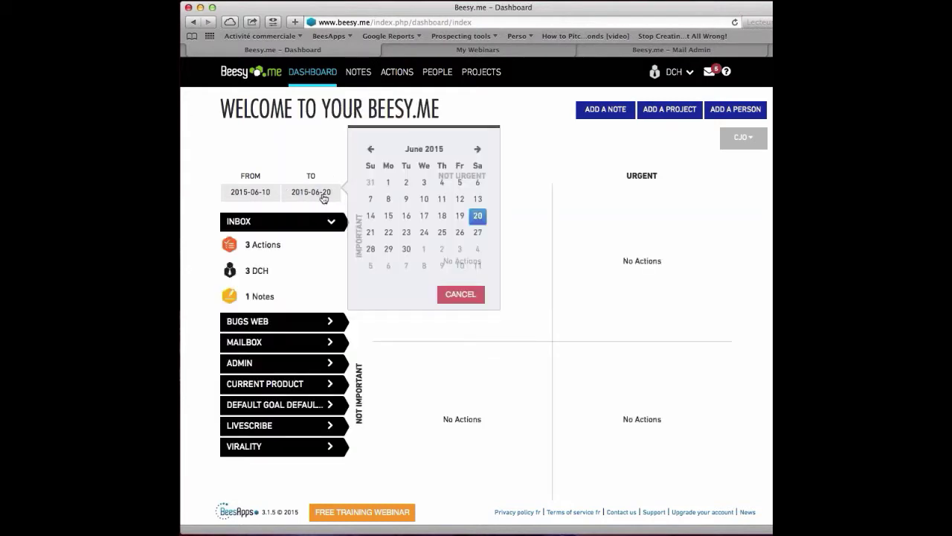
{"action": "left_click", "coordinate": [424, 199]}
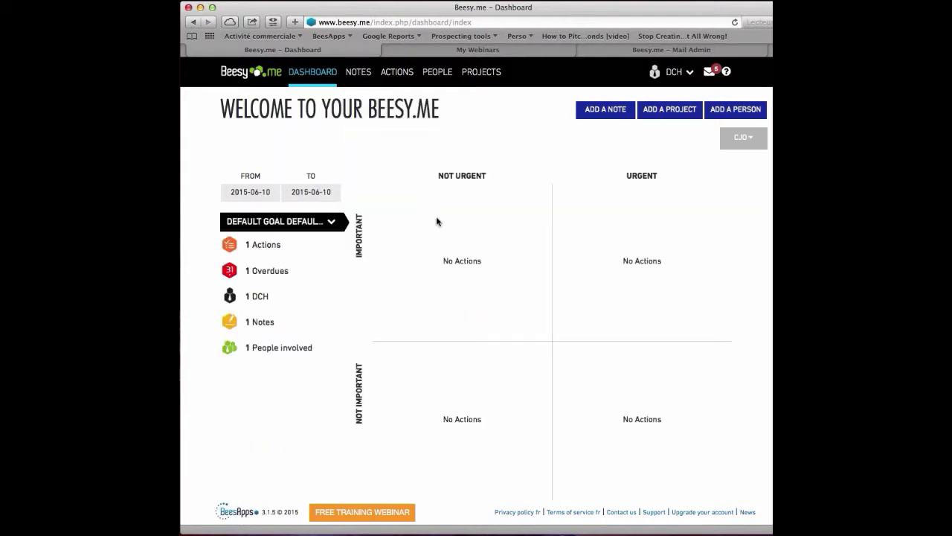
Step: Switch the action owner filter back to yourself
{"action": "left_click", "coordinate": [744, 139]}
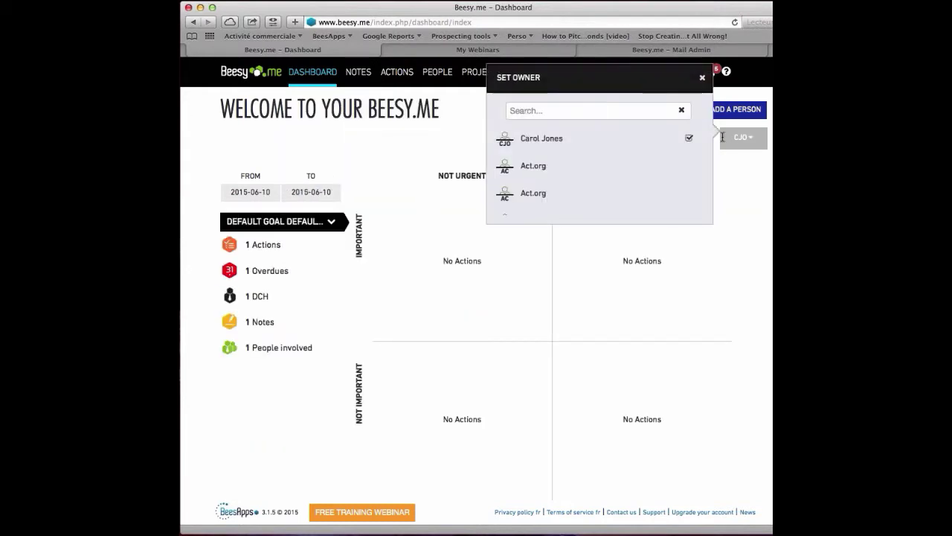
{"action": "left_click", "coordinate": [589, 110]}
{"action": "type", "text": "davi"}
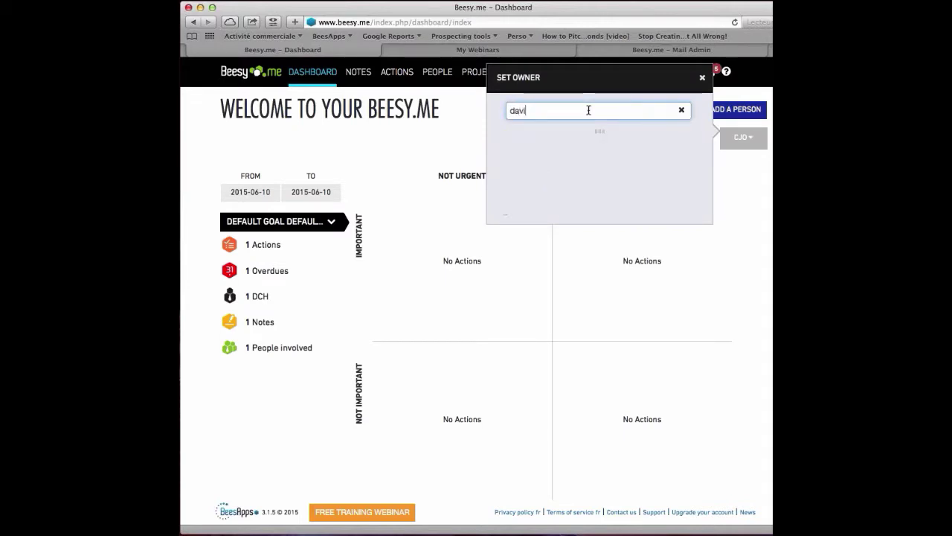
{"action": "key", "text": "BackSpace"}
{"action": "key", "text": "BackSpace"}
{"action": "key", "text": "BackSpace"}
{"action": "key", "text": "BackSpace"}
{"action": "type", "text": "cheven"}
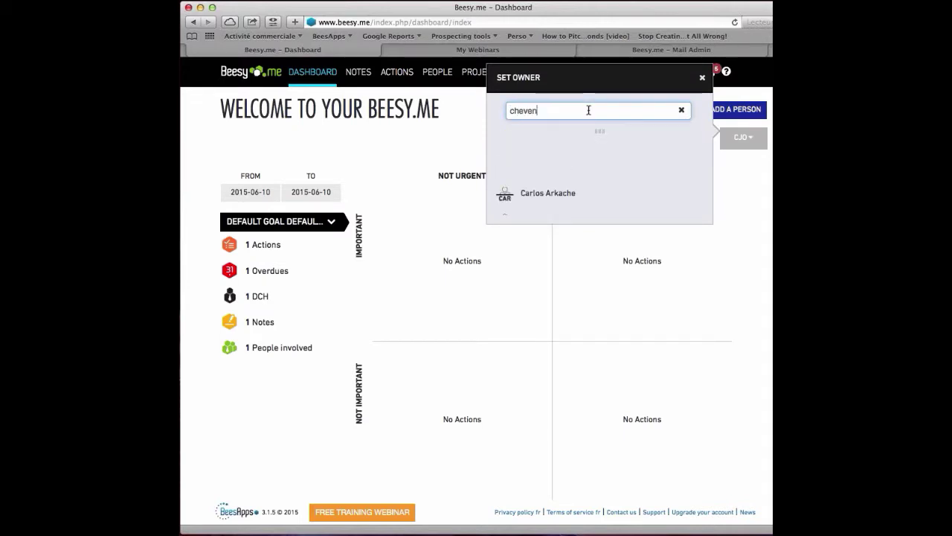
{"action": "type", "text": "ement"}
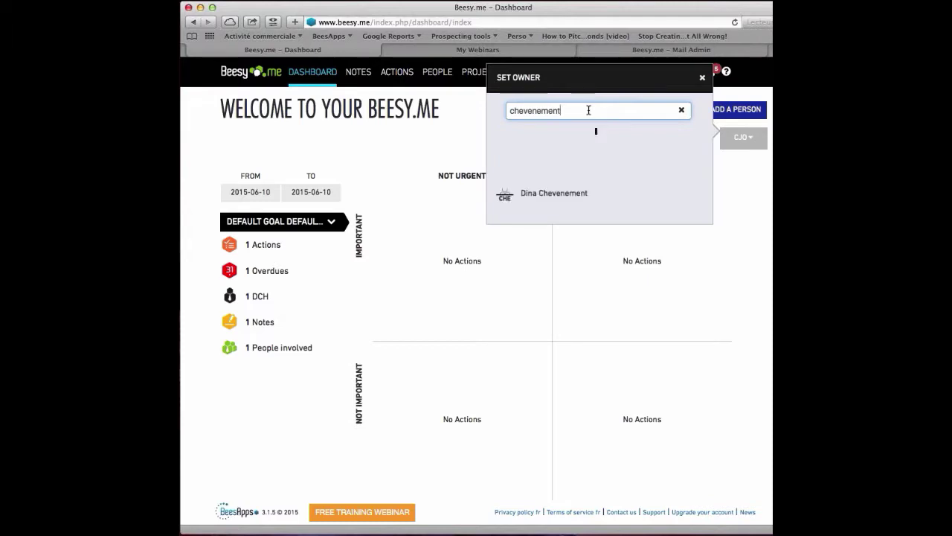
{"action": "left_click", "coordinate": [572, 177]}
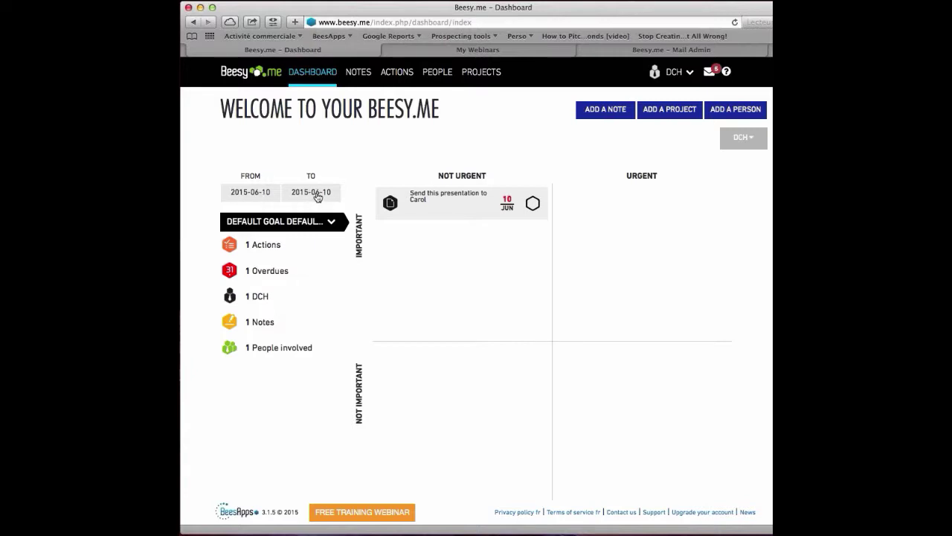
Step: Set the dashboard end date to 17 June and scroll through the Urgent tasks
{"action": "left_click", "coordinate": [318, 195]}
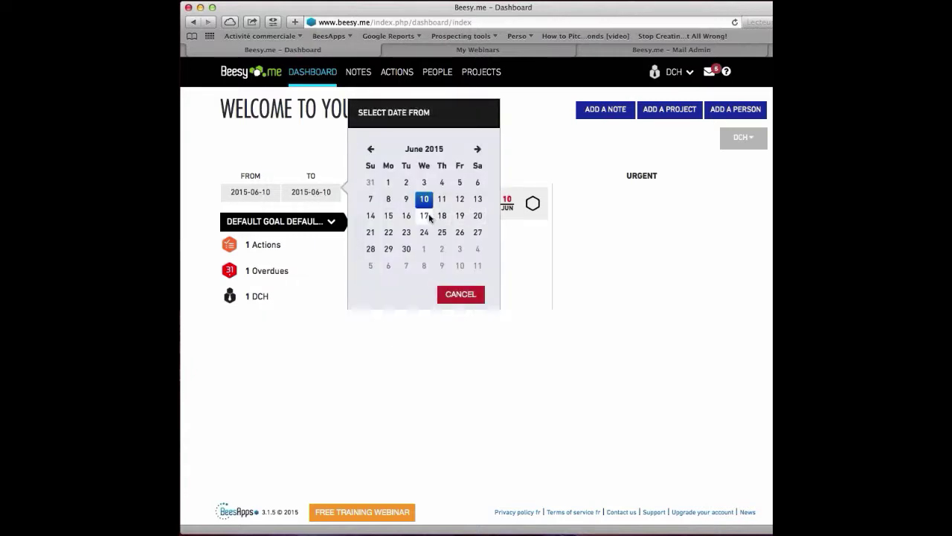
{"action": "left_click", "coordinate": [430, 216]}
{"action": "scroll", "coordinate": [662, 273], "scroll_direction": "down", "scroll_amount": 1}
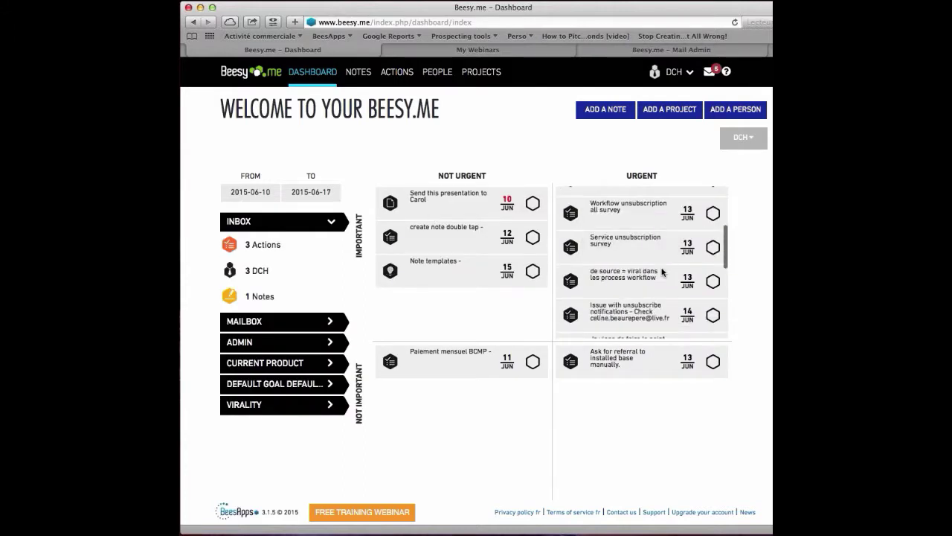
{"action": "scroll", "coordinate": [662, 273], "scroll_direction": "down", "scroll_amount": 5}
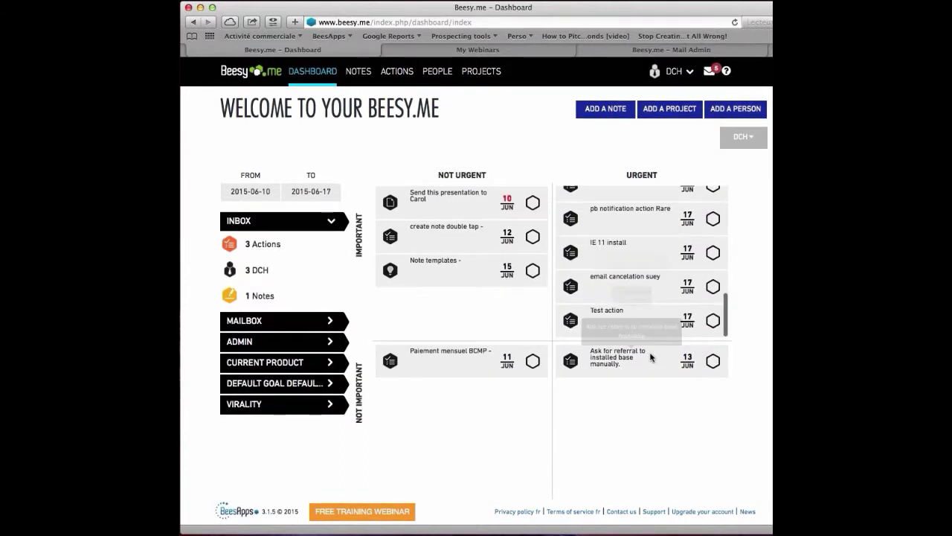
{"action": "scroll", "coordinate": [640, 319], "scroll_direction": "up", "scroll_amount": 6}
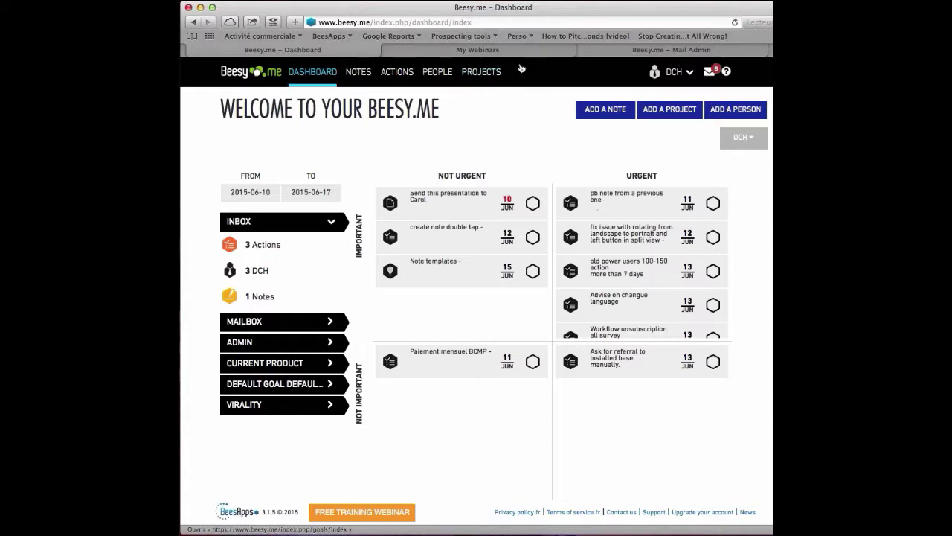
{"action": "left_click", "coordinate": [482, 77]}
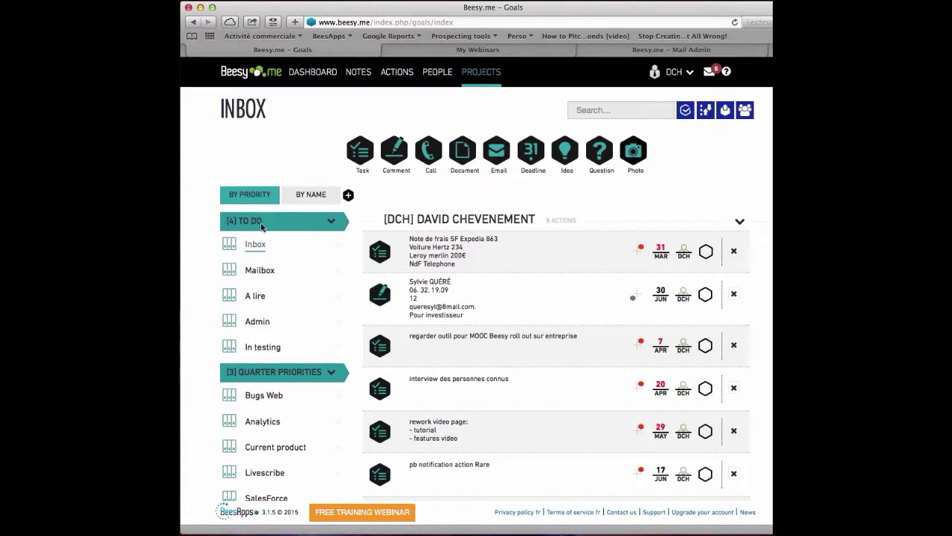
{"action": "scroll", "coordinate": [257, 318], "scroll_direction": "down", "scroll_amount": 2}
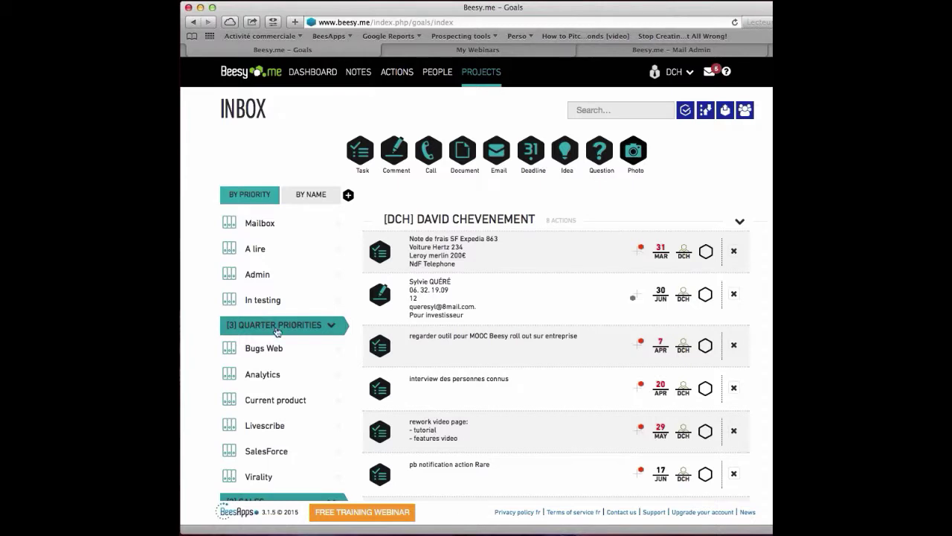
{"action": "scroll", "coordinate": [276, 331], "scroll_direction": "down", "scroll_amount": 3}
{"action": "scroll", "coordinate": [228, 420], "scroll_direction": "down", "scroll_amount": 4}
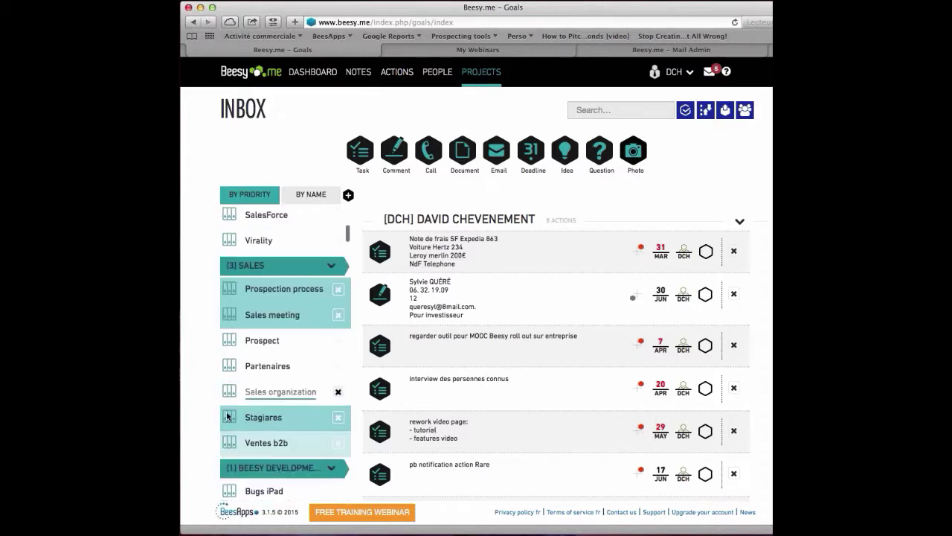
{"action": "scroll", "coordinate": [223, 413], "scroll_direction": "down", "scroll_amount": 4}
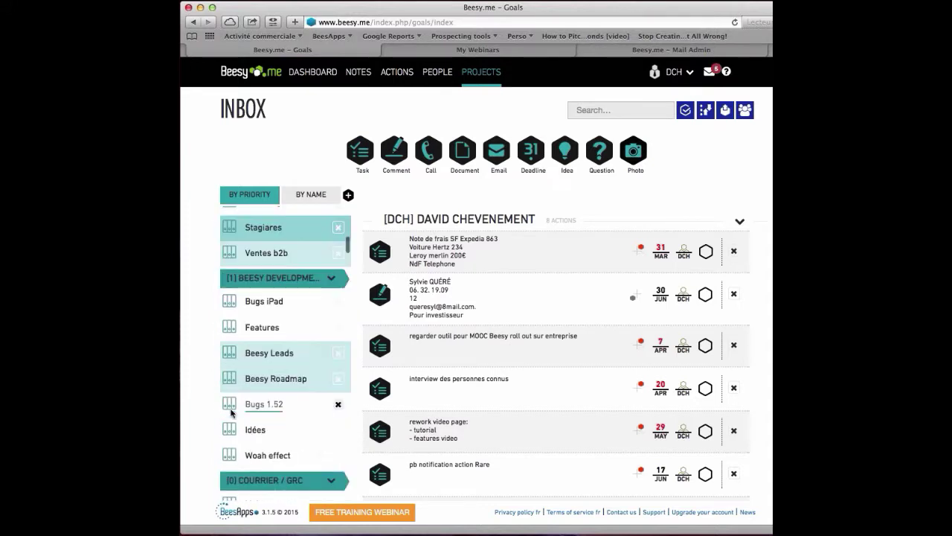
{"action": "scroll", "coordinate": [238, 417], "scroll_direction": "down", "scroll_amount": 6}
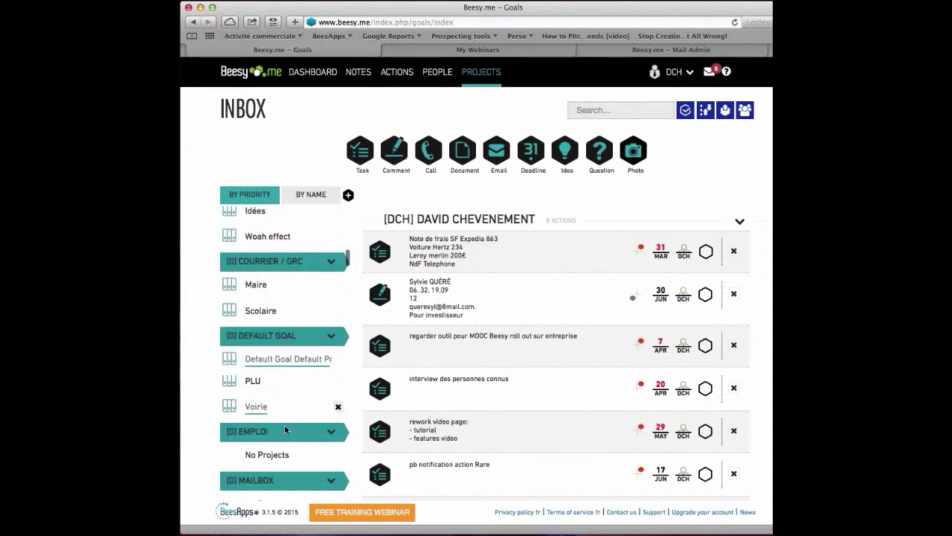
{"action": "scroll", "coordinate": [285, 430], "scroll_direction": "down", "scroll_amount": 10}
{"action": "scroll", "coordinate": [285, 248], "scroll_direction": "up", "scroll_amount": 20}
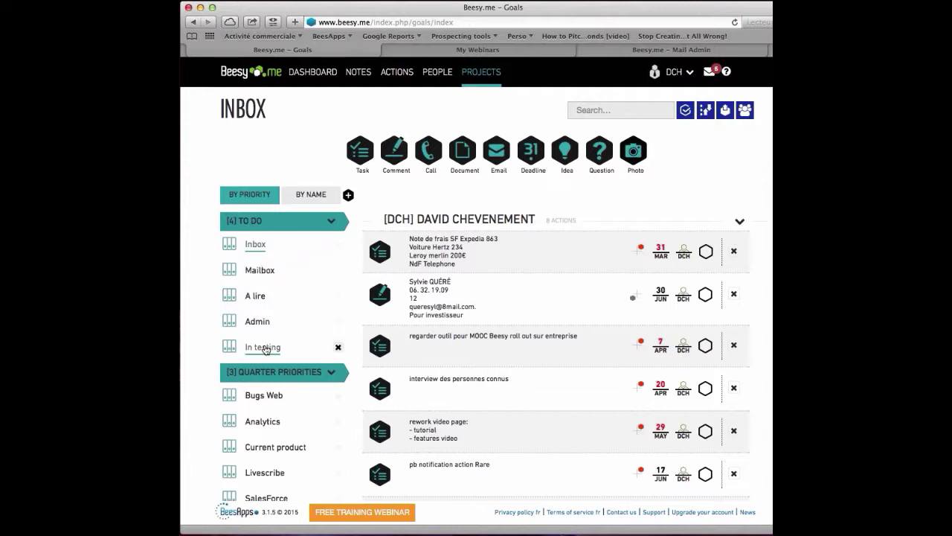
{"action": "scroll", "coordinate": [254, 242], "scroll_direction": "down", "scroll_amount": 1}
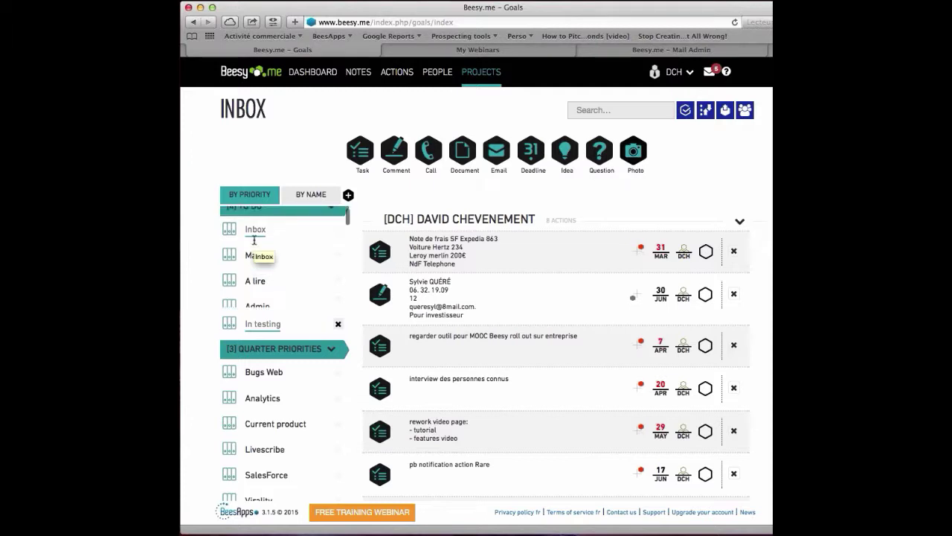
{"action": "scroll", "coordinate": [253, 241], "scroll_direction": "down", "scroll_amount": 1}
{"action": "scroll", "coordinate": [253, 246], "scroll_direction": "down", "scroll_amount": 1}
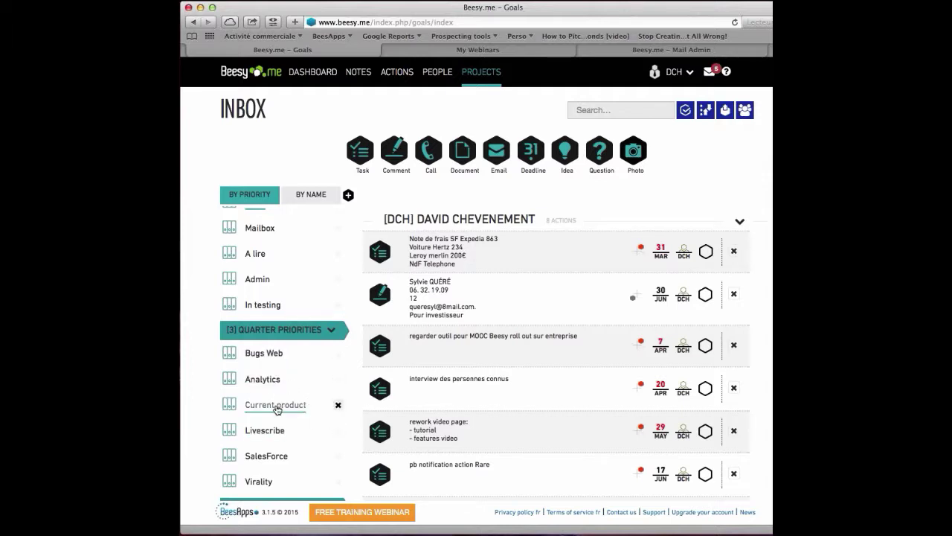
{"action": "scroll", "coordinate": [268, 402], "scroll_direction": "down", "scroll_amount": 2}
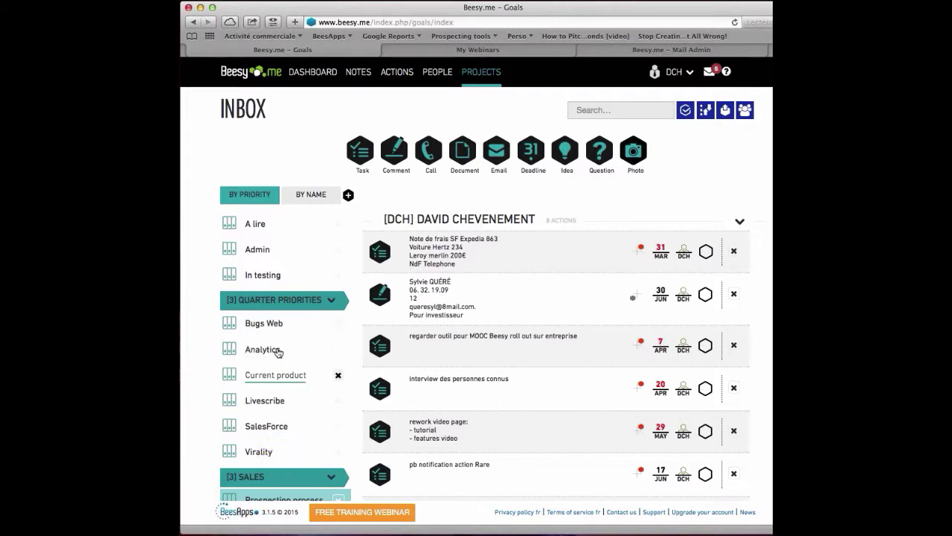
Step: Open Livescribe and browse its actions, such as the iTunes App video and video page rework tasks
{"action": "left_click", "coordinate": [262, 406]}
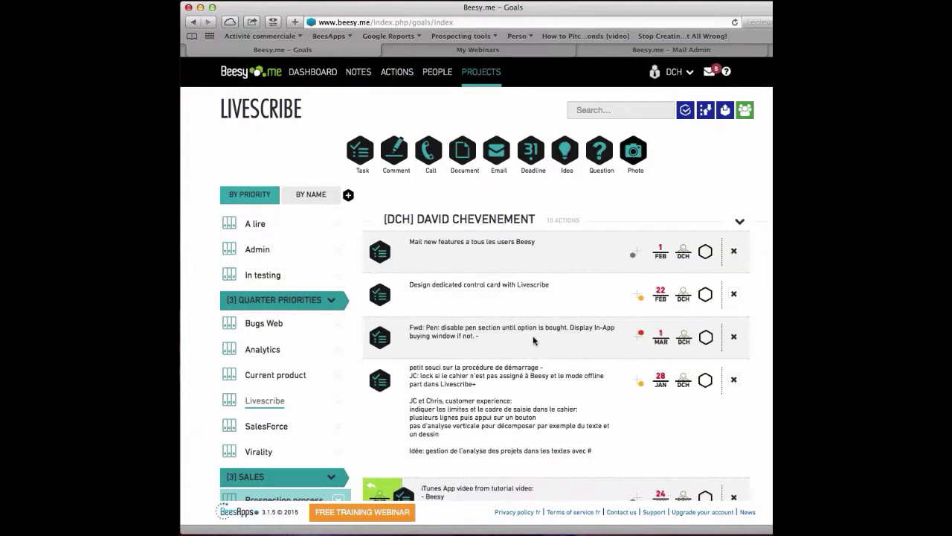
{"action": "scroll", "coordinate": [534, 342], "scroll_direction": "down", "scroll_amount": 1}
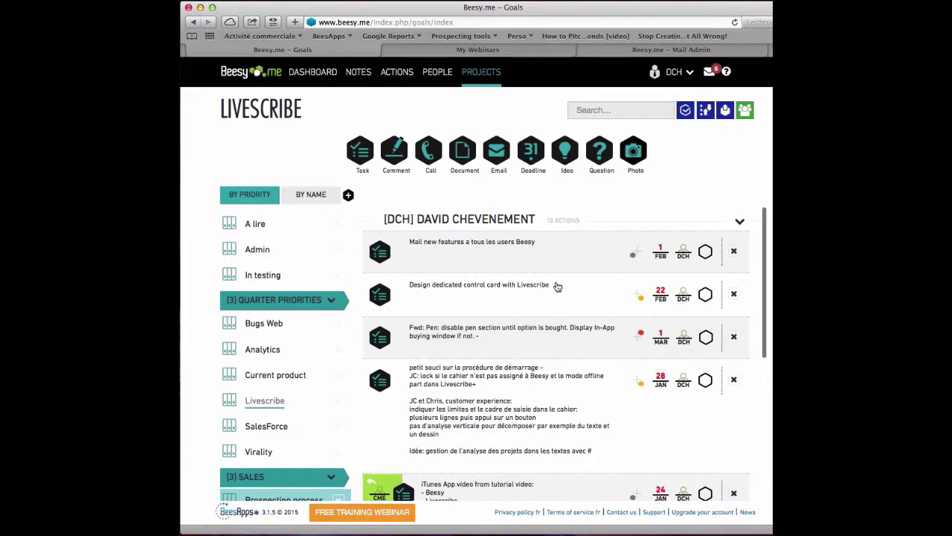
{"action": "scroll", "coordinate": [551, 284], "scroll_direction": "down", "scroll_amount": 1}
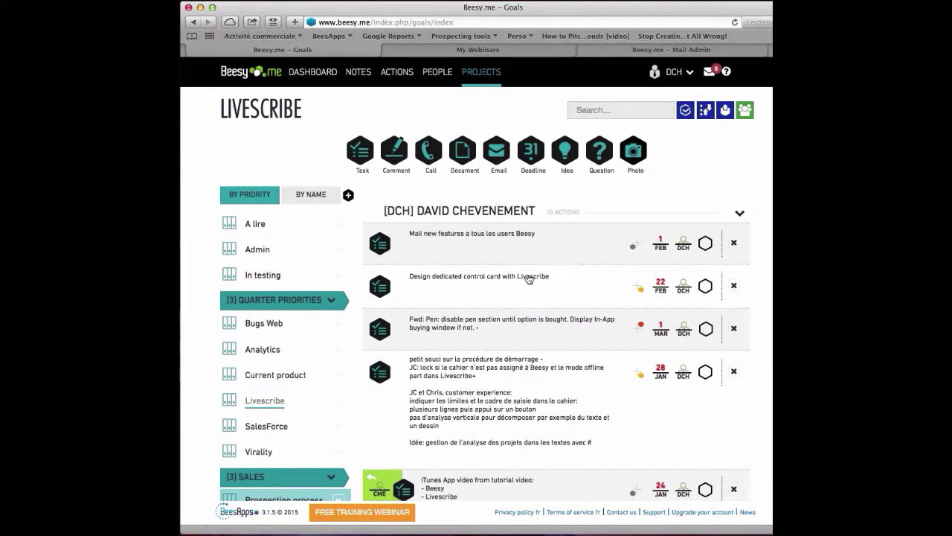
{"action": "scroll", "coordinate": [529, 279], "scroll_direction": "down", "scroll_amount": 3}
{"action": "scroll", "coordinate": [529, 279], "scroll_direction": "down", "scroll_amount": 5}
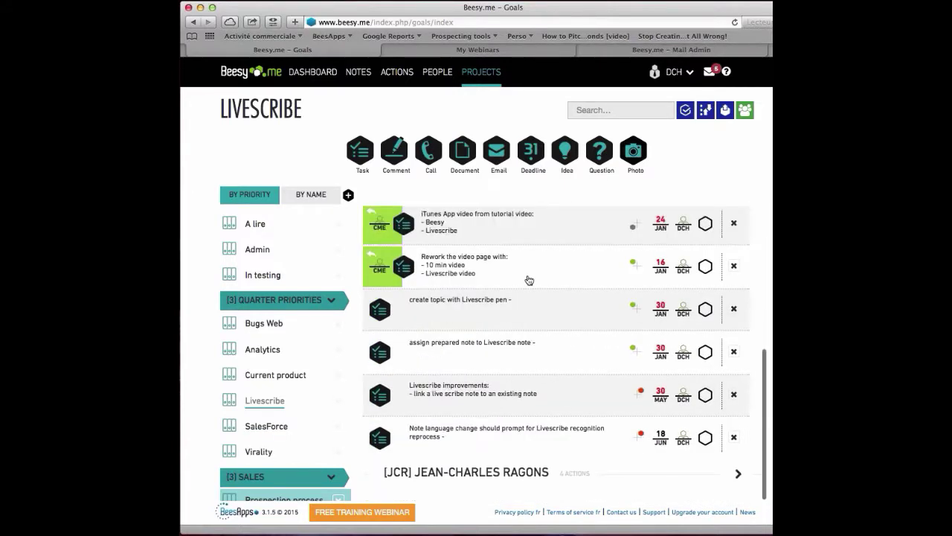
{"action": "scroll", "coordinate": [529, 279], "scroll_direction": "down", "scroll_amount": 2}
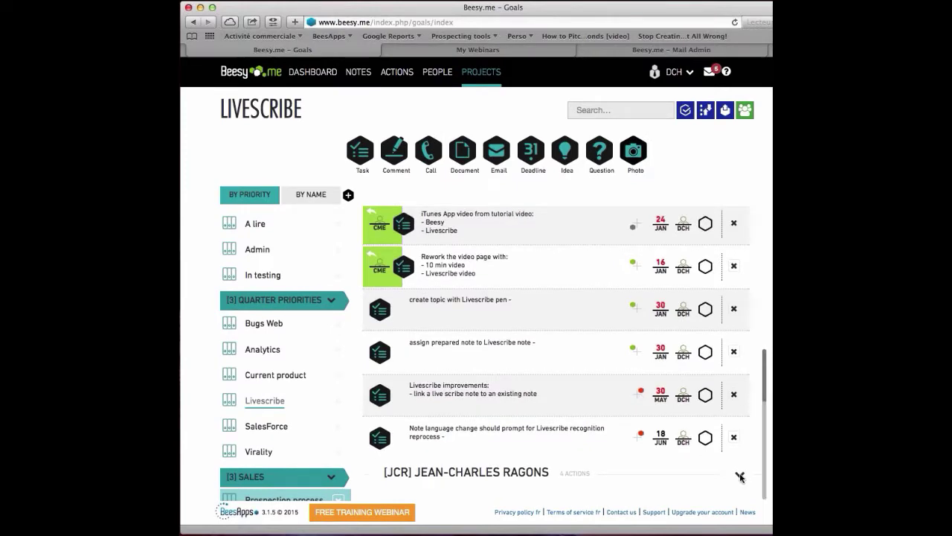
{"action": "scroll", "coordinate": [448, 377], "scroll_direction": "down", "scroll_amount": 4}
{"action": "scroll", "coordinate": [461, 351], "scroll_direction": "up", "scroll_amount": 4}
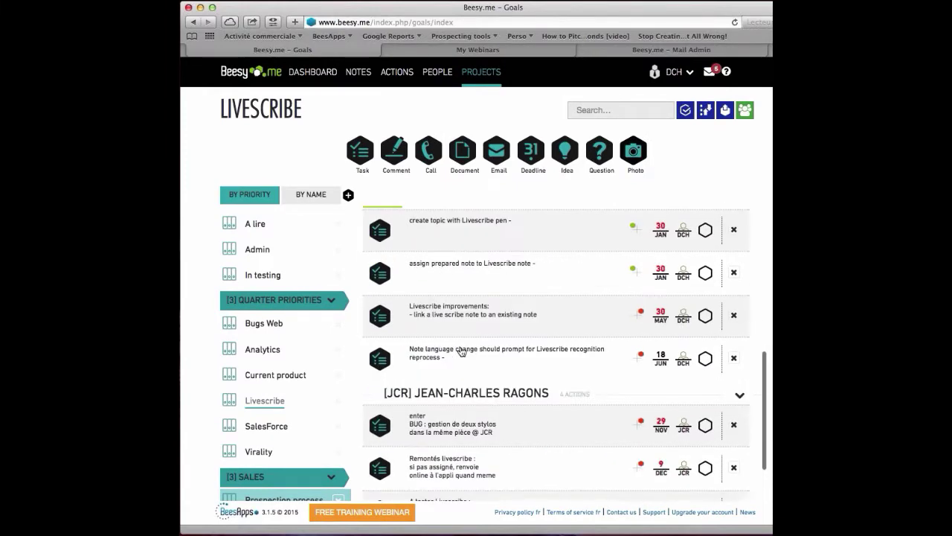
{"action": "scroll", "coordinate": [462, 351], "scroll_direction": "up", "scroll_amount": 8}
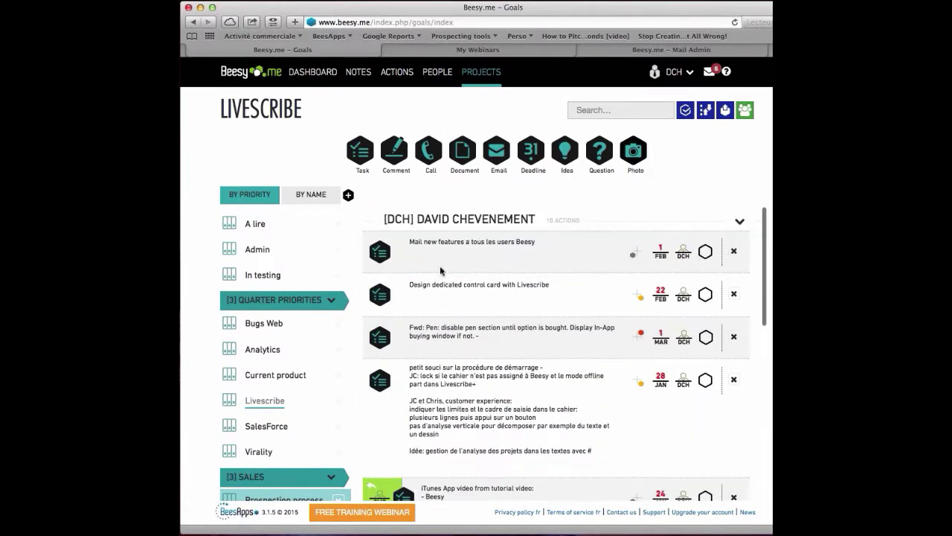
{"action": "scroll", "coordinate": [489, 226], "scroll_direction": "down", "scroll_amount": 7}
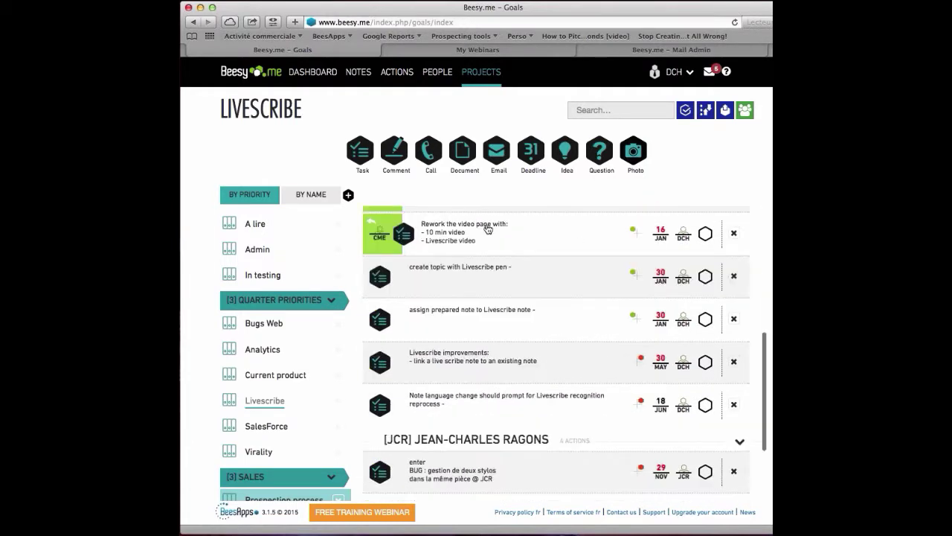
{"action": "scroll", "coordinate": [488, 227], "scroll_direction": "down", "scroll_amount": 2}
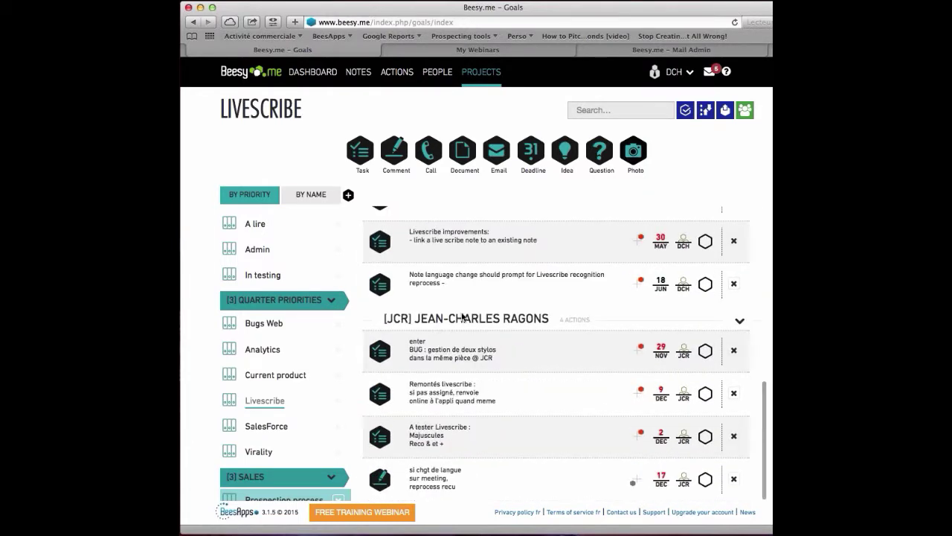
{"action": "scroll", "coordinate": [462, 318], "scroll_direction": "up", "scroll_amount": 6}
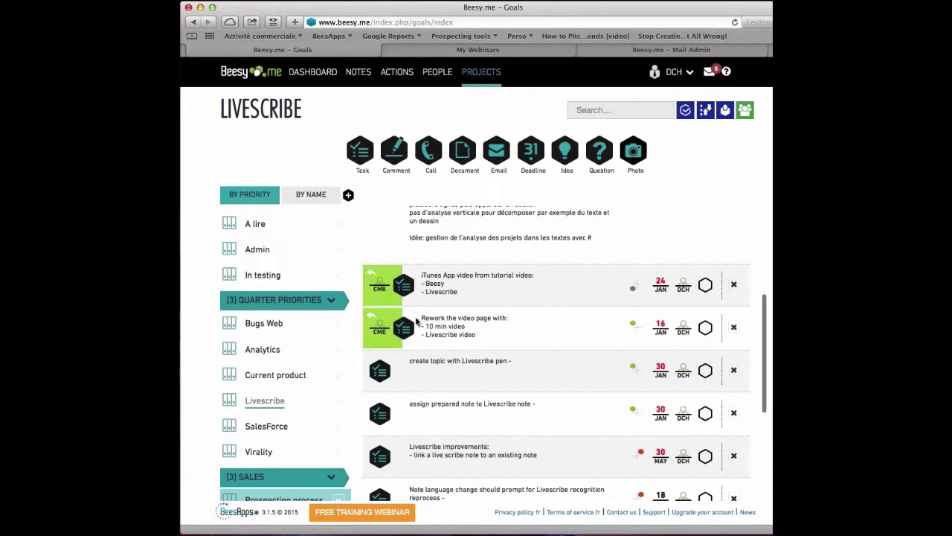
{"action": "scroll", "coordinate": [390, 286], "scroll_direction": "up", "scroll_amount": 1}
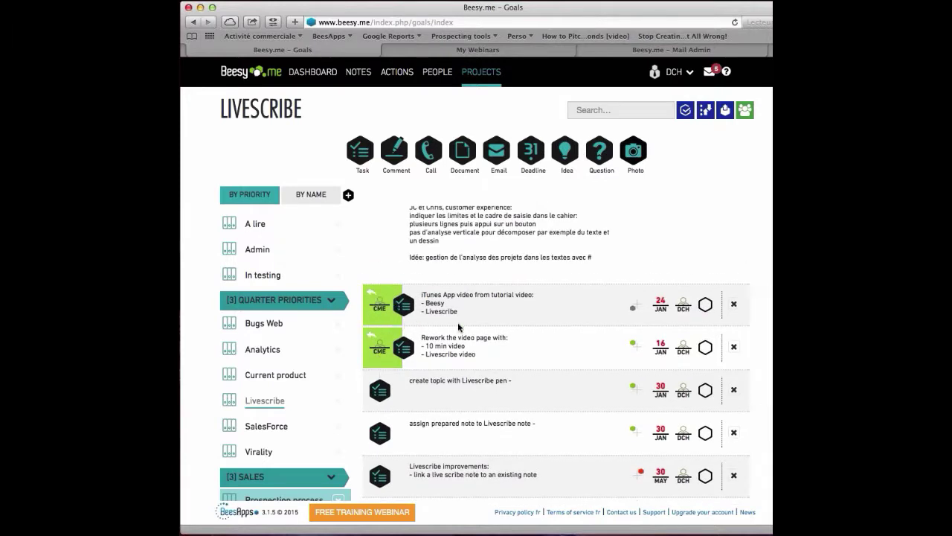
{"action": "scroll", "coordinate": [531, 330], "scroll_direction": "up", "scroll_amount": 1}
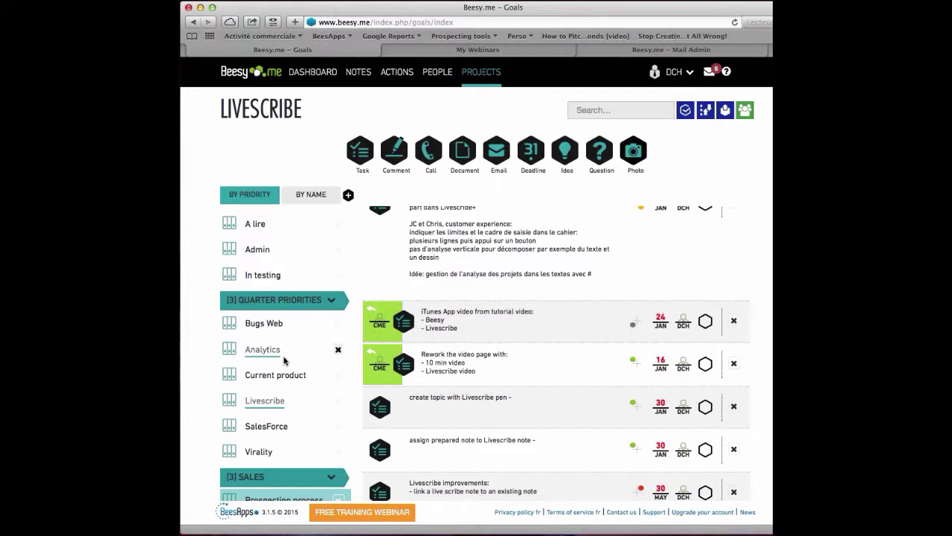
{"action": "scroll", "coordinate": [290, 357], "scroll_direction": "up", "scroll_amount": 3}
{"action": "scroll", "coordinate": [325, 300], "scroll_direction": "up", "scroll_amount": 3}
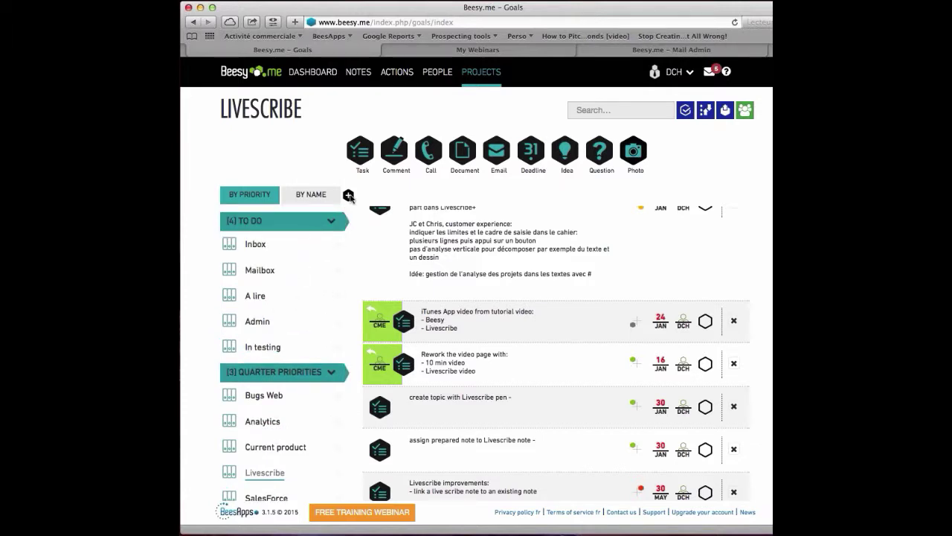
Step: Create a project named 'Webinar project' in the To Do goal
{"action": "left_click", "coordinate": [348, 194]}
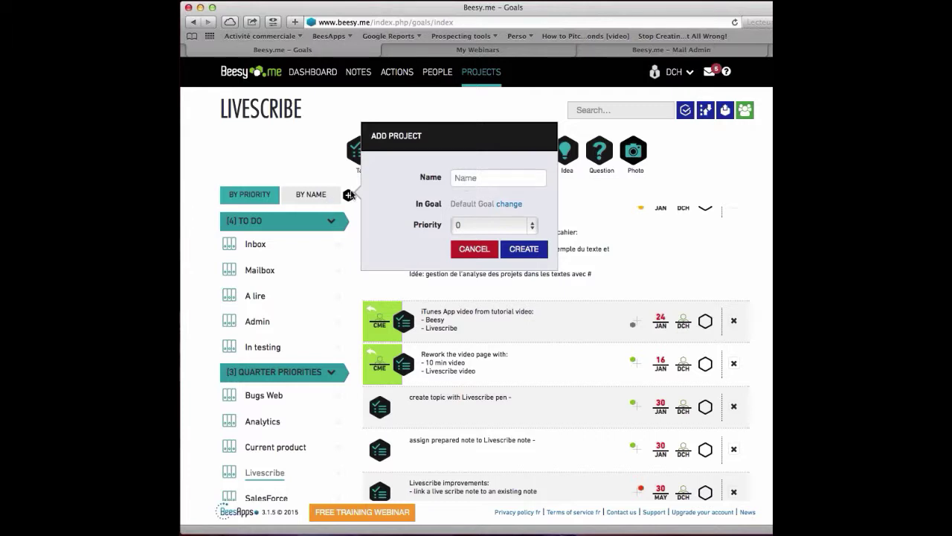
{"action": "left_click", "coordinate": [461, 178]}
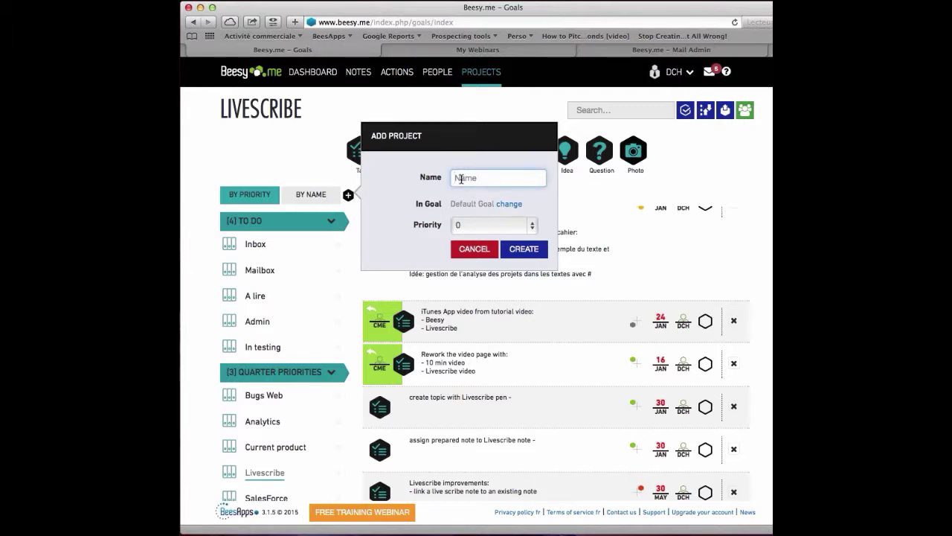
{"action": "type", "text": "Vid"}
{"action": "key", "text": "BackSpace"}
{"action": "type", "text": "inar project"}
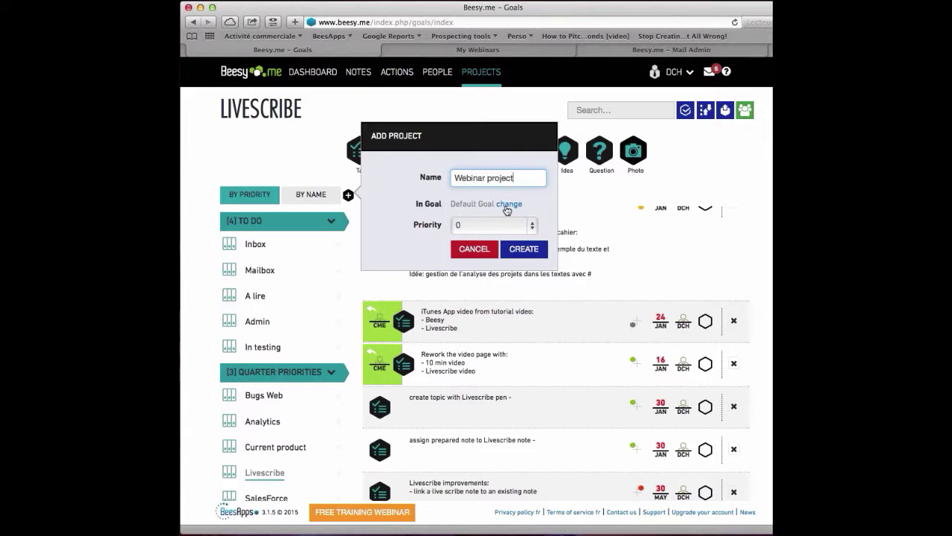
{"action": "left_click", "coordinate": [491, 204]}
{"action": "left_click", "coordinate": [442, 134]}
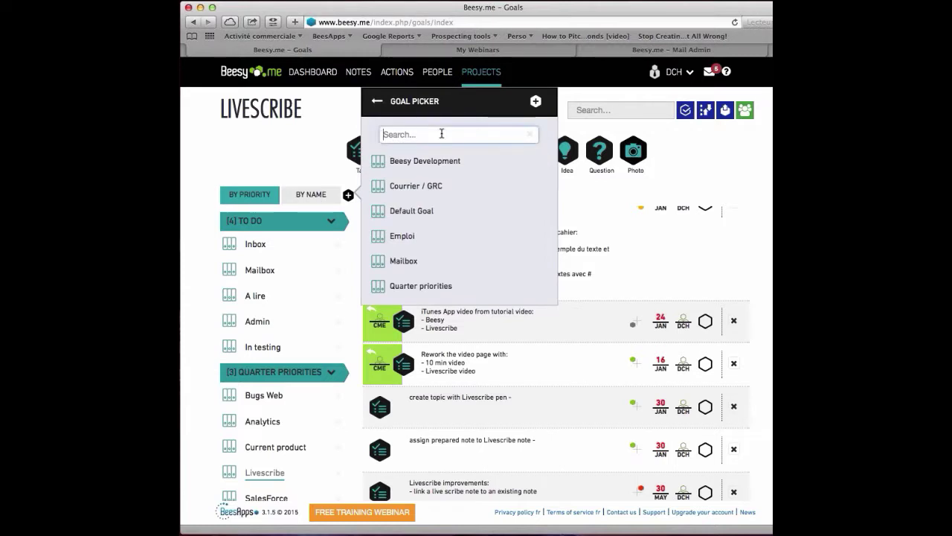
{"action": "type", "text": "to do"}
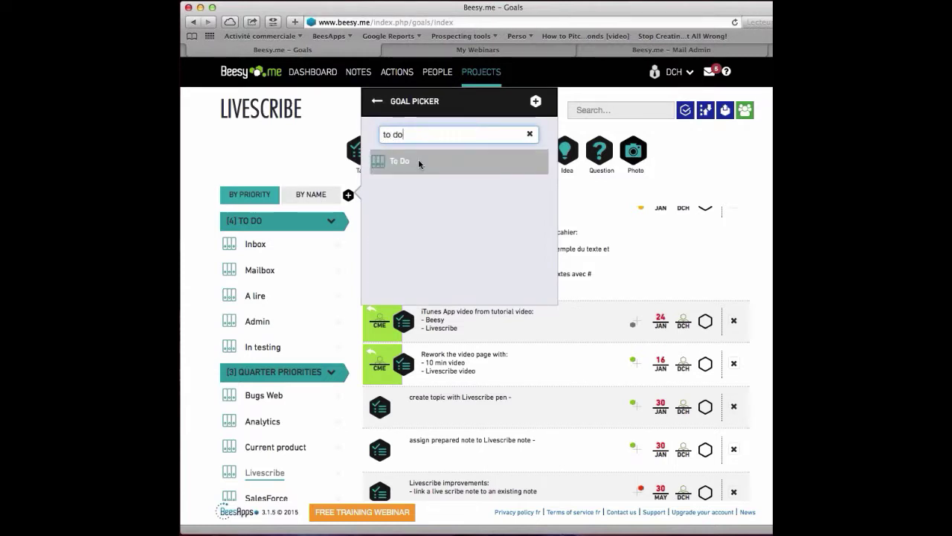
{"action": "left_click", "coordinate": [421, 162]}
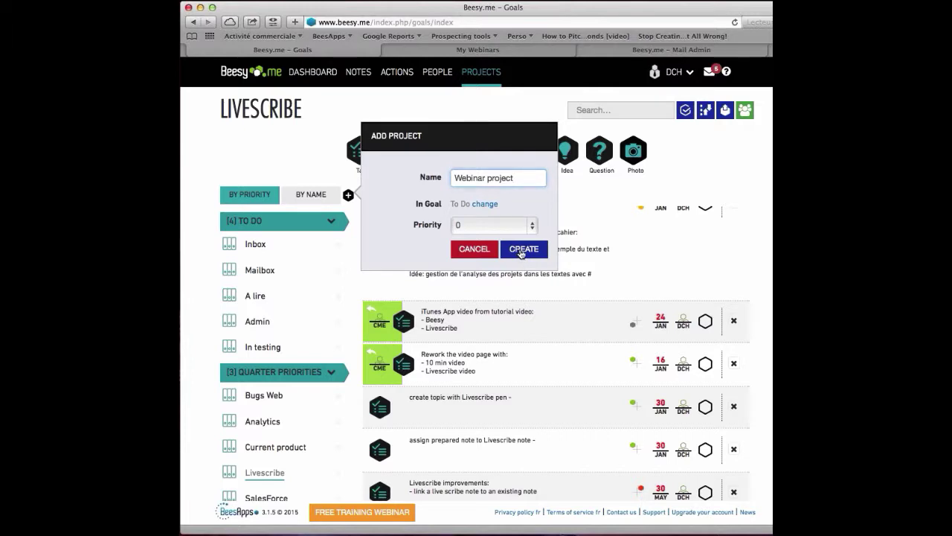
{"action": "left_click", "coordinate": [521, 250]}
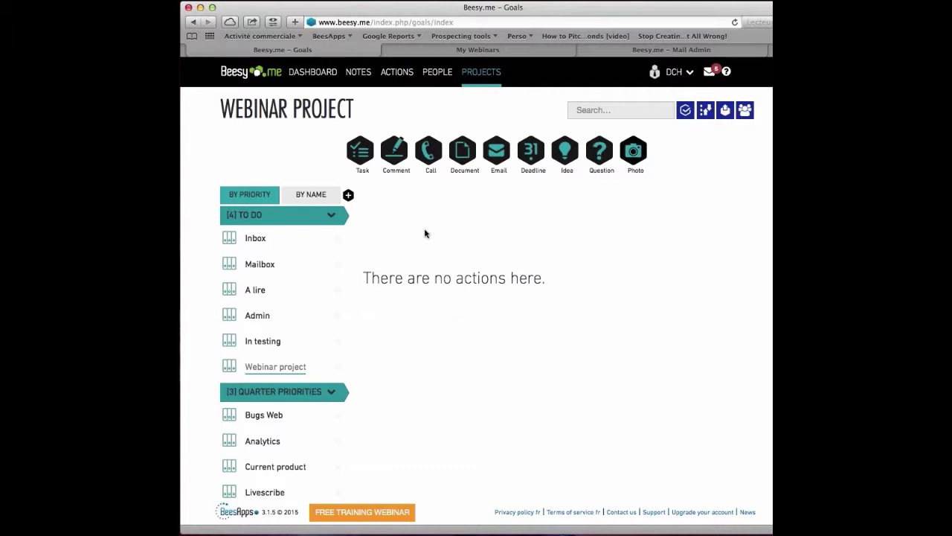
Step: Add a standalone task reading 'this is a standalone action' to the Webinar project
{"action": "left_click", "coordinate": [362, 151]}
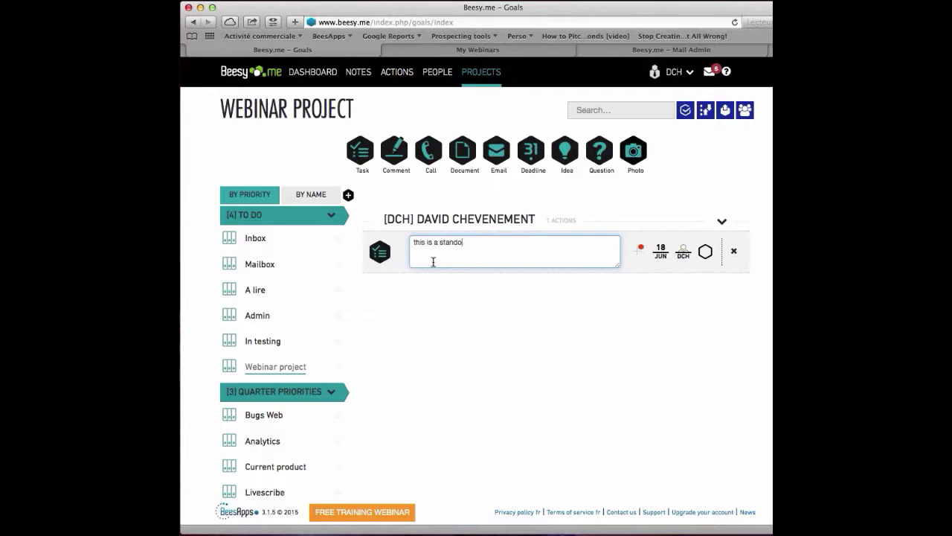
{"action": "type", "text": "this is a standalone action"}
{"action": "key", "text": "BackSpace"}
{"action": "key", "text": "BackSpace"}
{"action": "key", "text": "BackSpace"}
{"action": "key", "text": "BackSpace"}
{"action": "key", "text": "BackSpace"}
{"action": "key", "text": "Return"}
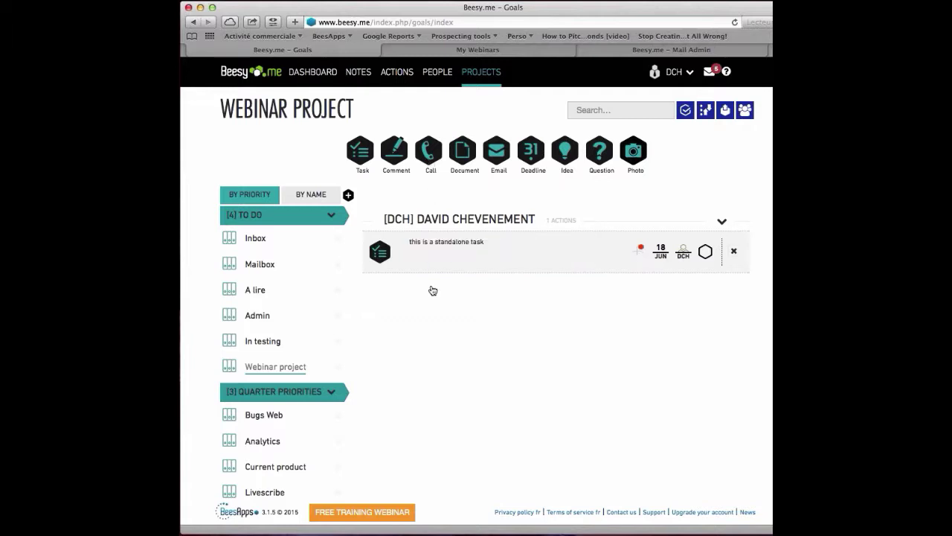
Step: Add a call action reading 'Call supplier for a quotation'
{"action": "left_click", "coordinate": [429, 152]}
{"action": "double_click", "coordinate": [427, 240]}
{"action": "type", "text": "Call supplier for a"}
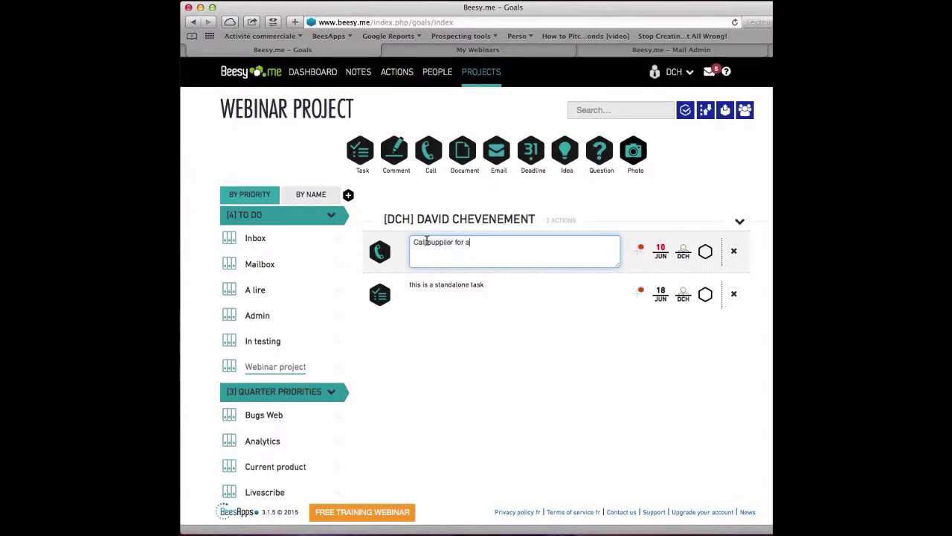
{"action": "type", "text": " quotation"}
{"action": "left_click", "coordinate": [478, 329]}
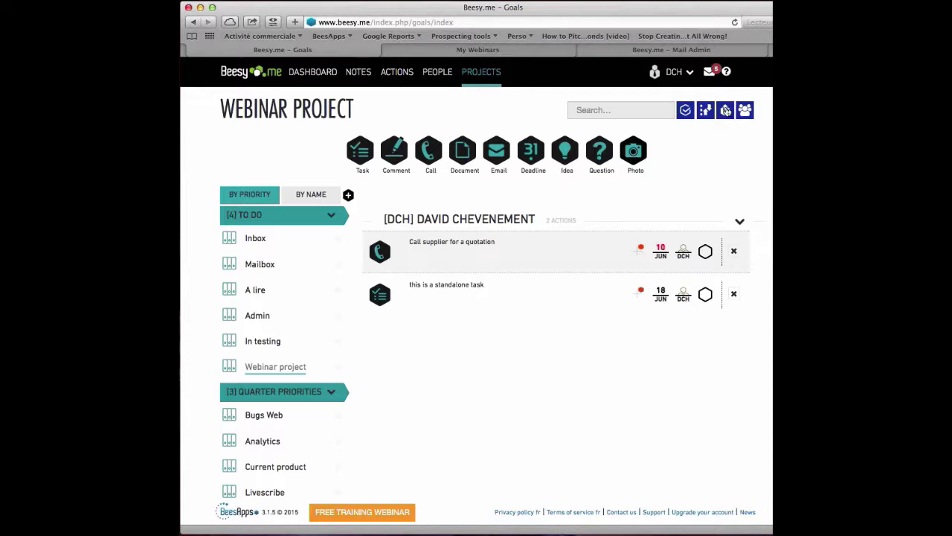
{"action": "left_click", "coordinate": [726, 111]}
Step: Export the Webinar project's actions to an e-mail, review the draft, and close it unsent
{"action": "left_click", "coordinate": [706, 178]}
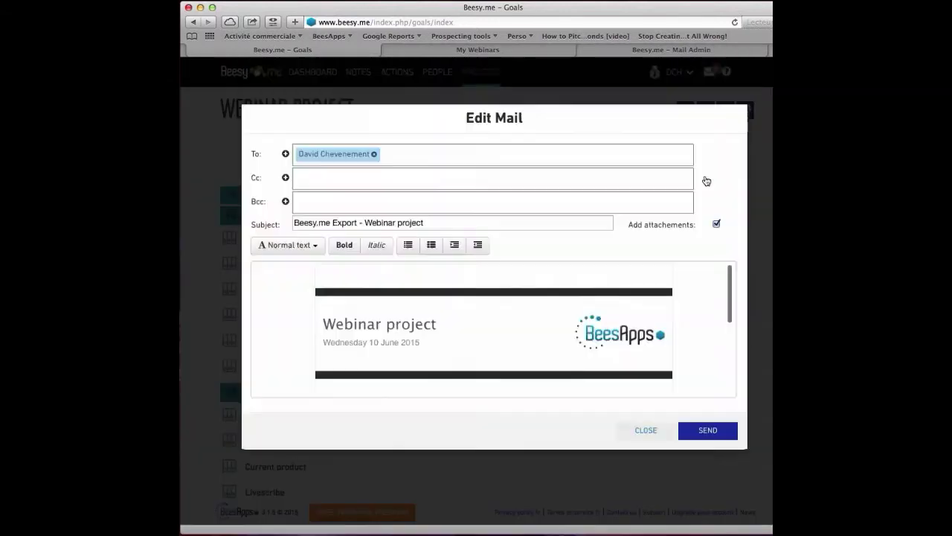
{"action": "scroll", "coordinate": [380, 305], "scroll_direction": "down", "scroll_amount": 5}
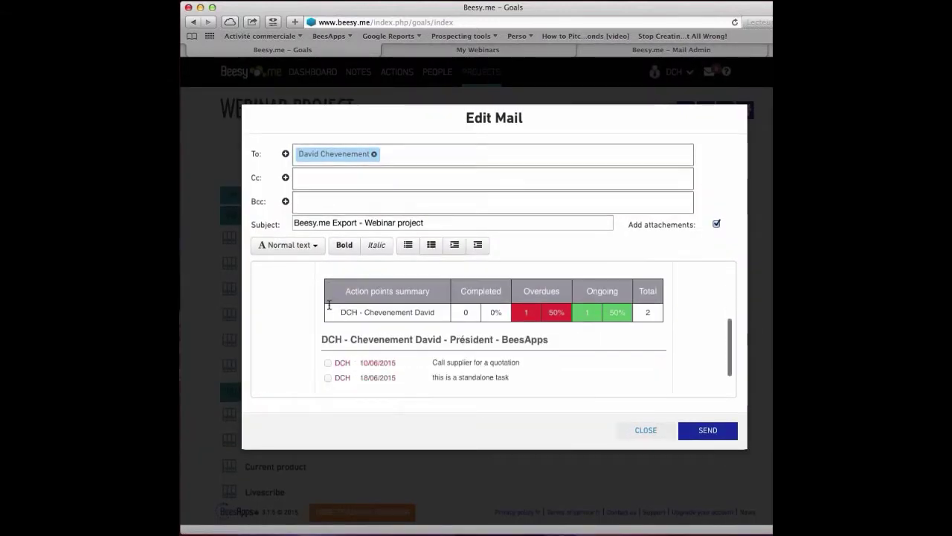
{"action": "left_click_drag", "start_coordinate": [372, 364], "coordinate": [550, 377]}
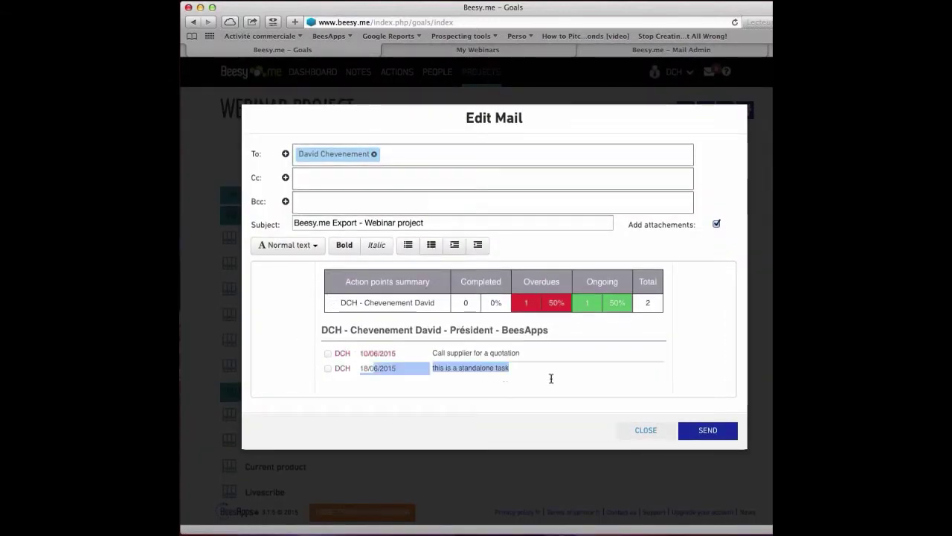
{"action": "left_click", "coordinate": [644, 431]}
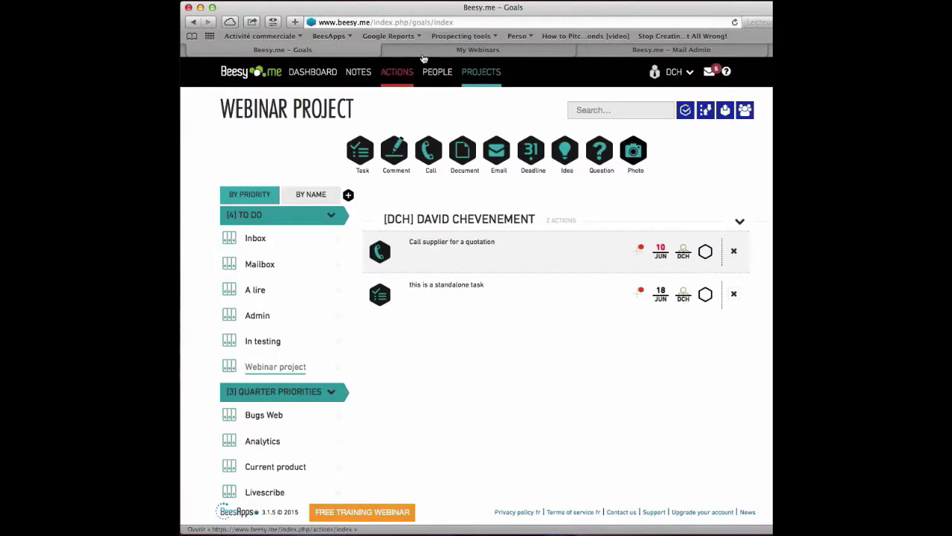
{"action": "left_click", "coordinate": [363, 75]}
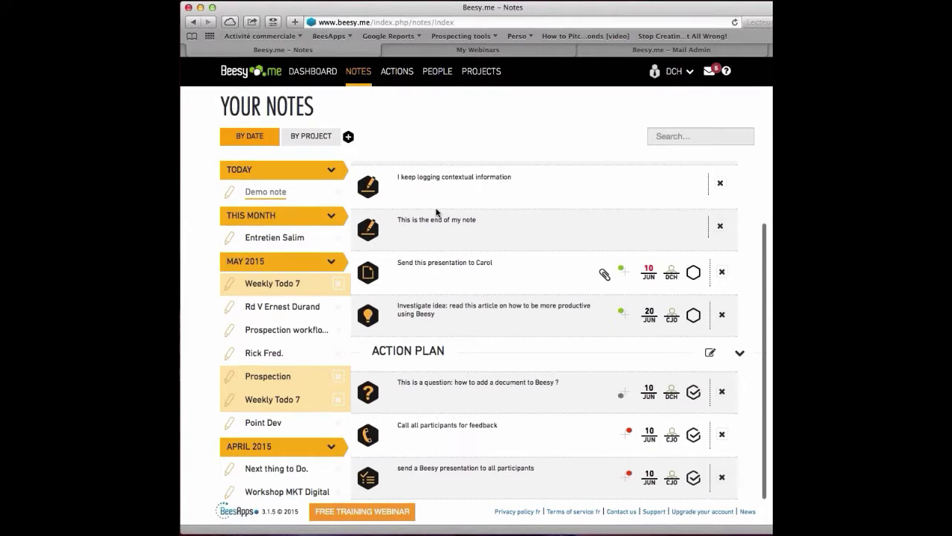
Step: Reassign the Demo note to Webinar project in its settings and save
{"action": "scroll", "coordinate": [440, 215], "scroll_direction": "up", "scroll_amount": 2}
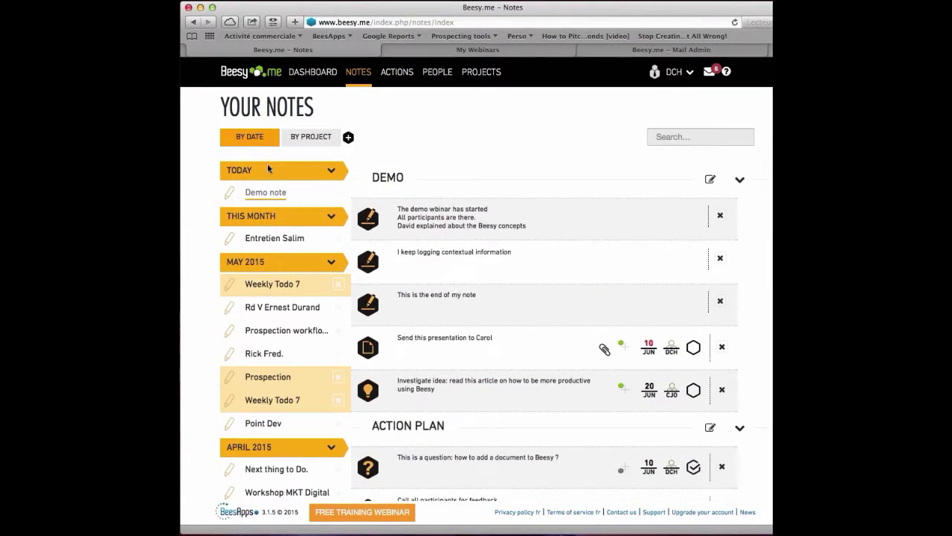
{"action": "left_click", "coordinate": [231, 195]}
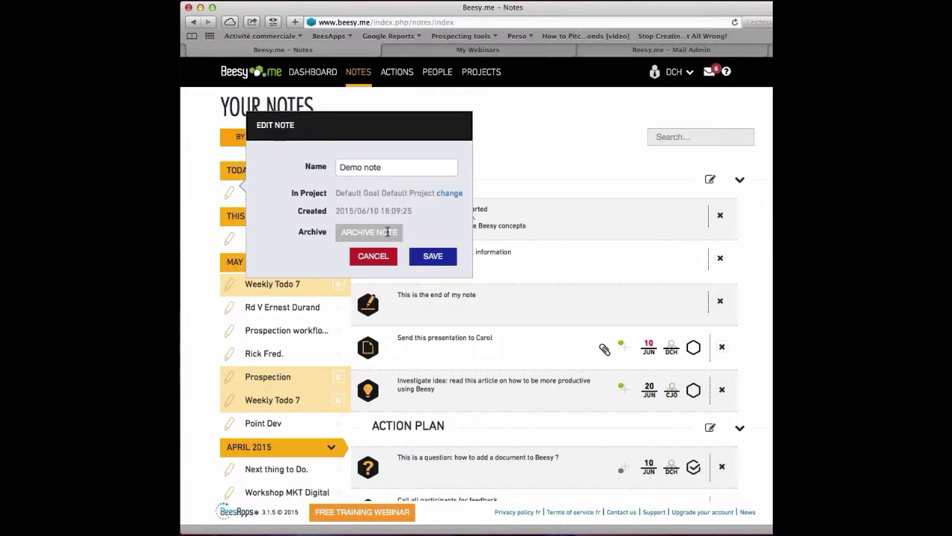
{"action": "left_click", "coordinate": [378, 257]}
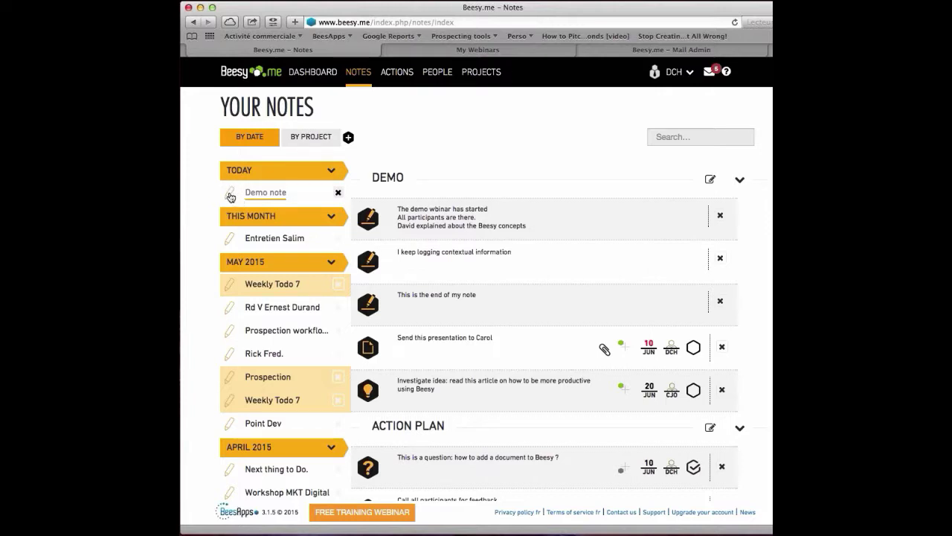
{"action": "left_click", "coordinate": [230, 195]}
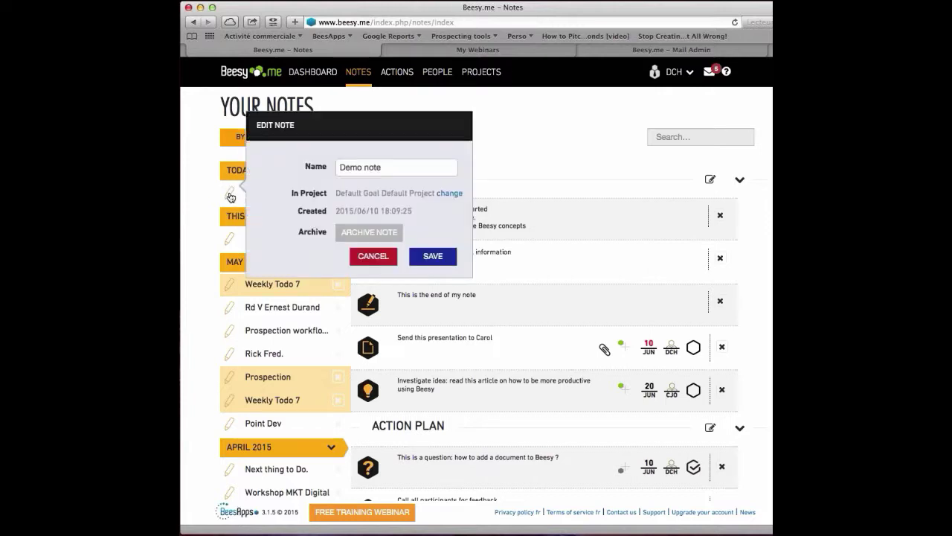
{"action": "left_click", "coordinate": [448, 193]}
{"action": "left_click", "coordinate": [376, 138]}
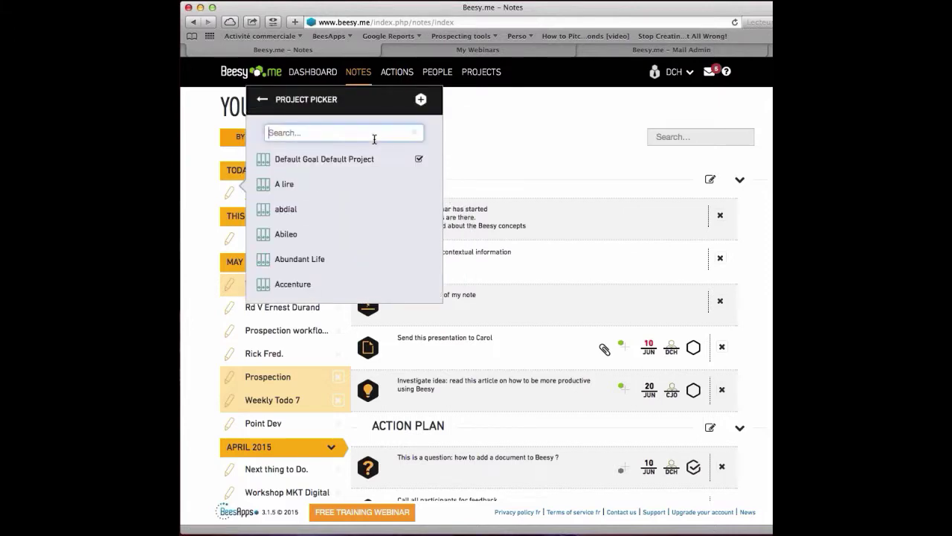
{"action": "type", "text": "webina"}
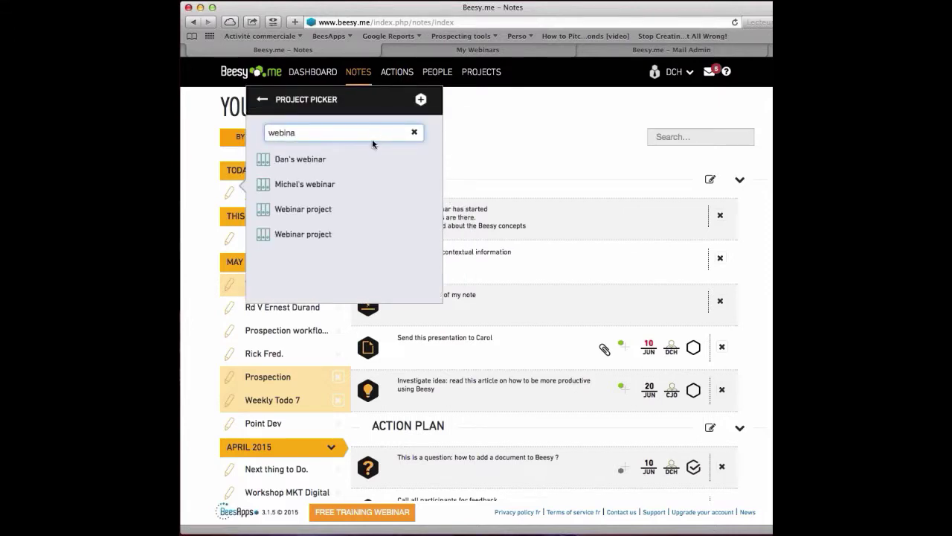
{"action": "left_click", "coordinate": [354, 214]}
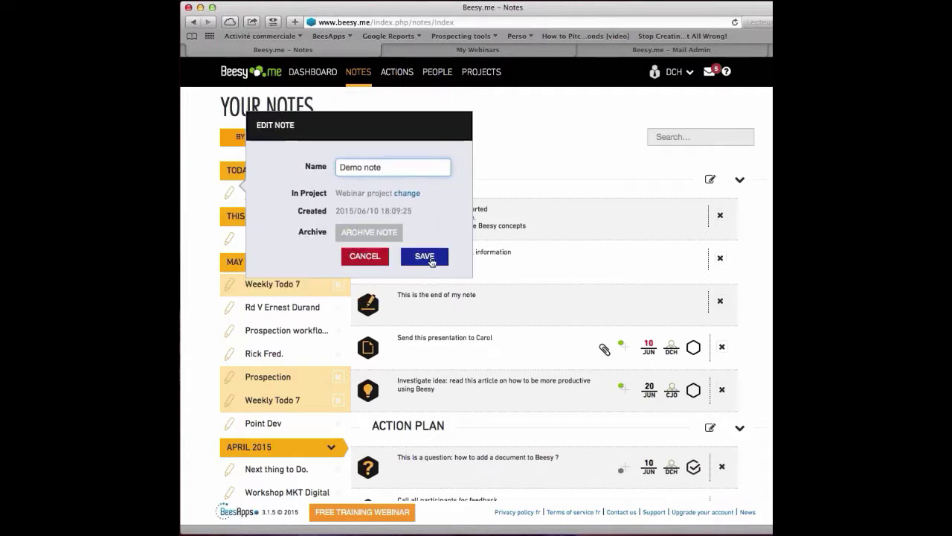
{"action": "left_click", "coordinate": [427, 251]}
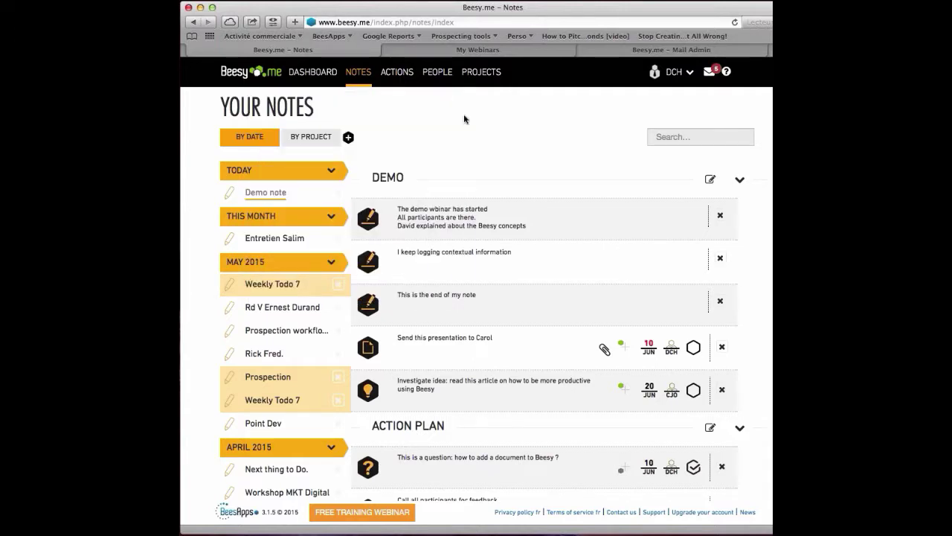
{"action": "left_click", "coordinate": [481, 78]}
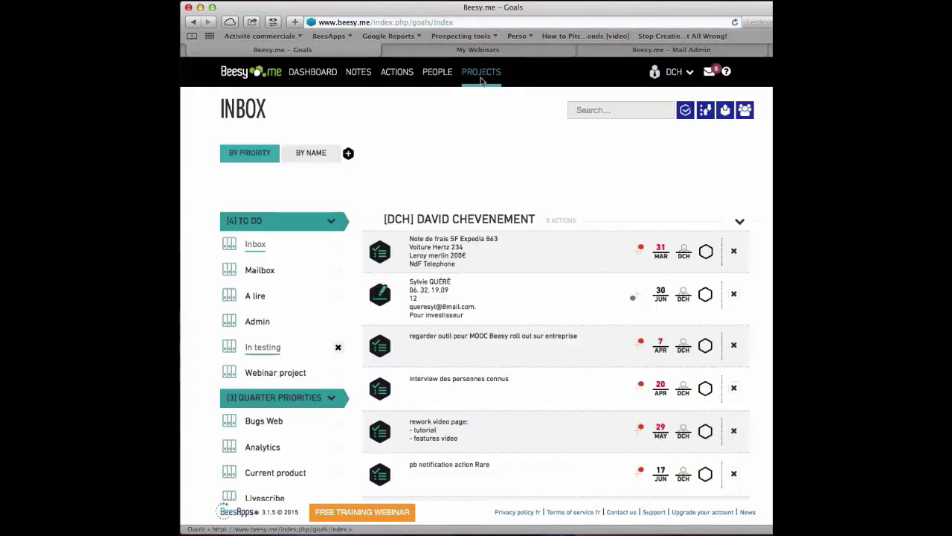
{"action": "left_click", "coordinate": [273, 374]}
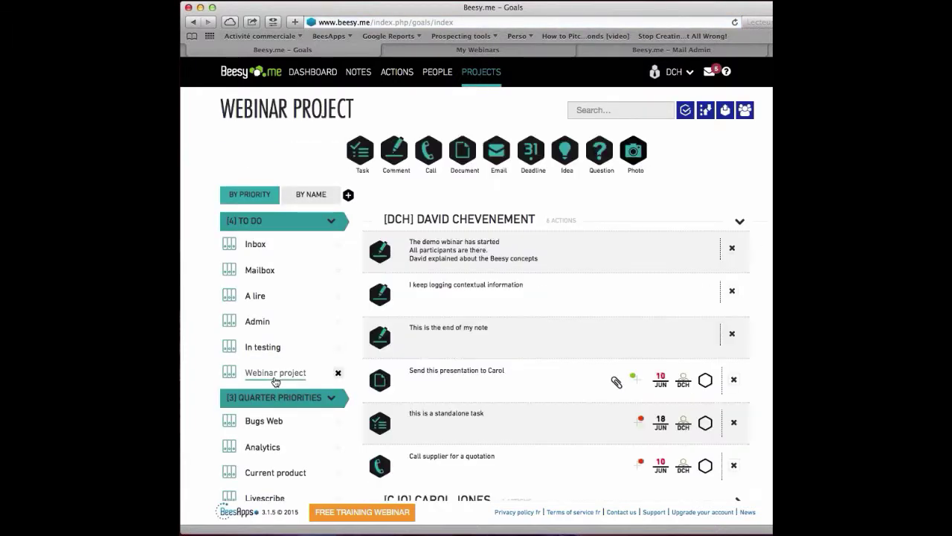
{"action": "scroll", "coordinate": [632, 314], "scroll_direction": "down", "scroll_amount": 2}
{"action": "left_click", "coordinate": [738, 473]}
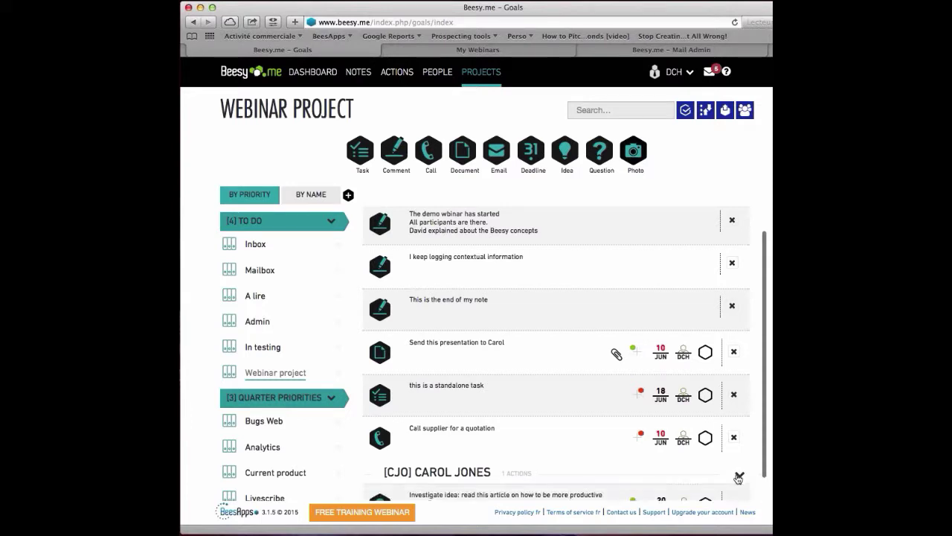
{"action": "scroll", "coordinate": [714, 454], "scroll_direction": "down", "scroll_amount": 1}
{"action": "scroll", "coordinate": [700, 424], "scroll_direction": "up", "scroll_amount": 3}
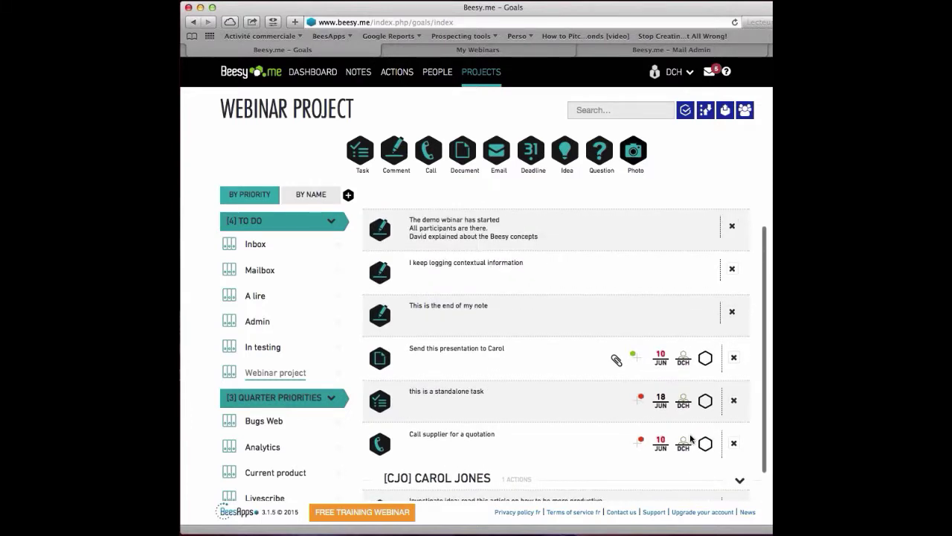
{"action": "scroll", "coordinate": [691, 447], "scroll_direction": "down", "scroll_amount": 3}
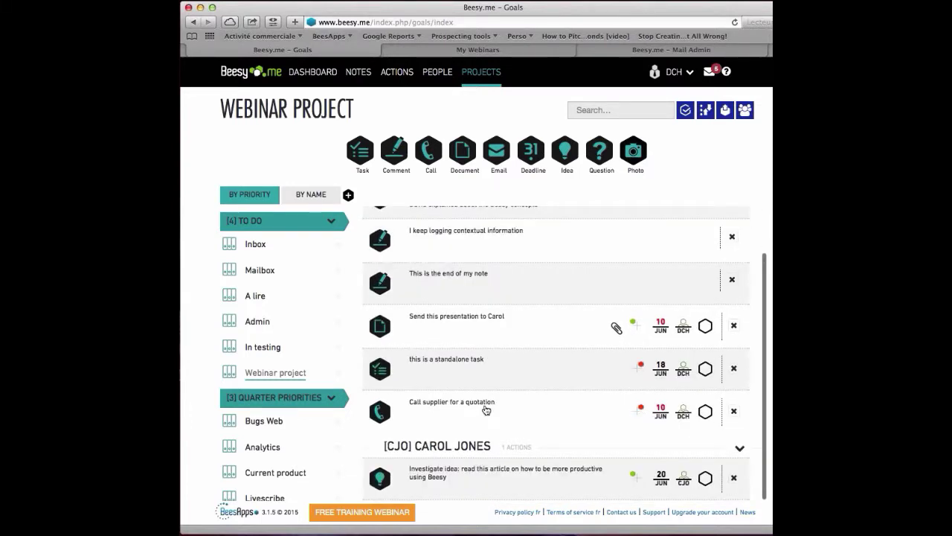
{"action": "scroll", "coordinate": [542, 410], "scroll_direction": "up", "scroll_amount": 3}
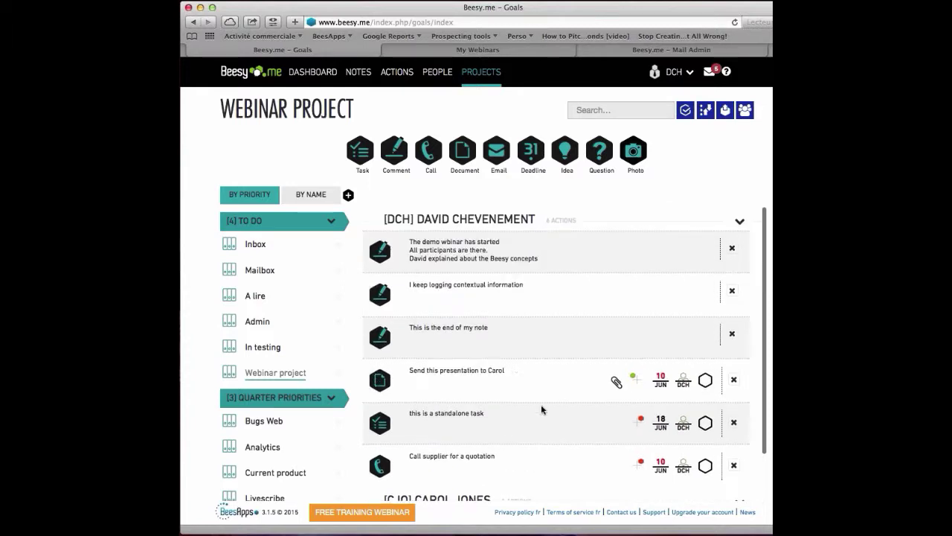
{"action": "scroll", "coordinate": [514, 368], "scroll_direction": "down", "scroll_amount": 1}
{"action": "scroll", "coordinate": [512, 350], "scroll_direction": "down", "scroll_amount": 1}
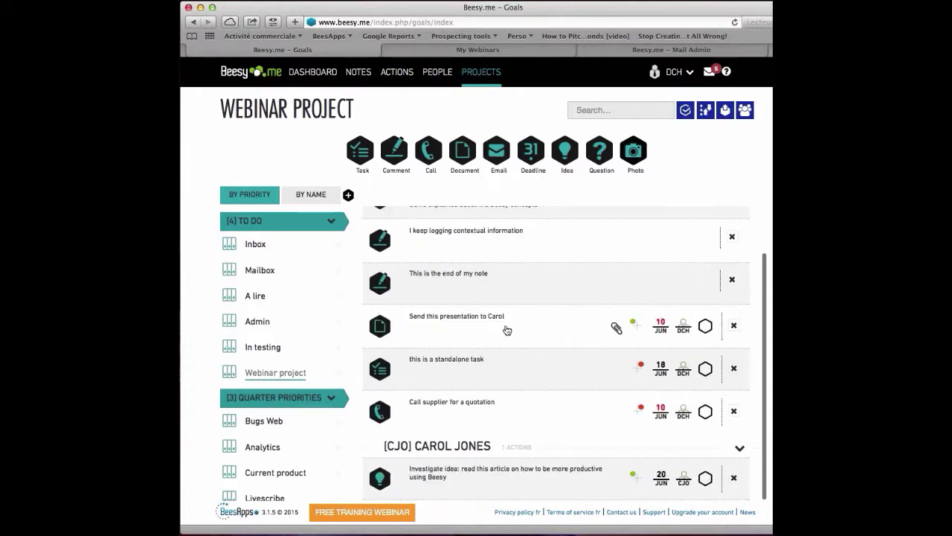
{"action": "scroll", "coordinate": [481, 322], "scroll_direction": "up", "scroll_amount": 1}
{"action": "scroll", "coordinate": [480, 321], "scroll_direction": "up", "scroll_amount": 1}
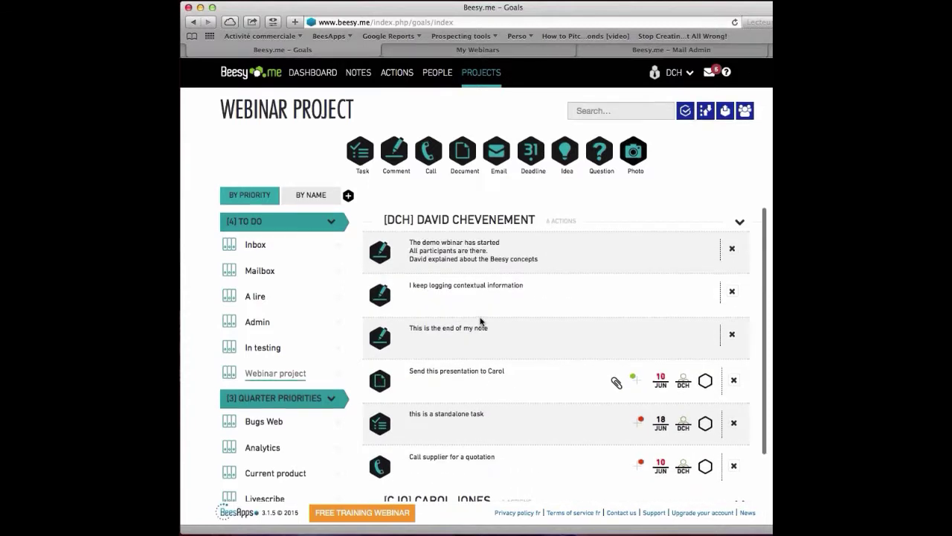
{"action": "left_click", "coordinate": [356, 72]}
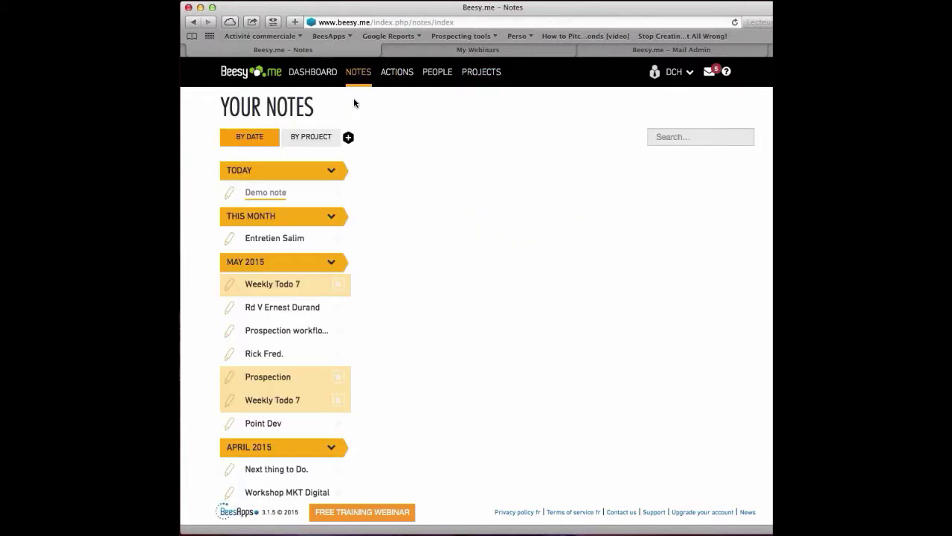
Step: Create a new note named Supplier Meeting in the Webinar project
{"action": "left_click", "coordinate": [349, 138]}
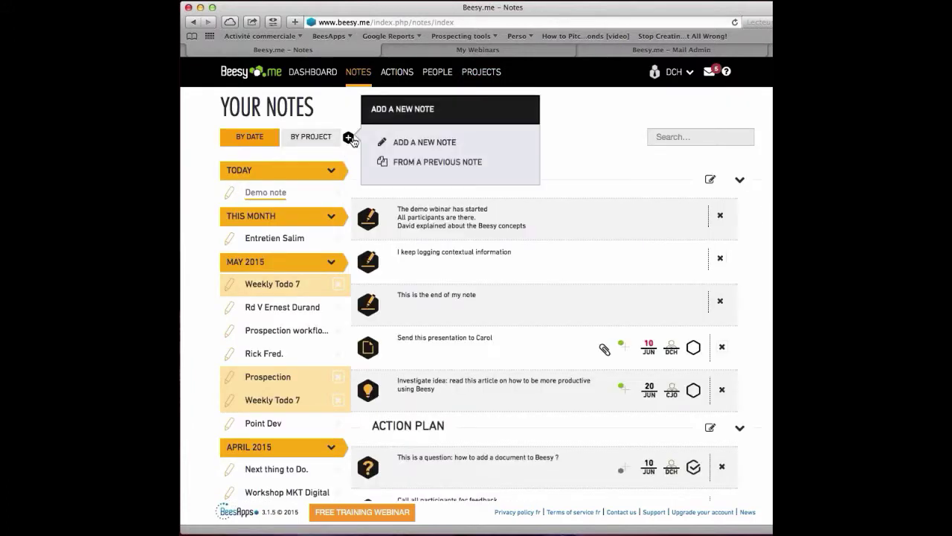
{"action": "left_click", "coordinate": [425, 142]}
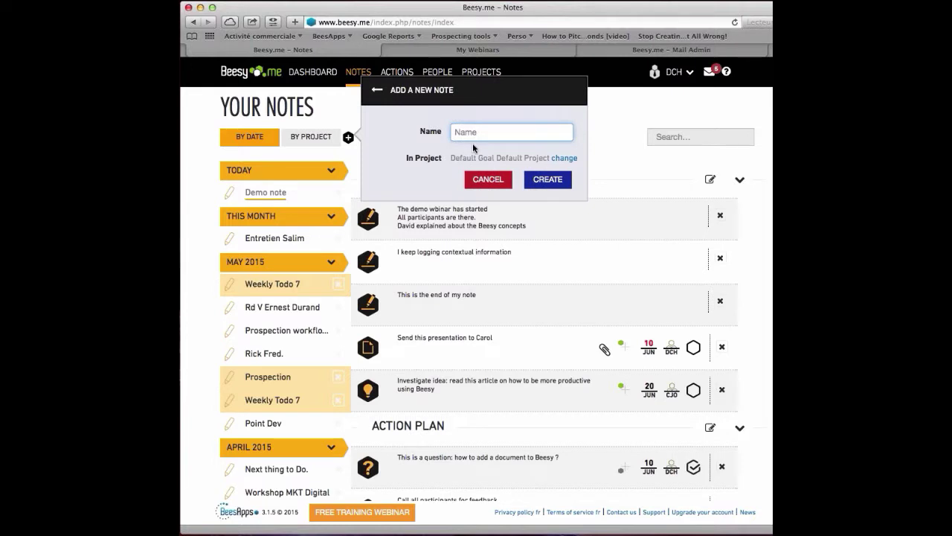
{"action": "type", "text": "Supplier meeting"}
{"action": "left_click", "coordinate": [560, 158]}
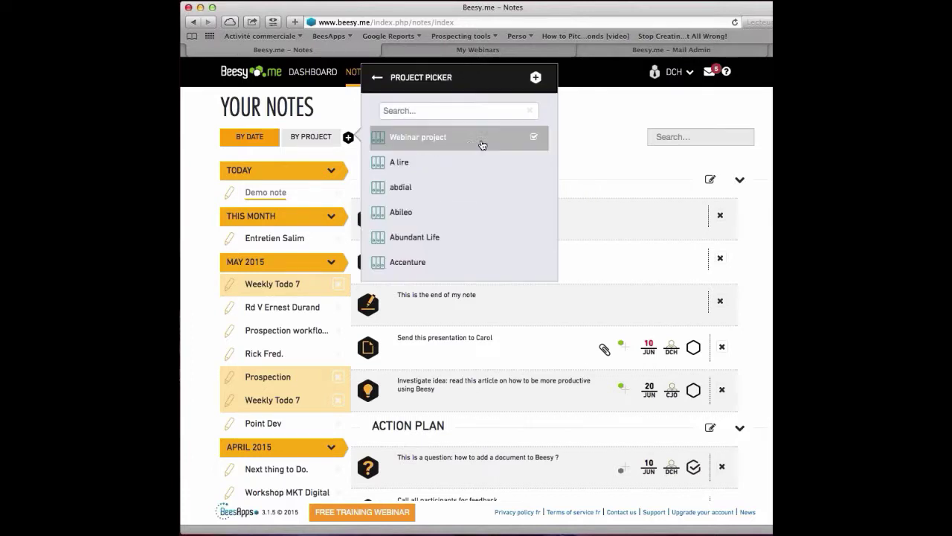
{"action": "left_click", "coordinate": [431, 140]}
{"action": "left_click", "coordinate": [453, 181]}
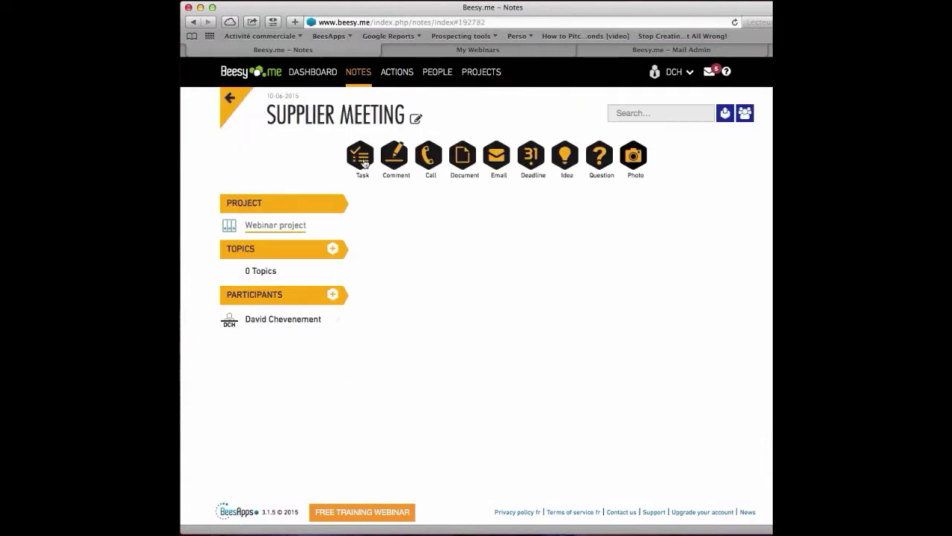
Step: Add tasks 'Get project planning for roll-out' and 'get document for quality testing', then open Webinar project
{"action": "left_click", "coordinate": [362, 166]}
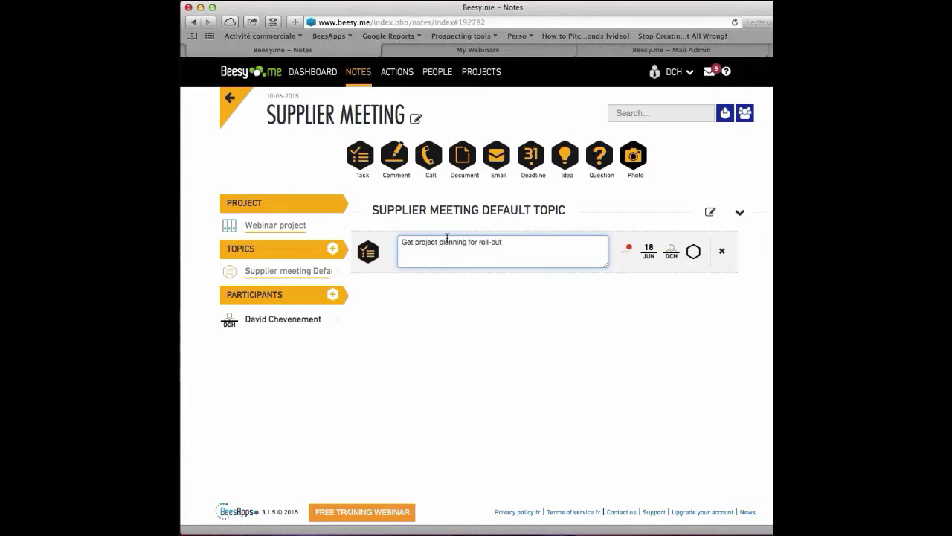
{"action": "key", "text": "Return"}
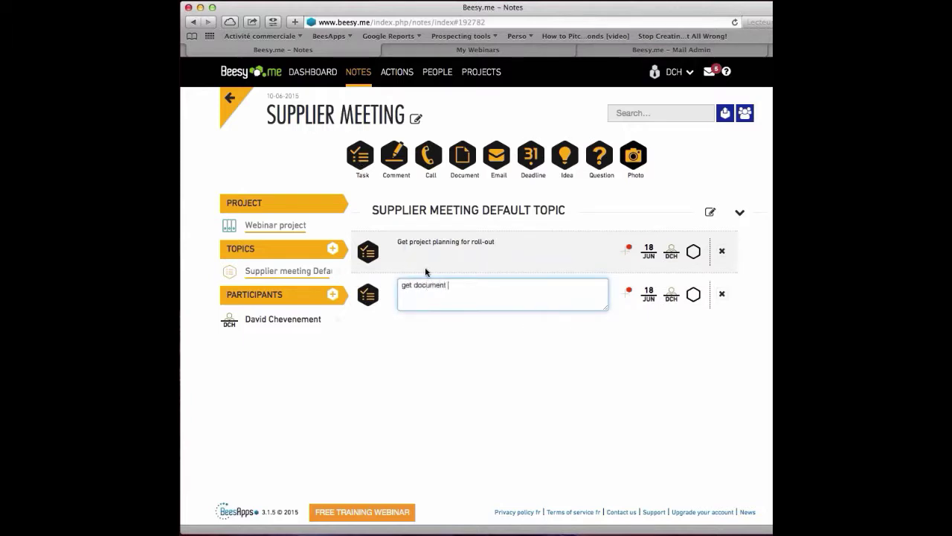
{"action": "type", "text": "get document for quality testing"}
{"action": "left_click", "coordinate": [585, 367]}
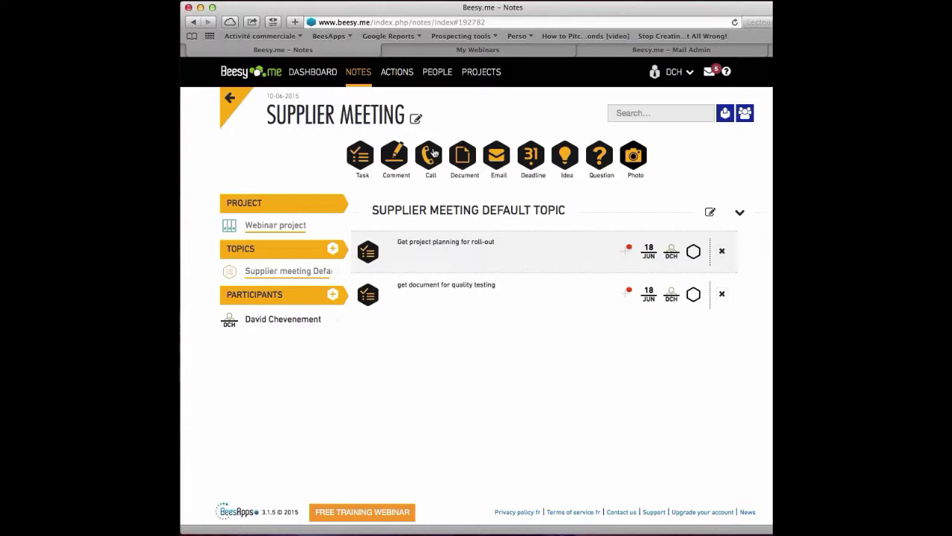
{"action": "left_click", "coordinate": [478, 75]}
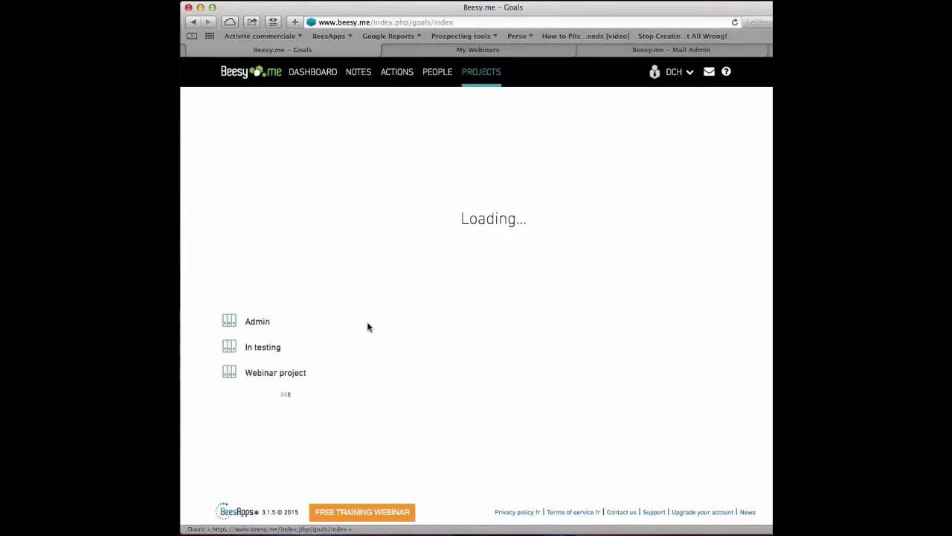
{"action": "left_click", "coordinate": [285, 374]}
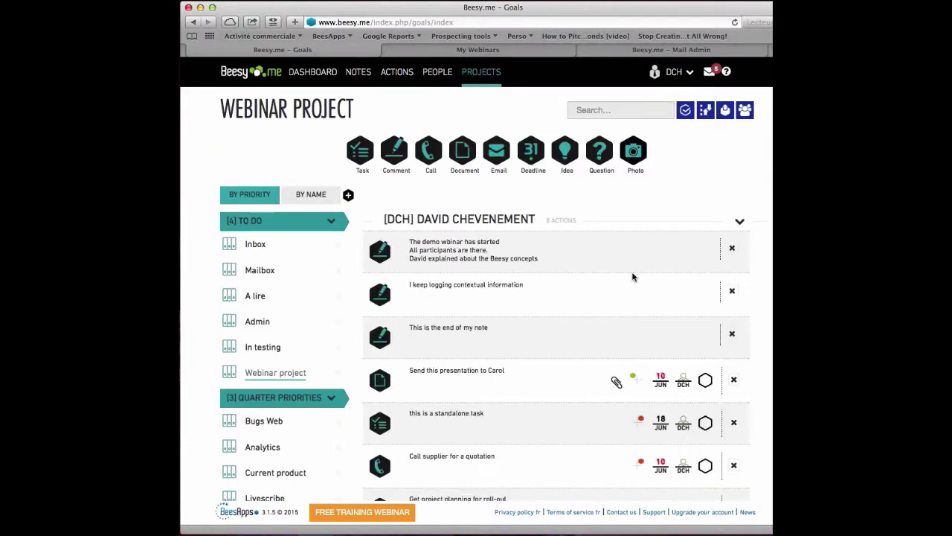
{"action": "scroll", "coordinate": [631, 276], "scroll_direction": "down", "scroll_amount": 3}
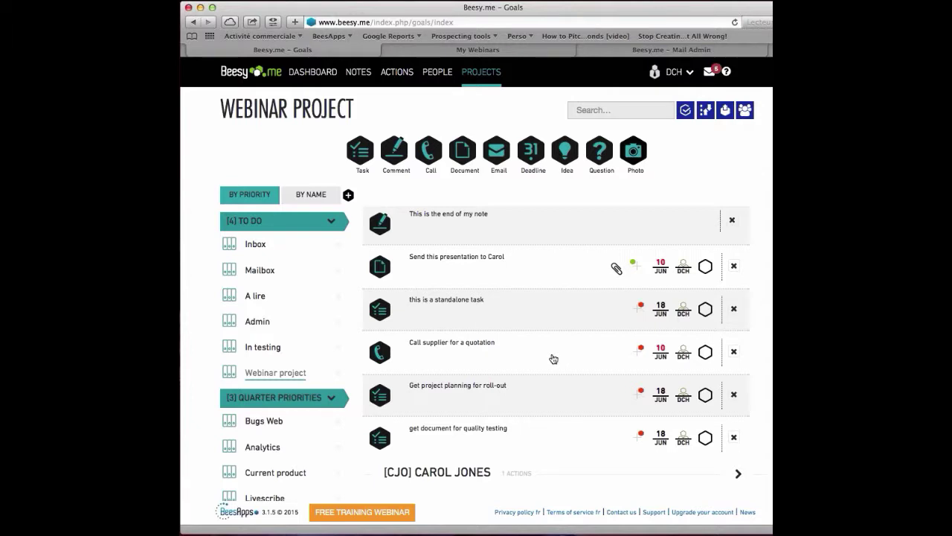
{"action": "scroll", "coordinate": [553, 359], "scroll_direction": "up", "scroll_amount": 3}
{"action": "scroll", "coordinate": [554, 359], "scroll_direction": "down", "scroll_amount": 3}
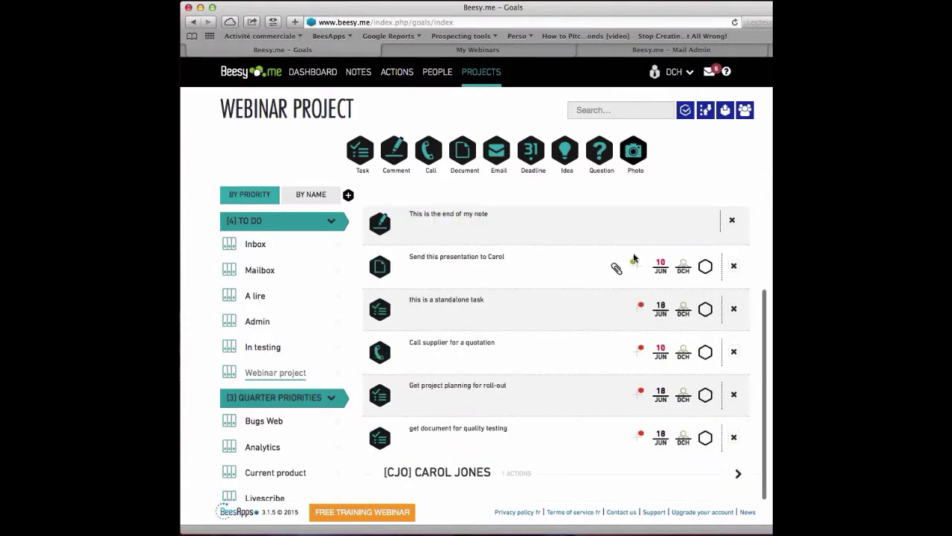
{"action": "scroll", "coordinate": [553, 358], "scroll_direction": "up", "scroll_amount": 3}
{"action": "scroll", "coordinate": [524, 253], "scroll_direction": "down", "scroll_amount": 3}
{"action": "scroll", "coordinate": [738, 476], "scroll_direction": "down", "scroll_amount": 1}
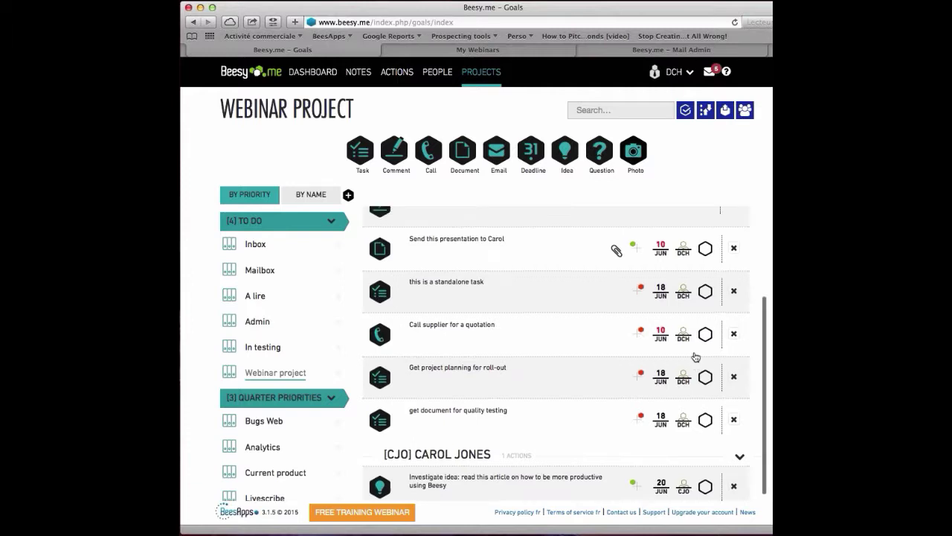
{"action": "scroll", "coordinate": [695, 357], "scroll_direction": "up", "scroll_amount": 5}
{"action": "scroll", "coordinate": [574, 291], "scroll_direction": "down", "scroll_amount": 5}
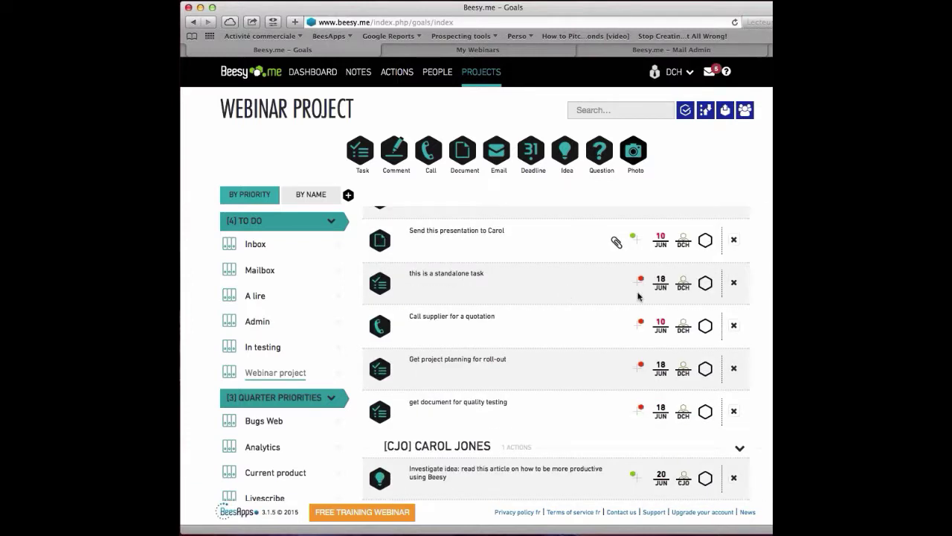
{"action": "scroll", "coordinate": [623, 327], "scroll_direction": "up", "scroll_amount": 2}
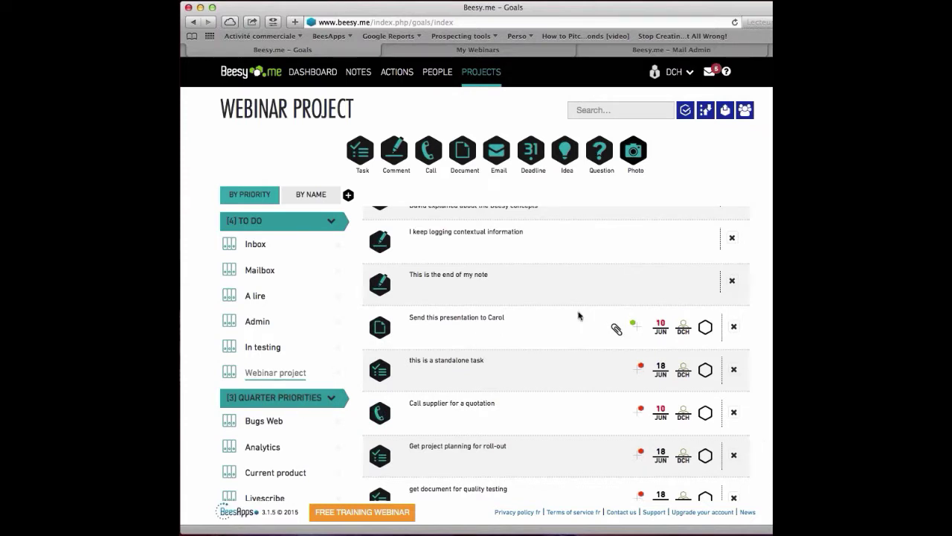
{"action": "scroll", "coordinate": [685, 312], "scroll_direction": "down", "scroll_amount": 2}
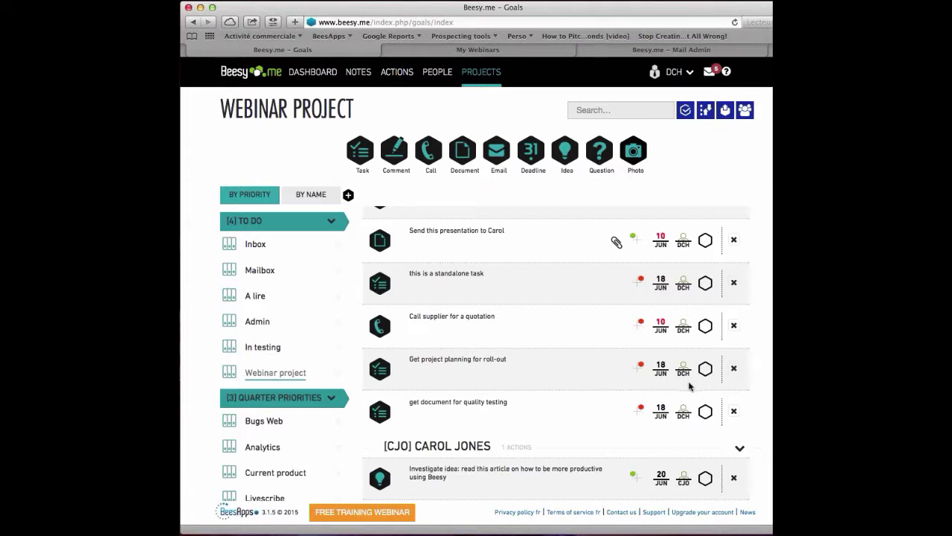
{"action": "scroll", "coordinate": [695, 384], "scroll_direction": "up", "scroll_amount": 3}
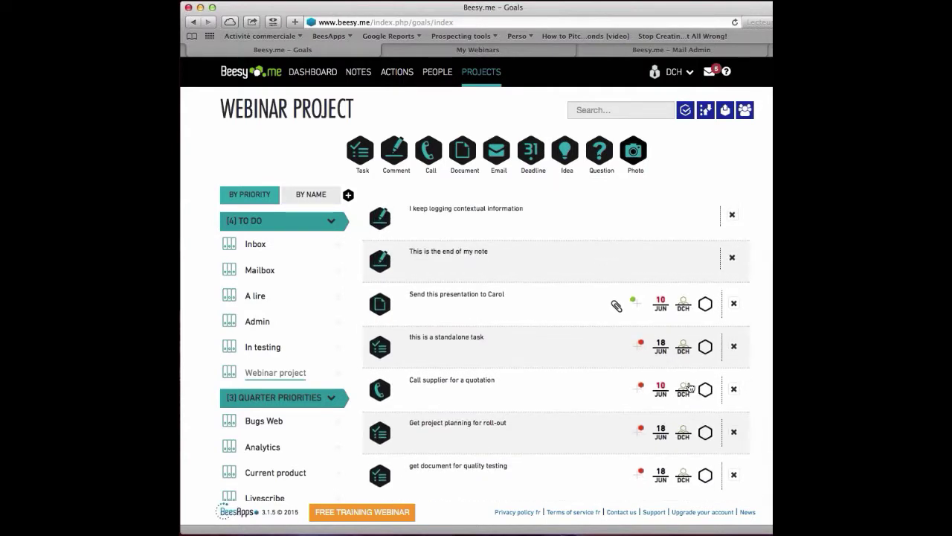
{"action": "scroll", "coordinate": [691, 386], "scroll_direction": "down", "scroll_amount": 3}
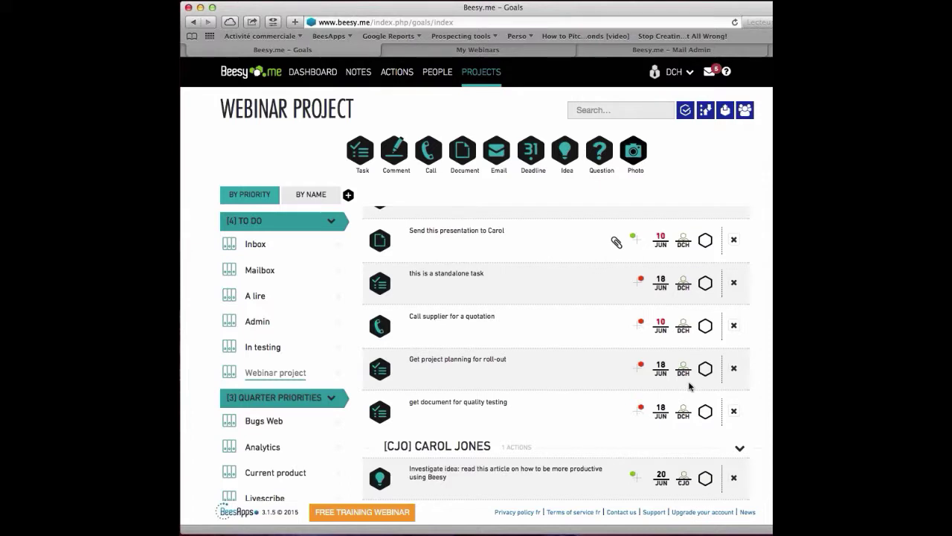
{"action": "scroll", "coordinate": [632, 321], "scroll_direction": "down", "scroll_amount": 1}
Step: Preview the Webinar project's Export to Mail e-mail and close it without sending
{"action": "left_click", "coordinate": [708, 108]}
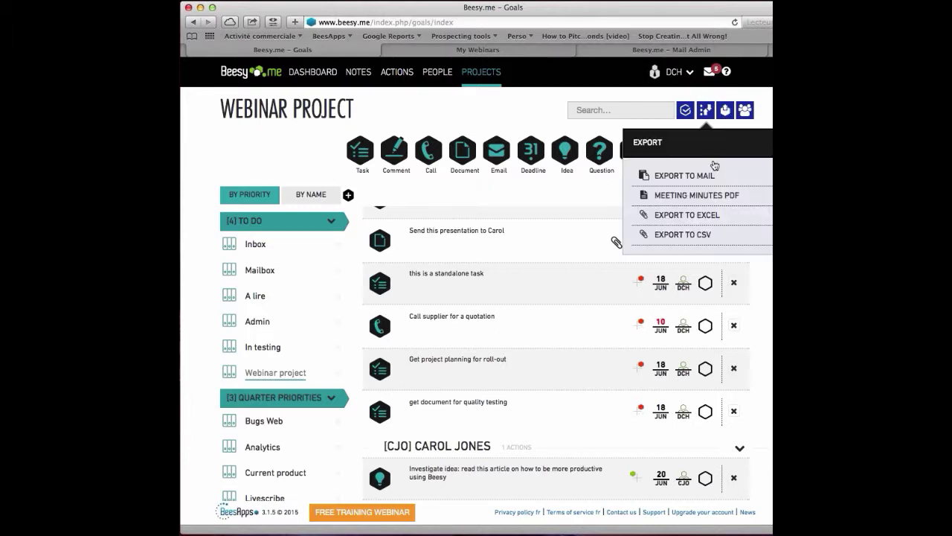
{"action": "left_click", "coordinate": [711, 176]}
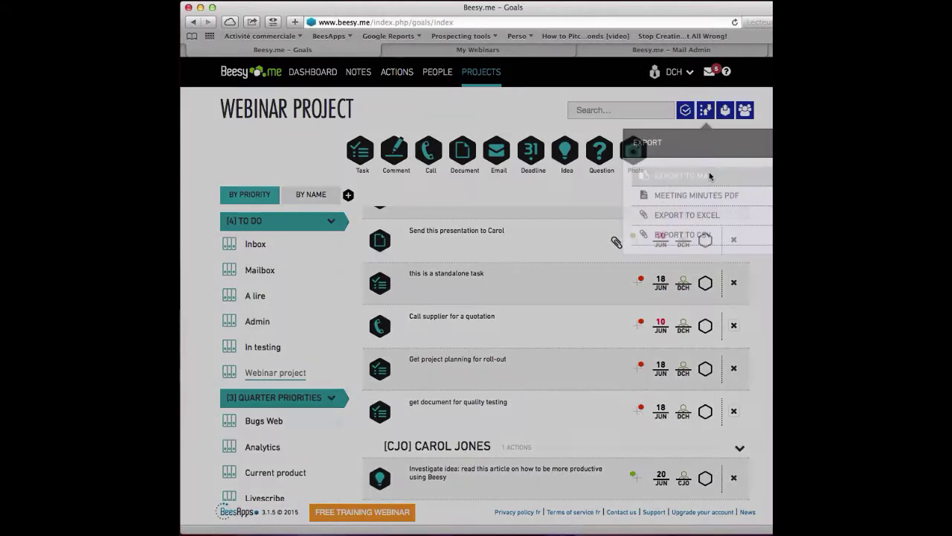
{"action": "scroll", "coordinate": [527, 315], "scroll_direction": "down", "scroll_amount": 10}
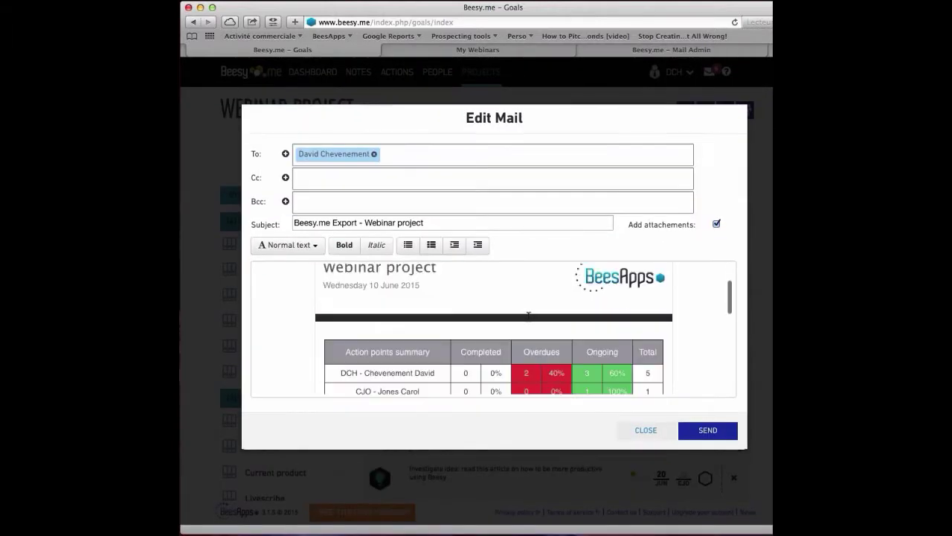
{"action": "scroll", "coordinate": [528, 316], "scroll_direction": "down", "scroll_amount": 5}
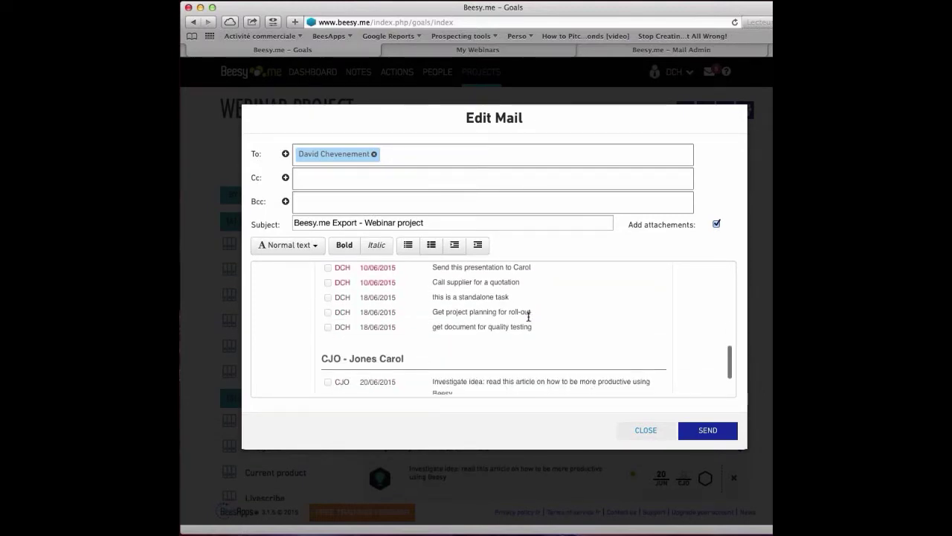
{"action": "scroll", "coordinate": [529, 316], "scroll_direction": "up", "scroll_amount": 8}
{"action": "scroll", "coordinate": [528, 316], "scroll_direction": "down", "scroll_amount": 1}
{"action": "scroll", "coordinate": [528, 316], "scroll_direction": "down", "scroll_amount": 3}
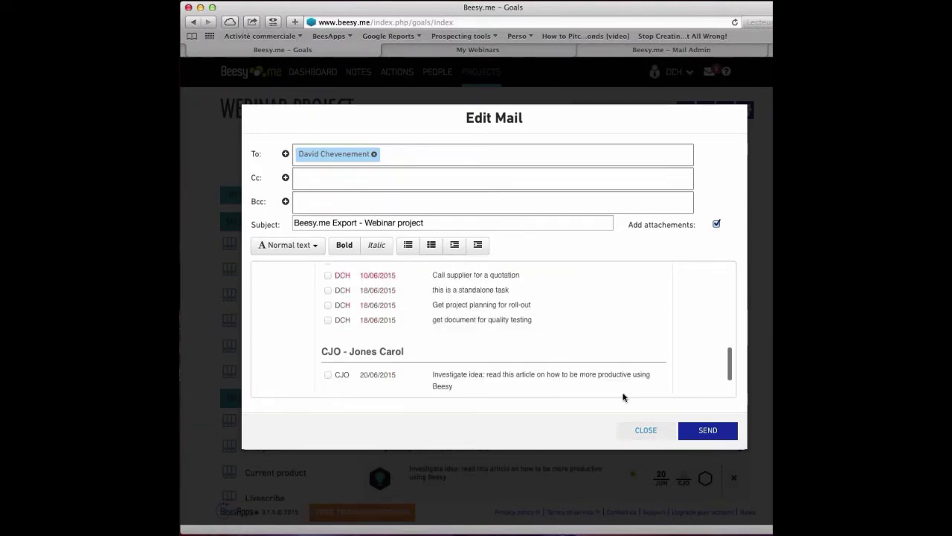
{"action": "left_click", "coordinate": [644, 430]}
Step: Mark the roll-out planning, standalone and presentation-sending tasks done, then refresh the Webinar project
{"action": "left_click", "coordinate": [705, 369]}
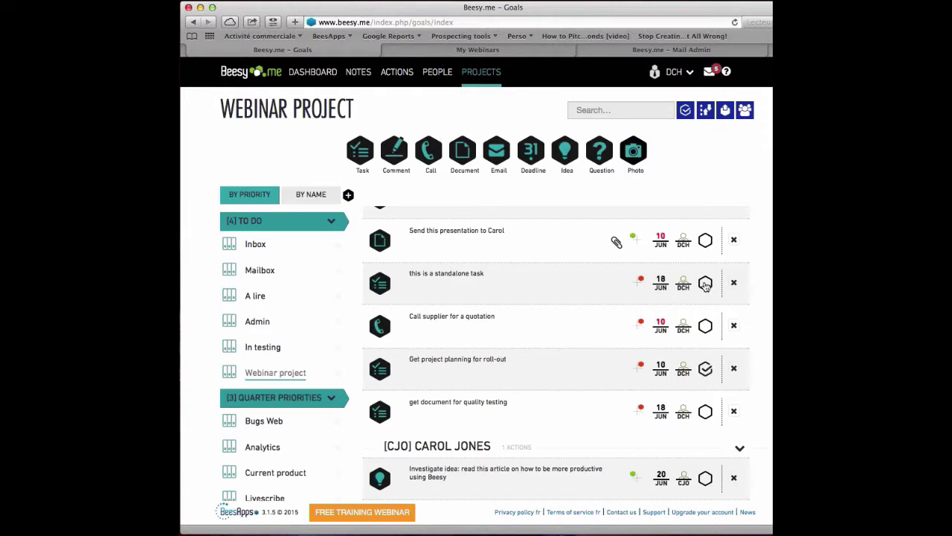
{"action": "left_click", "coordinate": [706, 284]}
{"action": "left_click", "coordinate": [705, 241]}
{"action": "left_click", "coordinate": [266, 378]}
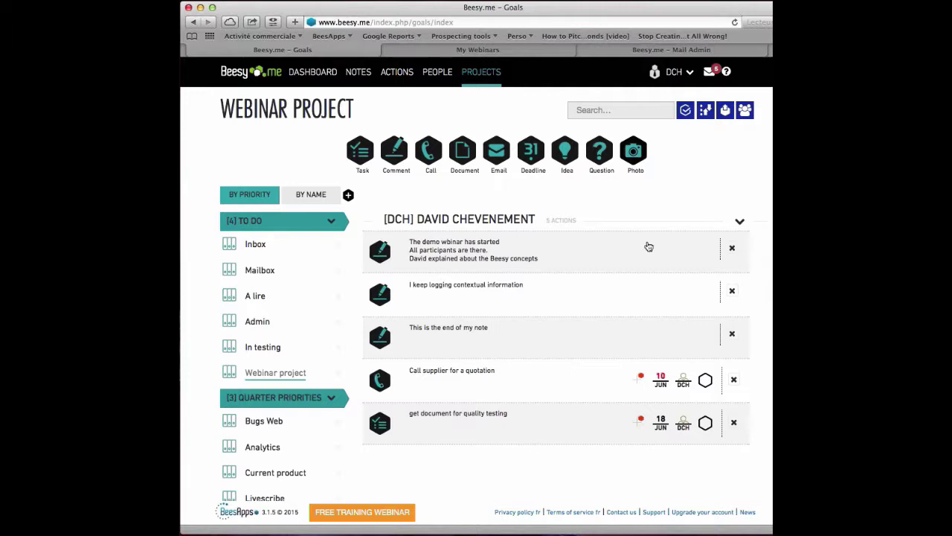
Step: Show completed actions alongside open ones in the Webinar project list
{"action": "left_click", "coordinate": [685, 109]}
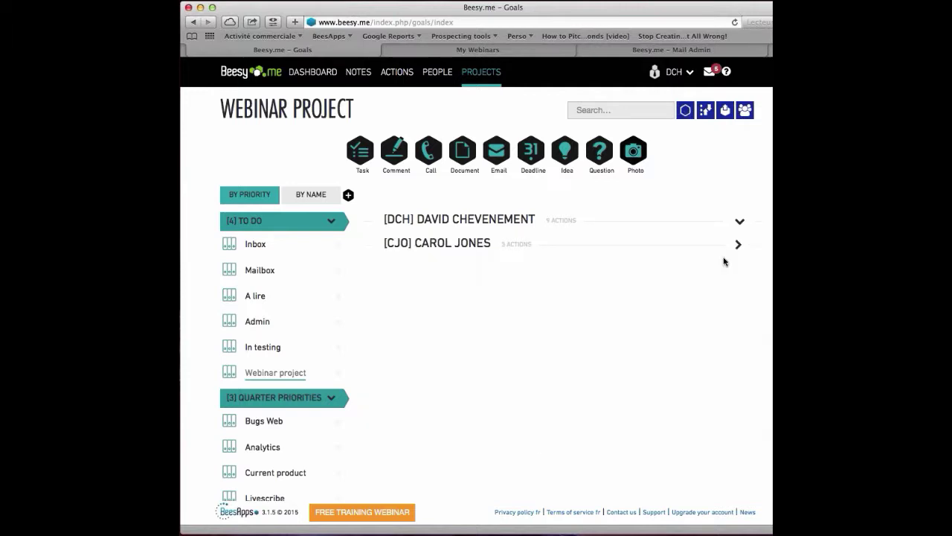
{"action": "scroll", "coordinate": [727, 332], "scroll_direction": "down", "scroll_amount": 5}
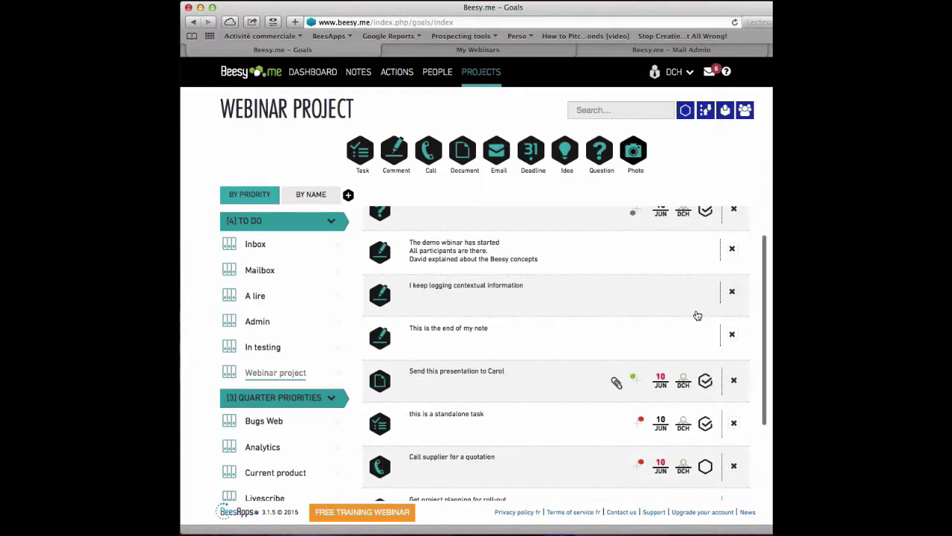
{"action": "scroll", "coordinate": [686, 336], "scroll_direction": "up", "scroll_amount": 5}
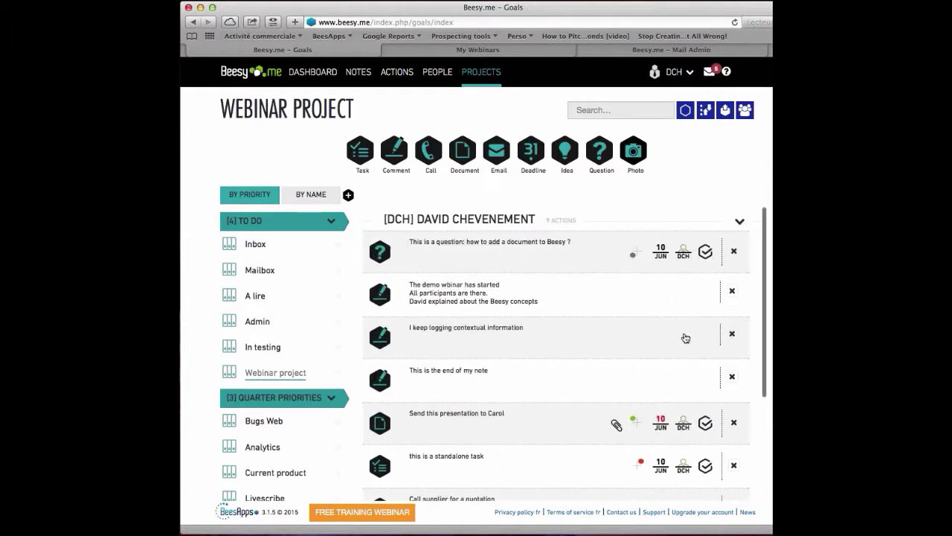
{"action": "scroll", "coordinate": [685, 338], "scroll_direction": "down", "scroll_amount": 5}
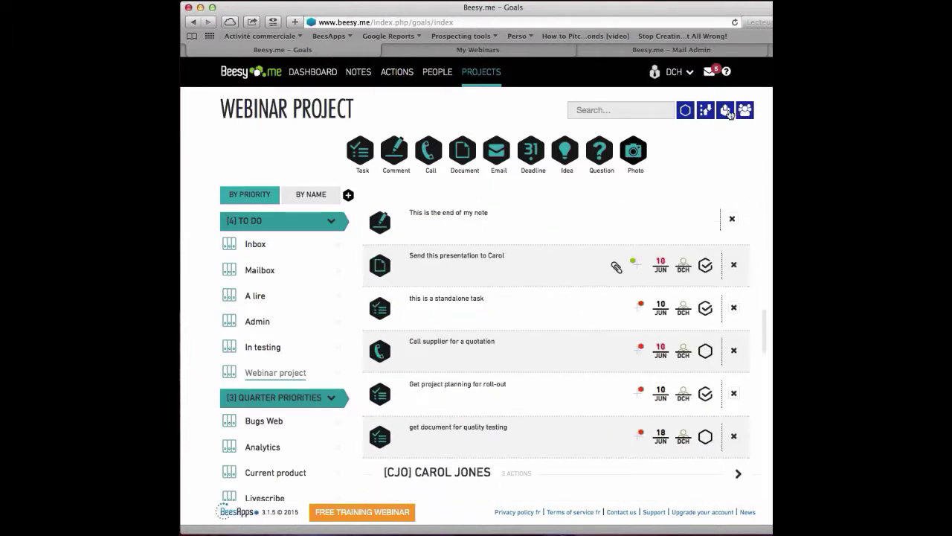
Step: Preview the project's Export to Mail e-mail, then close it without sending
{"action": "left_click", "coordinate": [727, 111]}
{"action": "left_click", "coordinate": [684, 176]}
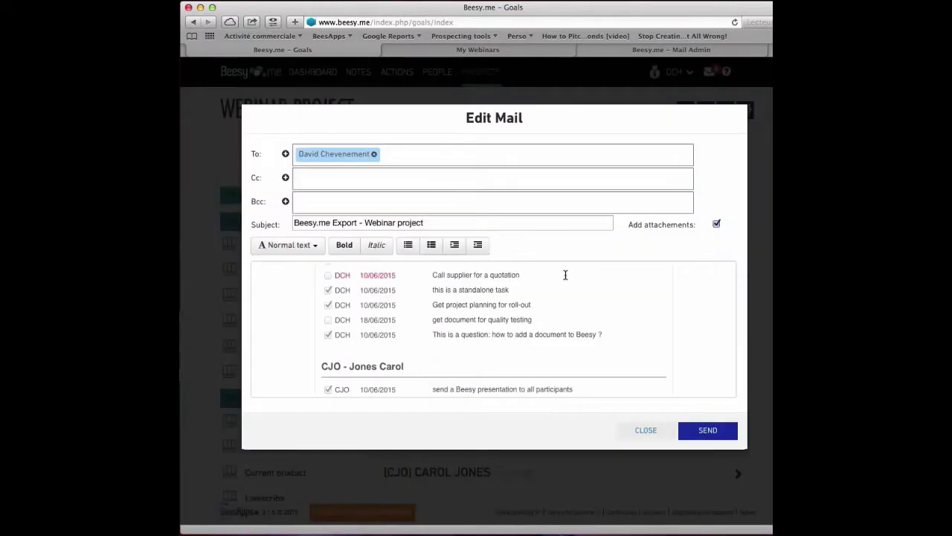
{"action": "scroll", "coordinate": [564, 277], "scroll_direction": "down", "scroll_amount": 3}
{"action": "scroll", "coordinate": [563, 283], "scroll_direction": "up", "scroll_amount": 6}
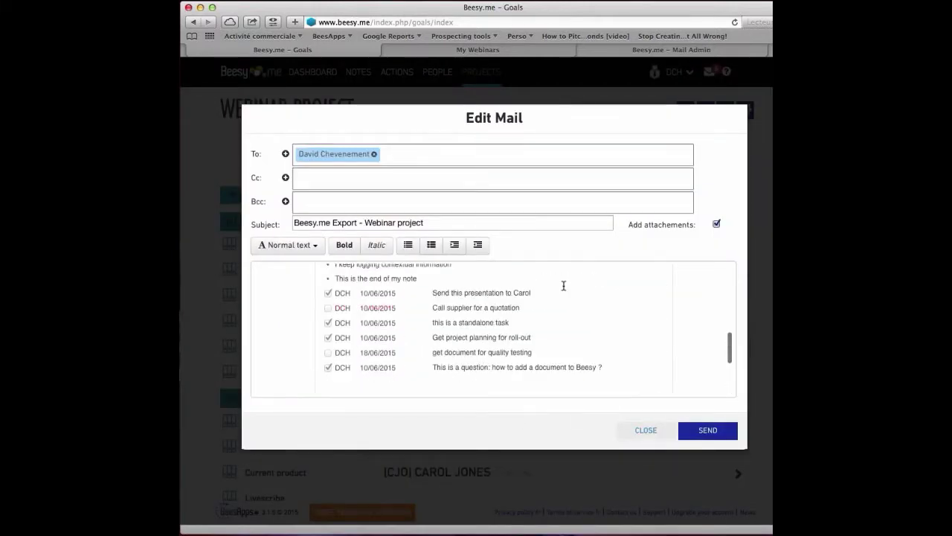
{"action": "scroll", "coordinate": [564, 287], "scroll_direction": "down", "scroll_amount": 6}
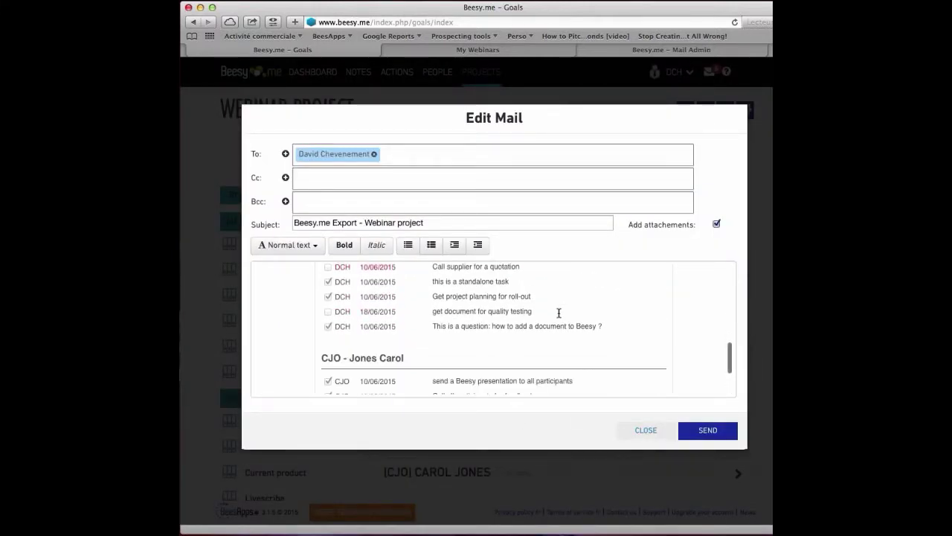
{"action": "scroll", "coordinate": [400, 360], "scroll_direction": "up", "scroll_amount": 2}
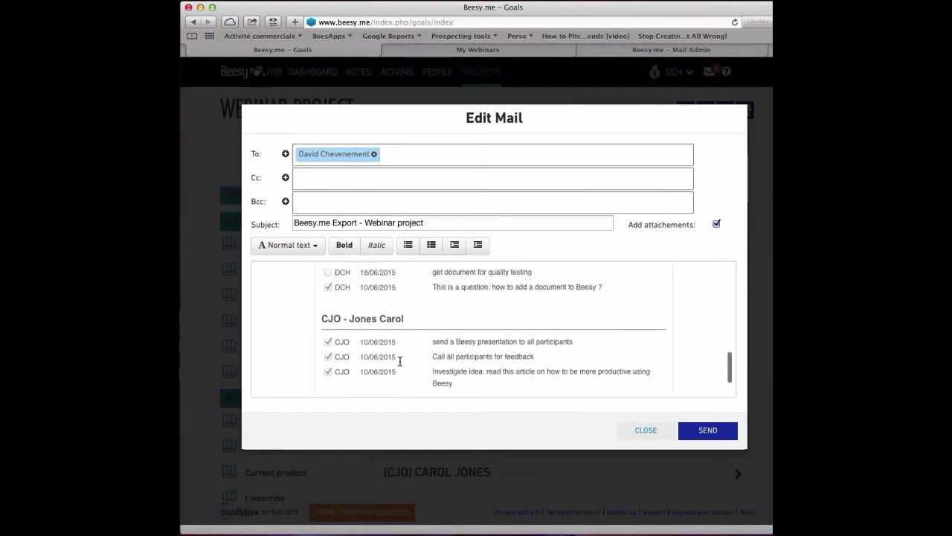
{"action": "scroll", "coordinate": [372, 343], "scroll_direction": "down", "scroll_amount": 2}
{"action": "scroll", "coordinate": [368, 339], "scroll_direction": "up", "scroll_amount": 1}
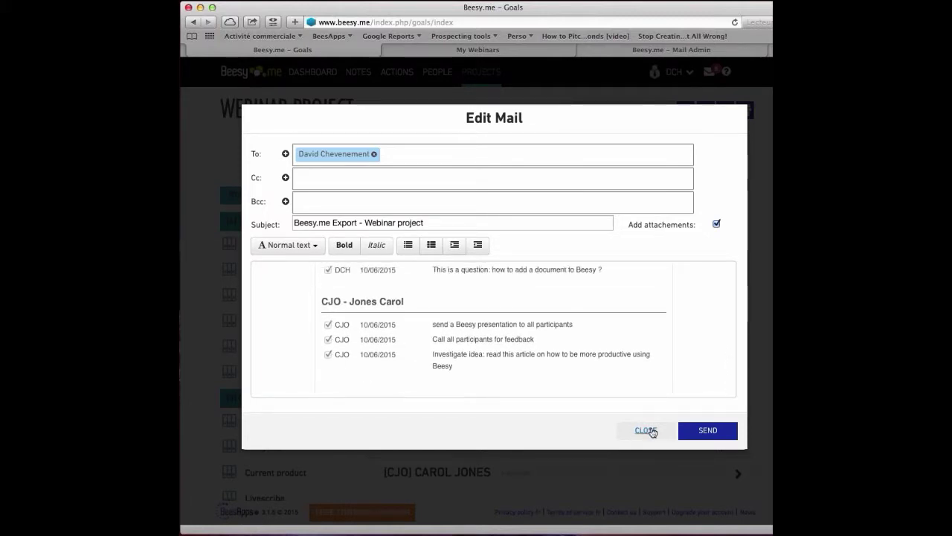
{"action": "left_click", "coordinate": [646, 430]}
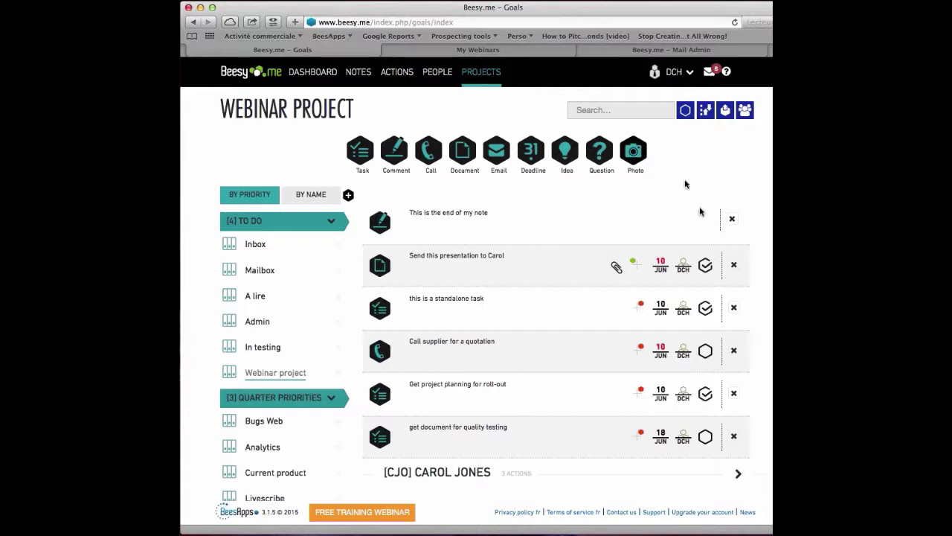
Step: Expand the [CJO] group header and scroll through its actions in the Webinar project
{"action": "left_click", "coordinate": [738, 473]}
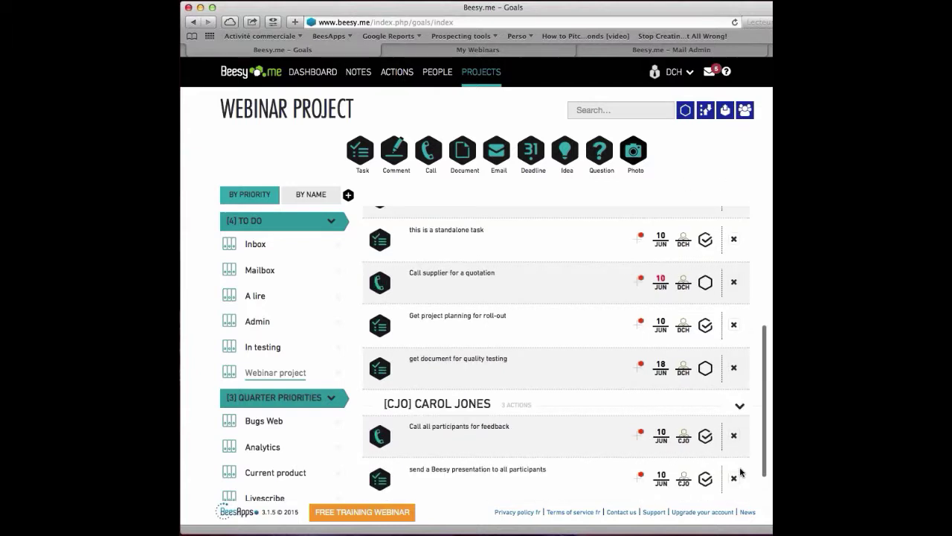
{"action": "scroll", "coordinate": [691, 374], "scroll_direction": "up", "scroll_amount": 5}
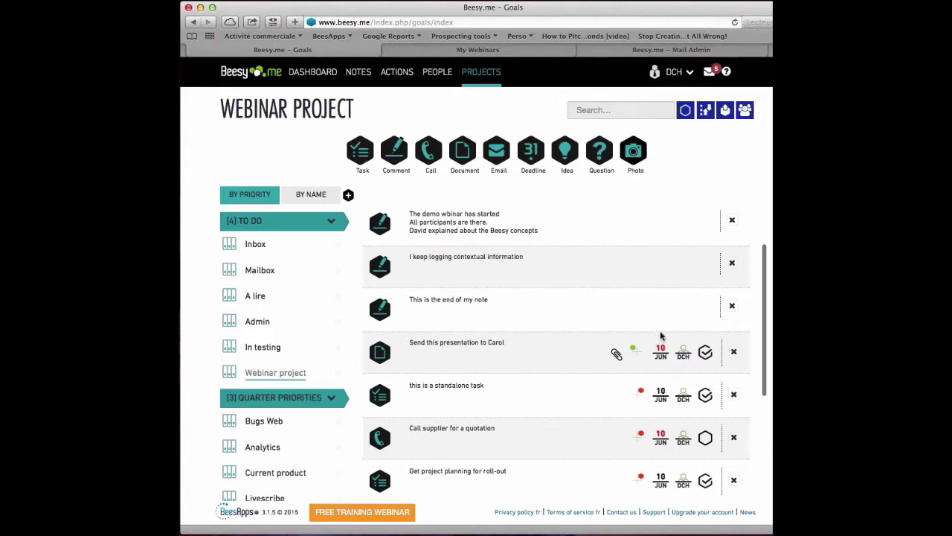
{"action": "scroll", "coordinate": [588, 353], "scroll_direction": "down", "scroll_amount": 3}
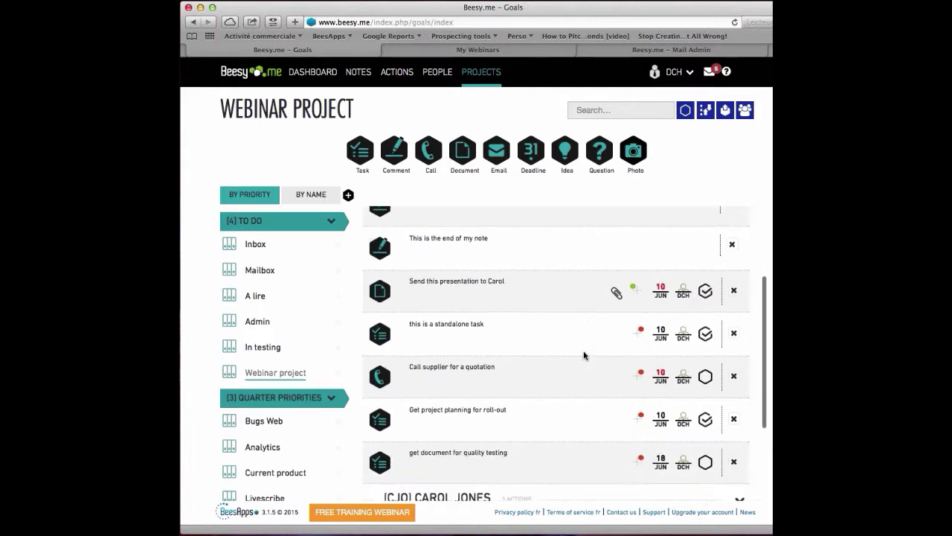
{"action": "scroll", "coordinate": [596, 365], "scroll_direction": "up", "scroll_amount": 1}
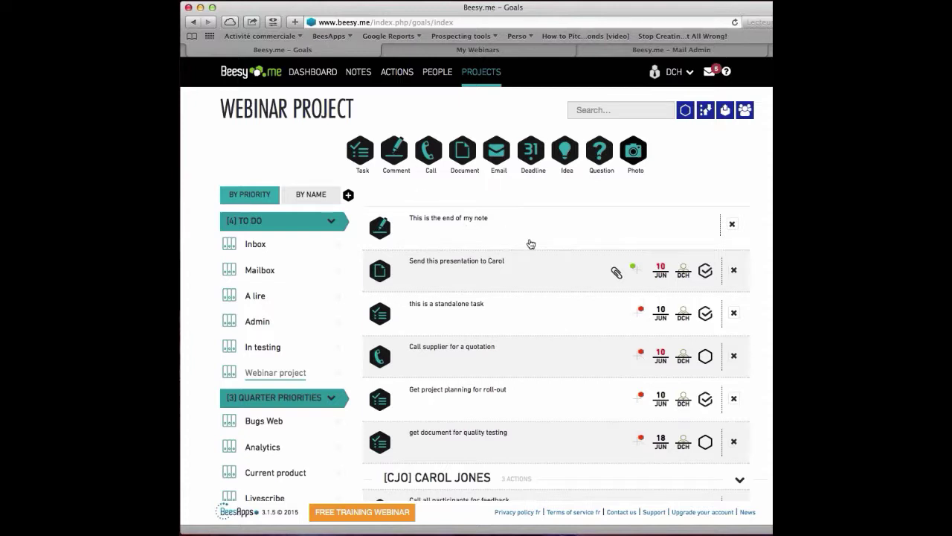
{"action": "scroll", "coordinate": [530, 244], "scroll_direction": "down", "scroll_amount": 3}
{"action": "scroll", "coordinate": [590, 342], "scroll_direction": "up", "scroll_amount": 7}
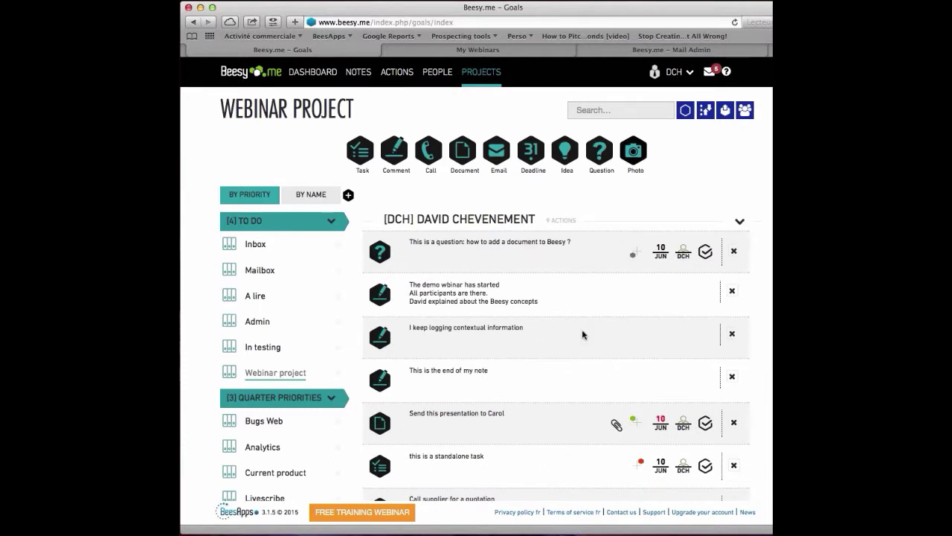
Step: Open the Demo note from Notes, review its entries, and return to Your Notes
{"action": "left_click", "coordinate": [360, 78]}
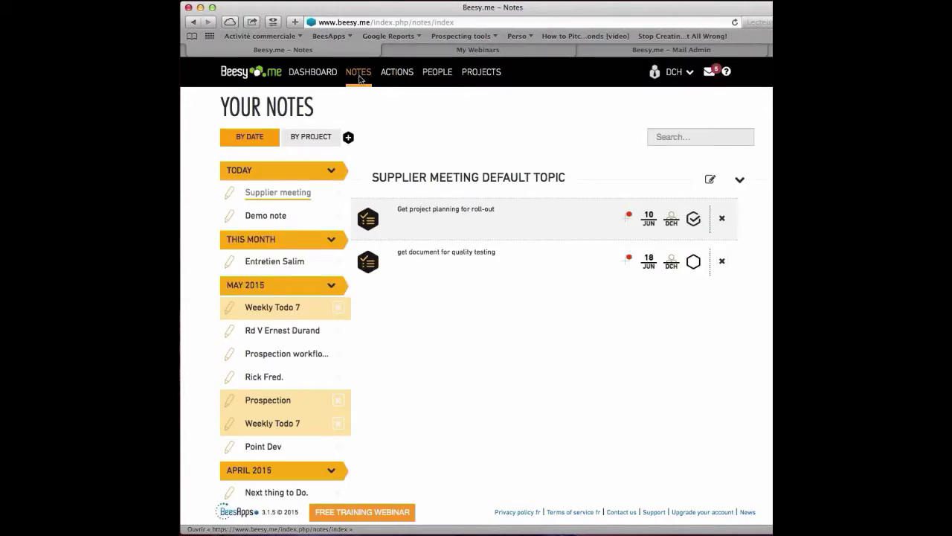
{"action": "left_click", "coordinate": [289, 223]}
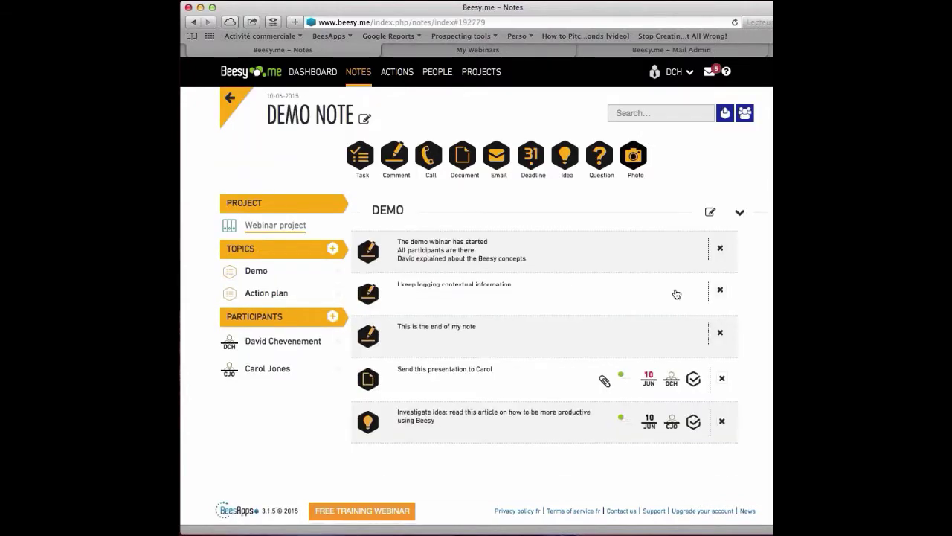
{"action": "scroll", "coordinate": [676, 383], "scroll_direction": "down", "scroll_amount": 3}
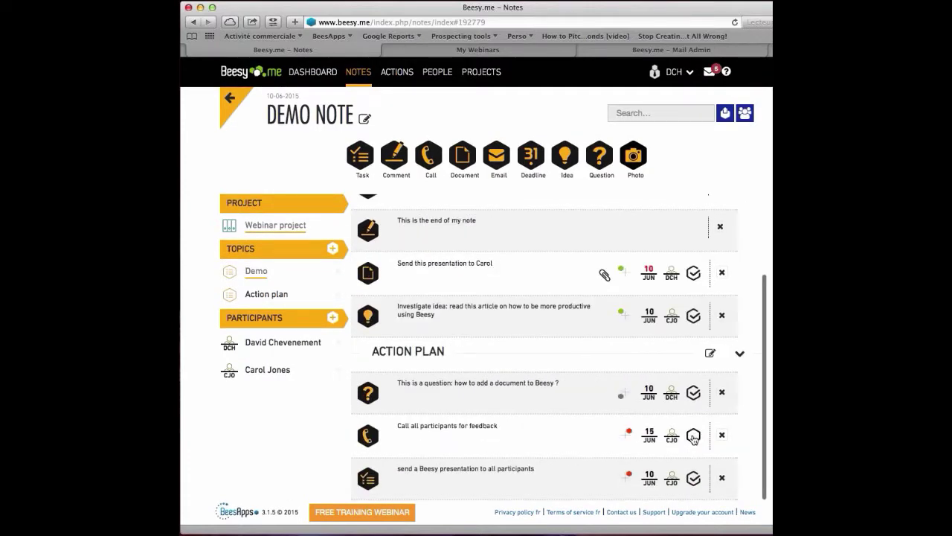
{"action": "scroll", "coordinate": [524, 335], "scroll_direction": "up", "scroll_amount": 3}
{"action": "scroll", "coordinate": [522, 334], "scroll_direction": "down", "scroll_amount": 3}
{"action": "scroll", "coordinate": [561, 269], "scroll_direction": "up", "scroll_amount": 3}
{"action": "scroll", "coordinate": [561, 268], "scroll_direction": "down", "scroll_amount": 3}
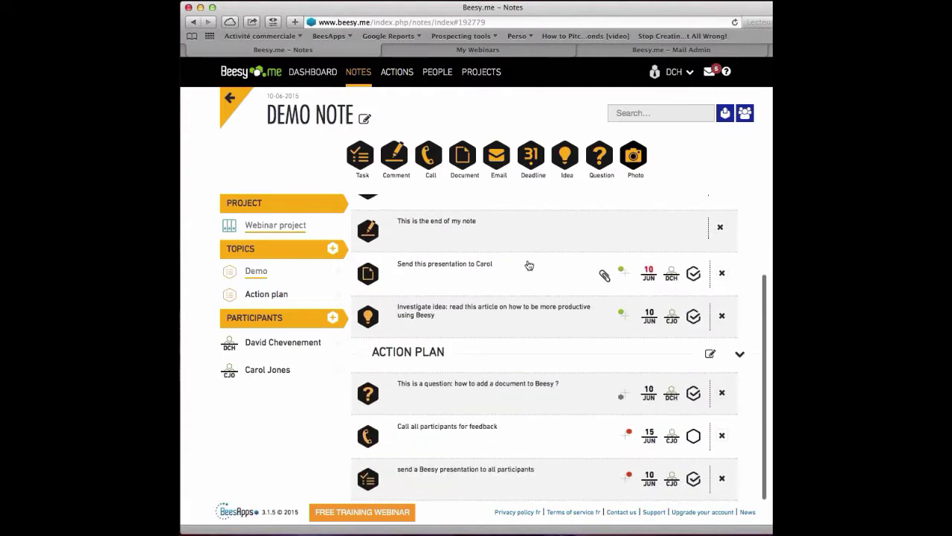
{"action": "scroll", "coordinate": [528, 264], "scroll_direction": "up", "scroll_amount": 3}
{"action": "left_click", "coordinate": [236, 104]}
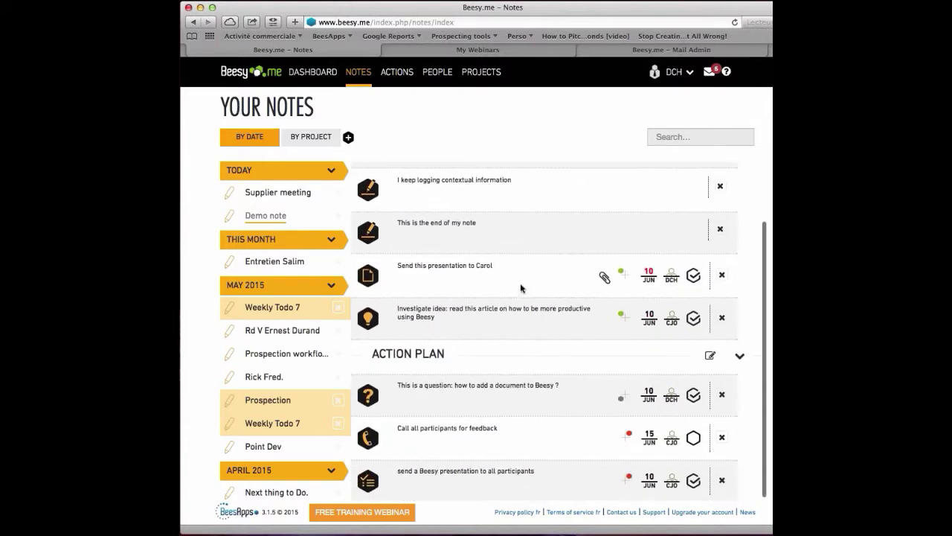
{"action": "scroll", "coordinate": [520, 283], "scroll_direction": "up", "scroll_amount": 2}
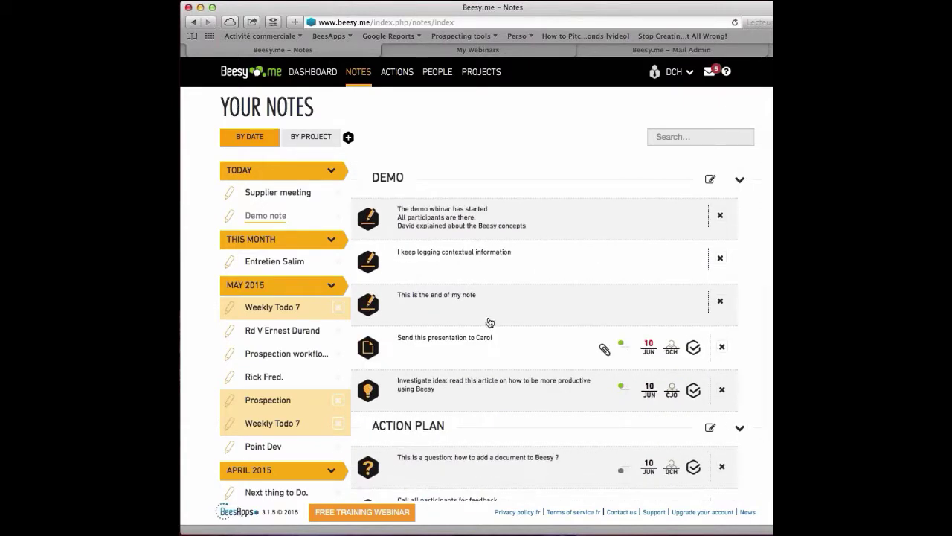
{"action": "scroll", "coordinate": [488, 320], "scroll_direction": "up", "scroll_amount": 1}
Step: Create 'Demo note follow-up' from the previous Demo note, carrying over its open call action
{"action": "left_click", "coordinate": [348, 137]}
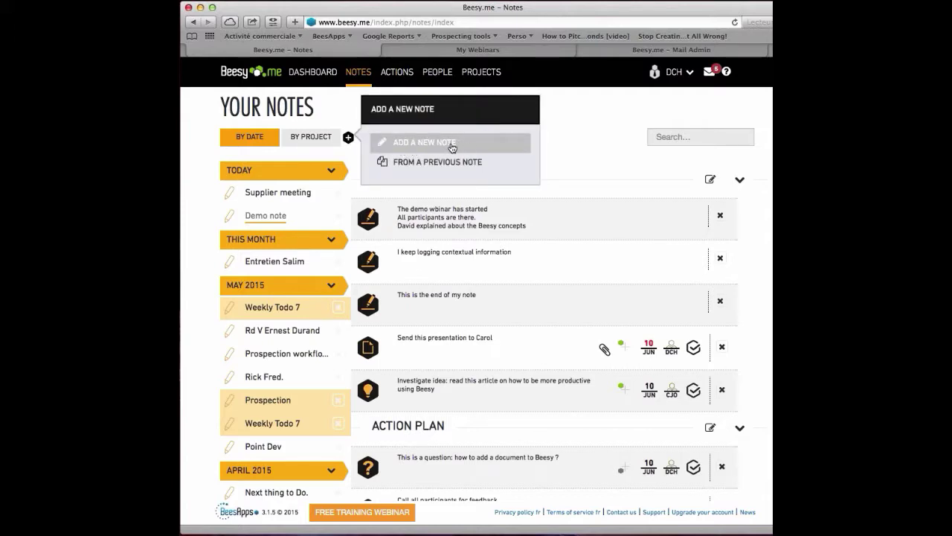
{"action": "left_click", "coordinate": [421, 162]}
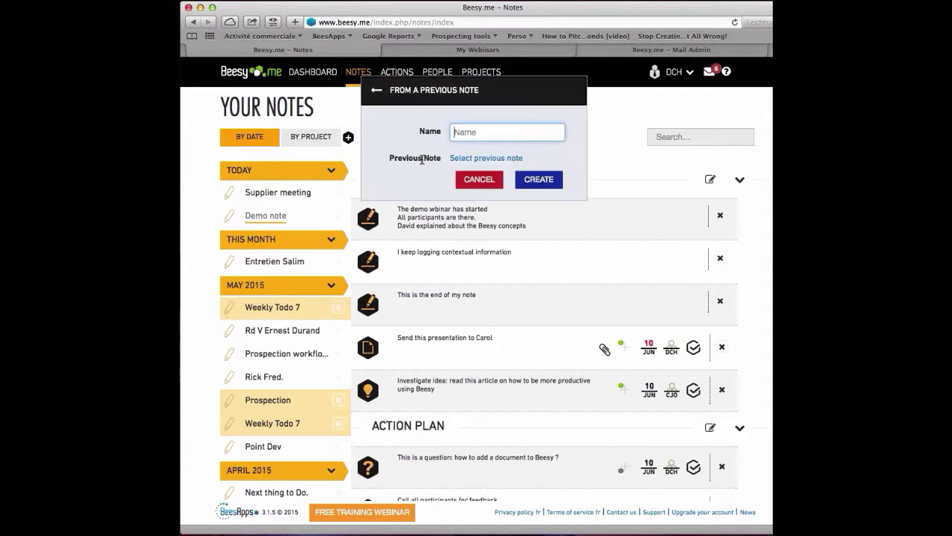
{"action": "left_click", "coordinate": [477, 159]}
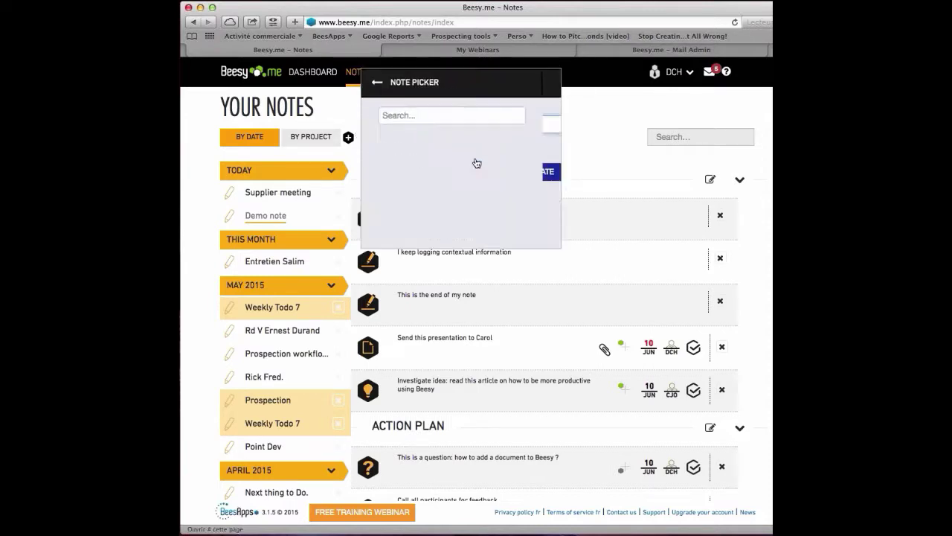
{"action": "left_click", "coordinate": [425, 174]}
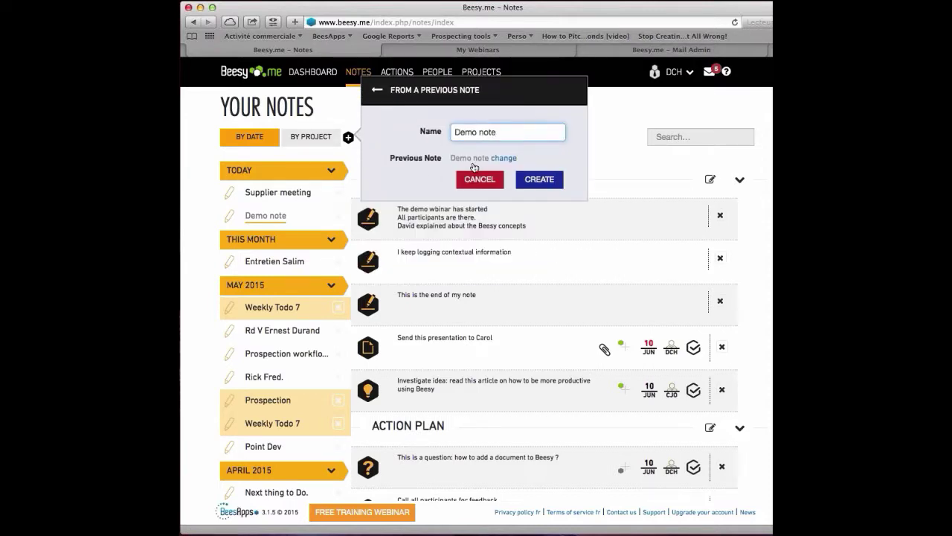
{"action": "type", "text": "follow-up"}
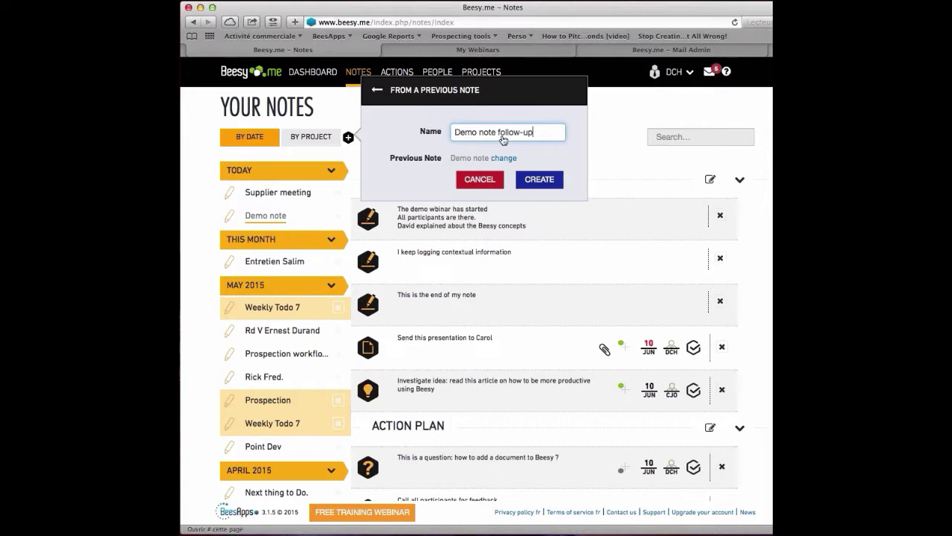
{"action": "left_click", "coordinate": [536, 181]}
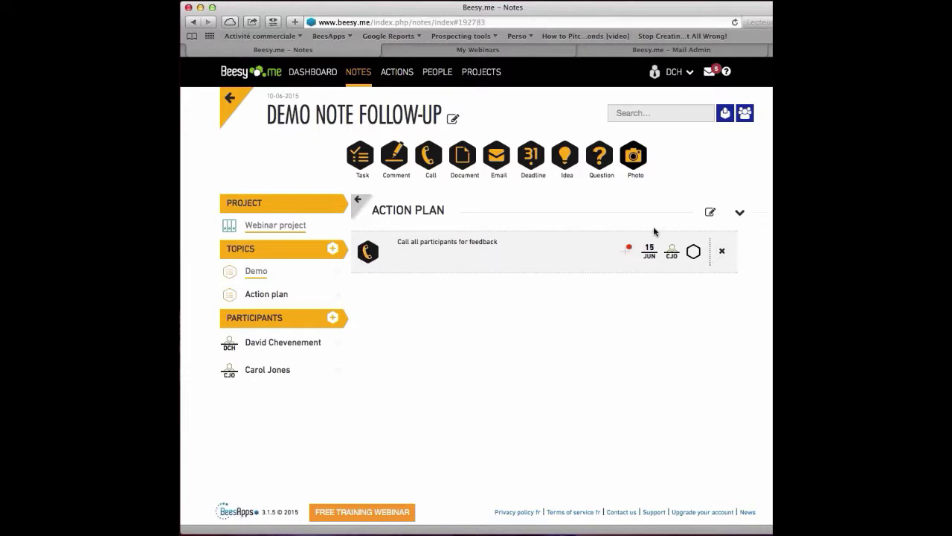
Step: Open an Export to Mail draft for the Demo note follow-up
{"action": "left_click", "coordinate": [727, 117]}
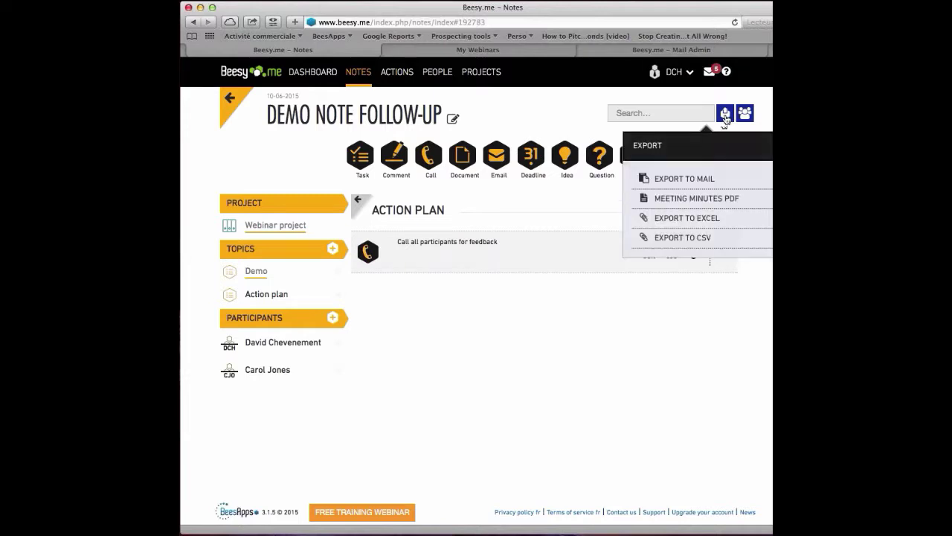
{"action": "left_click", "coordinate": [691, 178]}
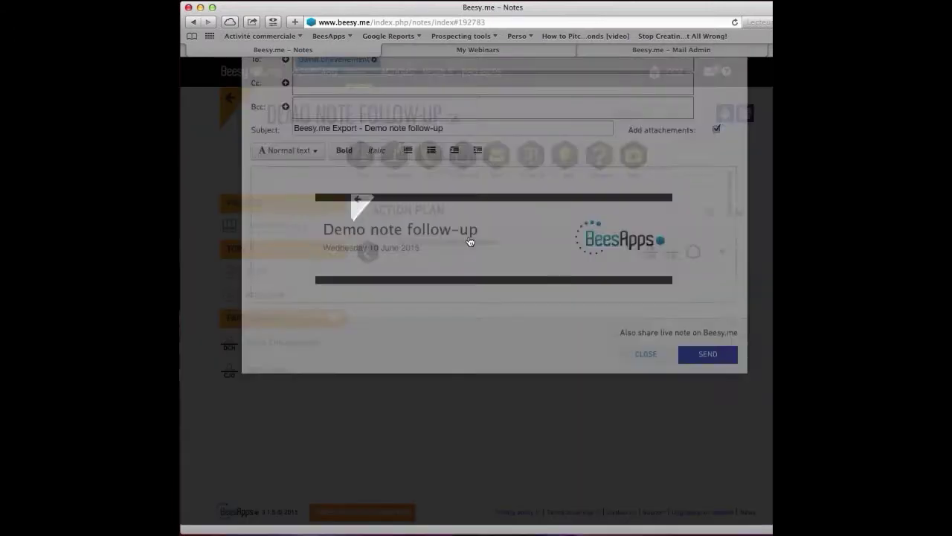
{"action": "scroll", "coordinate": [443, 293], "scroll_direction": "down", "scroll_amount": 3}
{"action": "scroll", "coordinate": [444, 297], "scroll_direction": "down", "scroll_amount": 3}
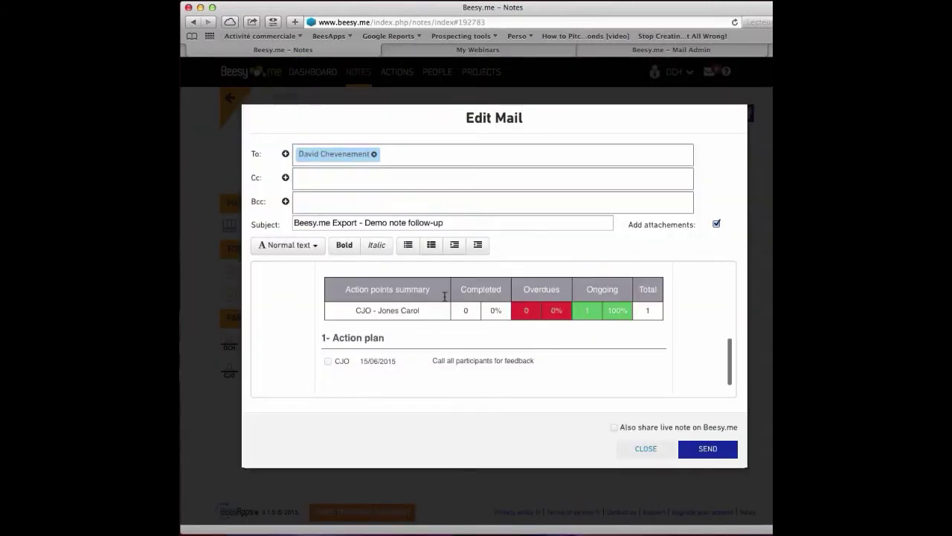
{"action": "scroll", "coordinate": [421, 283], "scroll_direction": "up", "scroll_amount": 6}
Step: Write 'Agenda for tomorrow' and 'Please update us on opened actoin' atop the mail body
{"action": "left_click", "coordinate": [389, 276]}
{"action": "type", "text": "Ag"}
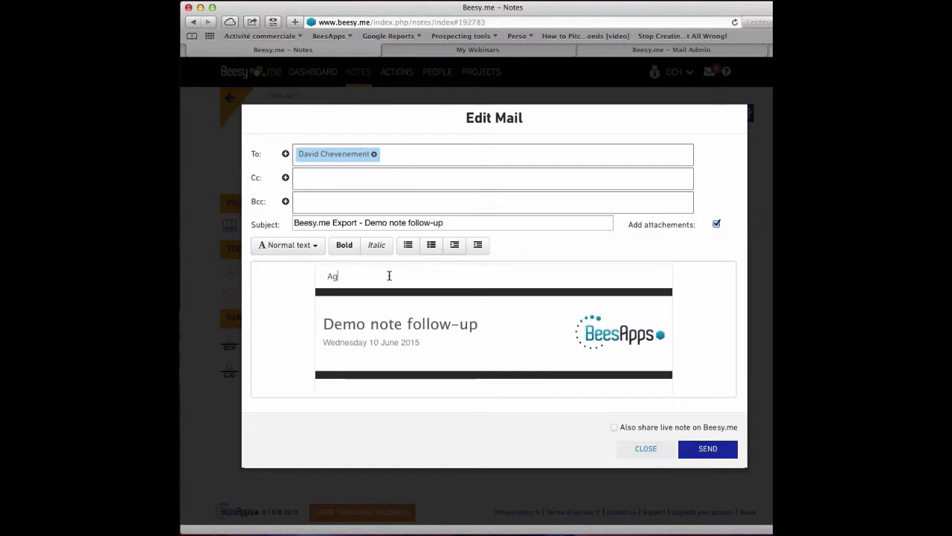
{"action": "type", "text": "enda for tomorrow."}
{"action": "key", "text": "Return"}
{"action": "type", "text": "Ple"}
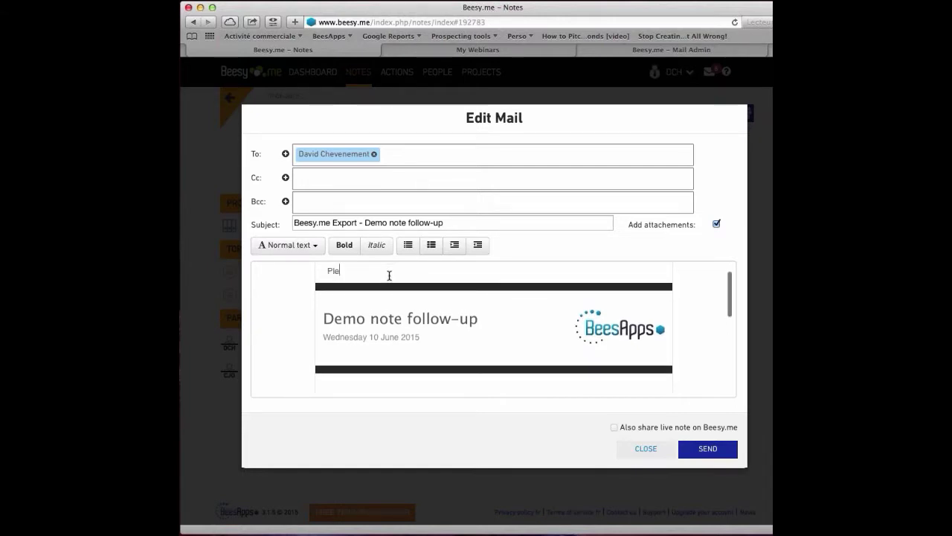
{"action": "type", "text": "ase update "}
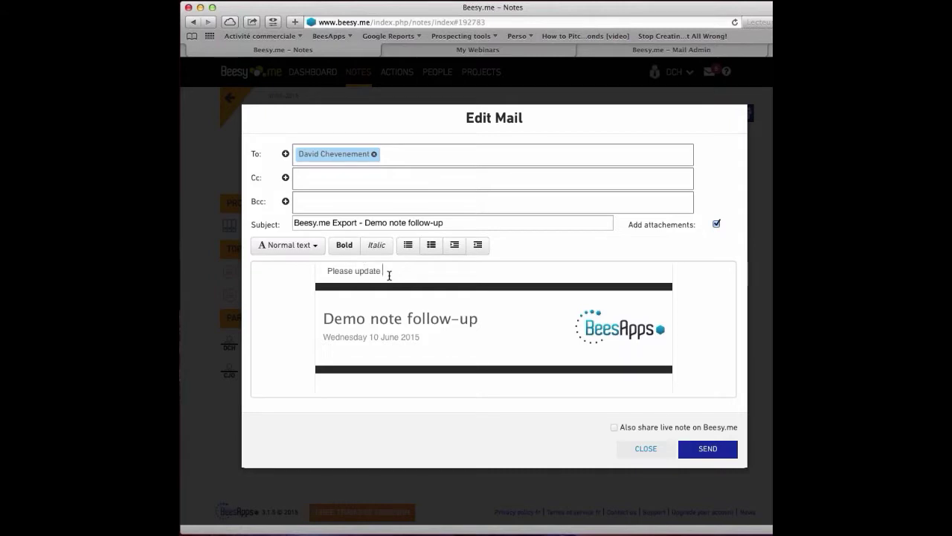
{"action": "type", "text": "us on opened actoin"}
{"action": "scroll", "coordinate": [395, 274], "scroll_direction": "down", "scroll_amount": 2}
{"action": "scroll", "coordinate": [400, 273], "scroll_direction": "up", "scroll_amount": 2}
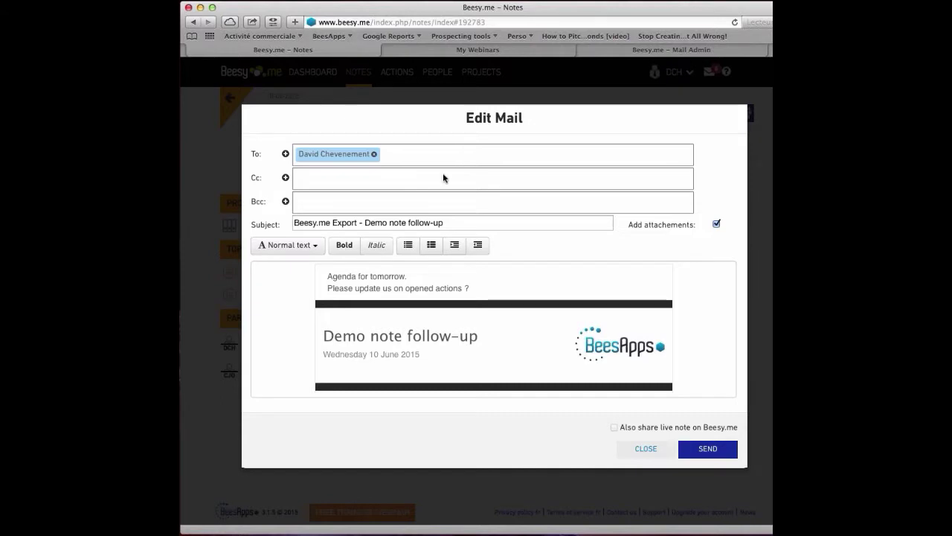
{"action": "left_click", "coordinate": [429, 153]}
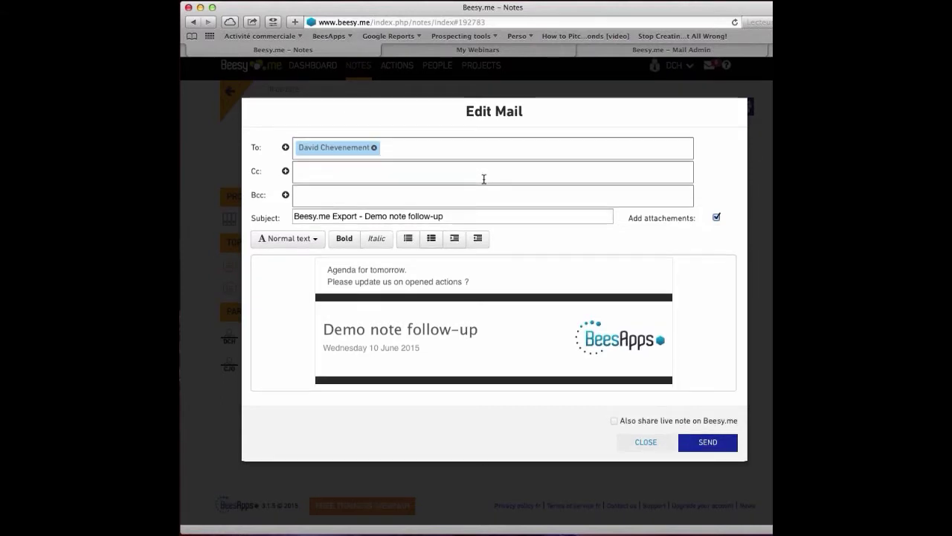
{"action": "scroll", "coordinate": [484, 315], "scroll_direction": "down", "scroll_amount": 3}
{"action": "scroll", "coordinate": [484, 315], "scroll_direction": "down", "scroll_amount": 5}
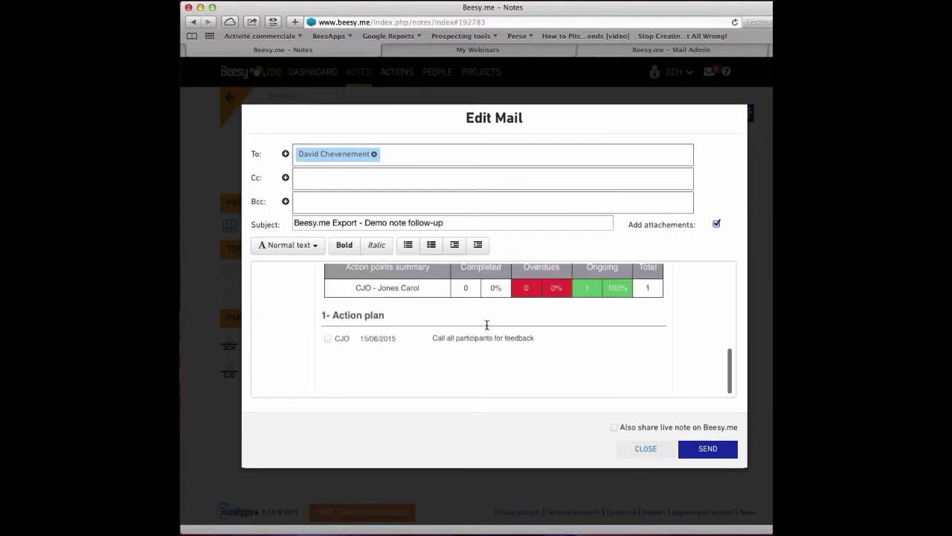
Step: Discard the follow-up email draft and go back to the original Demo note
{"action": "left_click", "coordinate": [644, 449]}
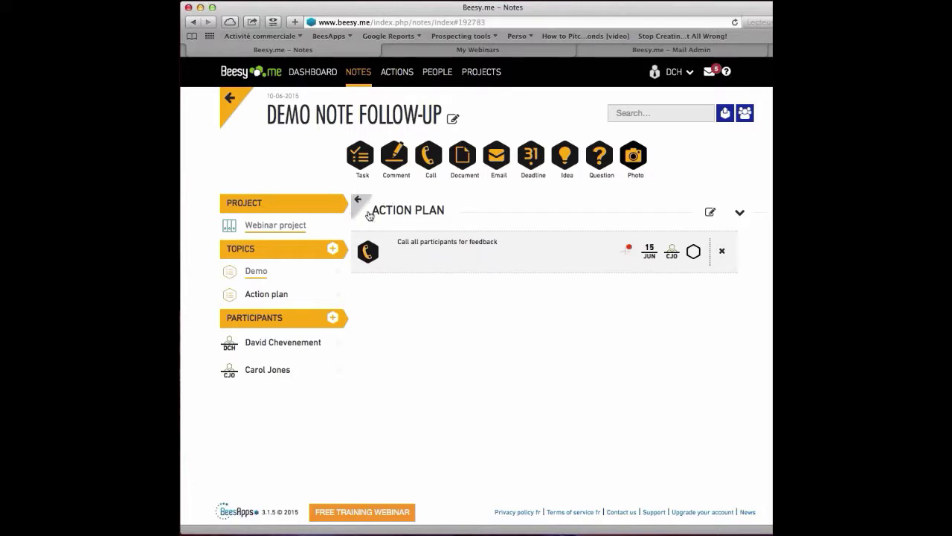
{"action": "left_click", "coordinate": [358, 201]}
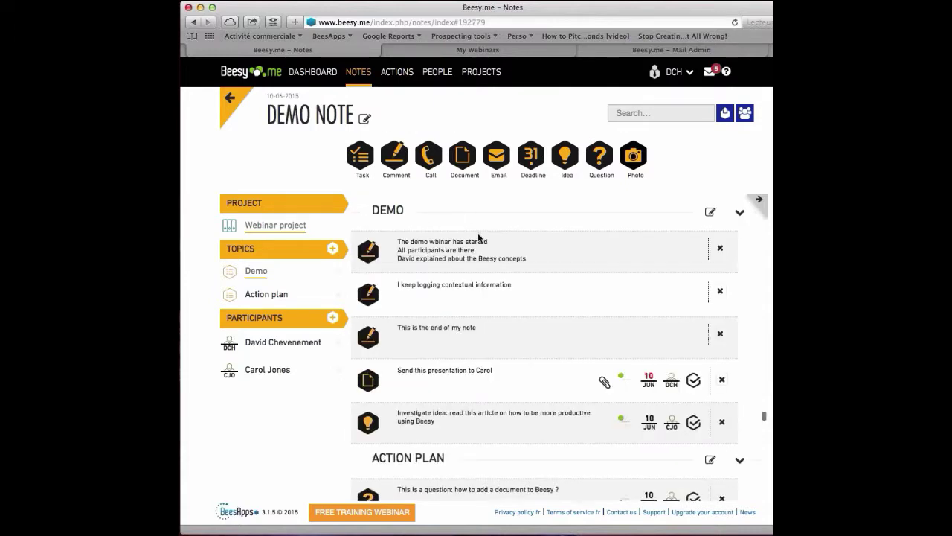
{"action": "scroll", "coordinate": [483, 240], "scroll_direction": "down", "scroll_amount": 3}
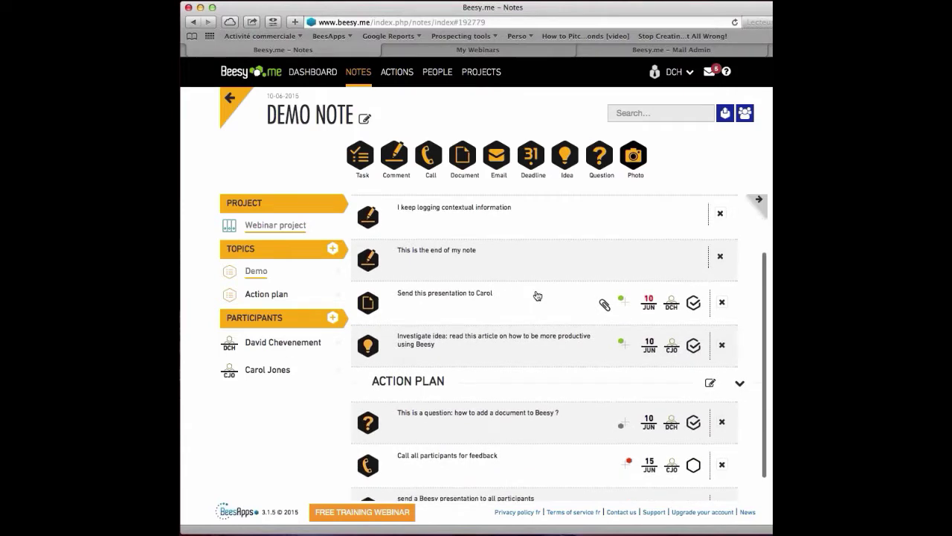
{"action": "scroll", "coordinate": [537, 296], "scroll_direction": "up", "scroll_amount": 3}
Step: Review the Demo note's comments, tasks and Action Plan items, then bring up its export choices
{"action": "scroll", "coordinate": [590, 259], "scroll_direction": "down", "scroll_amount": 1}
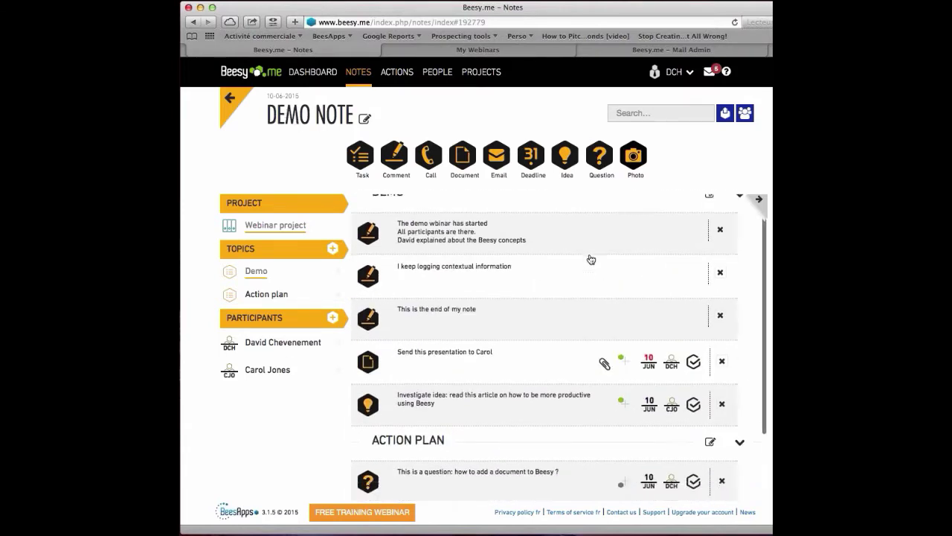
{"action": "scroll", "coordinate": [590, 259], "scroll_direction": "down", "scroll_amount": 3}
{"action": "scroll", "coordinate": [590, 259], "scroll_direction": "up", "scroll_amount": 4}
{"action": "scroll", "coordinate": [591, 259], "scroll_direction": "down", "scroll_amount": 2}
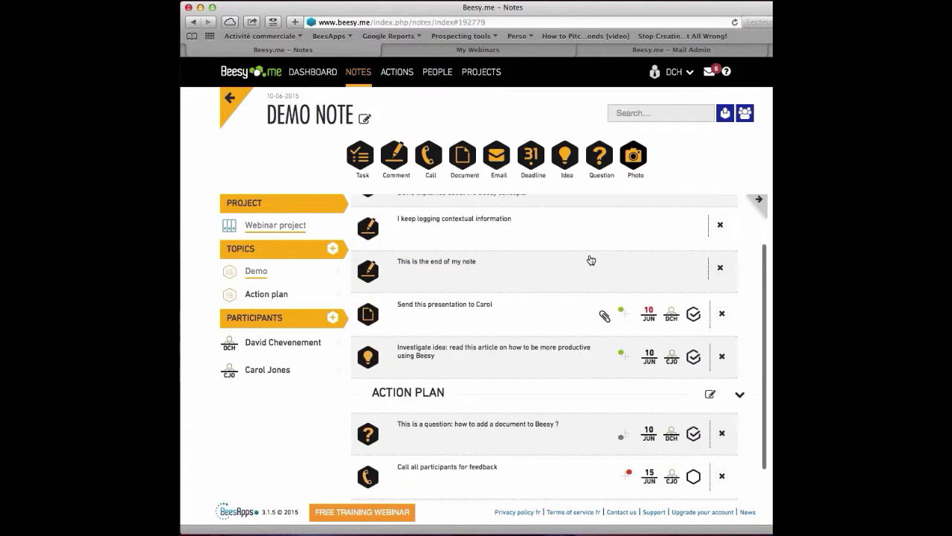
{"action": "scroll", "coordinate": [591, 260], "scroll_direction": "up", "scroll_amount": 2}
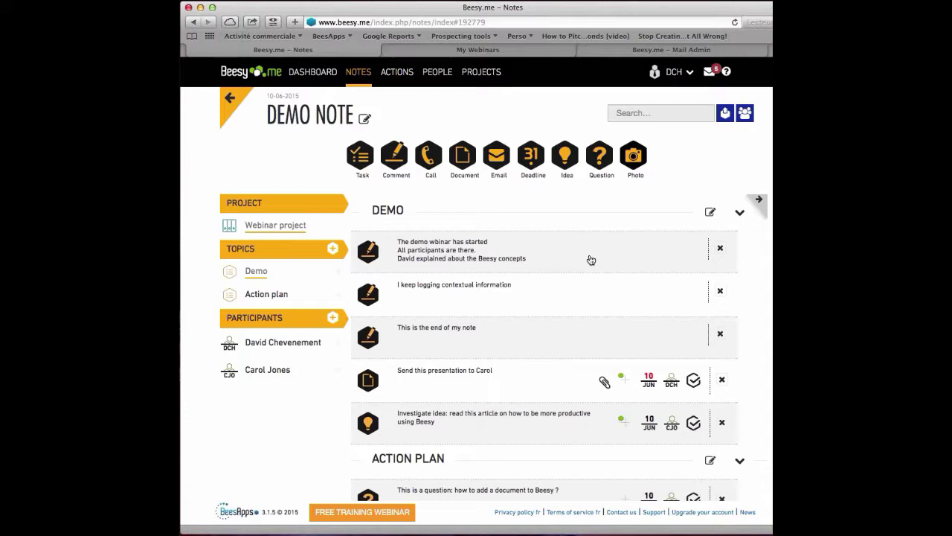
{"action": "scroll", "coordinate": [610, 305], "scroll_direction": "down", "scroll_amount": 3}
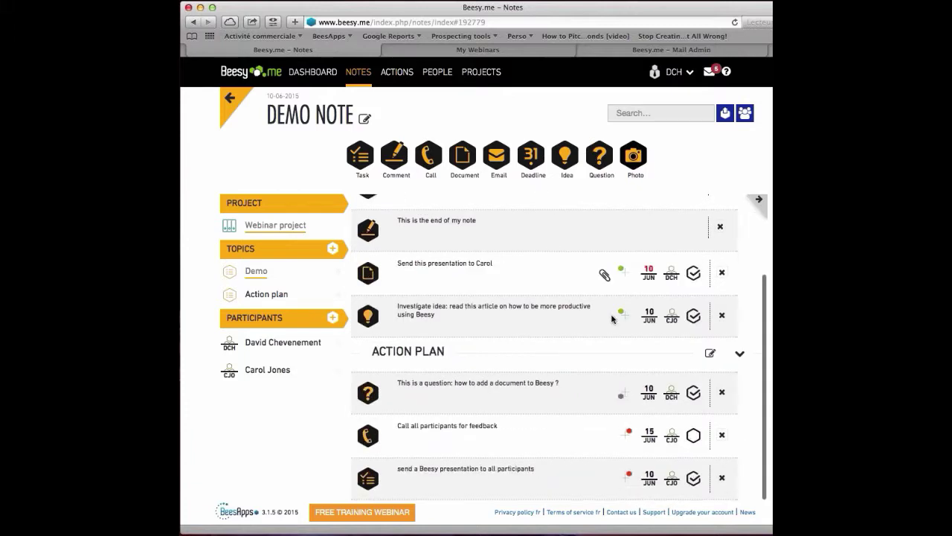
{"action": "scroll", "coordinate": [612, 319], "scroll_direction": "up", "scroll_amount": 3}
{"action": "left_click", "coordinate": [726, 114]}
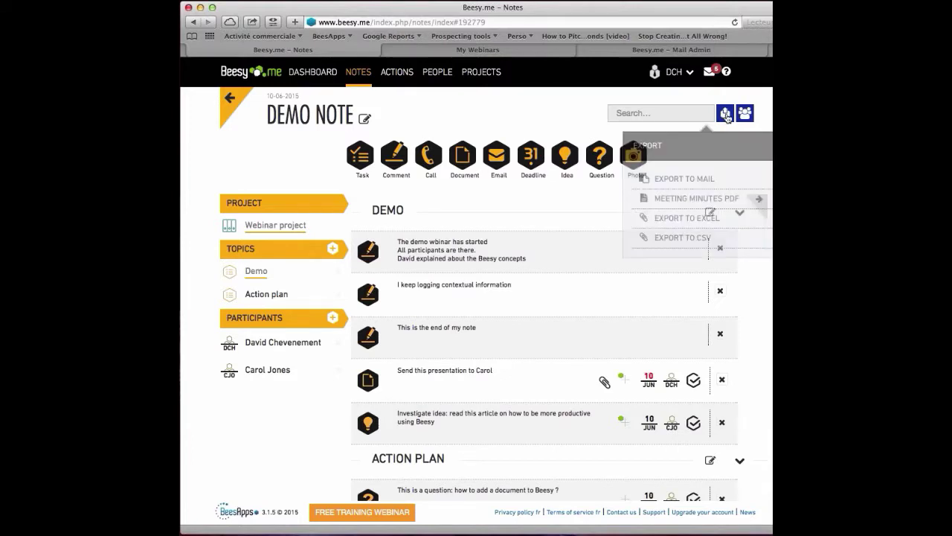
{"action": "left_click", "coordinate": [696, 178]}
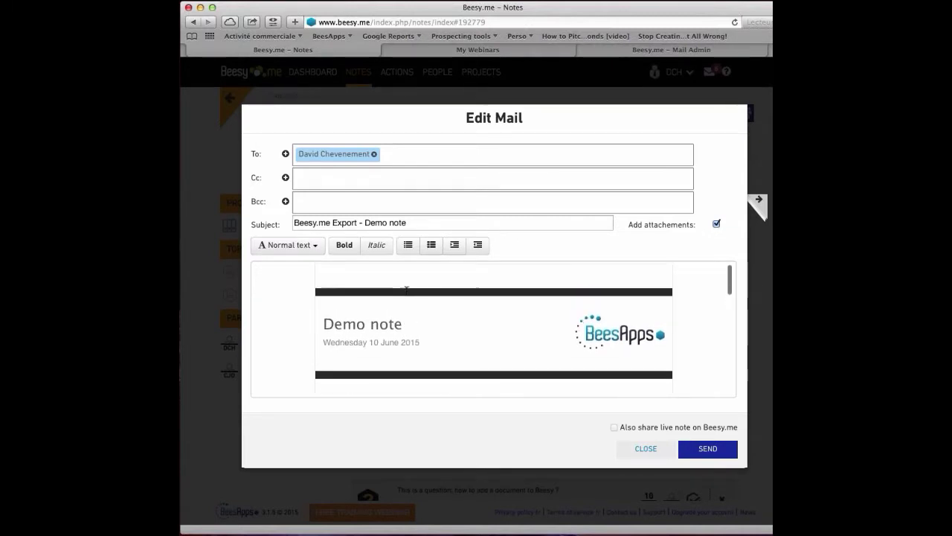
{"action": "scroll", "coordinate": [405, 290], "scroll_direction": "down", "scroll_amount": 10}
{"action": "scroll", "coordinate": [386, 305], "scroll_direction": "down", "scroll_amount": 3}
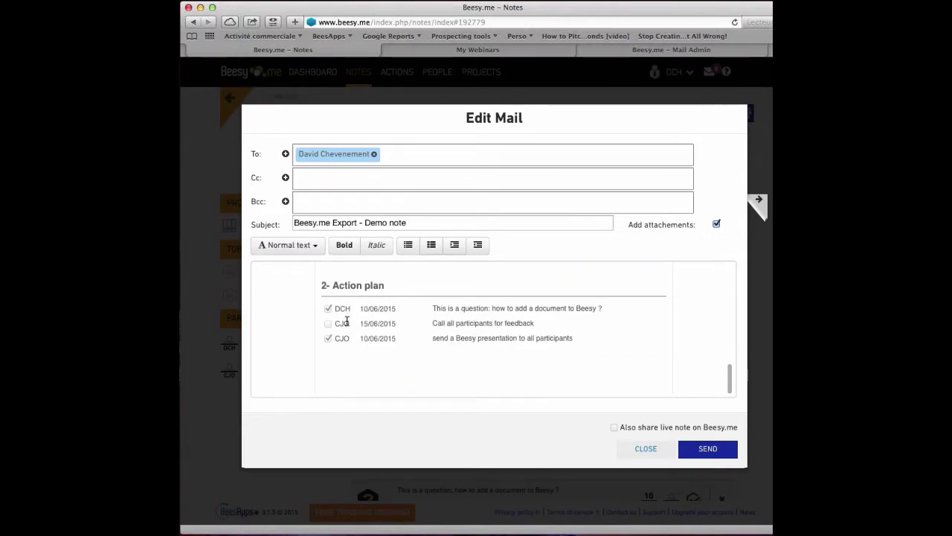
{"action": "scroll", "coordinate": [349, 321], "scroll_direction": "up", "scroll_amount": 10}
{"action": "scroll", "coordinate": [350, 321], "scroll_direction": "up", "scroll_amount": 5}
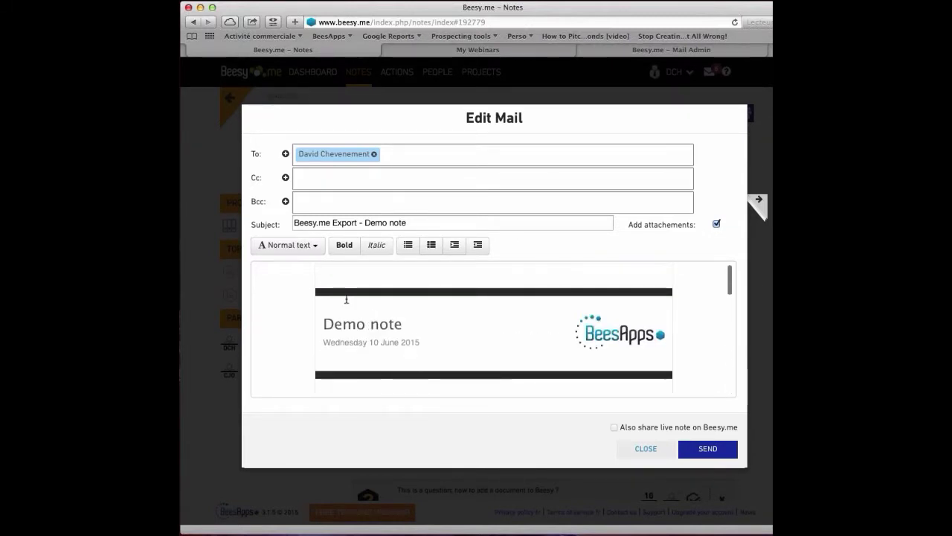
{"action": "left_click", "coordinate": [644, 449]}
Step: Leave the follow-up action plan for the full Demo note and open the DCH account menu
{"action": "left_click", "coordinate": [758, 199]}
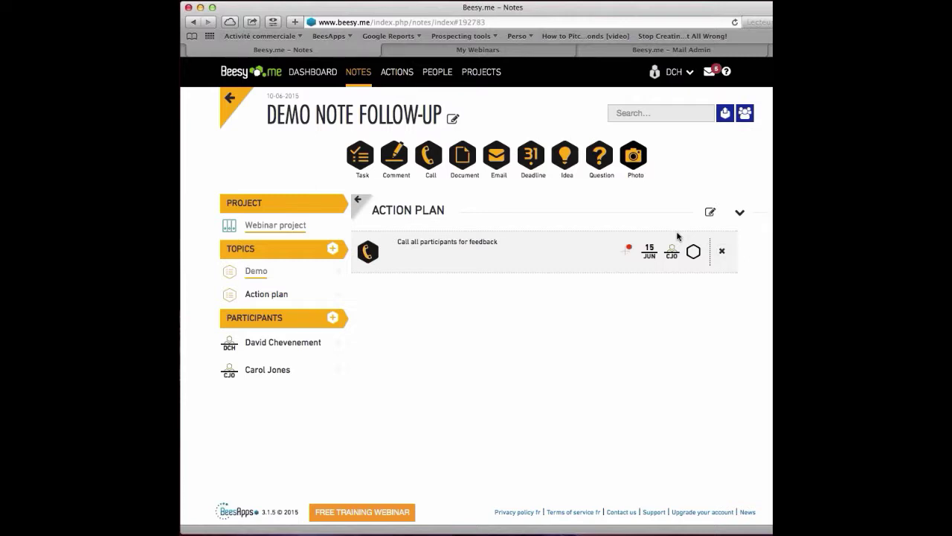
{"action": "left_click", "coordinate": [363, 200]}
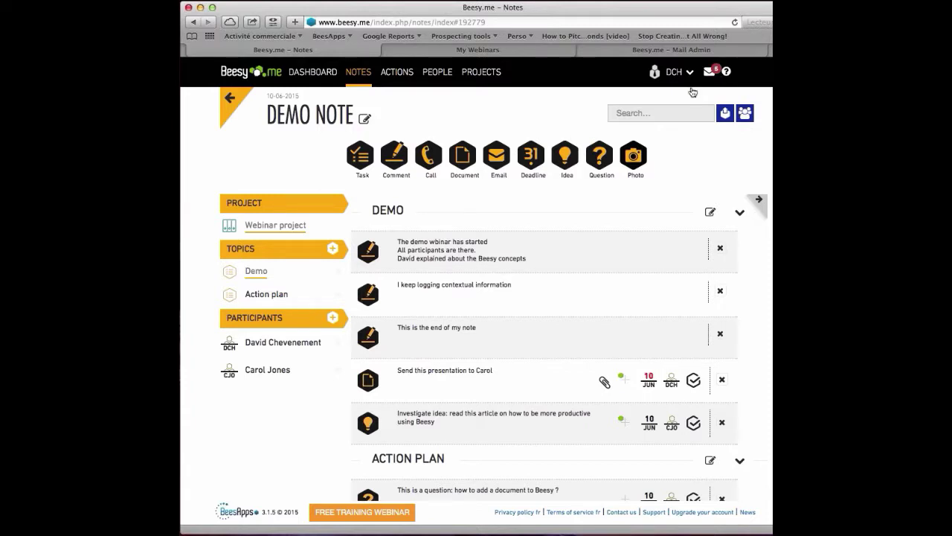
{"action": "left_click", "coordinate": [679, 72]}
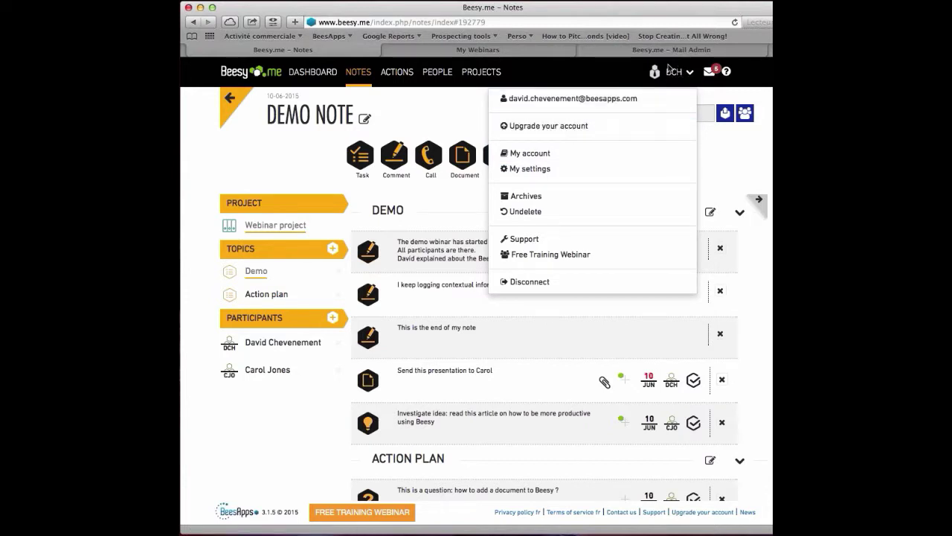
Step: On the account information page, select the Email to Task address under Create from email data
{"action": "left_click", "coordinate": [556, 100]}
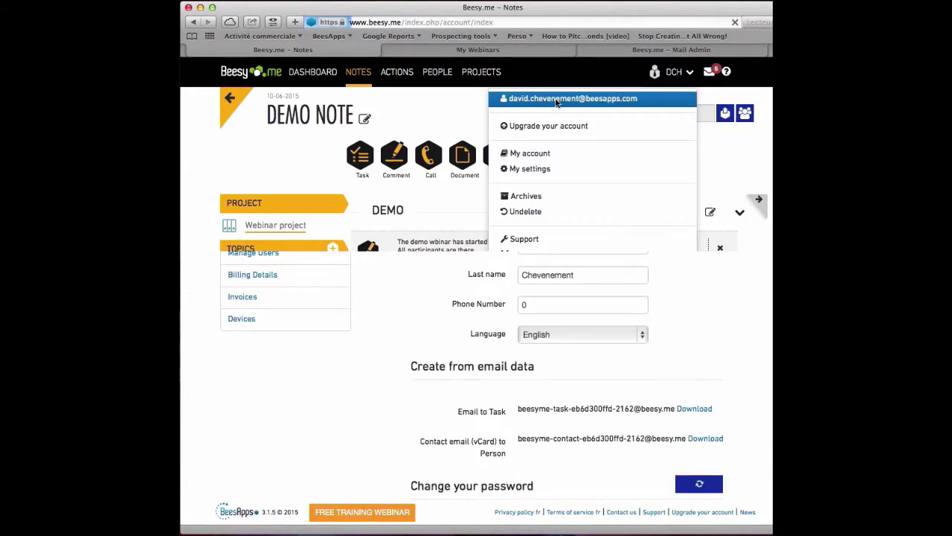
{"action": "scroll", "coordinate": [550, 380], "scroll_direction": "down", "scroll_amount": 3}
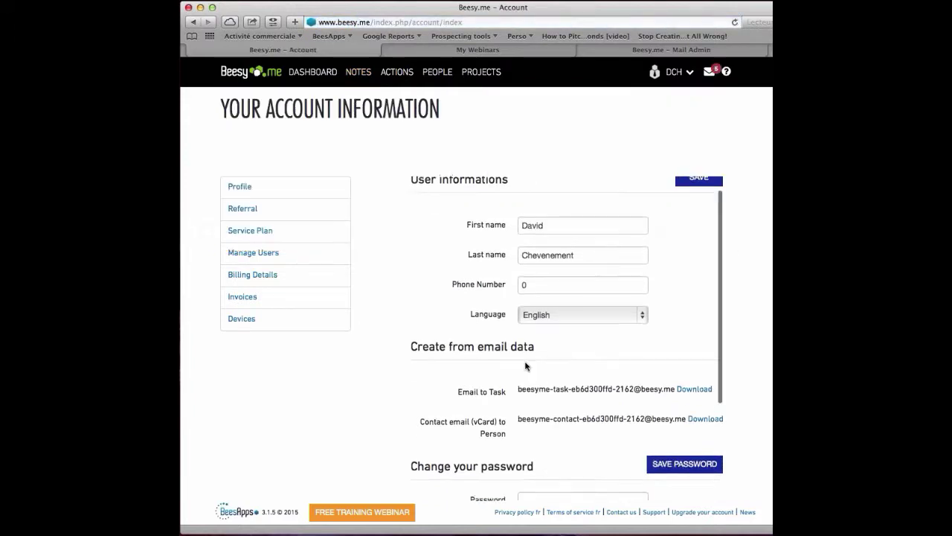
{"action": "left_click_drag", "start_coordinate": [519, 351], "coordinate": [672, 350]}
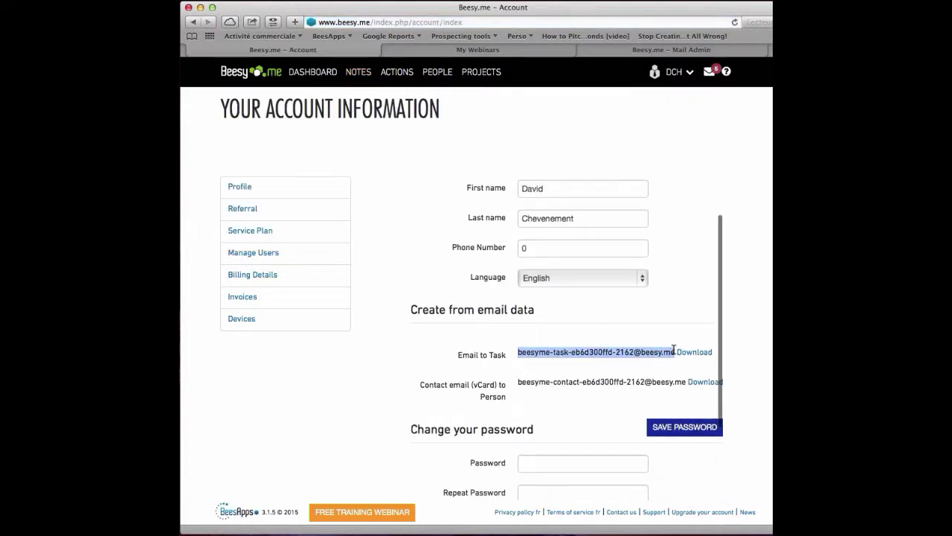
{"action": "left_click", "coordinate": [669, 352]}
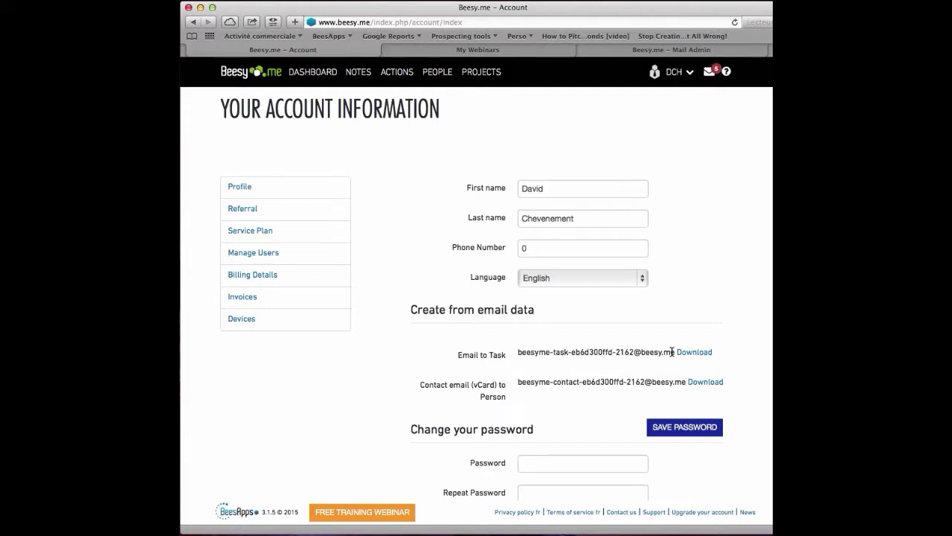
{"action": "left_click_drag", "start_coordinate": [669, 352], "coordinate": [519, 351]}
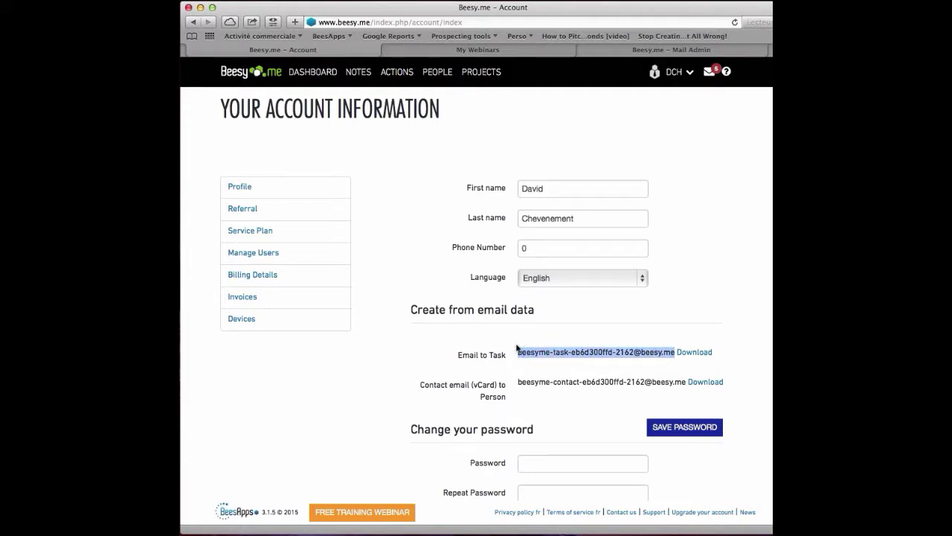
{"action": "left_click", "coordinate": [515, 348]}
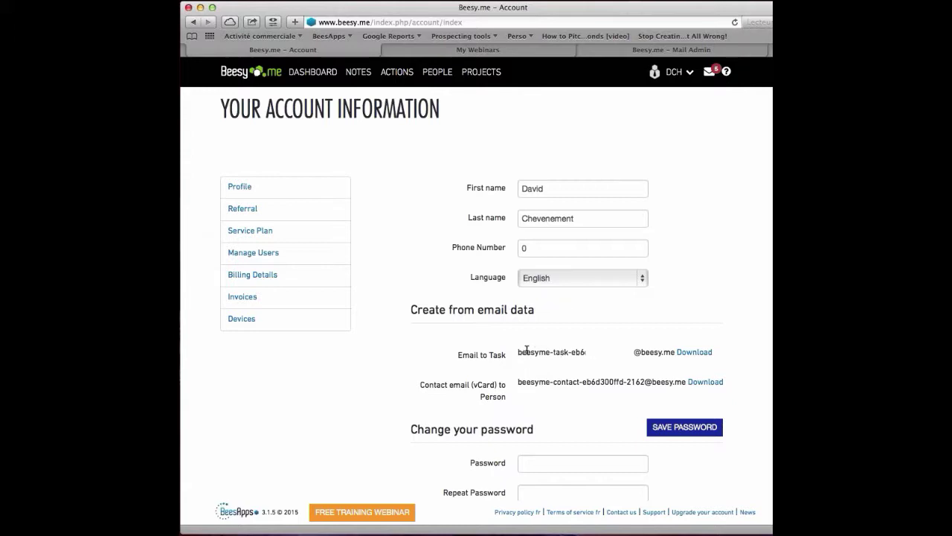
{"action": "left_click_drag", "start_coordinate": [518, 352], "coordinate": [654, 352]}
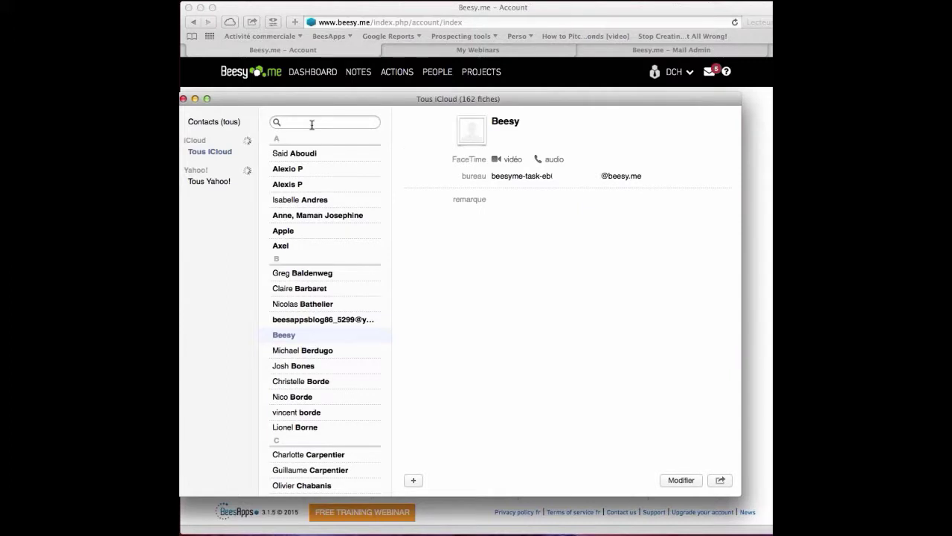
Step: Search Contacts for 'beesy', view the Beesy contact card, then close Contacts
{"action": "left_click", "coordinate": [312, 122]}
{"action": "type", "text": "beesy"}
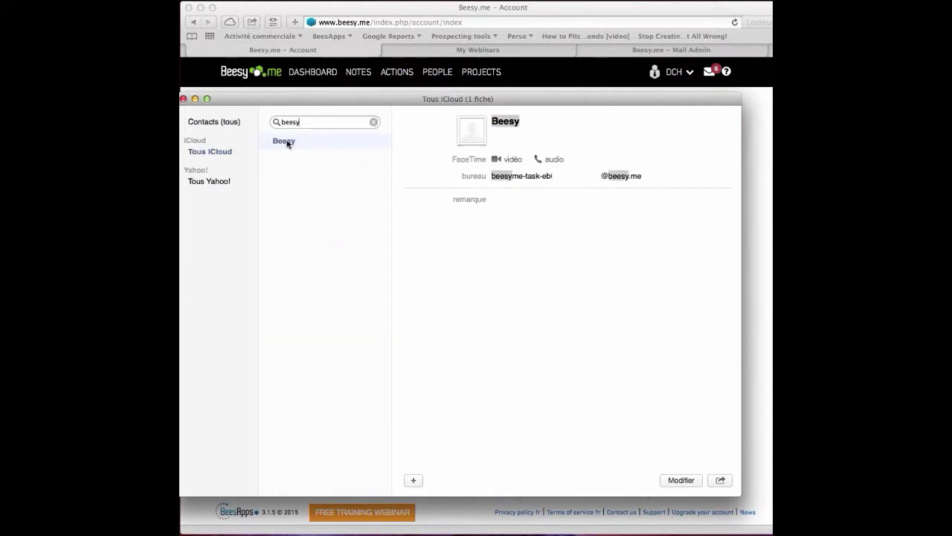
{"action": "left_click", "coordinate": [287, 142]}
{"action": "left_click", "coordinate": [183, 99]}
{"action": "left_click", "coordinate": [185, 100]}
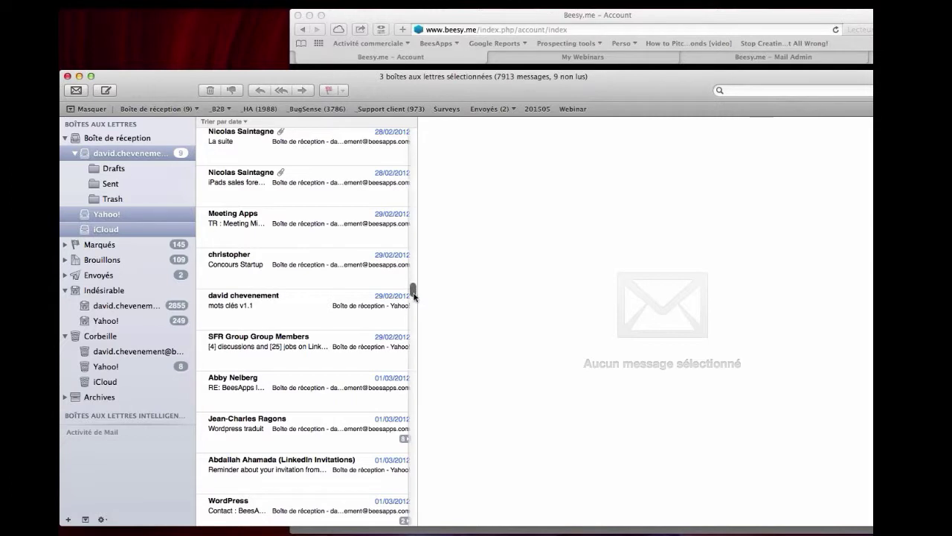
Step: Select the EMMAVILLAS, Booking Division reminder in Boîte de réception and forward it
{"action": "left_click", "coordinate": [414, 133]}
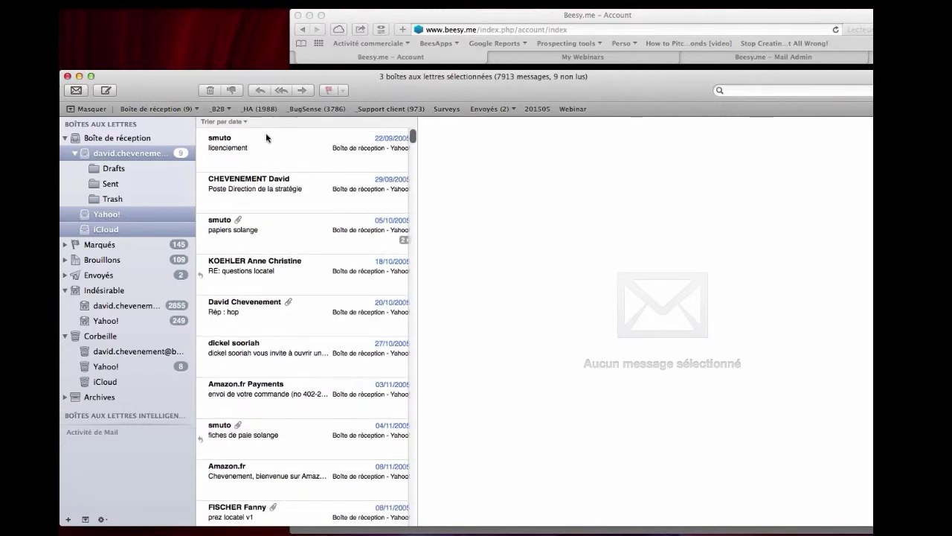
{"action": "left_click", "coordinate": [119, 137]}
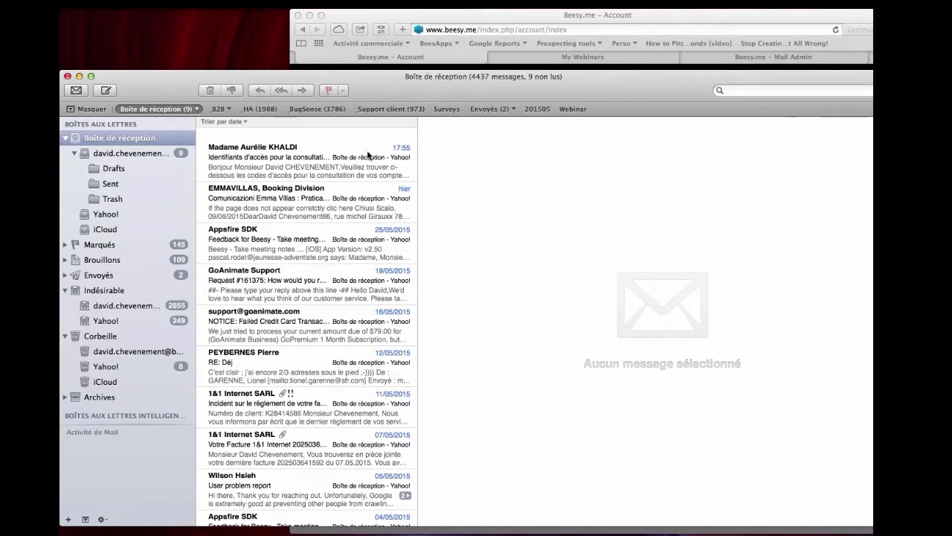
{"action": "left_click", "coordinate": [372, 157]}
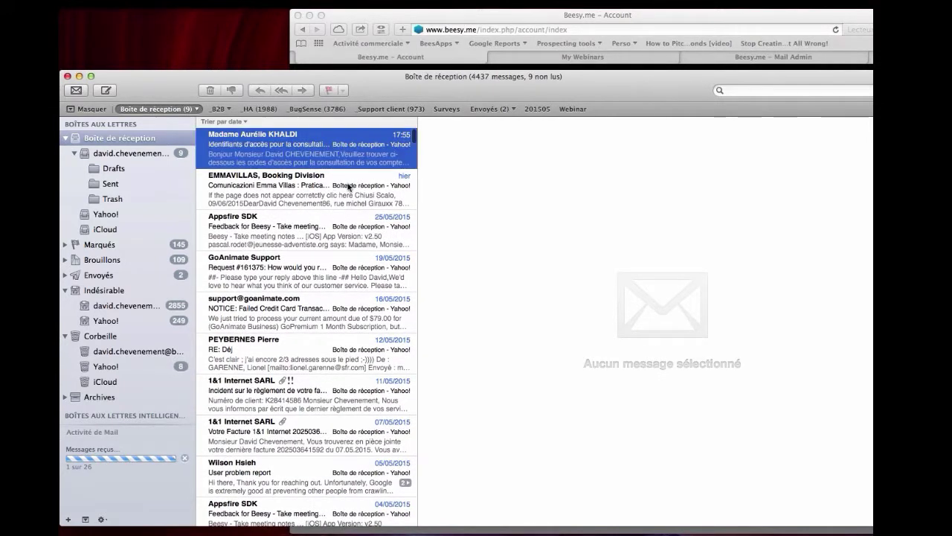
{"action": "left_click", "coordinate": [339, 188]}
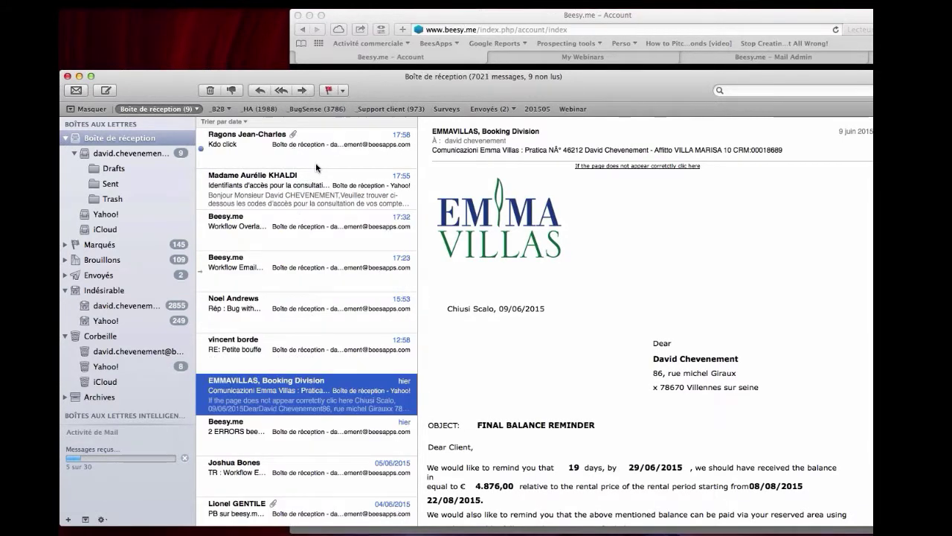
{"action": "left_click", "coordinate": [303, 91]}
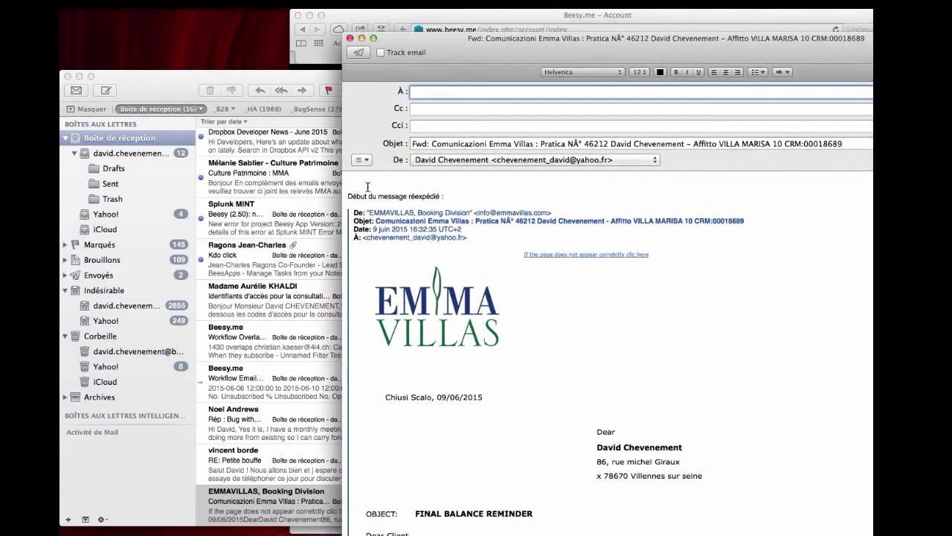
Step: Clear the forwarded body and change the subject to 'Send payment to EmmaVillas'
{"action": "key", "text": "super+a"}
{"action": "key", "text": "BackSpace"}
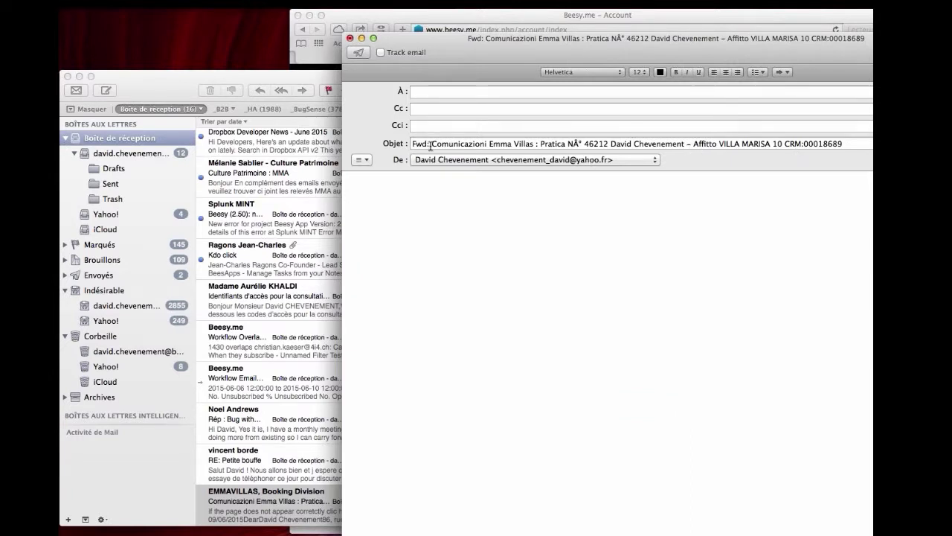
{"action": "left_click_drag", "start_coordinate": [412, 143], "coordinate": [862, 127]}
{"action": "type", "text": "Sen"}
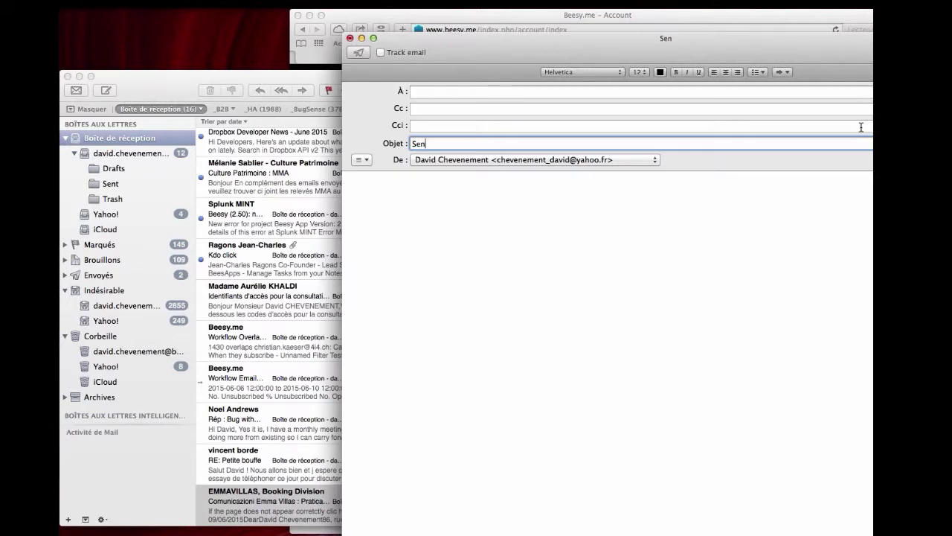
{"action": "type", "text": "d payment to Emm"}
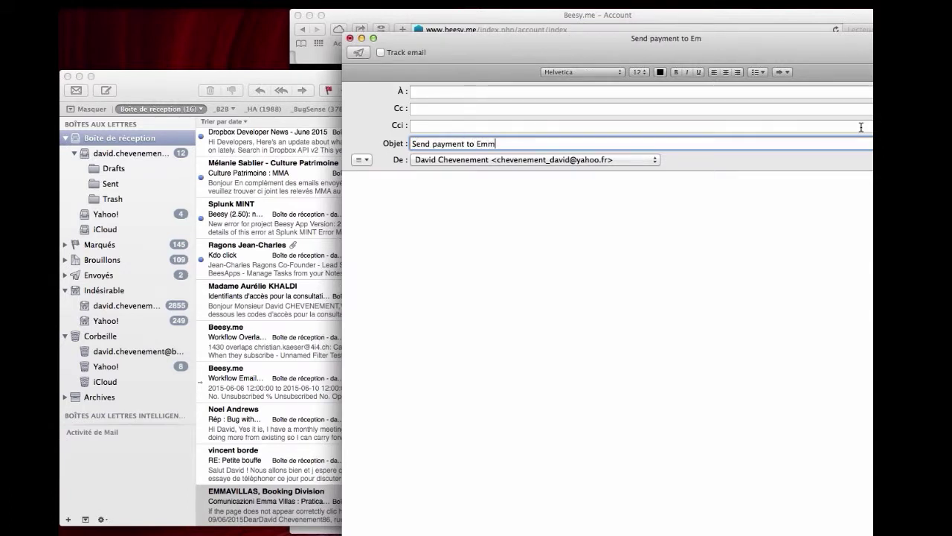
{"action": "type", "text": "aVillas"}
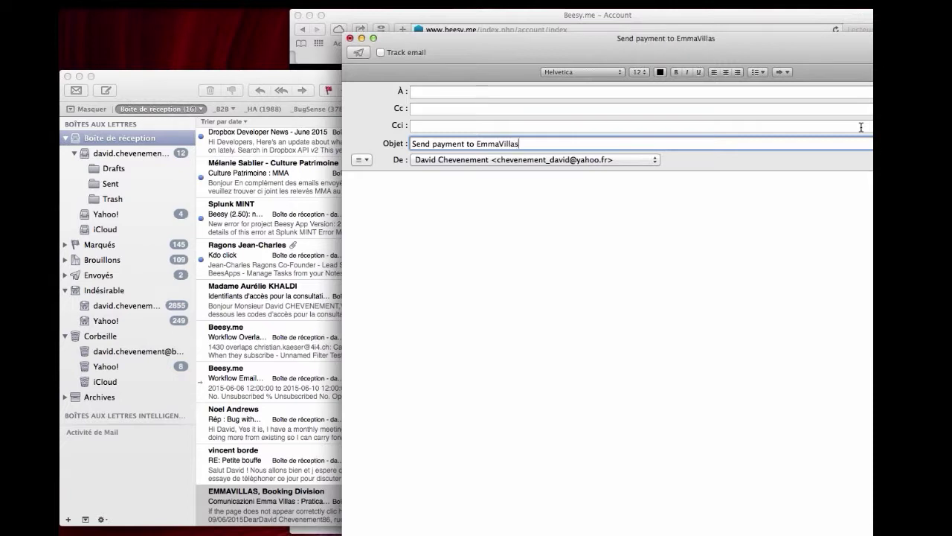
Step: Address the forward to the Beesy contact and send it
{"action": "left_click", "coordinate": [469, 91]}
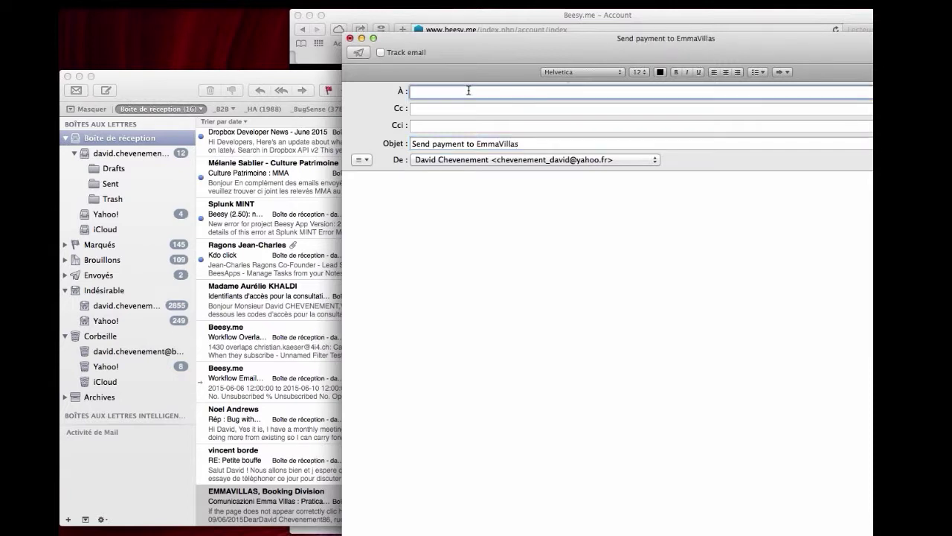
{"action": "left_click", "coordinate": [448, 197]}
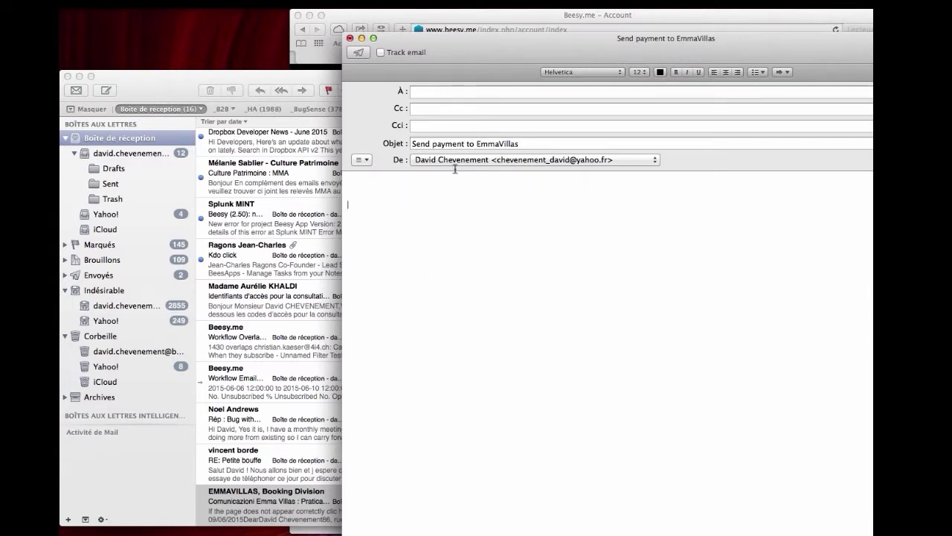
{"action": "left_click", "coordinate": [428, 90]}
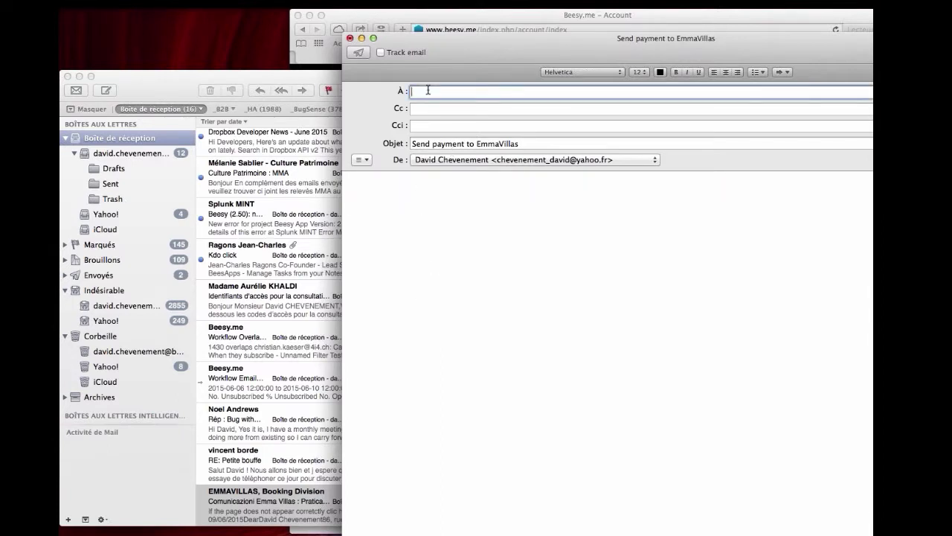
{"action": "type", "text": "beesy"}
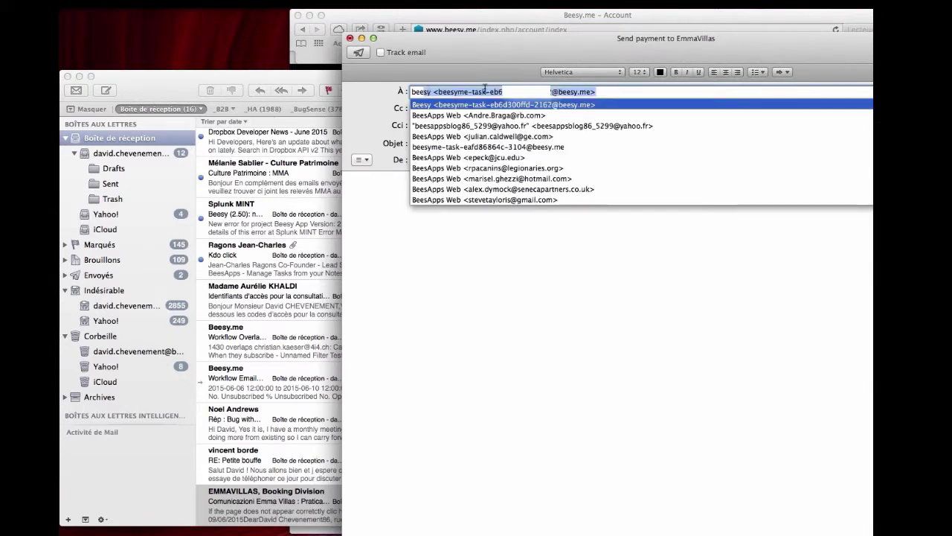
{"action": "key", "text": "Tab"}
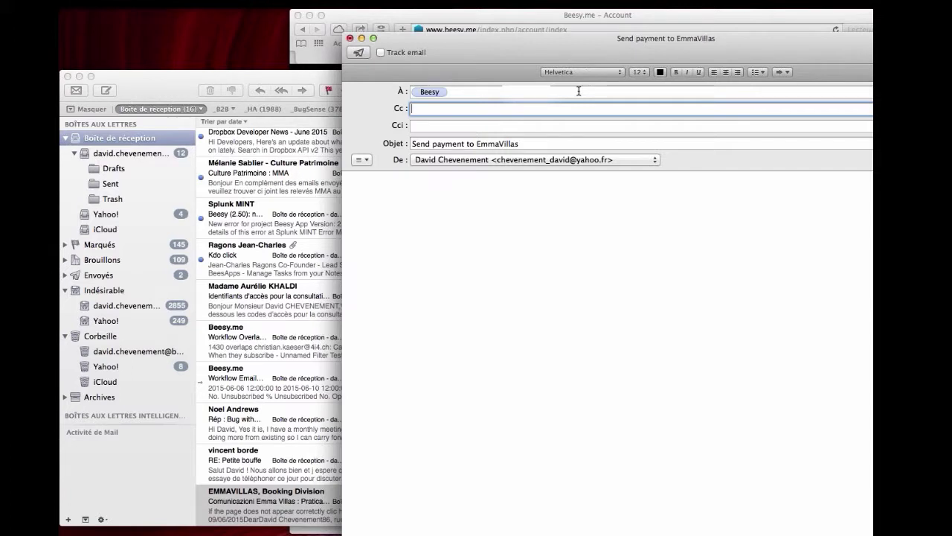
{"action": "left_click", "coordinate": [358, 53]}
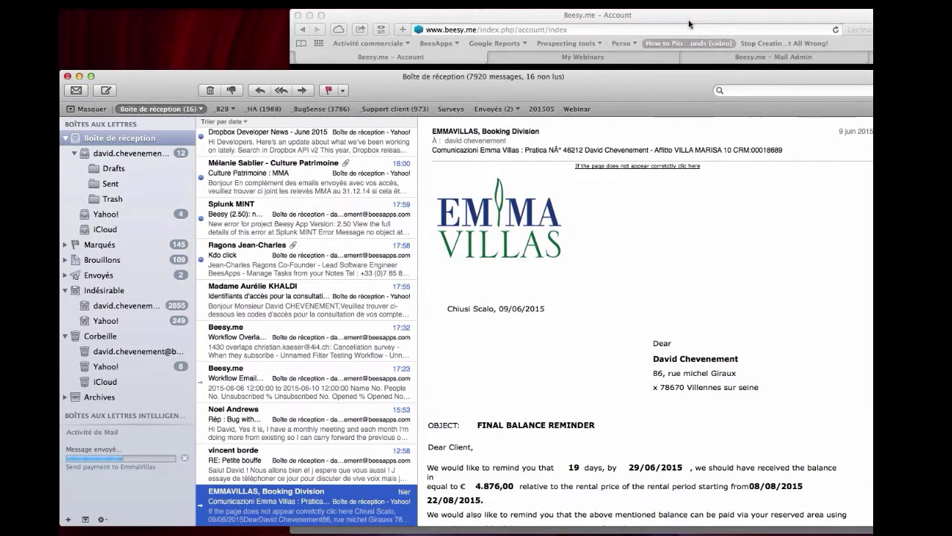
Step: Return to Beesy.me in the browser and open the projects page
{"action": "left_click", "coordinate": [687, 23]}
{"action": "left_click", "coordinate": [772, 57]}
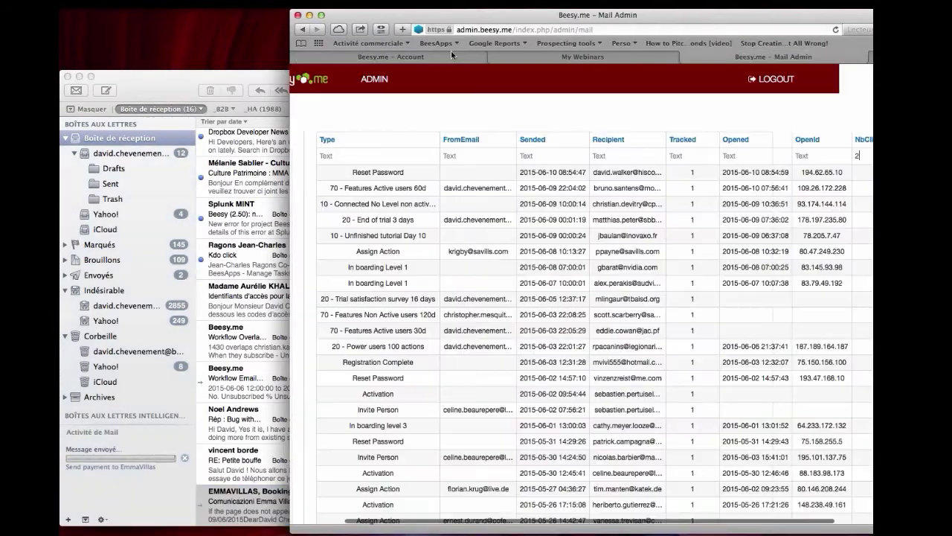
{"action": "left_click", "coordinate": [450, 55]}
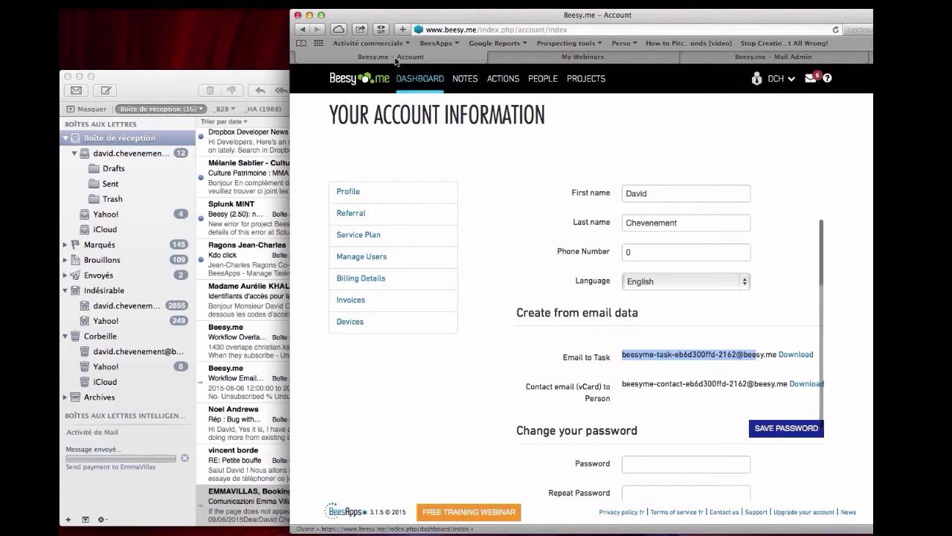
{"action": "left_click", "coordinate": [576, 84]}
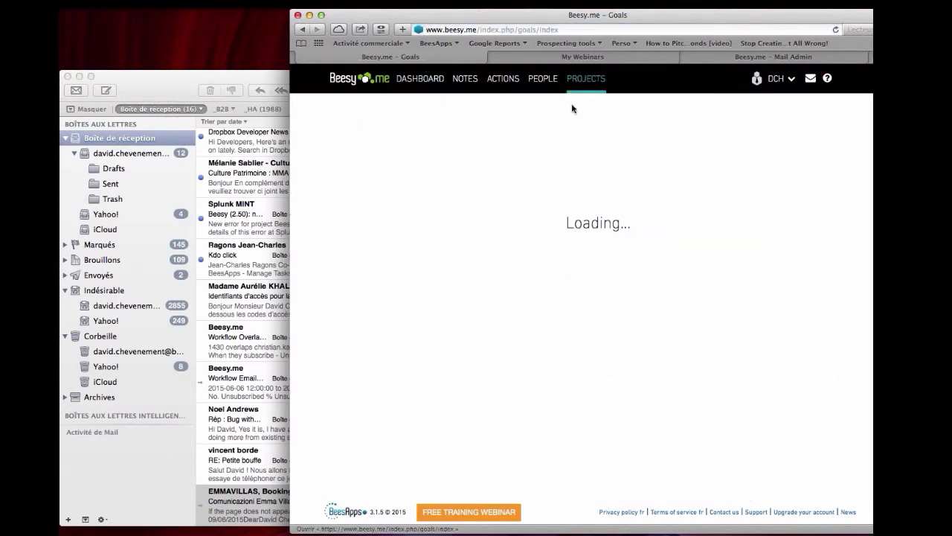
Step: Open the Mailbox project, look through its dated tasks, then switch back to Mail with Cmd-Tab
{"action": "left_click", "coordinate": [368, 276]}
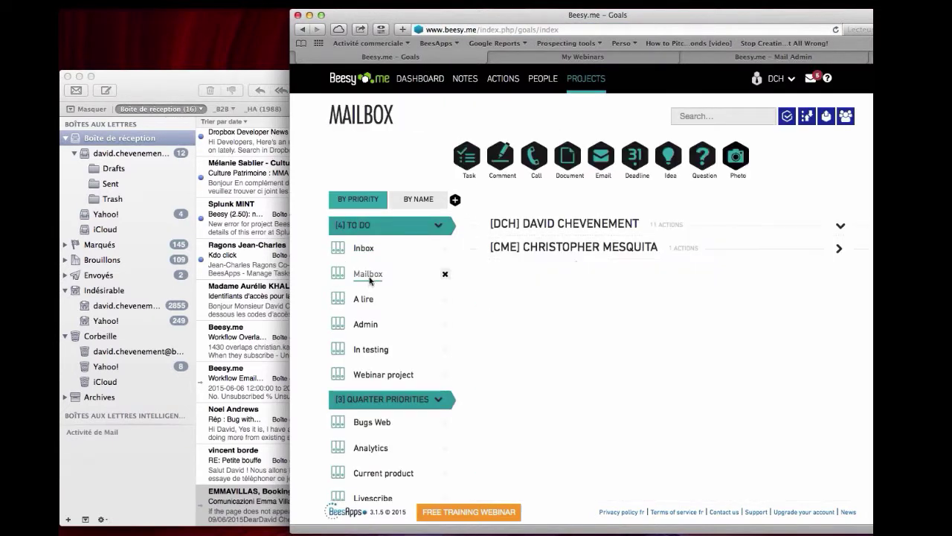
{"action": "scroll", "coordinate": [680, 273], "scroll_direction": "down", "scroll_amount": 5}
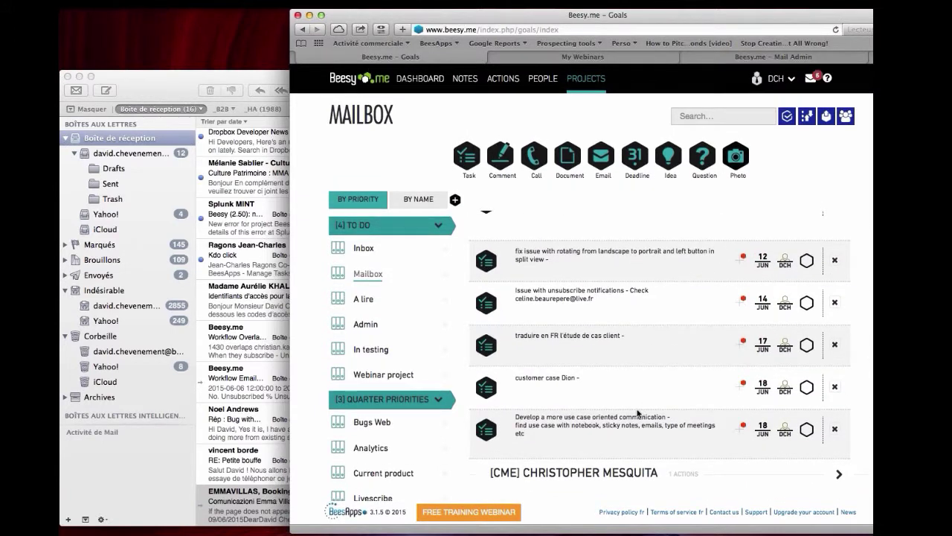
{"action": "scroll", "coordinate": [620, 417], "scroll_direction": "up", "scroll_amount": 1}
{"action": "scroll", "coordinate": [620, 417], "scroll_direction": "up", "scroll_amount": 1}
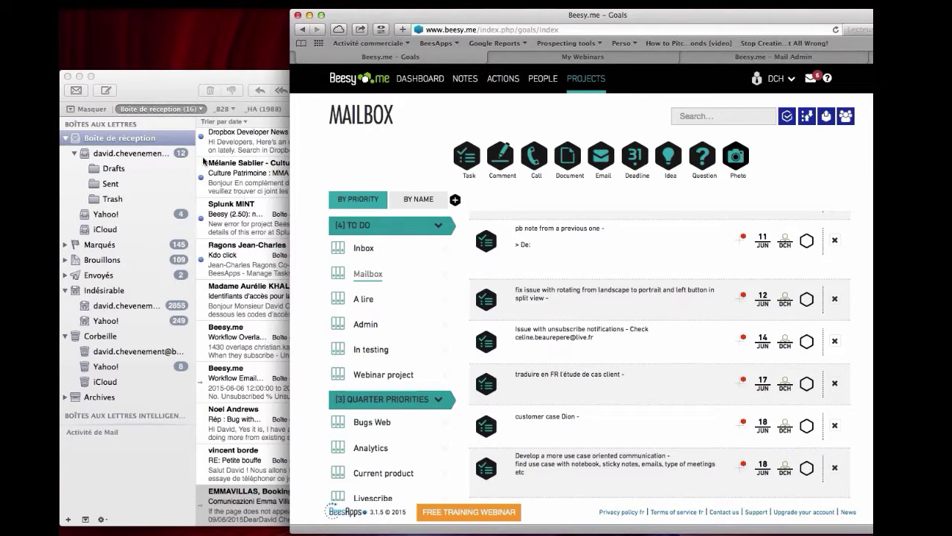
{"action": "key", "text": "super+Tab"}
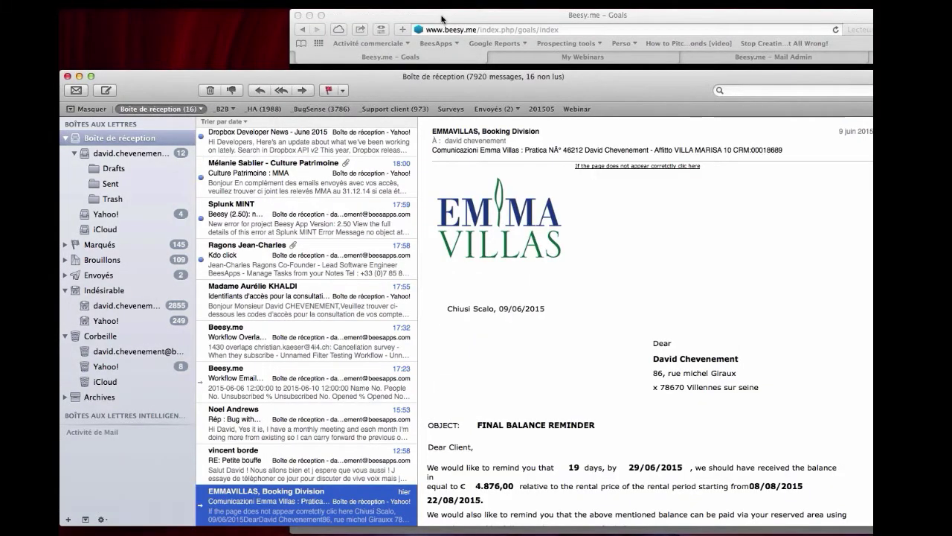
Step: Open the newest inbox message, the Support Request about the Evernote 'Unknown sync issue' error
{"action": "left_click", "coordinate": [444, 20]}
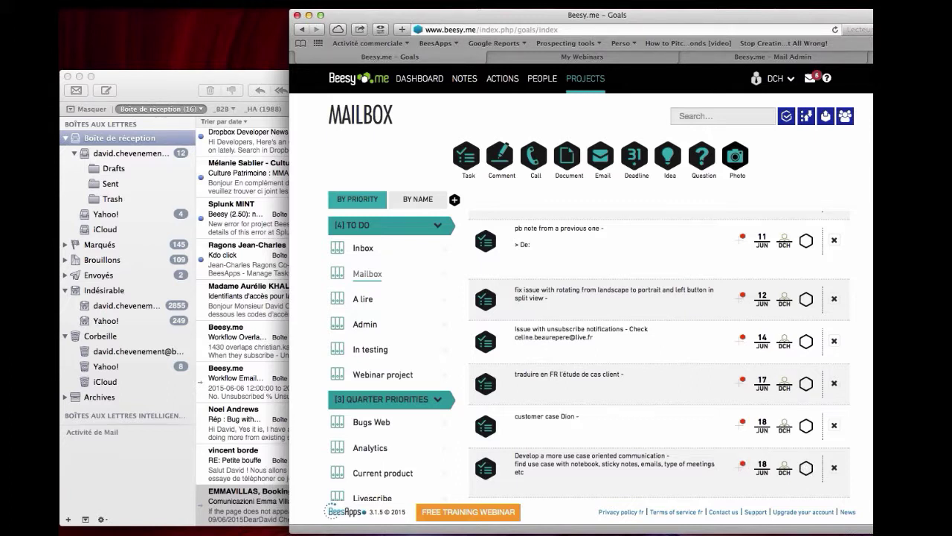
{"action": "left_click", "coordinate": [232, 84]}
{"action": "scroll", "coordinate": [285, 179], "scroll_direction": "up", "scroll_amount": 5}
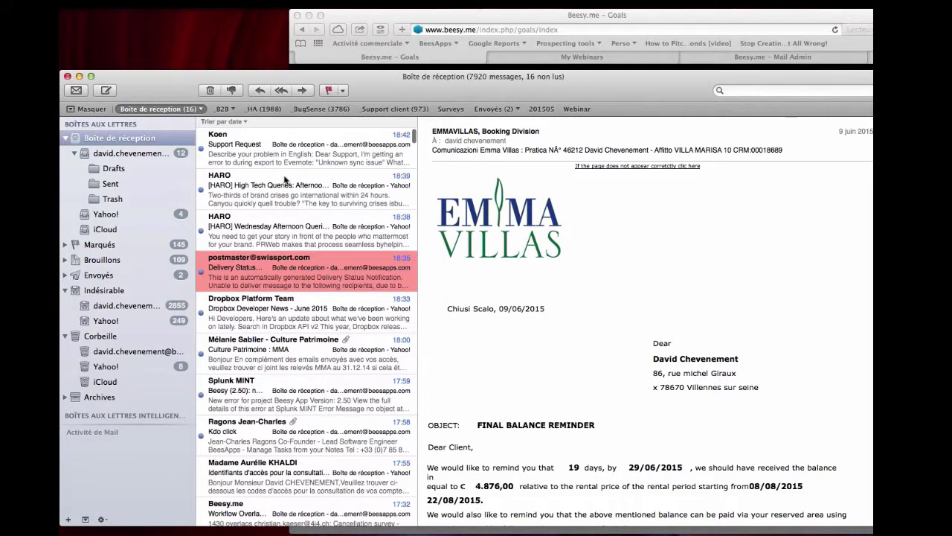
{"action": "scroll", "coordinate": [309, 238], "scroll_direction": "down", "scroll_amount": 1}
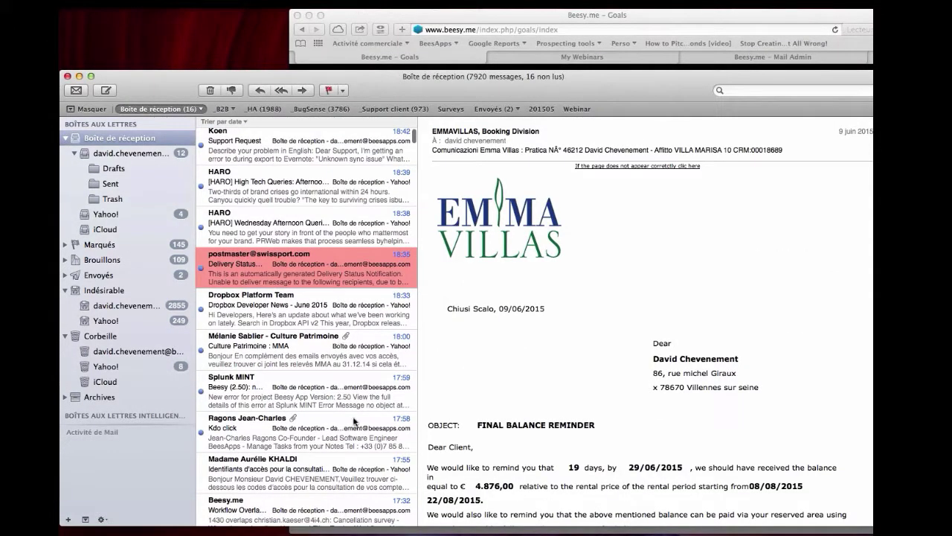
{"action": "scroll", "coordinate": [352, 383], "scroll_direction": "down", "scroll_amount": 3}
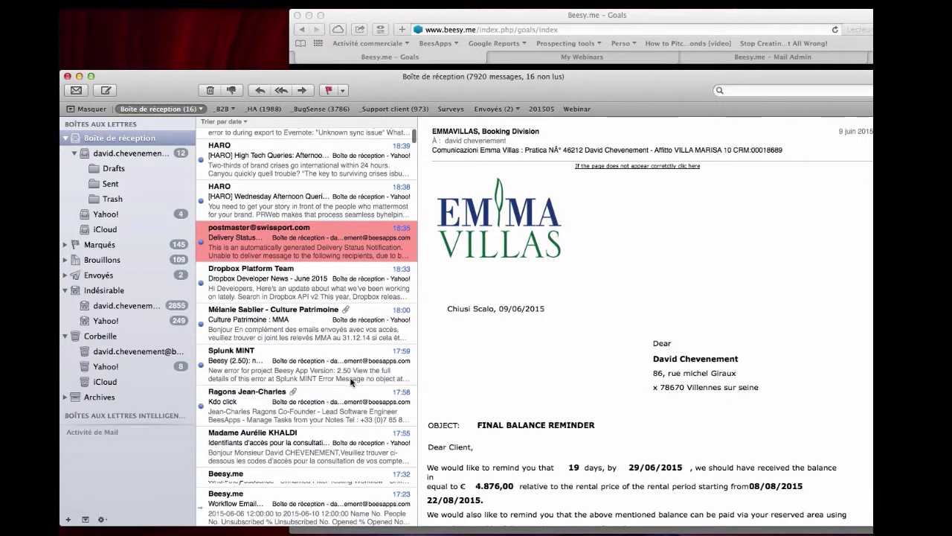
{"action": "scroll", "coordinate": [352, 382], "scroll_direction": "down", "scroll_amount": 6}
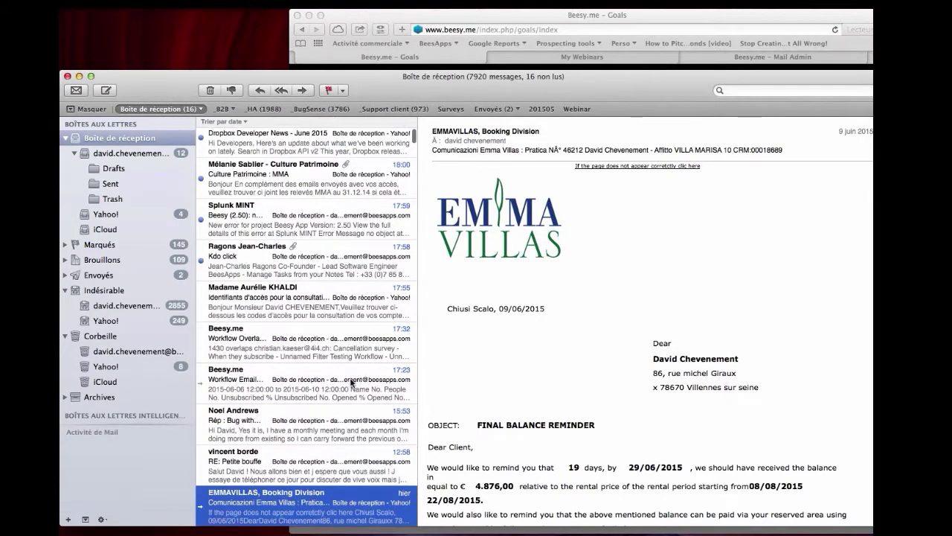
{"action": "scroll", "coordinate": [352, 373], "scroll_direction": "up", "scroll_amount": 3}
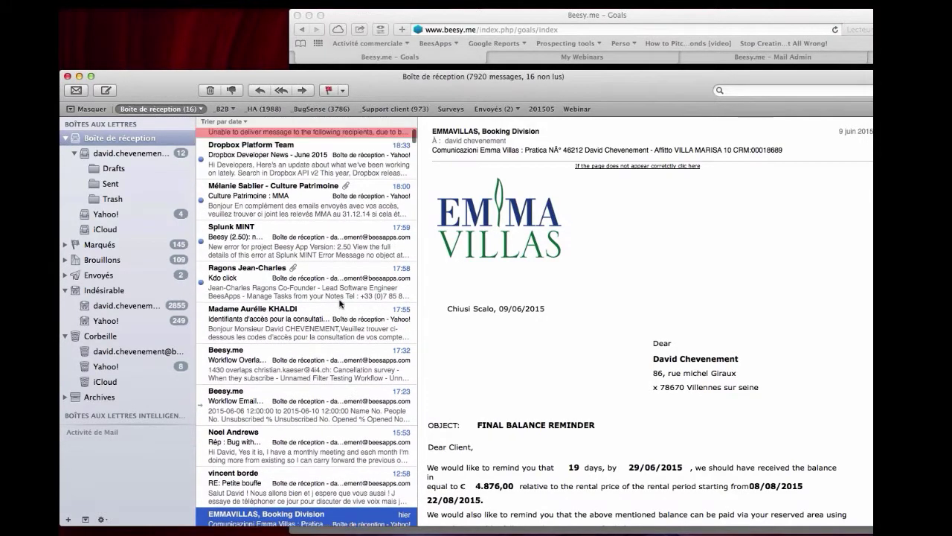
{"action": "scroll", "coordinate": [342, 301], "scroll_direction": "up", "scroll_amount": 6}
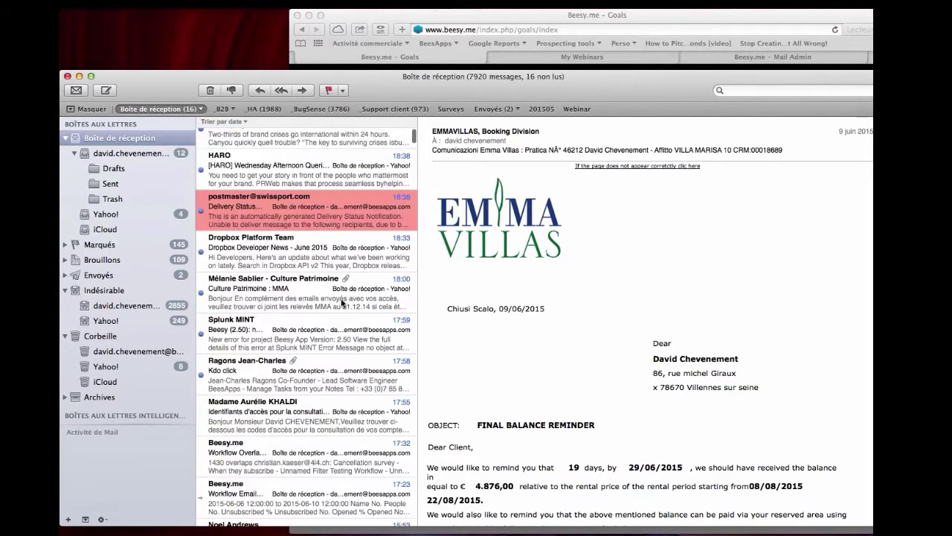
{"action": "left_click", "coordinate": [346, 157]}
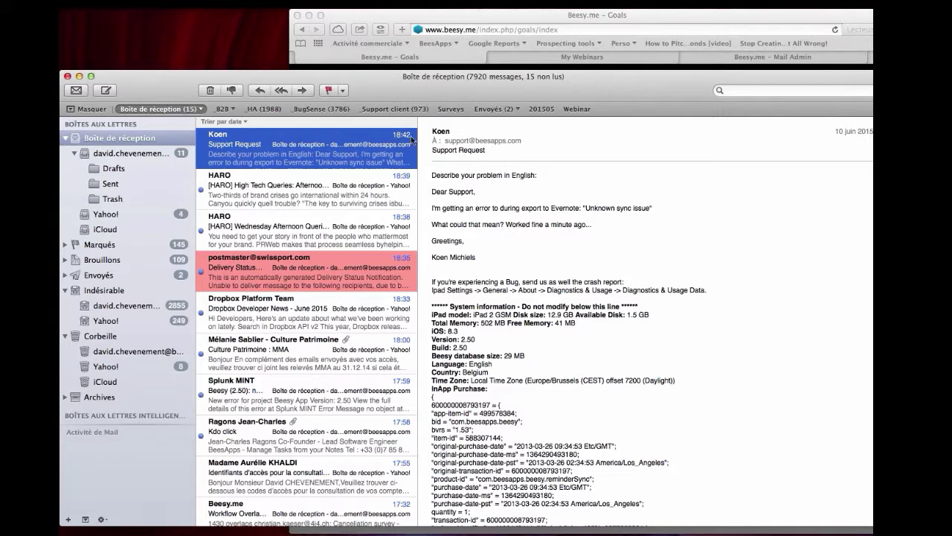
Step: Forward the Support Request and strip out the crash report and forwarded-message header
{"action": "key", "text": "super+shift+f"}
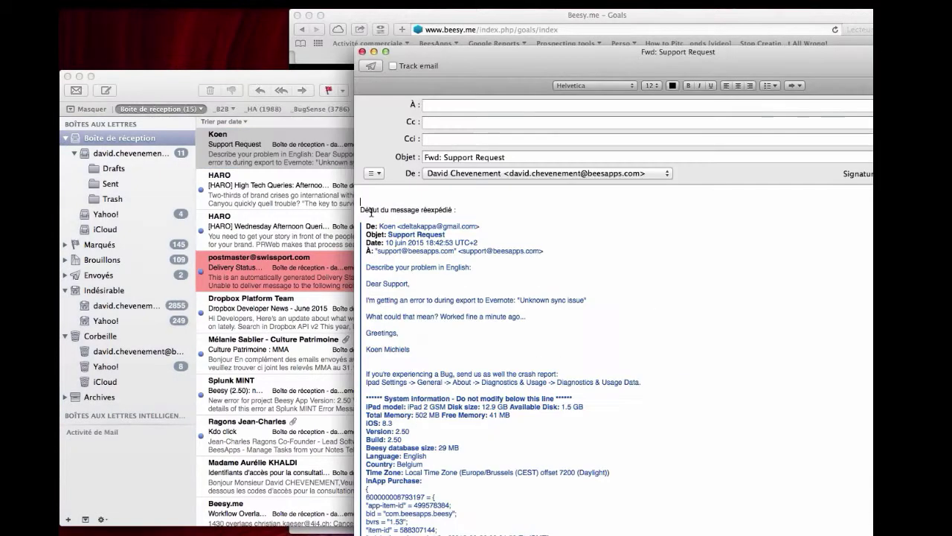
{"action": "left_click_drag", "start_coordinate": [362, 206], "coordinate": [417, 532]}
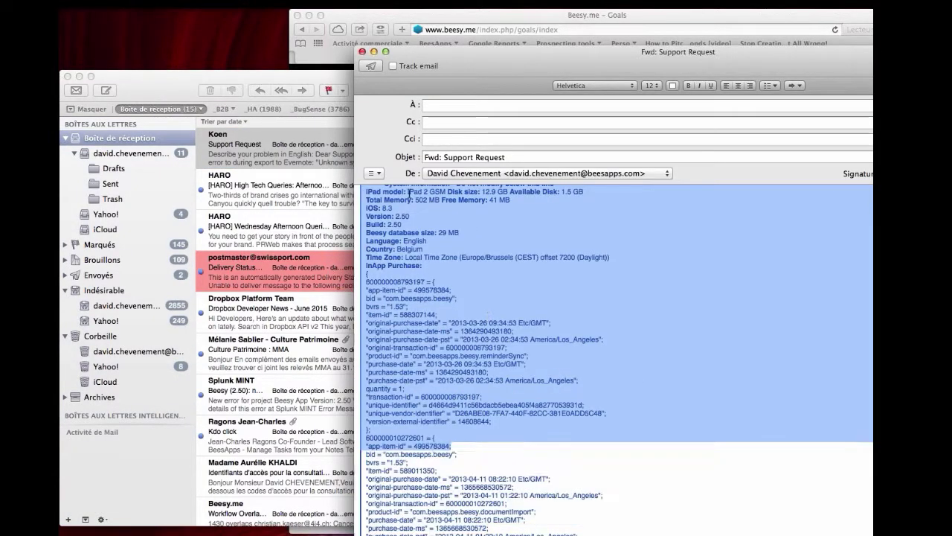
{"action": "left_click", "coordinate": [366, 364]}
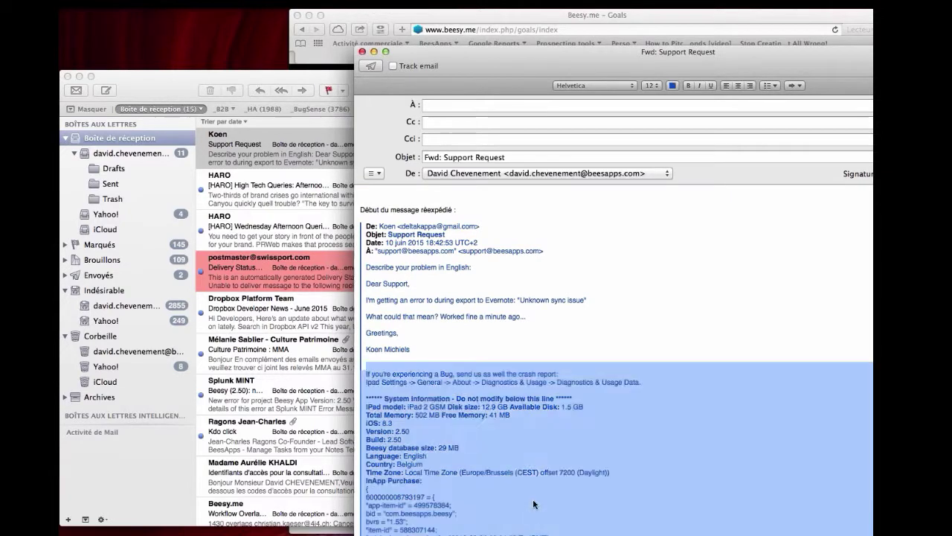
{"action": "scroll", "coordinate": [633, 461], "scroll_direction": "down", "scroll_amount": 10}
{"action": "left_click", "coordinate": [738, 421], "text": "shift"}
{"action": "key", "text": "BackSpace"}
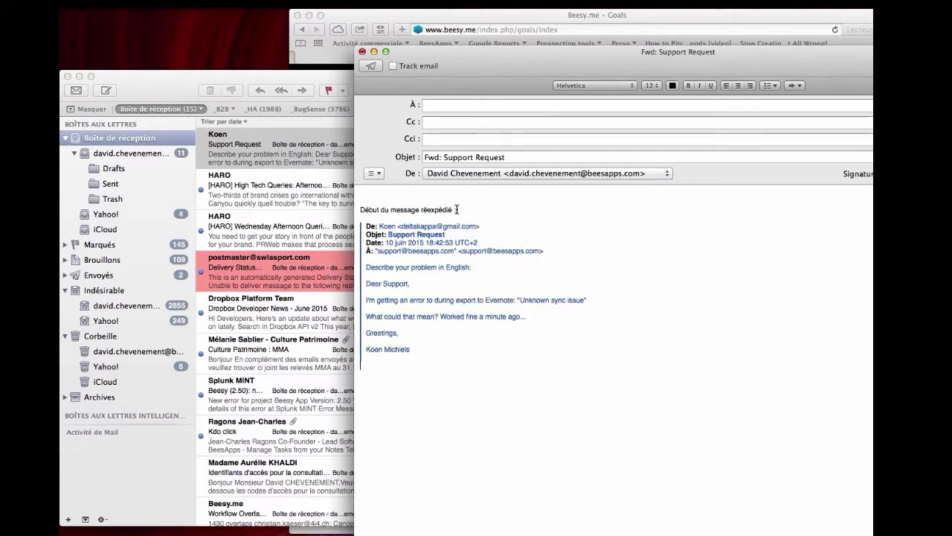
{"action": "triple_click", "coordinate": [359, 205]}
{"action": "key", "text": "BackSpace"}
{"action": "key", "text": "shift+Tab"}
{"action": "type", "text": "Che"}
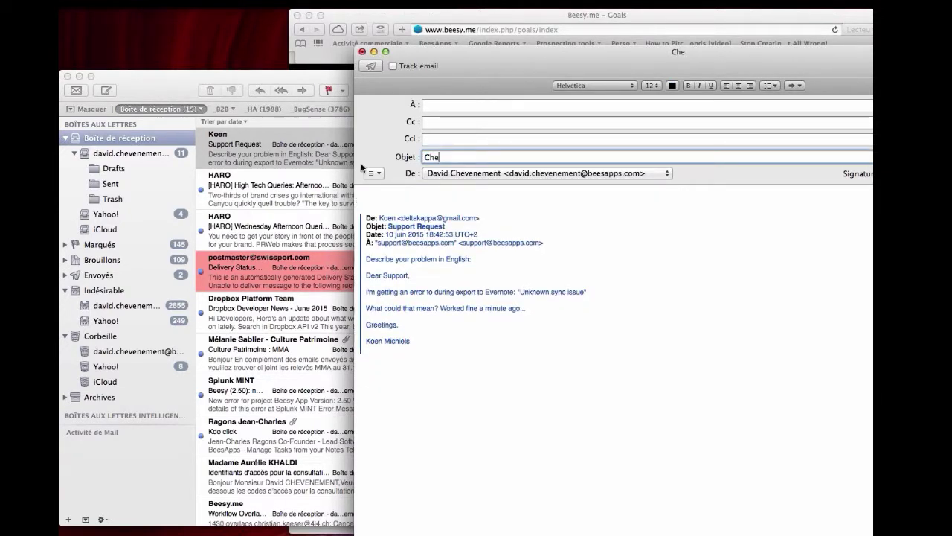
{"action": "type", "text": "ck this evernot"}
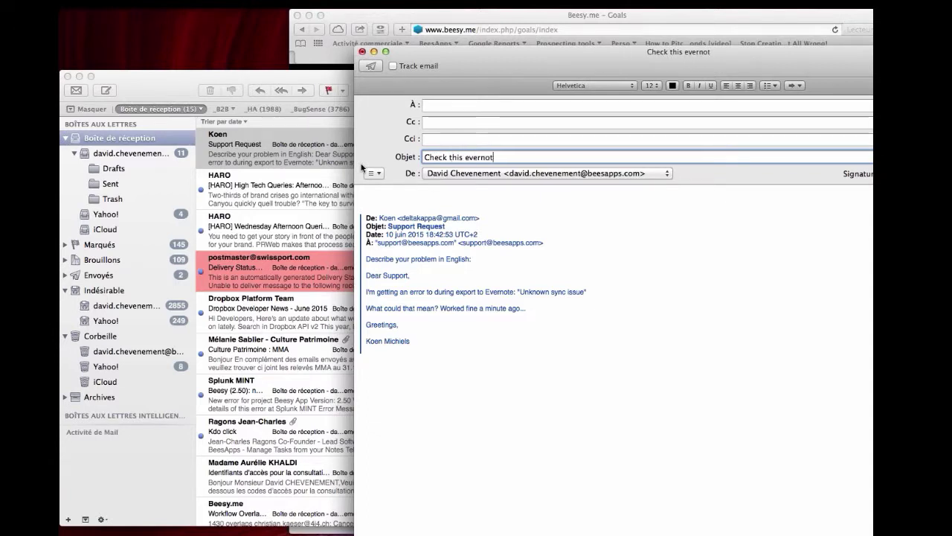
{"action": "type", "text": "e issue"}
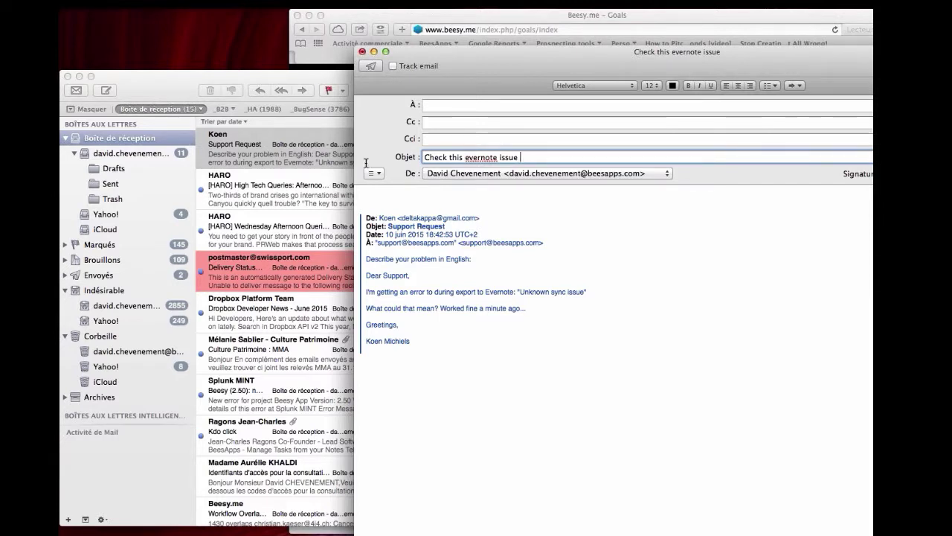
{"action": "left_click", "coordinate": [442, 105]}
{"action": "type", "text": "beesy"}
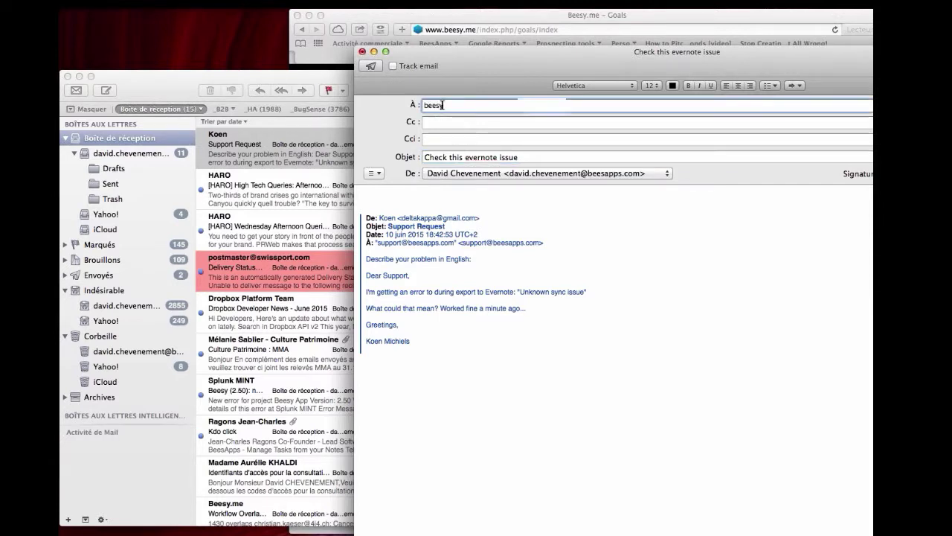
{"action": "key", "text": "Tab"}
{"action": "left_click", "coordinate": [538, 155]}
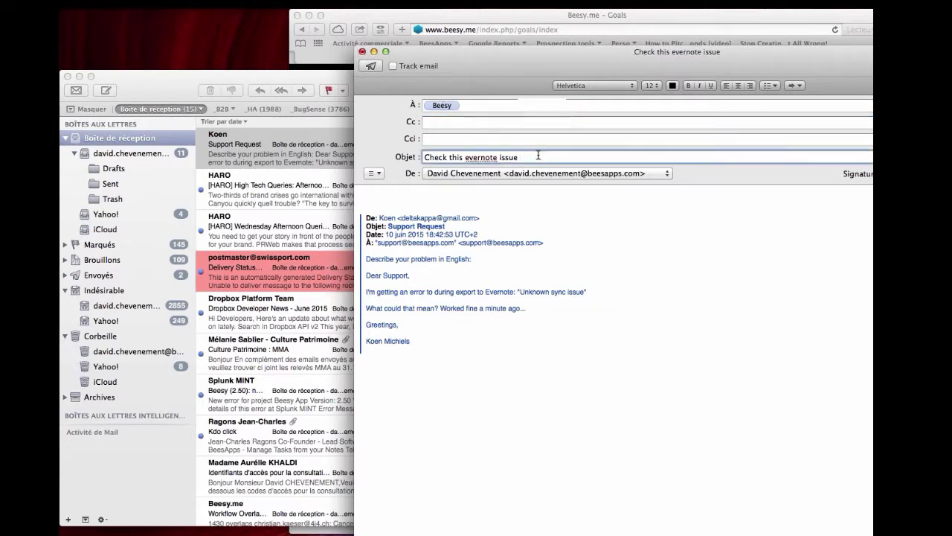
{"action": "type", "text": "+call"}
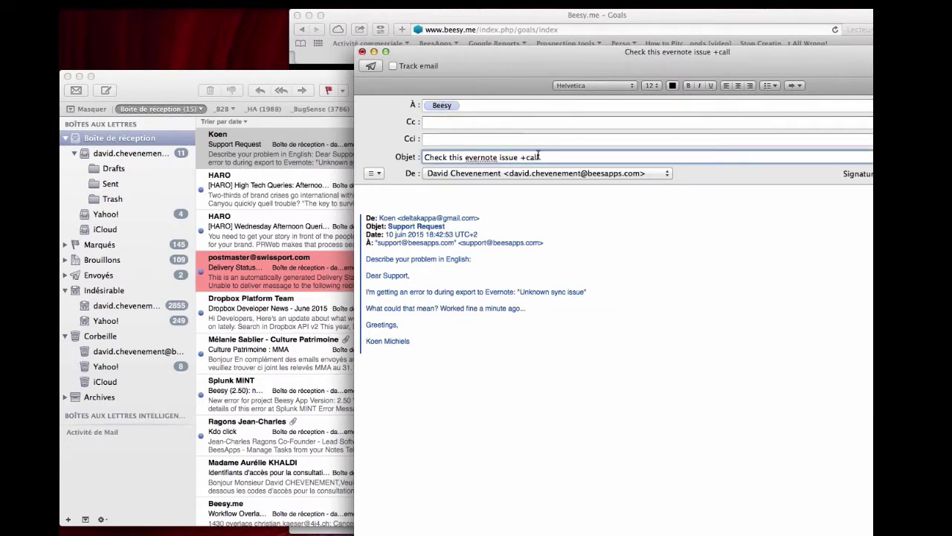
{"action": "type", "text": " @"}
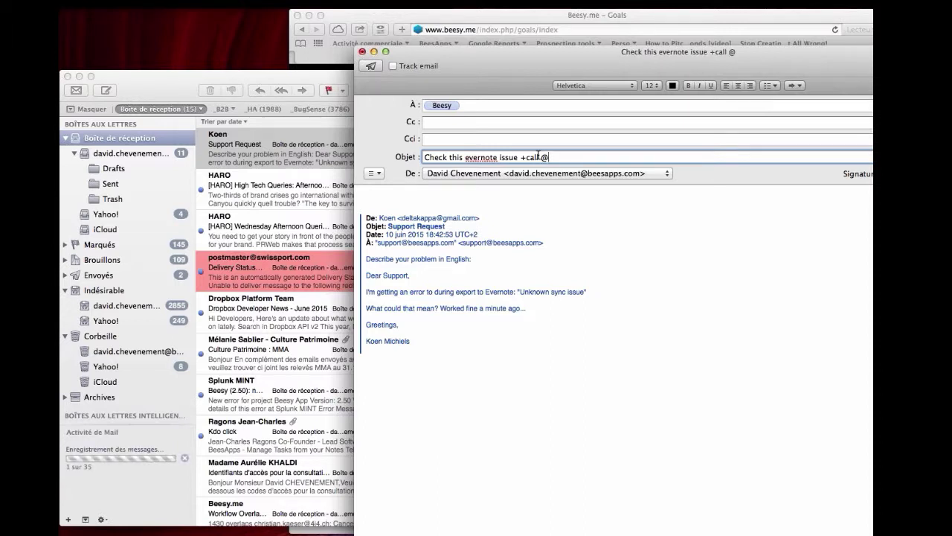
{"action": "type", "text": "C"}
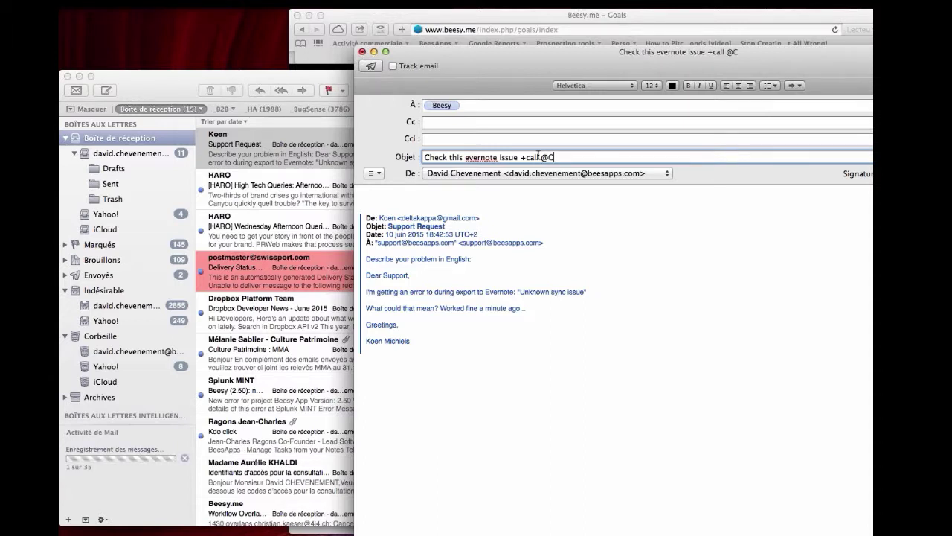
{"action": "type", "text": "ME"}
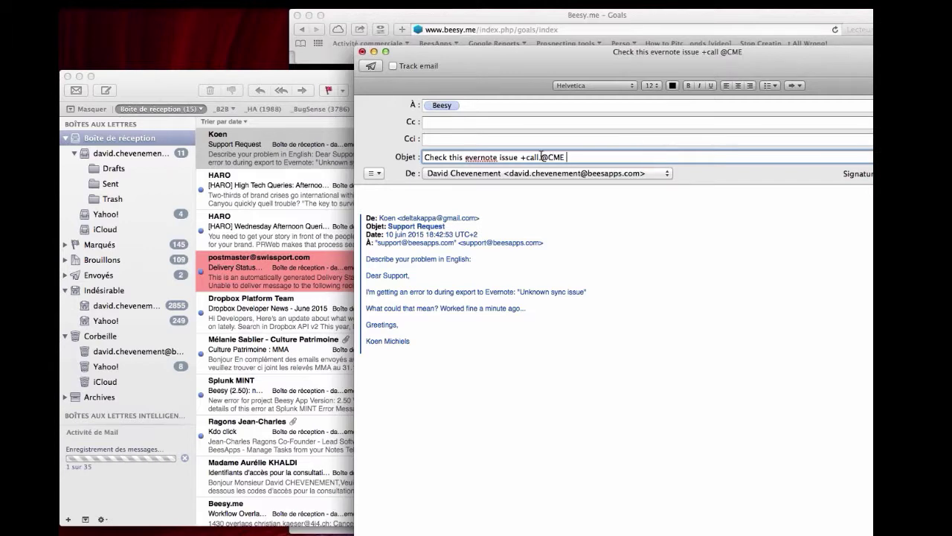
Step: Check the project name in Beesy, append '#(Bugs Web)' to the subject, and send the forward
{"action": "left_click", "coordinate": [484, 20]}
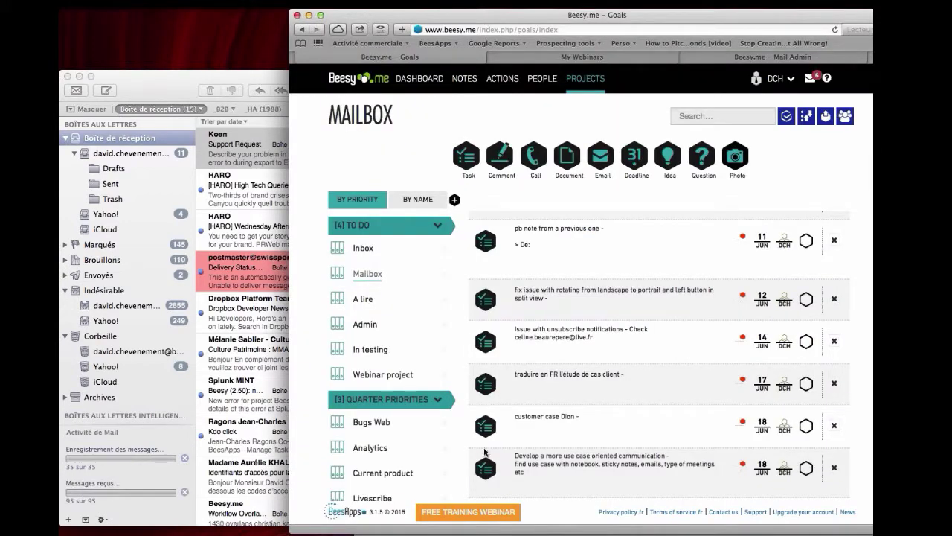
{"action": "scroll", "coordinate": [446, 480], "scroll_direction": "down", "scroll_amount": 2}
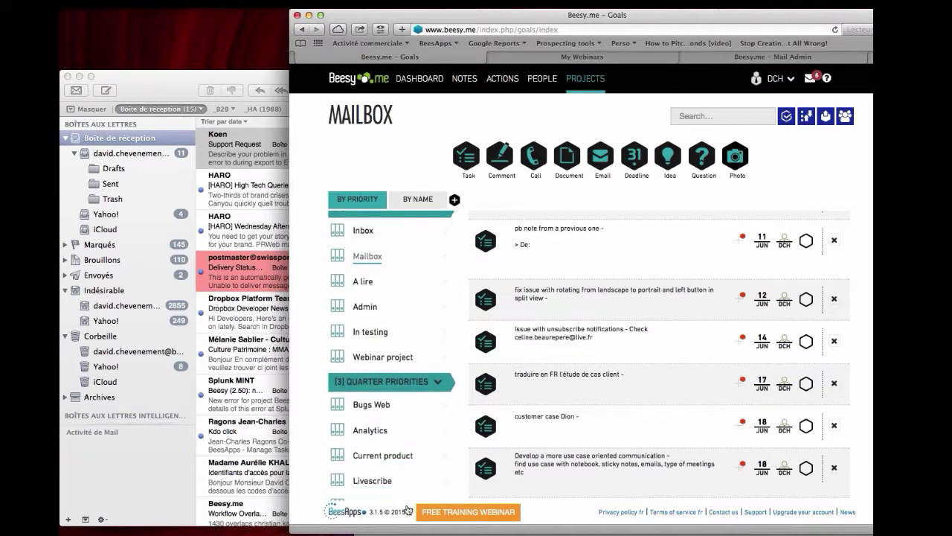
{"action": "key", "text": "super+Tab"}
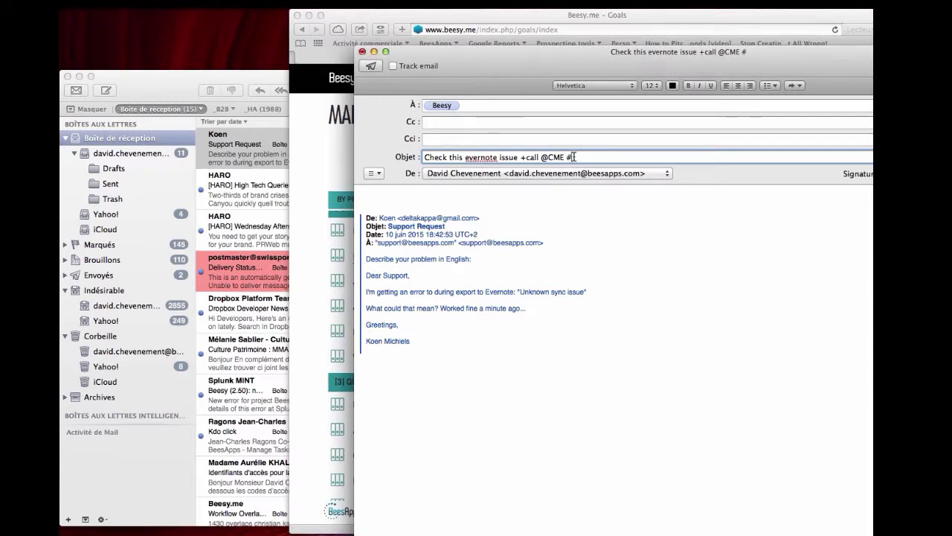
{"action": "type", "text": "Bugs Web"}
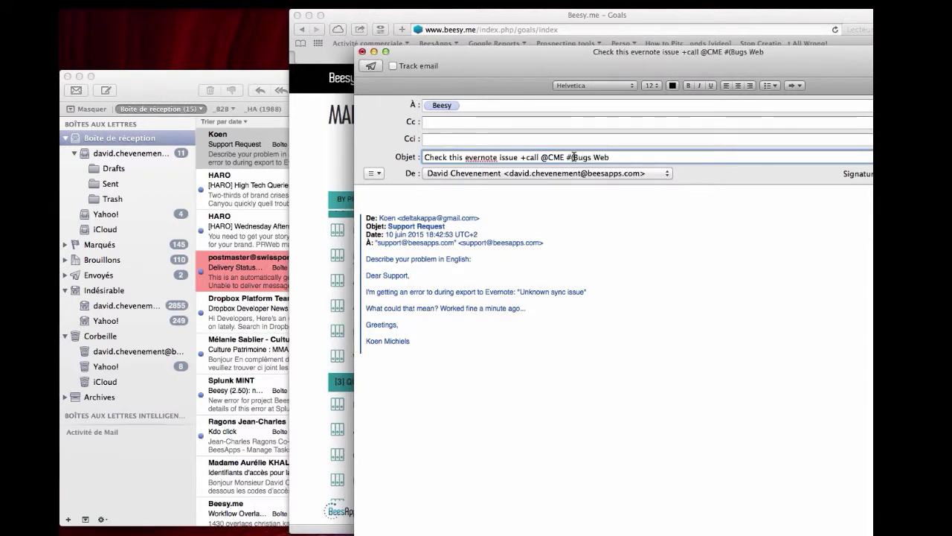
{"action": "key", "text": "super+Right"}
{"action": "type", "text": ")"}
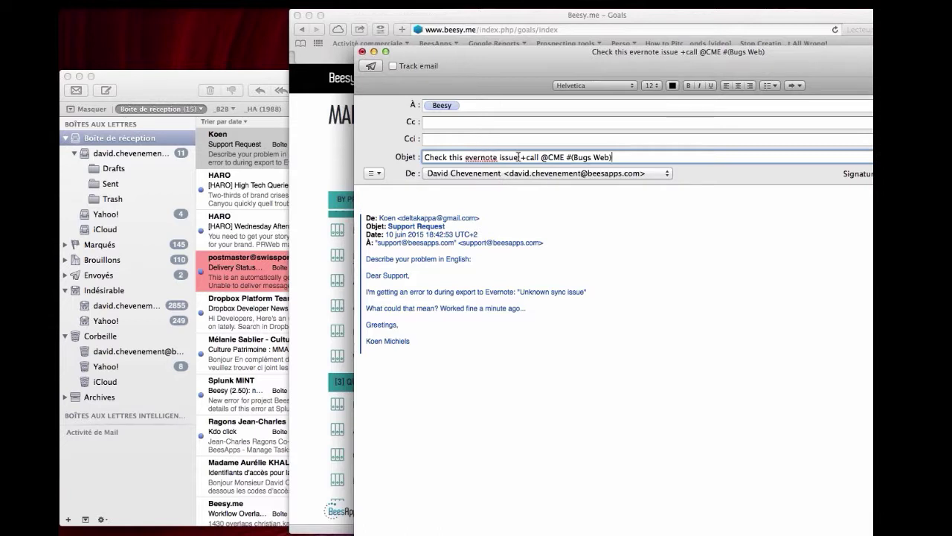
{"action": "left_click_drag", "start_coordinate": [521, 157], "coordinate": [614, 156]}
{"action": "left_click", "coordinate": [617, 157]}
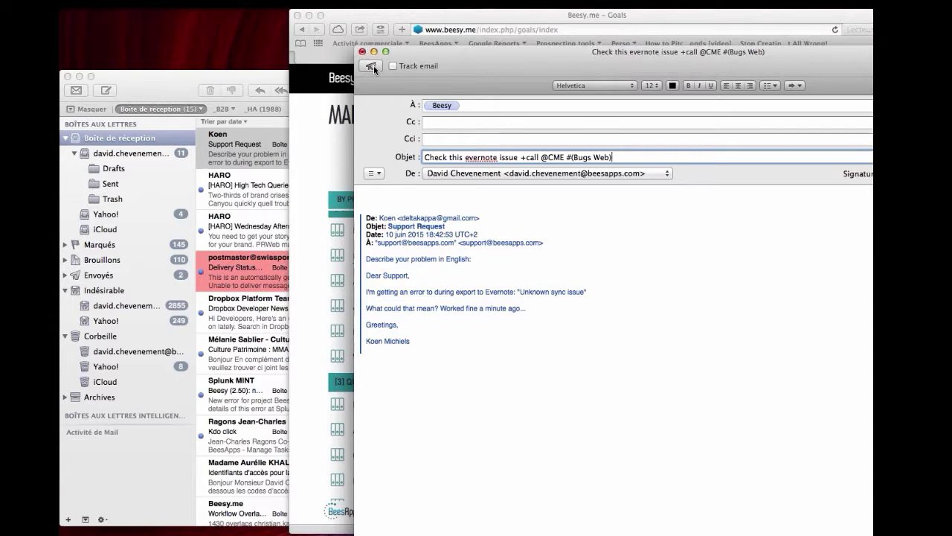
{"action": "left_click", "coordinate": [373, 66]}
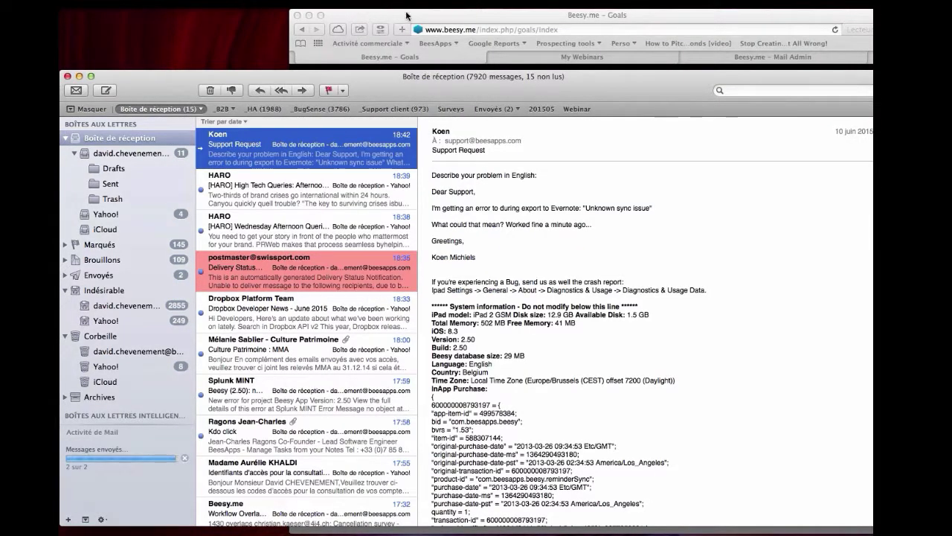
Step: Switch back to Beesy.me, refresh the Mailbox project, and open the Bugs Web project
{"action": "left_click", "coordinate": [406, 15]}
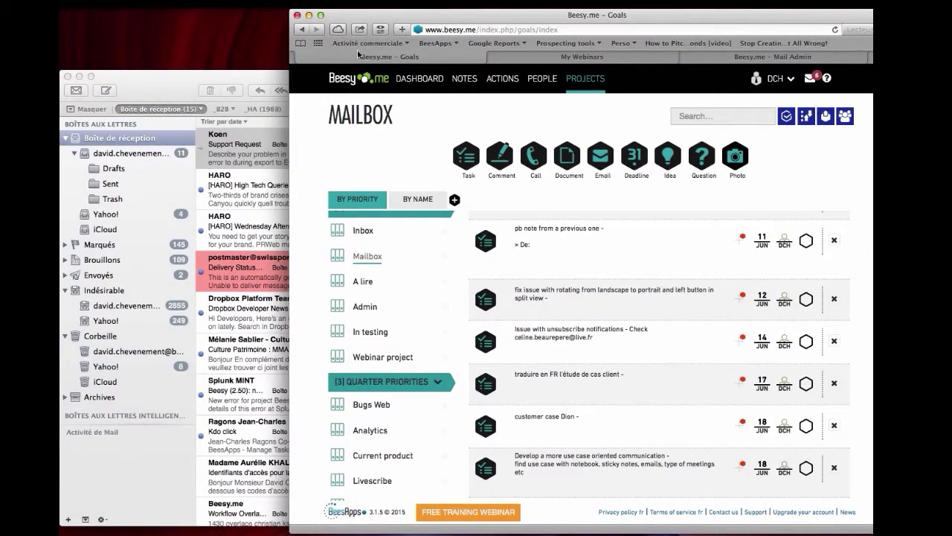
{"action": "left_click", "coordinate": [254, 153]}
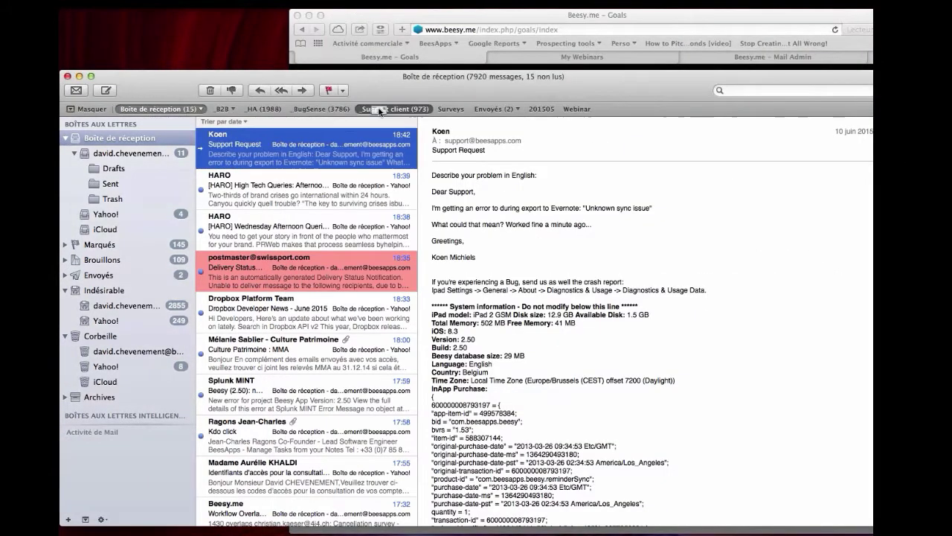
{"action": "left_click", "coordinate": [406, 17]}
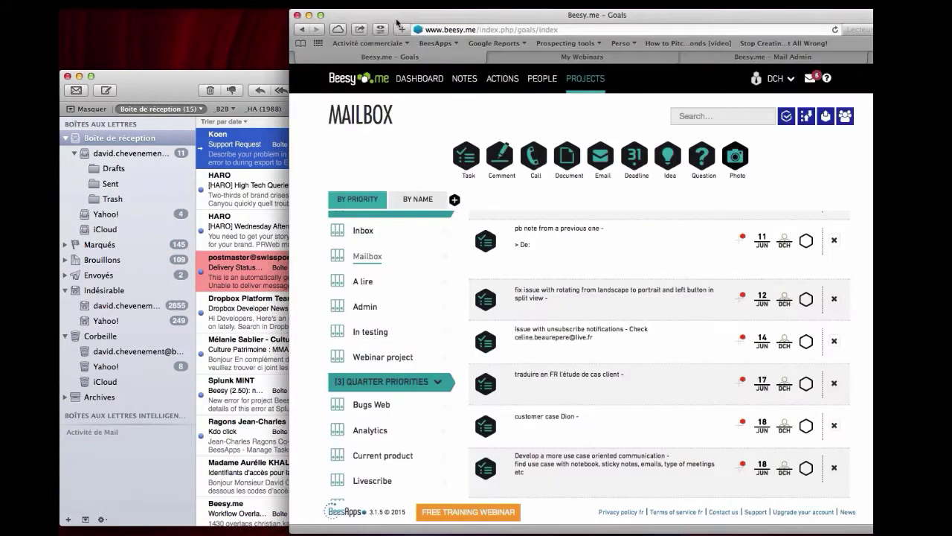
{"action": "left_click", "coordinate": [371, 258]}
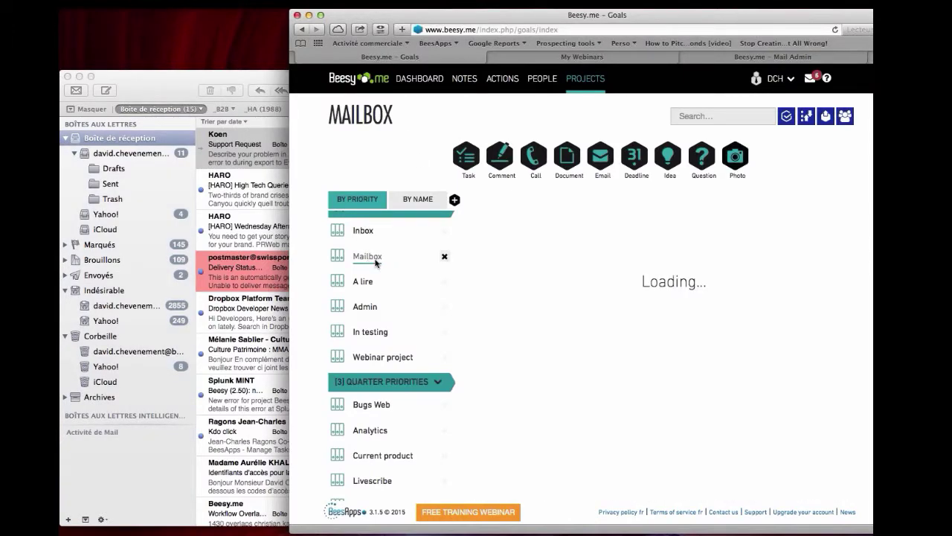
{"action": "scroll", "coordinate": [520, 435], "scroll_direction": "down", "scroll_amount": 5}
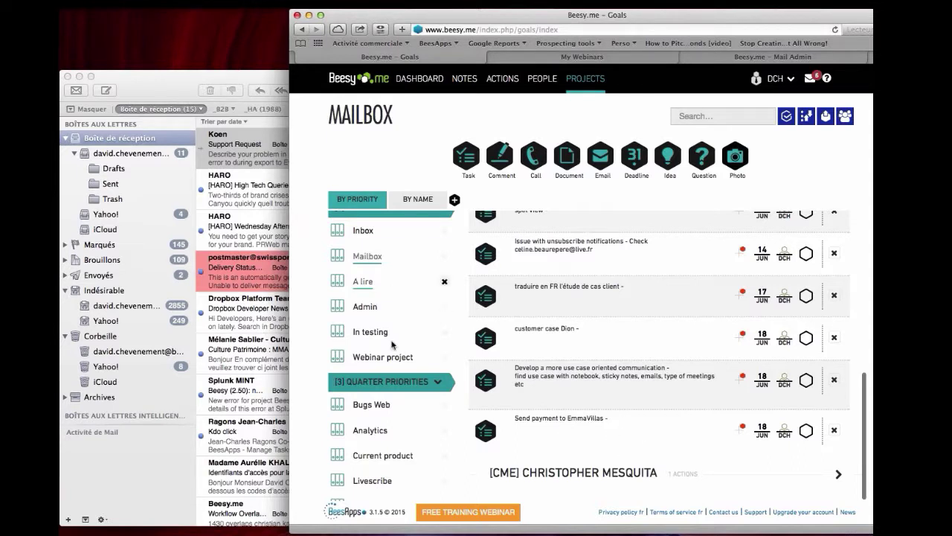
{"action": "scroll", "coordinate": [443, 331], "scroll_direction": "down", "scroll_amount": 1}
{"action": "left_click", "coordinate": [383, 378]}
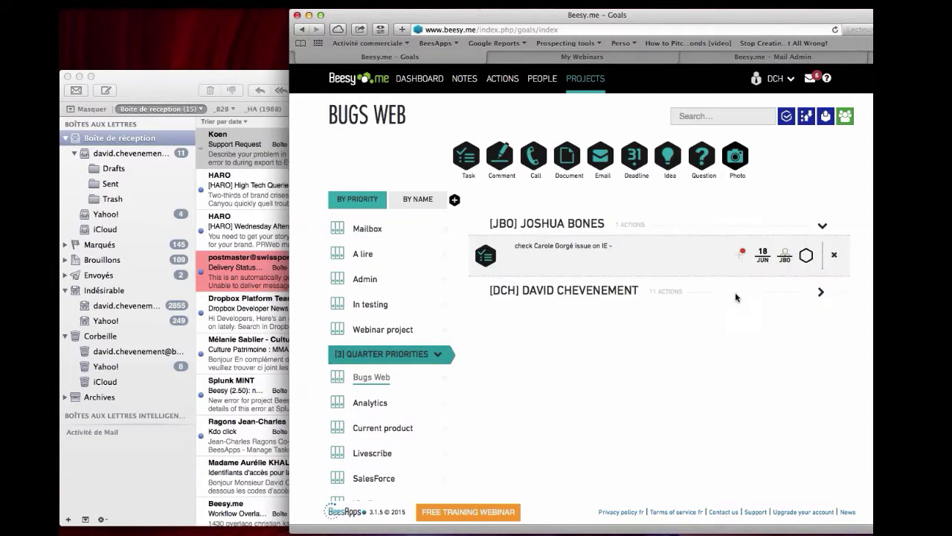
Step: Expand the DCH group in Bugs Web, review its actions, and collapse it again
{"action": "left_click", "coordinate": [817, 298]}
{"action": "scroll", "coordinate": [752, 320], "scroll_direction": "down", "scroll_amount": 5}
{"action": "scroll", "coordinate": [746, 321], "scroll_direction": "down", "scroll_amount": 3}
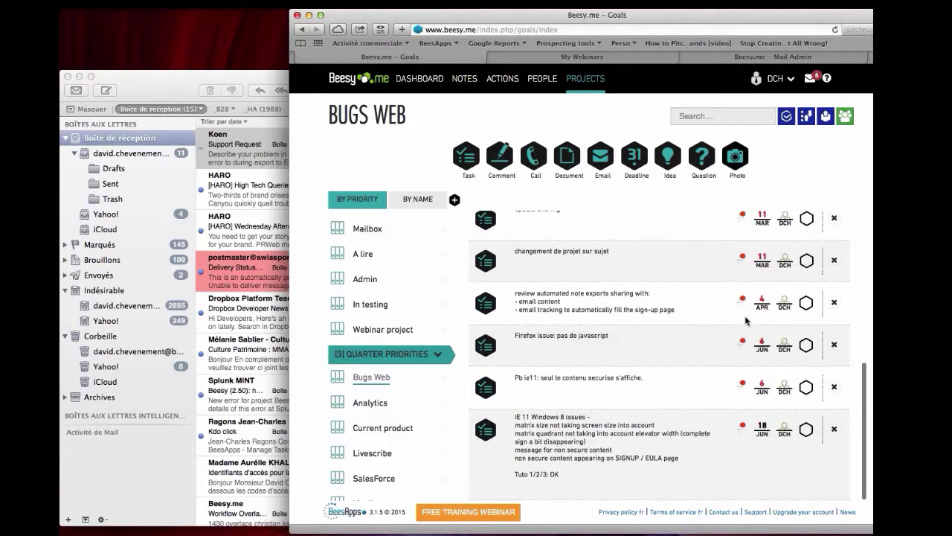
{"action": "scroll", "coordinate": [633, 342], "scroll_direction": "up", "scroll_amount": 10}
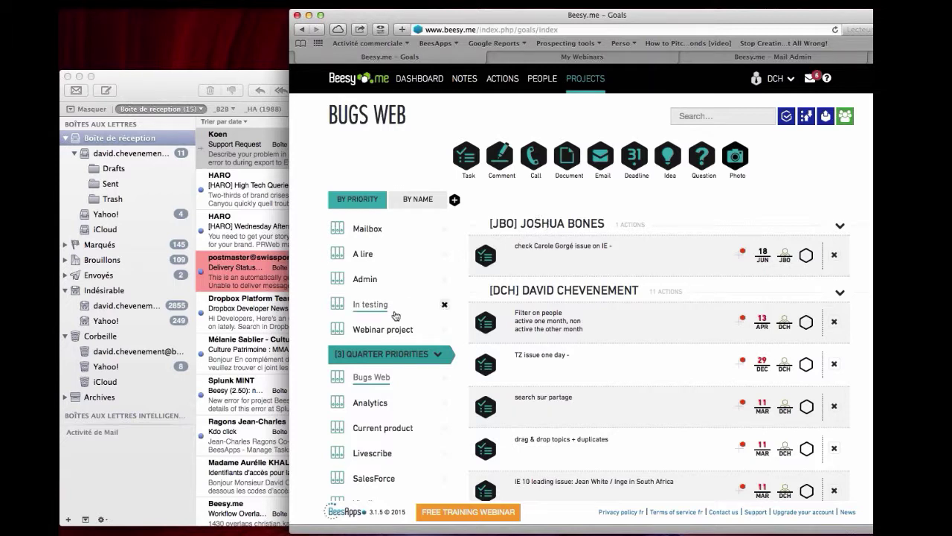
{"action": "left_click", "coordinate": [375, 380]}
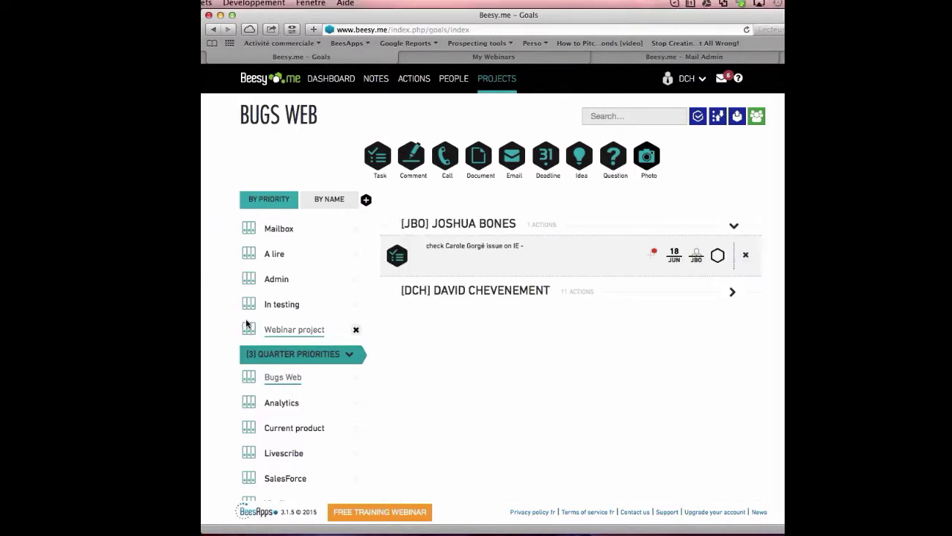
Step: Reload Bugs Web by opening Webinar and returning, then expand the new CME section
{"action": "left_click", "coordinate": [296, 380]}
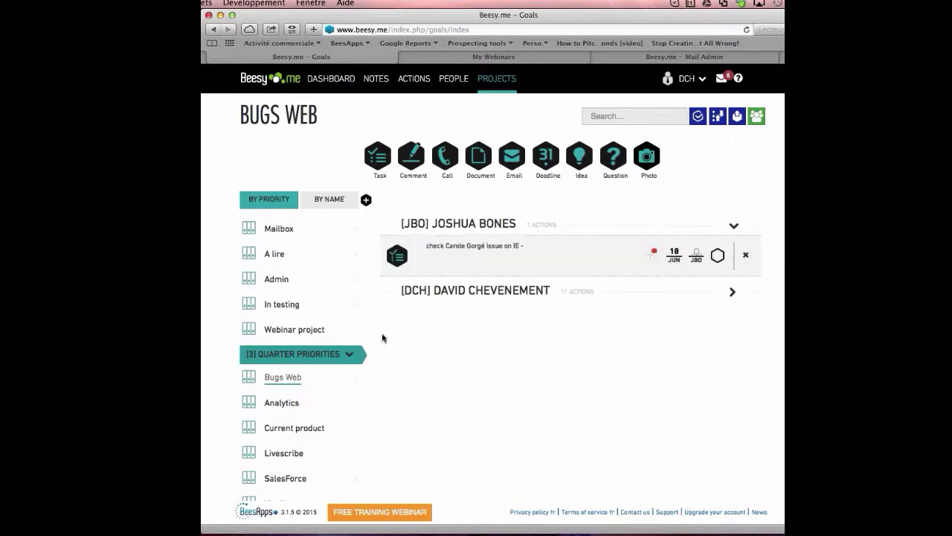
{"action": "left_click", "coordinate": [282, 332]}
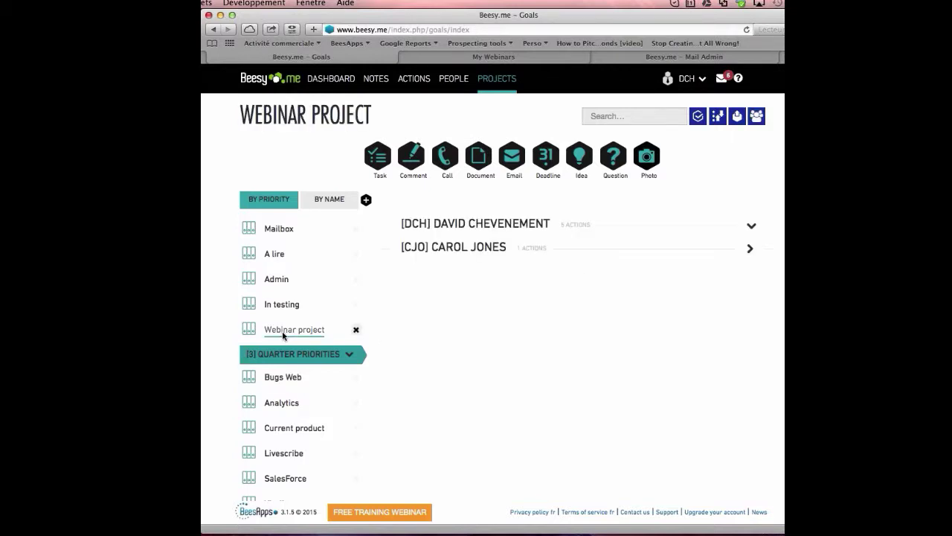
{"action": "left_click", "coordinate": [274, 379]}
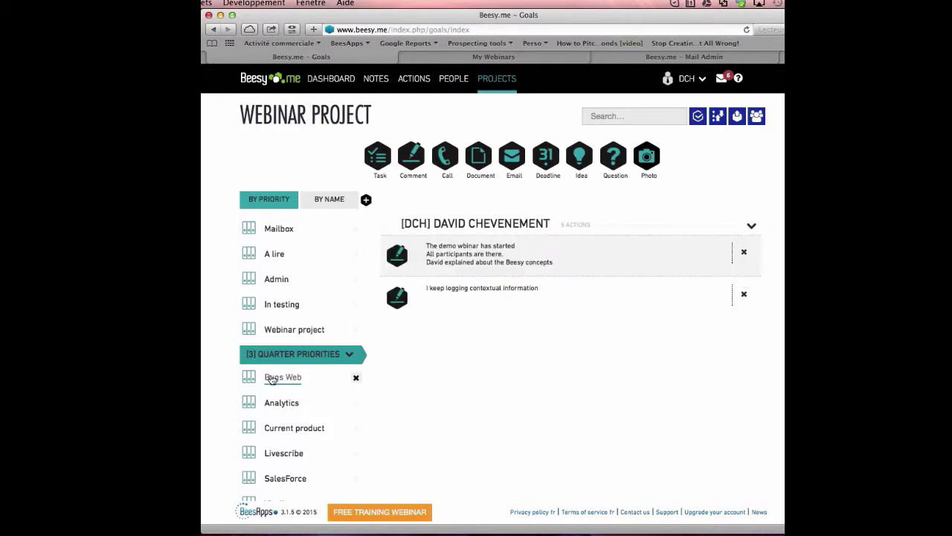
{"action": "left_click", "coordinate": [751, 329]}
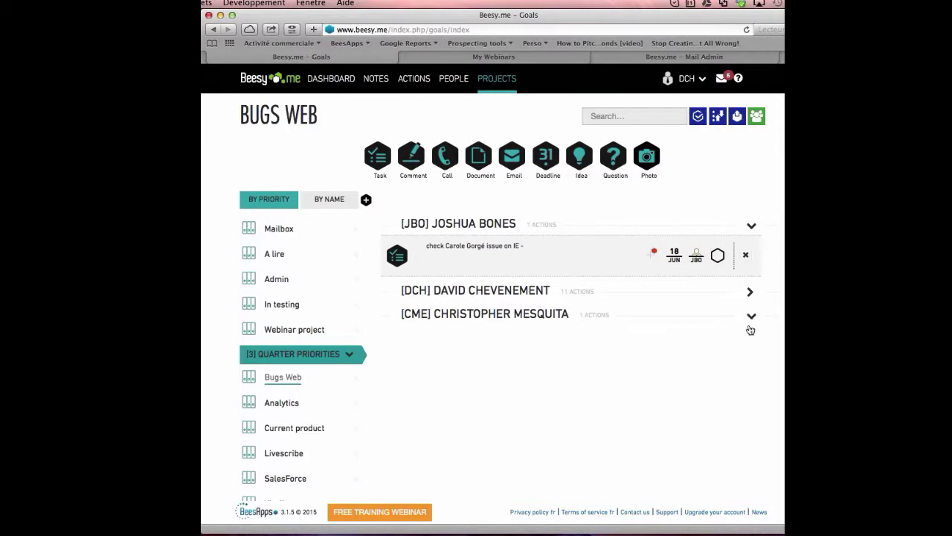
Step: Review the 'Check this evernote issue' call's description, then bring up the notifications list
{"action": "scroll", "coordinate": [595, 335], "scroll_direction": "down", "scroll_amount": 1}
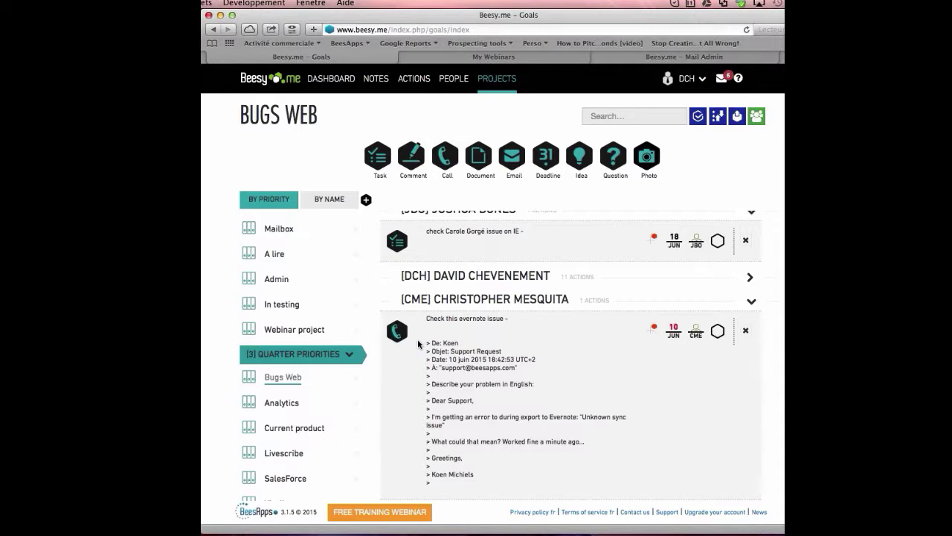
{"action": "left_click", "coordinate": [431, 342]}
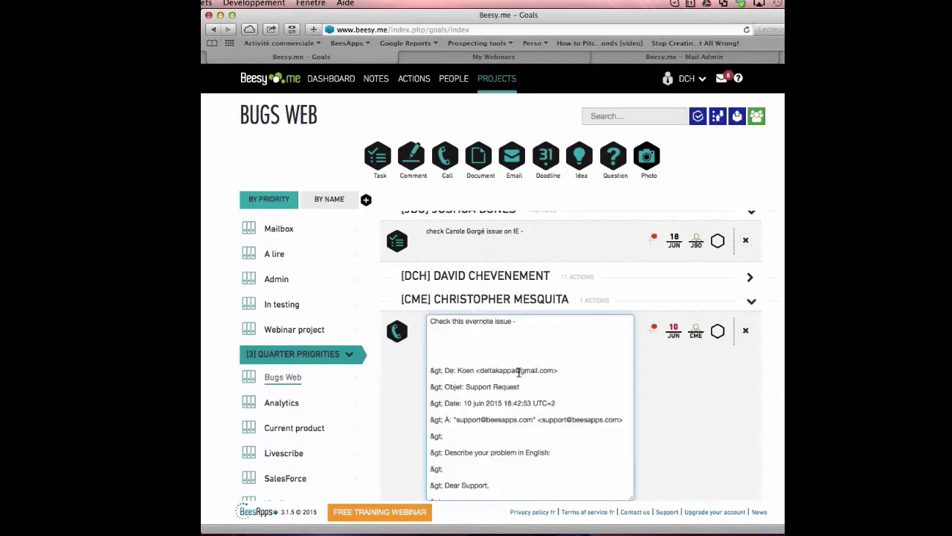
{"action": "left_click", "coordinate": [379, 325]}
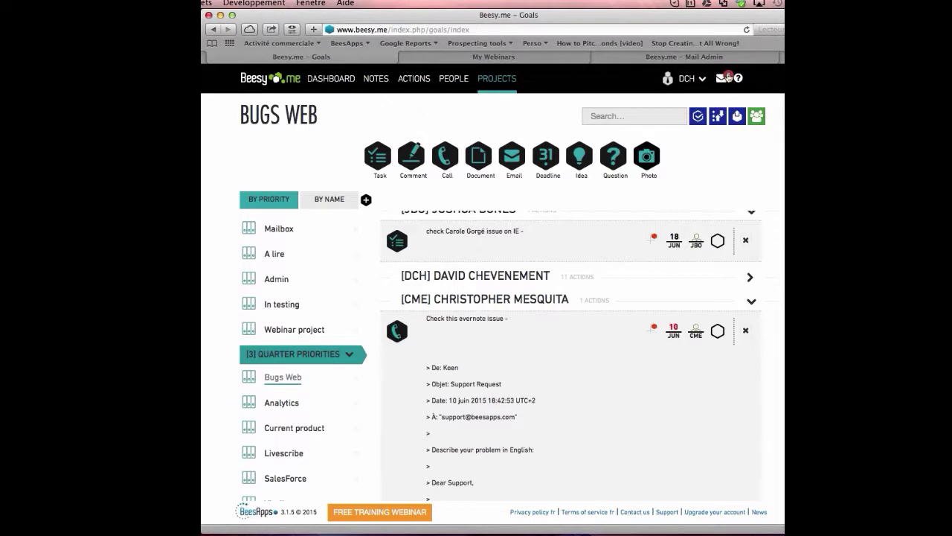
{"action": "left_click", "coordinate": [723, 81]}
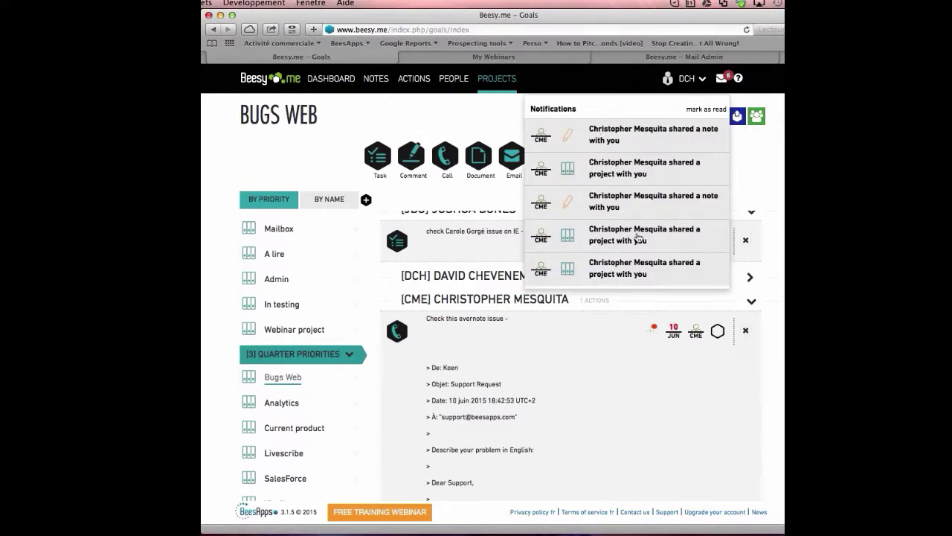
Step: Check the Notifications page under My settings, then return to the projects Inbox
{"action": "left_click", "coordinate": [488, 120]}
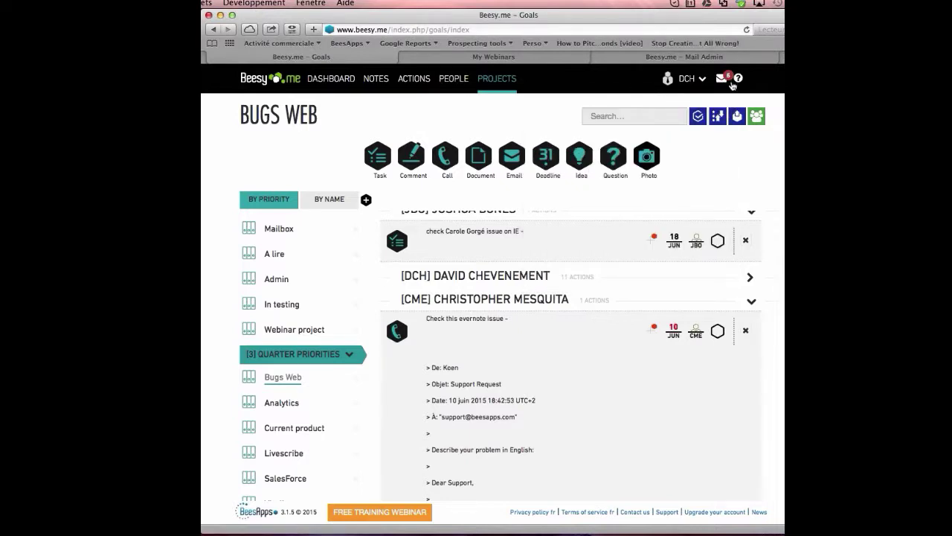
{"action": "left_click", "coordinate": [694, 81]}
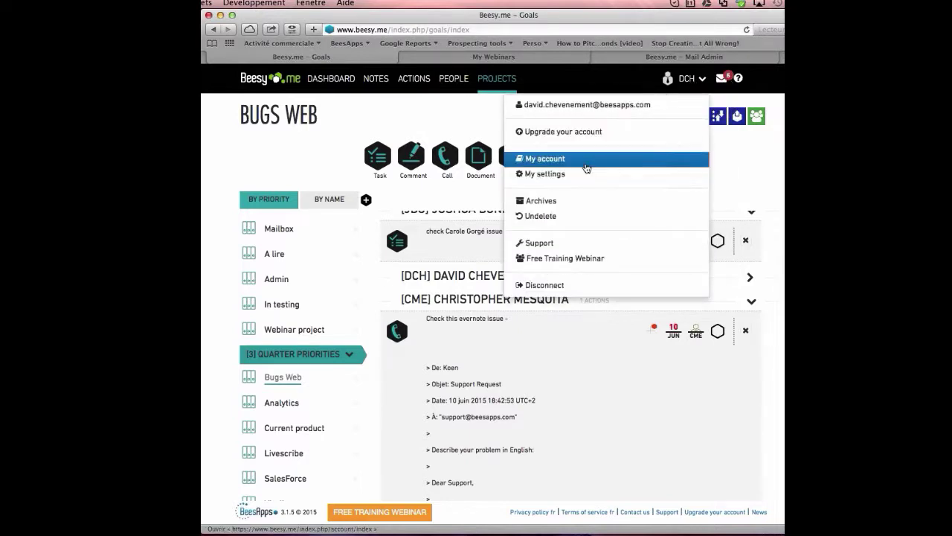
{"action": "left_click", "coordinate": [558, 176]}
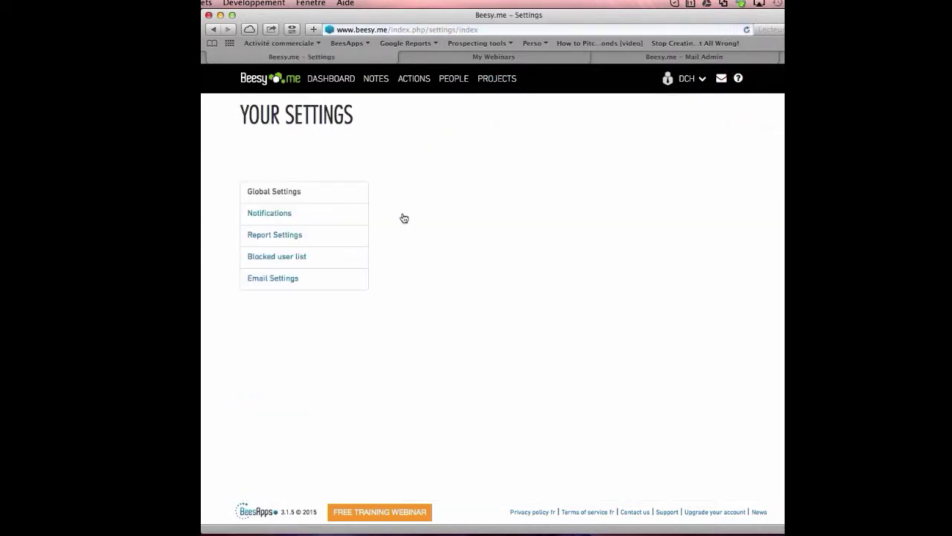
{"action": "left_click", "coordinate": [289, 215]}
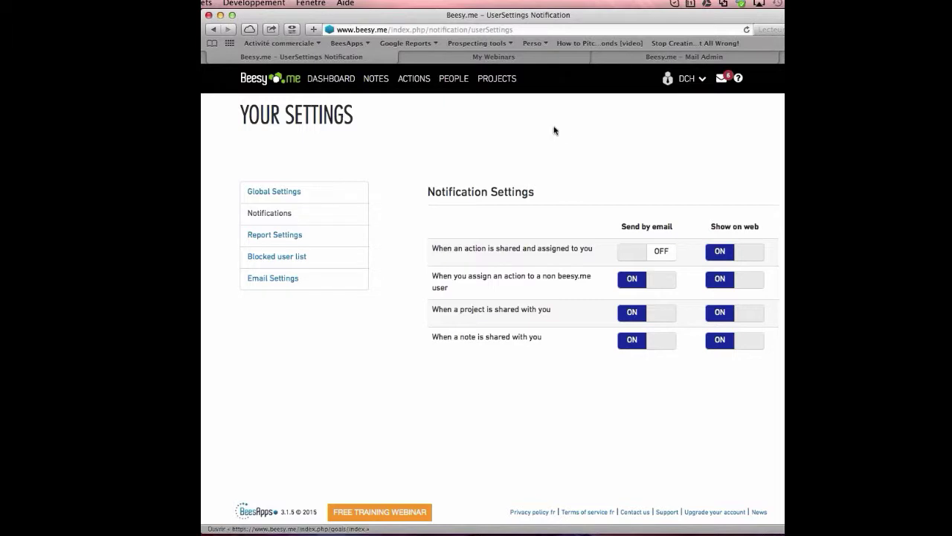
{"action": "left_click", "coordinate": [470, 82]}
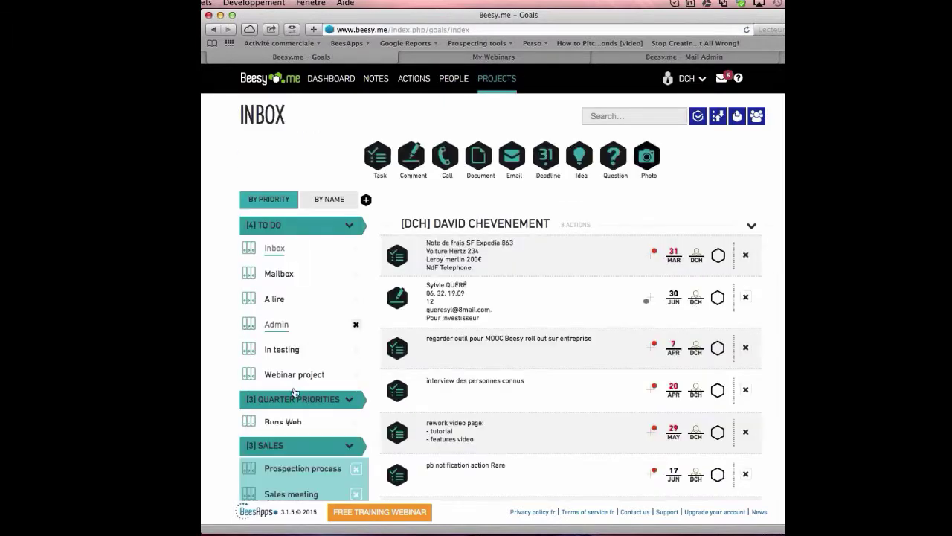
Step: Reopen Bugs Web with CME expanded to show the 'Check this evernote issue' call
{"action": "scroll", "coordinate": [297, 364], "scroll_direction": "down", "scroll_amount": 3}
{"action": "scroll", "coordinate": [297, 363], "scroll_direction": "up", "scroll_amount": 2}
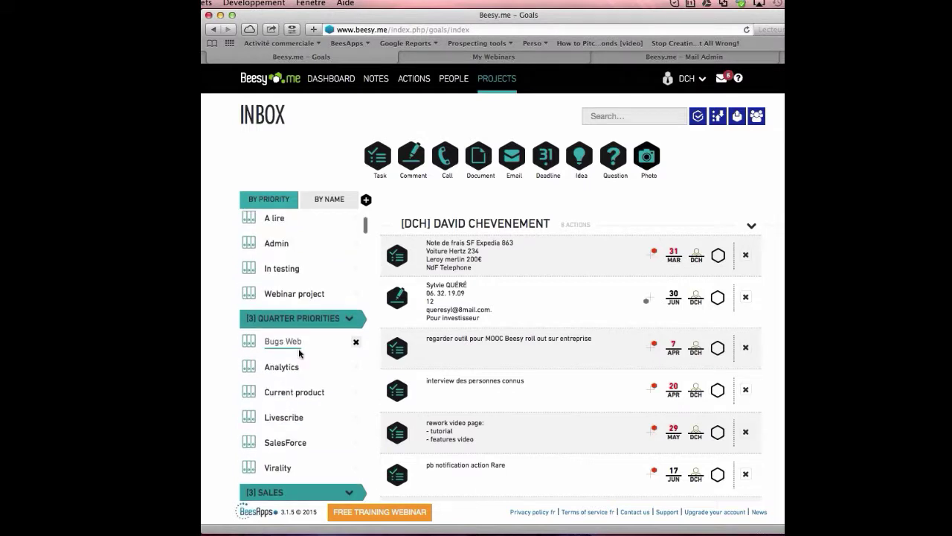
{"action": "left_click", "coordinate": [299, 351]}
{"action": "left_click", "coordinate": [750, 315]}
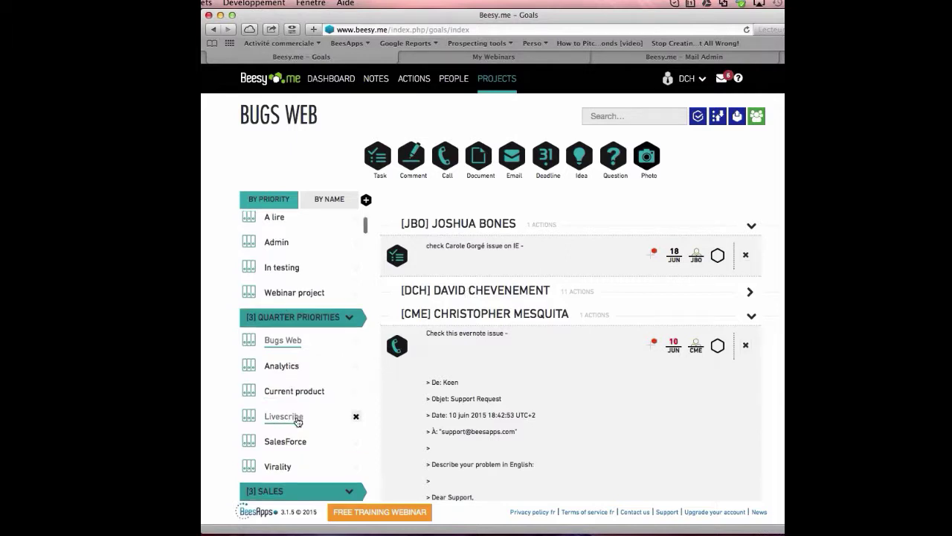
{"action": "scroll", "coordinate": [298, 422], "scroll_direction": "down", "scroll_amount": 3}
{"action": "scroll", "coordinate": [298, 422], "scroll_direction": "up", "scroll_amount": 1}
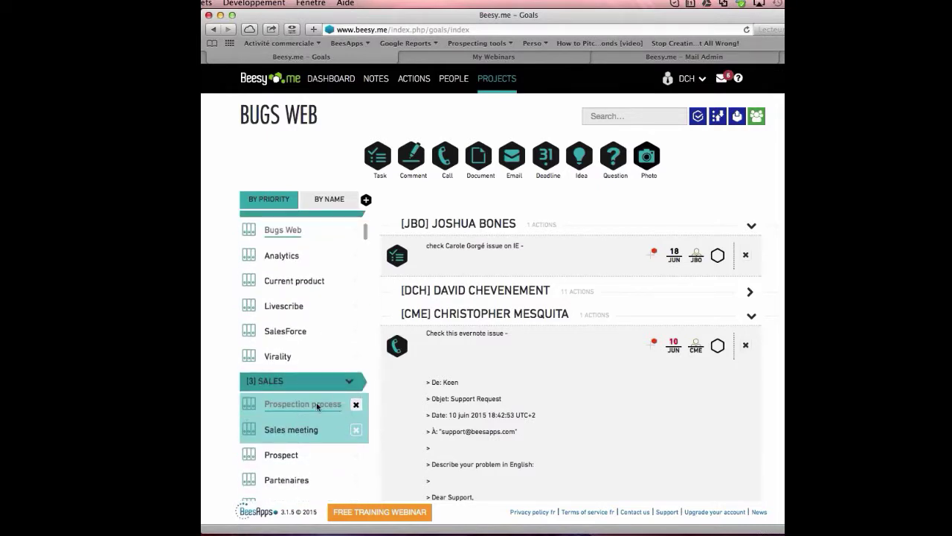
{"action": "left_click", "coordinate": [305, 405]}
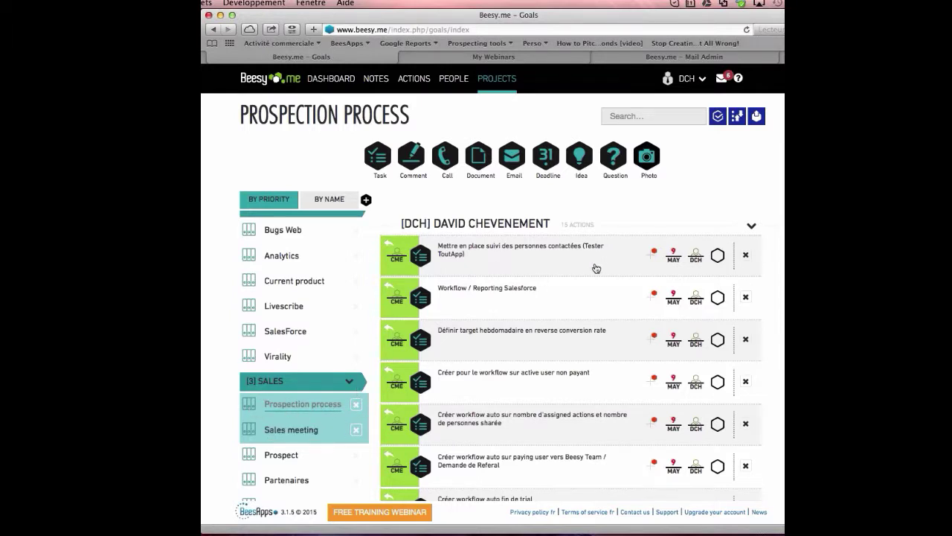
{"action": "scroll", "coordinate": [596, 268], "scroll_direction": "down", "scroll_amount": 5}
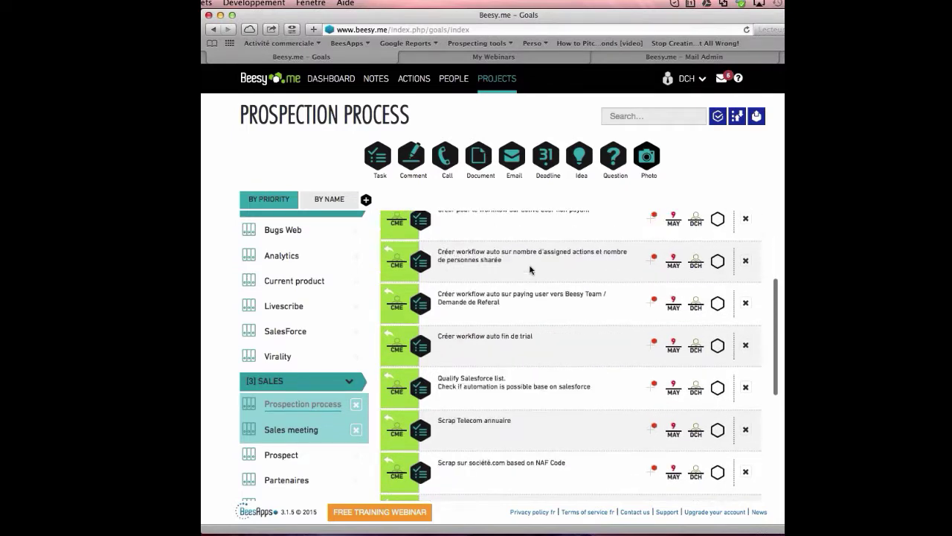
{"action": "scroll", "coordinate": [530, 269], "scroll_direction": "down", "scroll_amount": 7}
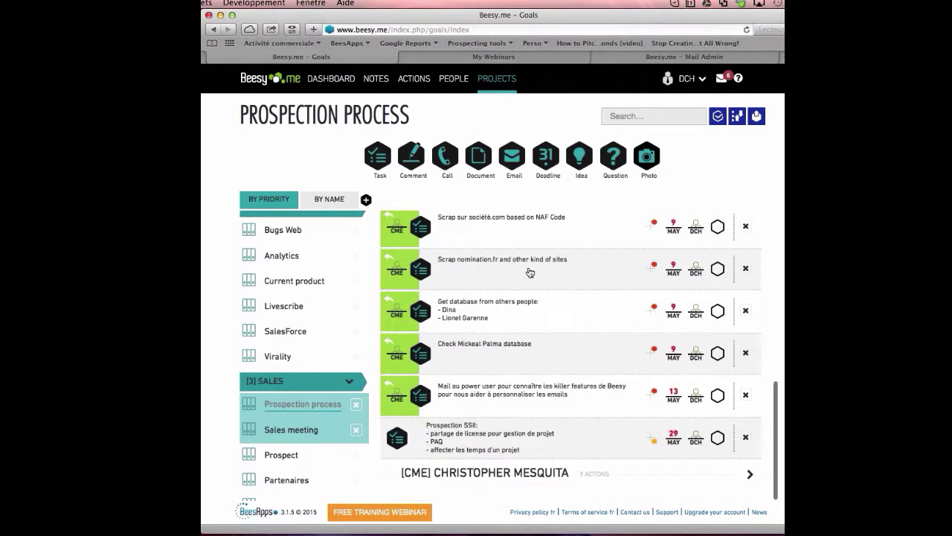
{"action": "left_click", "coordinate": [751, 476]}
{"action": "scroll", "coordinate": [697, 410], "scroll_direction": "down", "scroll_amount": 6}
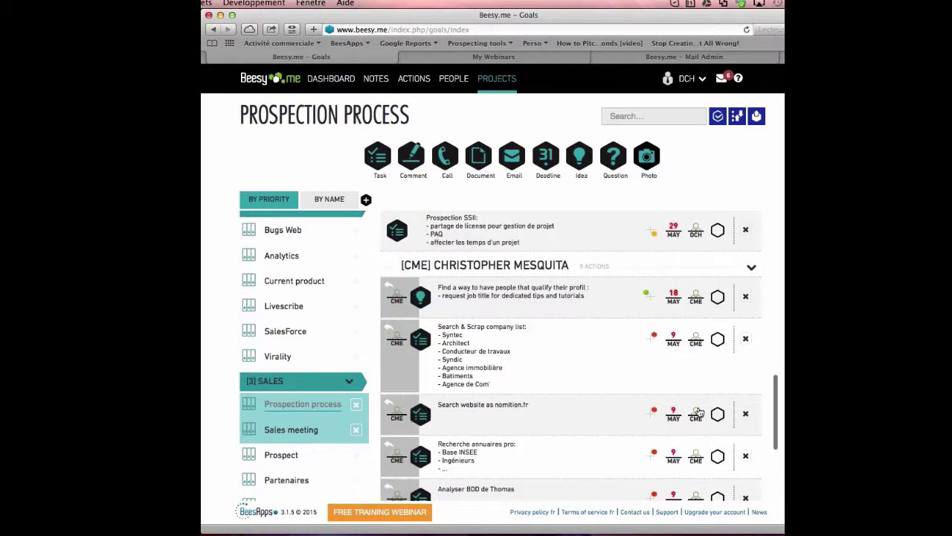
{"action": "scroll", "coordinate": [426, 255], "scroll_direction": "up", "scroll_amount": 12}
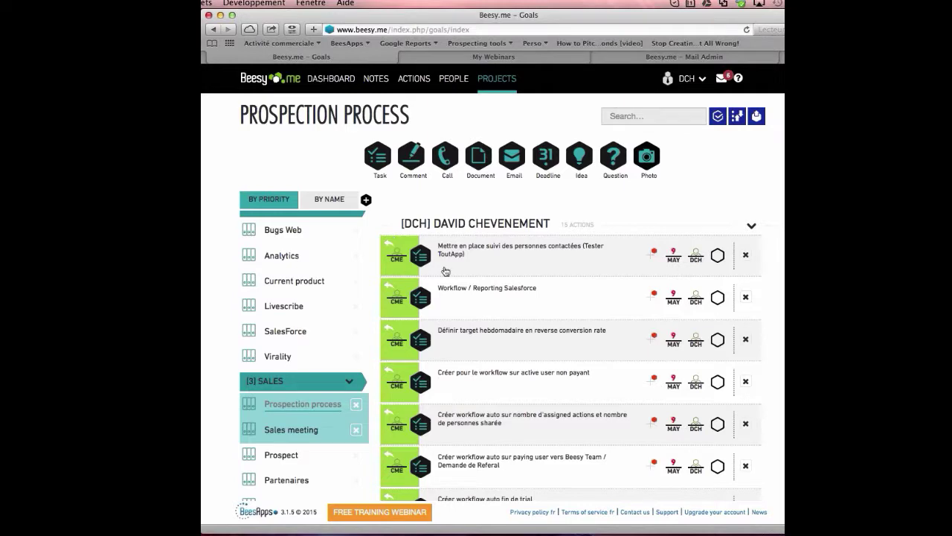
{"action": "scroll", "coordinate": [444, 271], "scroll_direction": "down", "scroll_amount": 10}
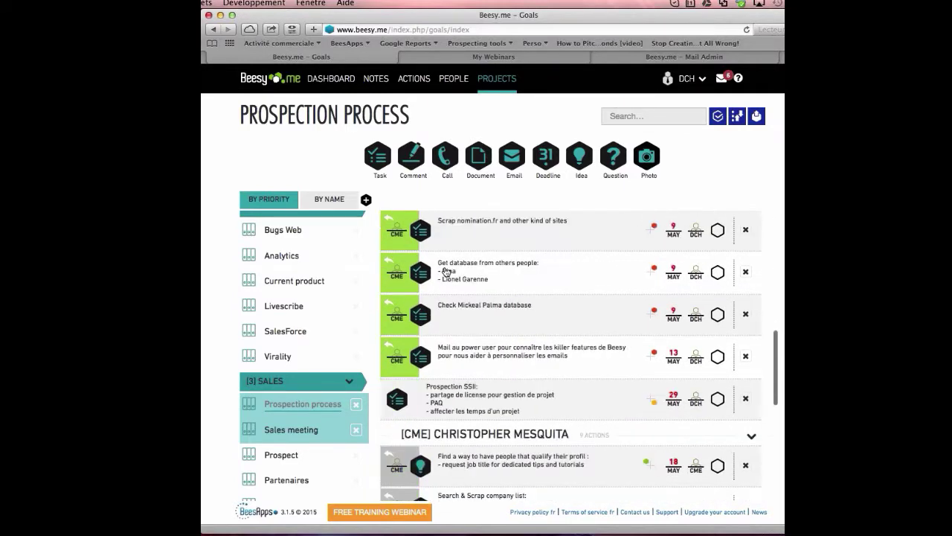
{"action": "scroll", "coordinate": [445, 271], "scroll_direction": "down", "scroll_amount": 10}
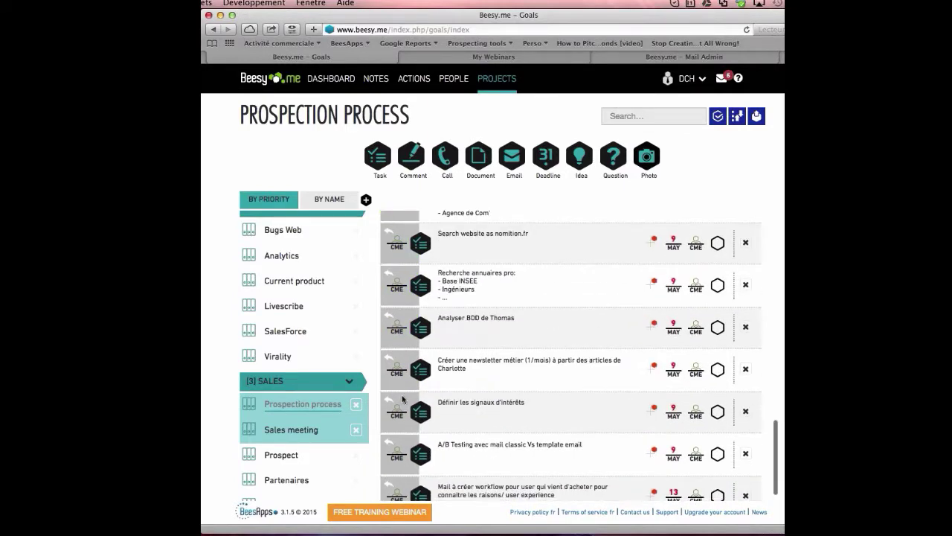
{"action": "scroll", "coordinate": [402, 384], "scroll_direction": "up", "scroll_amount": 3}
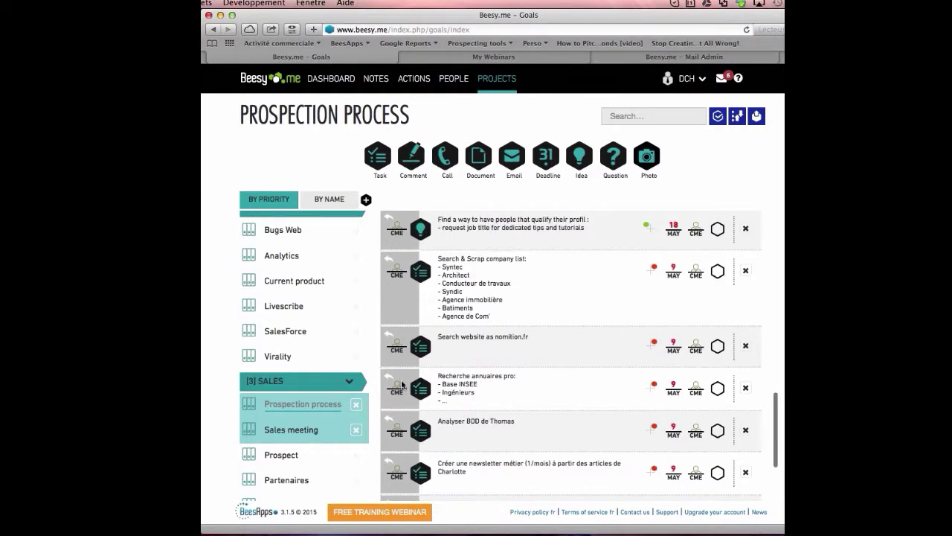
{"action": "scroll", "coordinate": [401, 383], "scroll_direction": "up", "scroll_amount": 5}
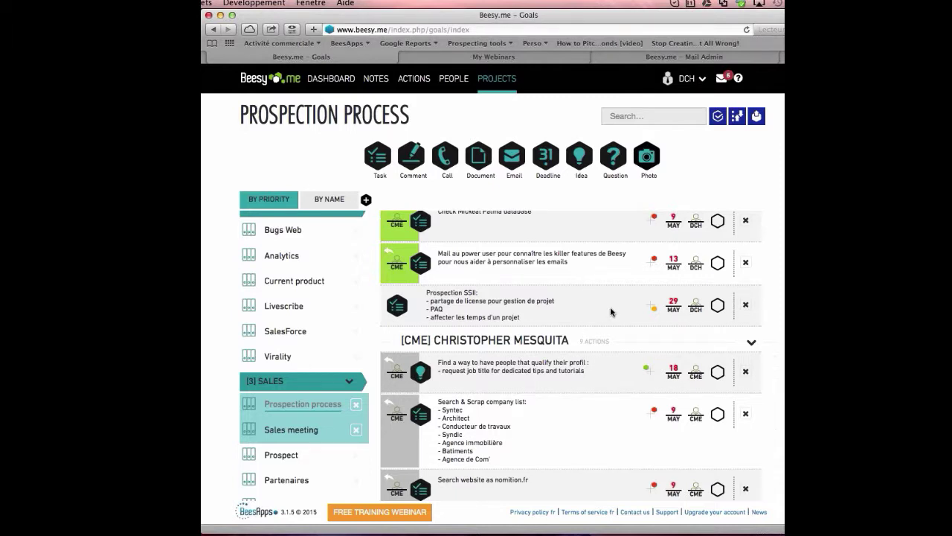
{"action": "scroll", "coordinate": [610, 311], "scroll_direction": "up", "scroll_amount": 6}
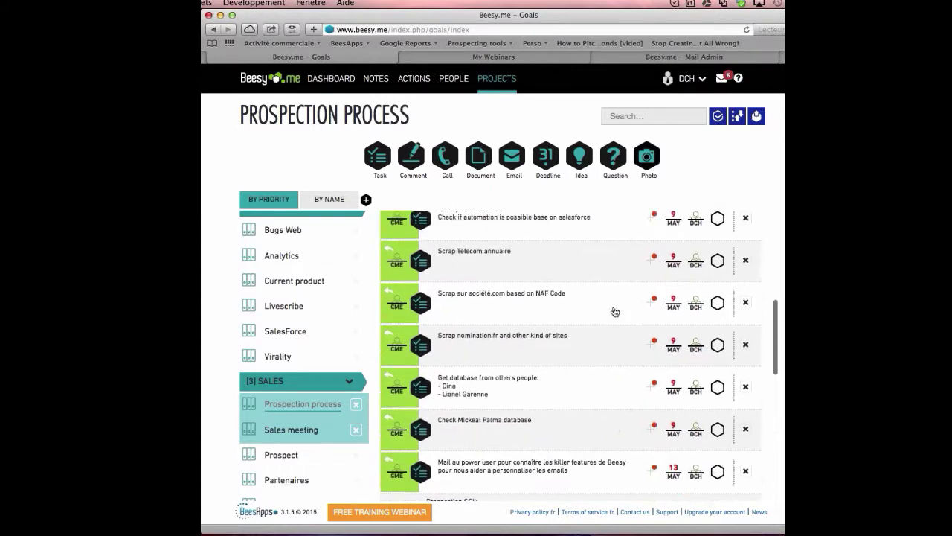
{"action": "scroll", "coordinate": [615, 312], "scroll_direction": "up", "scroll_amount": 8}
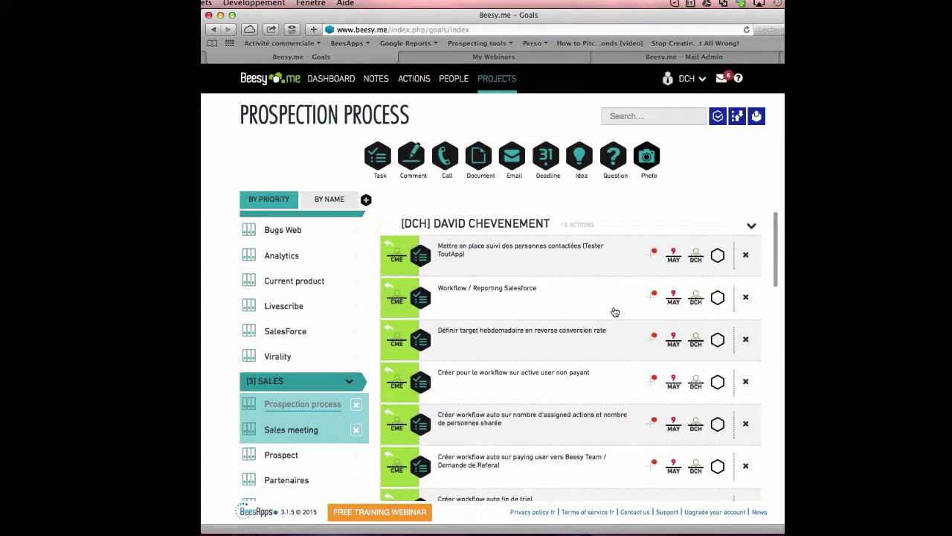
{"action": "scroll", "coordinate": [300, 335], "scroll_direction": "up", "scroll_amount": 5}
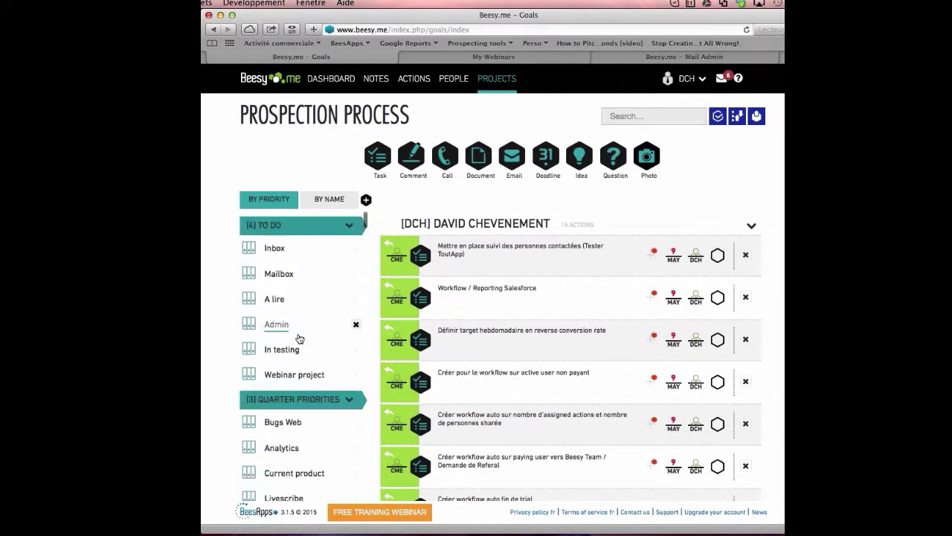
Step: Open Webinar project, expand the second person's actions, and bring up the Share project dialog
{"action": "left_click", "coordinate": [297, 374]}
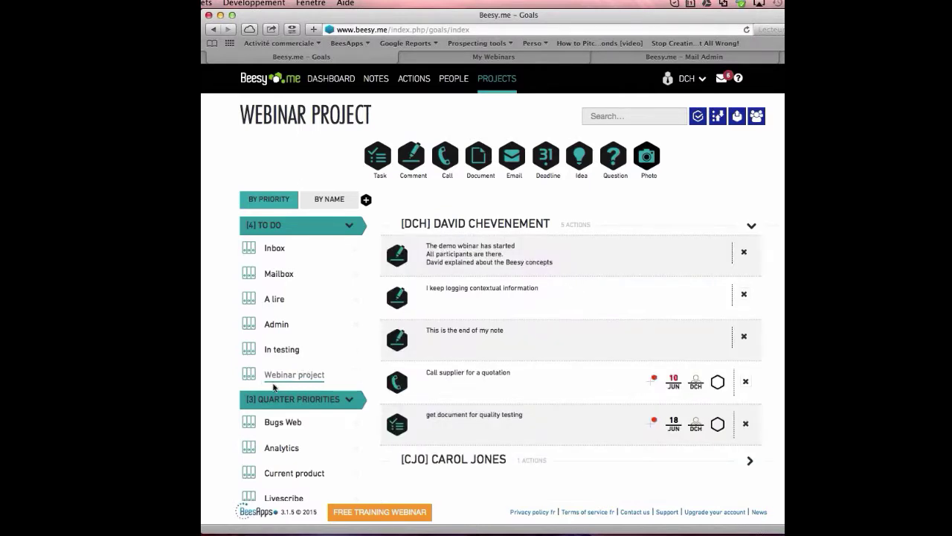
{"action": "scroll", "coordinate": [621, 313], "scroll_direction": "down", "scroll_amount": 1}
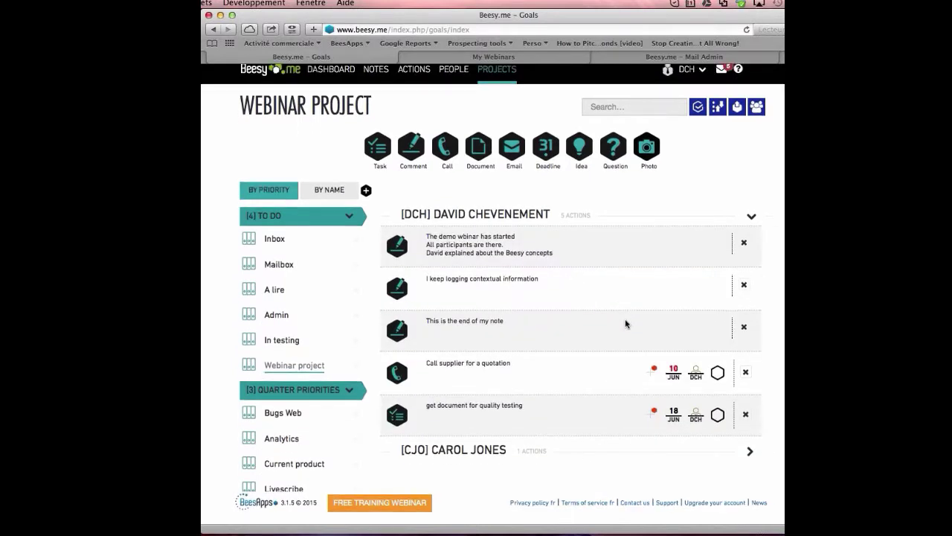
{"action": "scroll", "coordinate": [625, 323], "scroll_direction": "up", "scroll_amount": 1}
{"action": "left_click", "coordinate": [749, 460]}
{"action": "scroll", "coordinate": [662, 298], "scroll_direction": "down", "scroll_amount": 1}
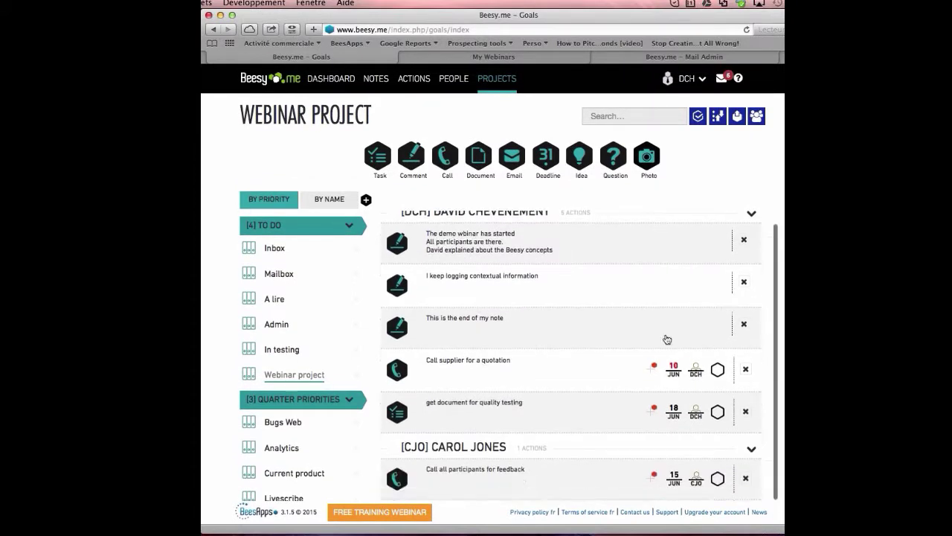
{"action": "scroll", "coordinate": [667, 340], "scroll_direction": "up", "scroll_amount": 1}
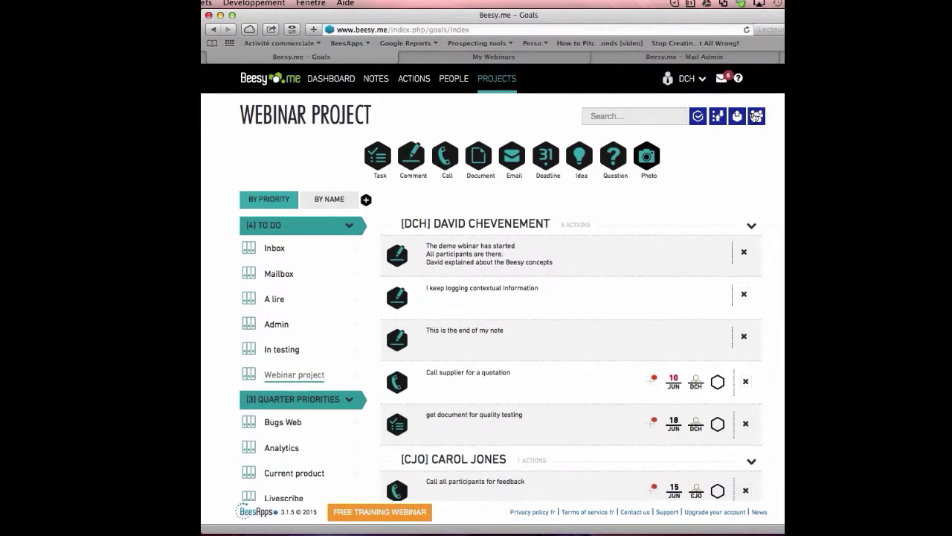
{"action": "left_click", "coordinate": [756, 116]}
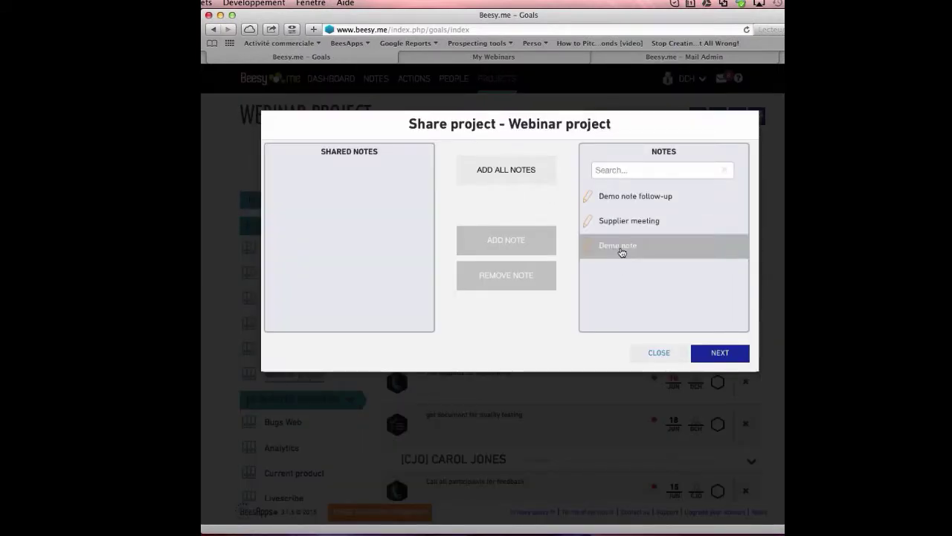
Step: Share Webinar project and all three notes with the colleague found by name search
{"action": "left_click", "coordinate": [505, 171]}
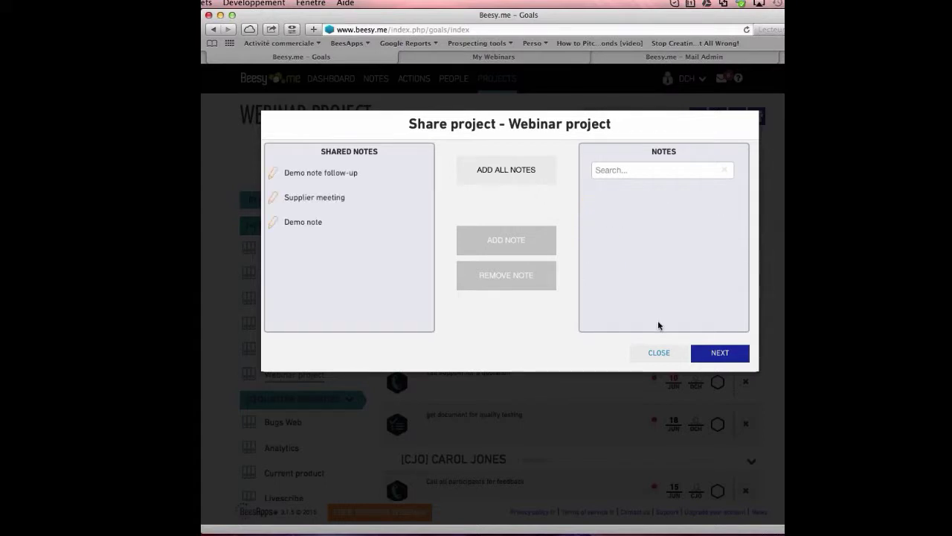
{"action": "left_click", "coordinate": [723, 357]}
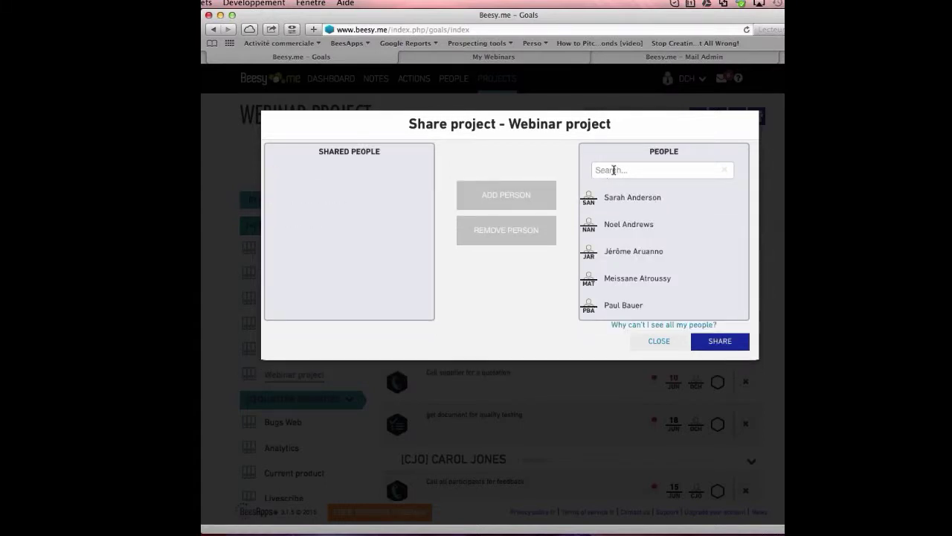
{"action": "left_click", "coordinate": [625, 169]}
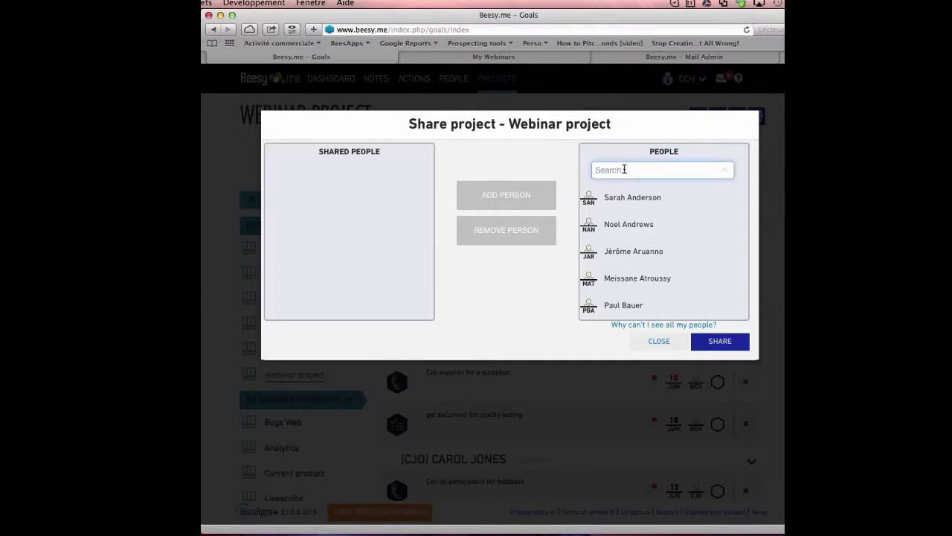
{"action": "type", "text": "christ"}
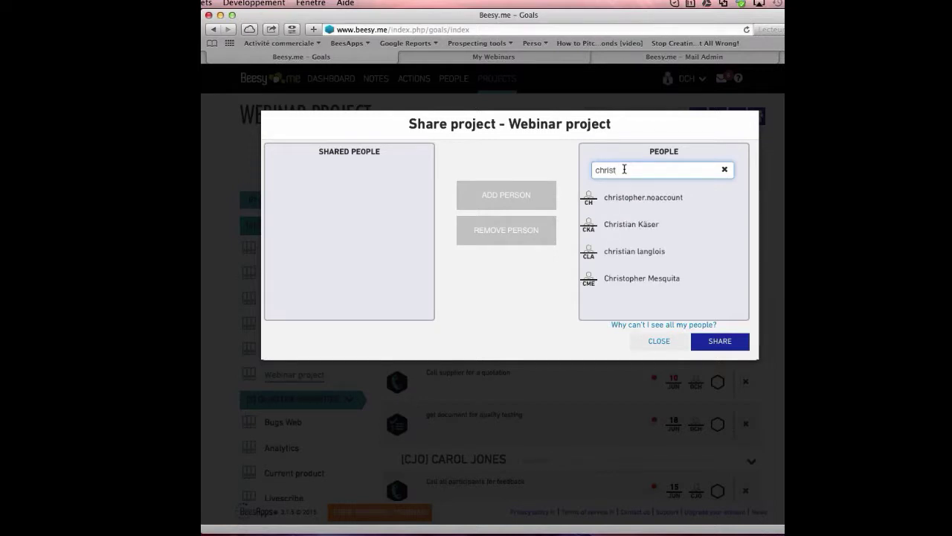
{"action": "left_click", "coordinate": [633, 279]}
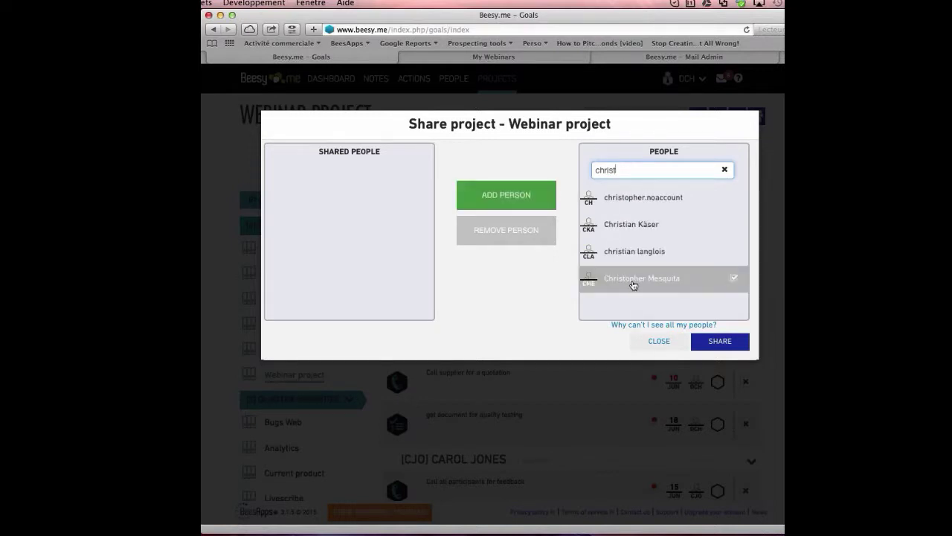
{"action": "left_click", "coordinate": [529, 204]}
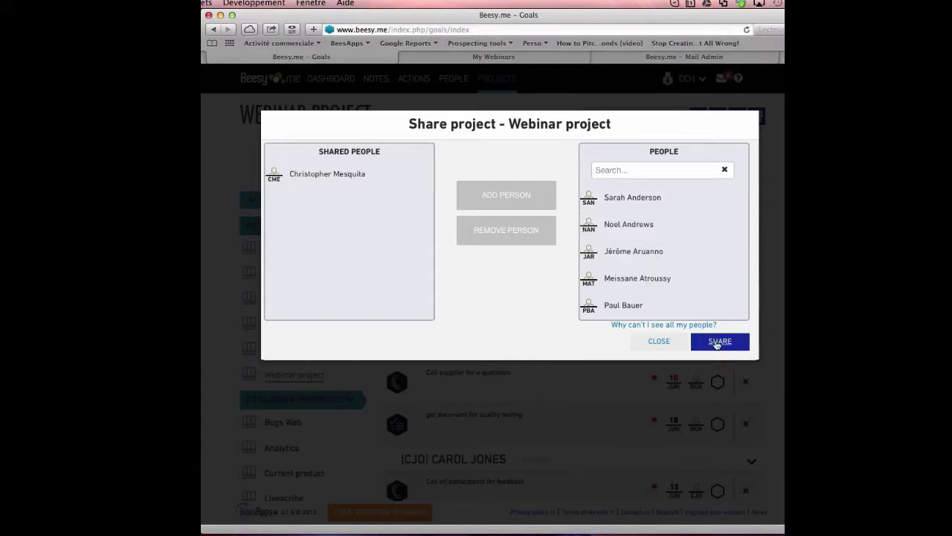
{"action": "left_click", "coordinate": [716, 342]}
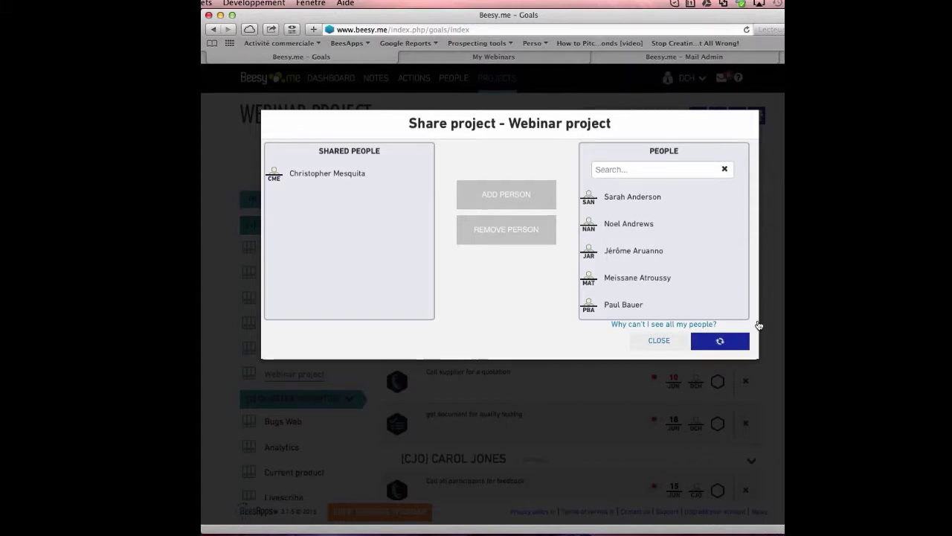
{"action": "left_click", "coordinate": [673, 342]}
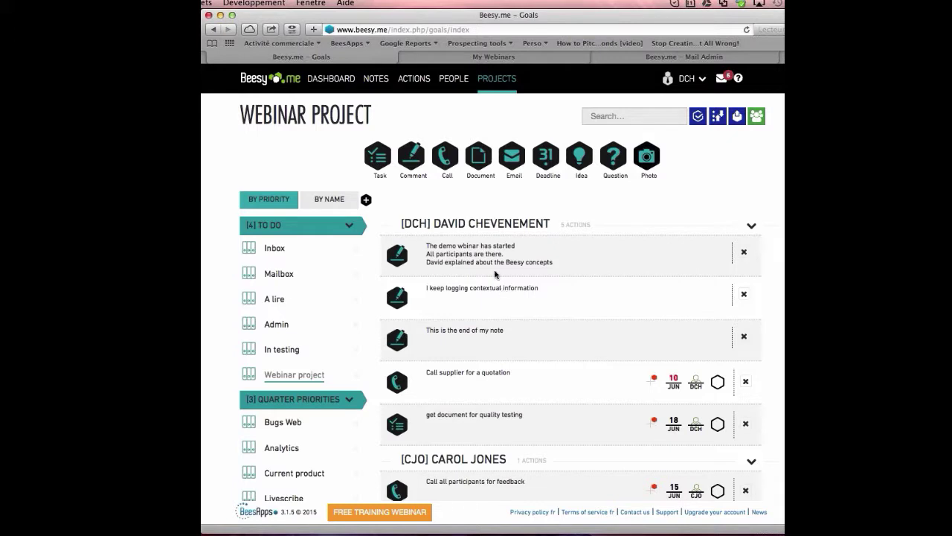
{"action": "scroll", "coordinate": [494, 275], "scroll_direction": "down", "scroll_amount": 1}
{"action": "scroll", "coordinate": [465, 279], "scroll_direction": "up", "scroll_amount": 1}
{"action": "scroll", "coordinate": [584, 283], "scroll_direction": "down", "scroll_amount": 1}
{"action": "scroll", "coordinate": [555, 283], "scroll_direction": "up", "scroll_amount": 1}
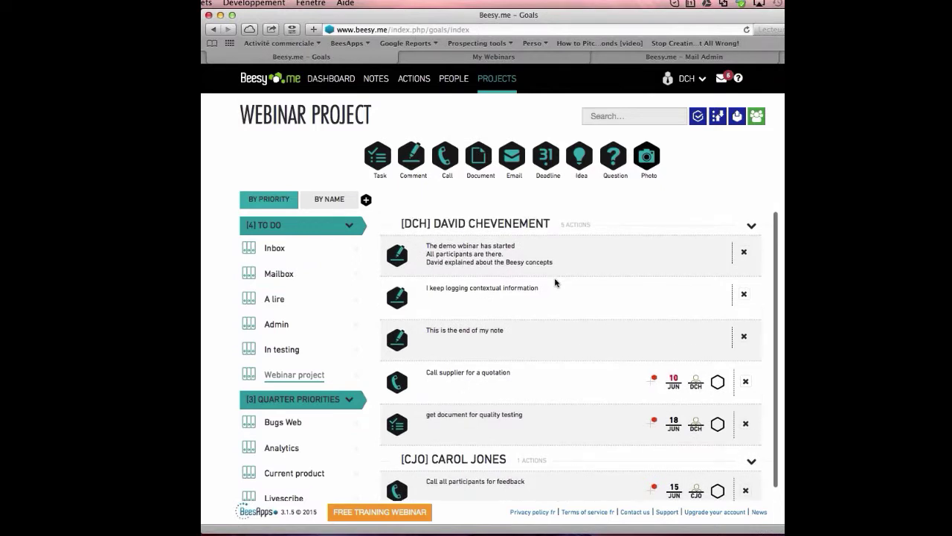
{"action": "scroll", "coordinate": [528, 264], "scroll_direction": "down", "scroll_amount": 1}
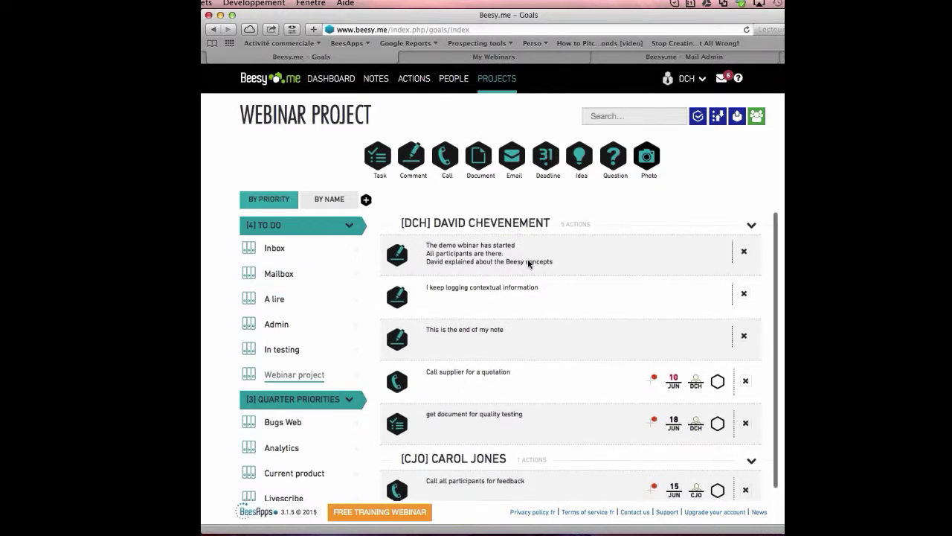
{"action": "scroll", "coordinate": [529, 264], "scroll_direction": "down", "scroll_amount": 1}
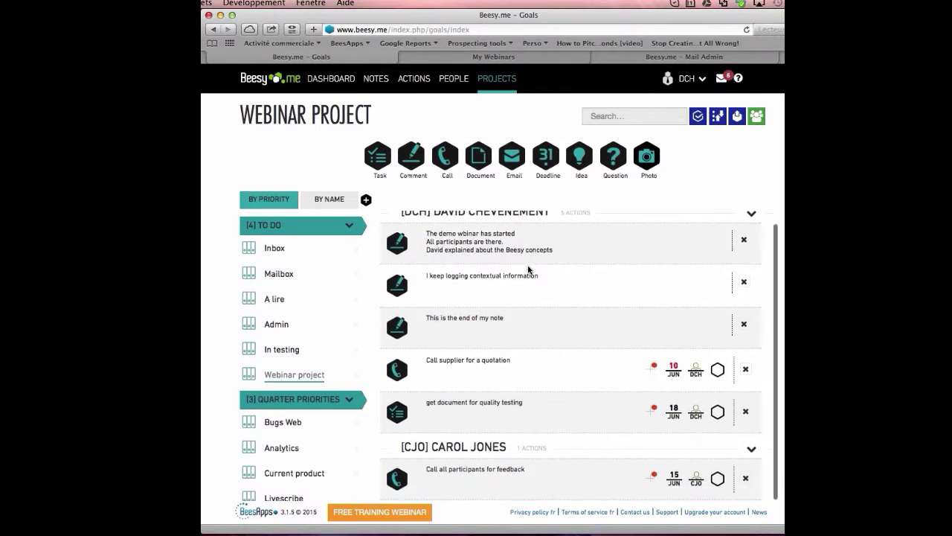
{"action": "scroll", "coordinate": [524, 255], "scroll_direction": "up", "scroll_amount": 1}
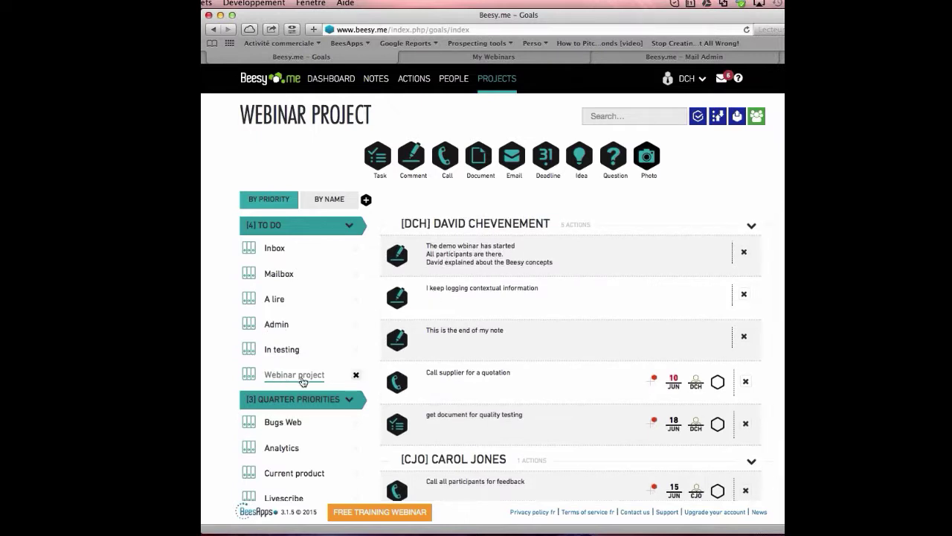
{"action": "scroll", "coordinate": [593, 380], "scroll_direction": "down", "scroll_amount": 1}
{"action": "scroll", "coordinate": [592, 379], "scroll_direction": "down", "scroll_amount": 1}
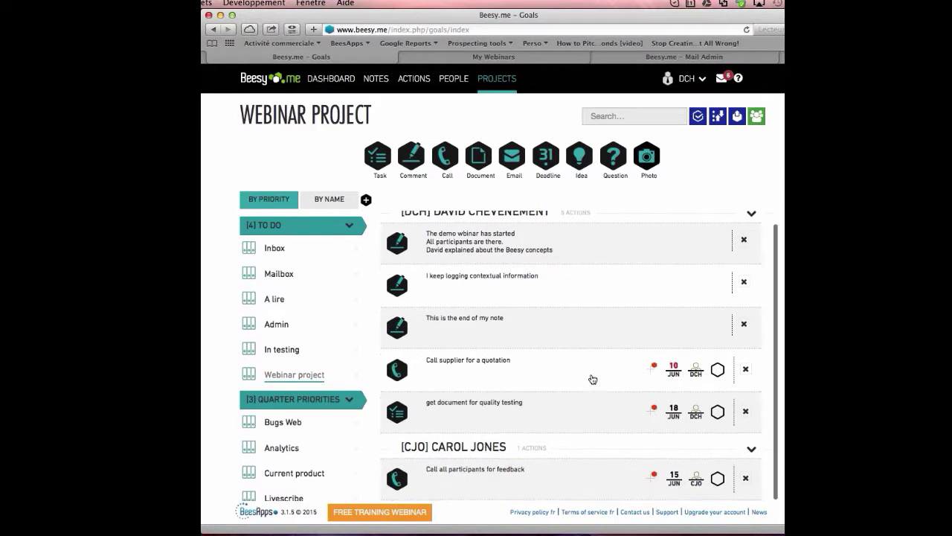
{"action": "scroll", "coordinate": [592, 380], "scroll_direction": "up", "scroll_amount": 2}
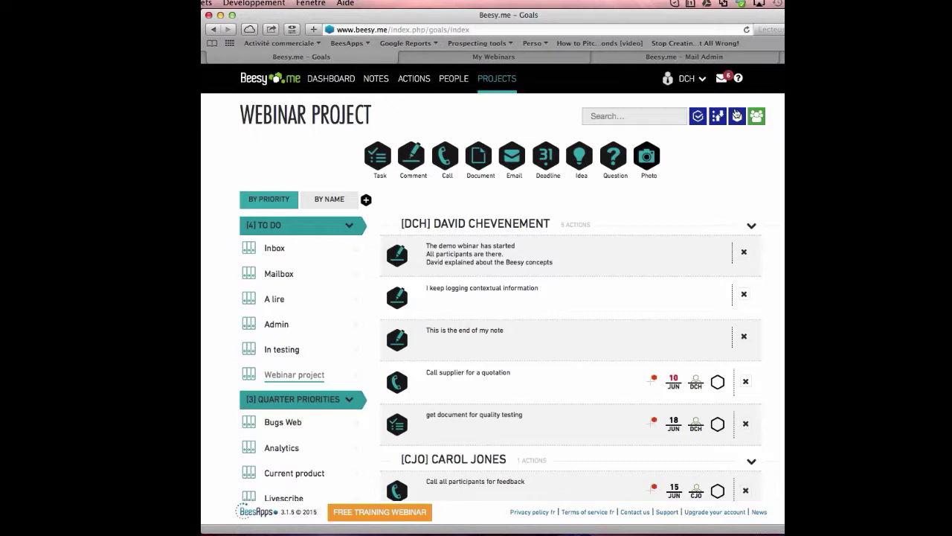
{"action": "left_click", "coordinate": [718, 117]}
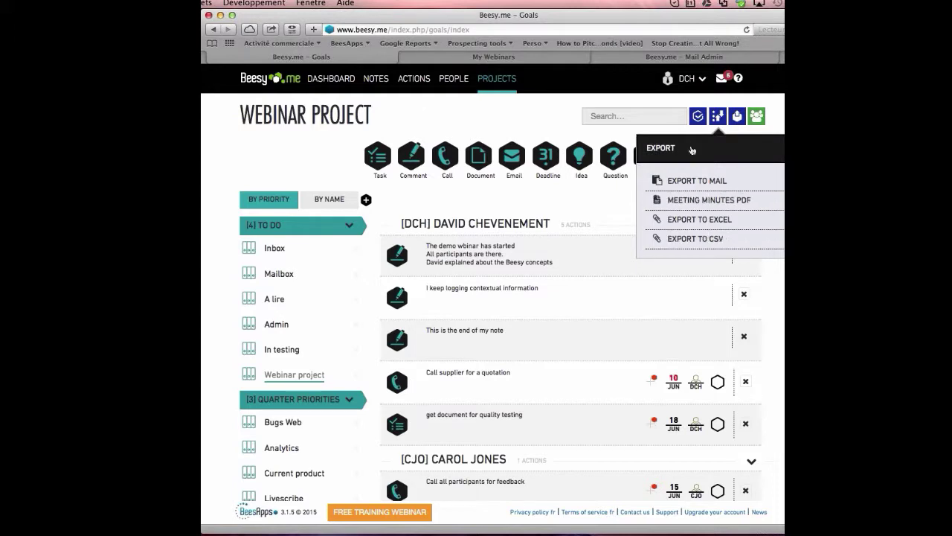
{"action": "left_click", "coordinate": [608, 204]}
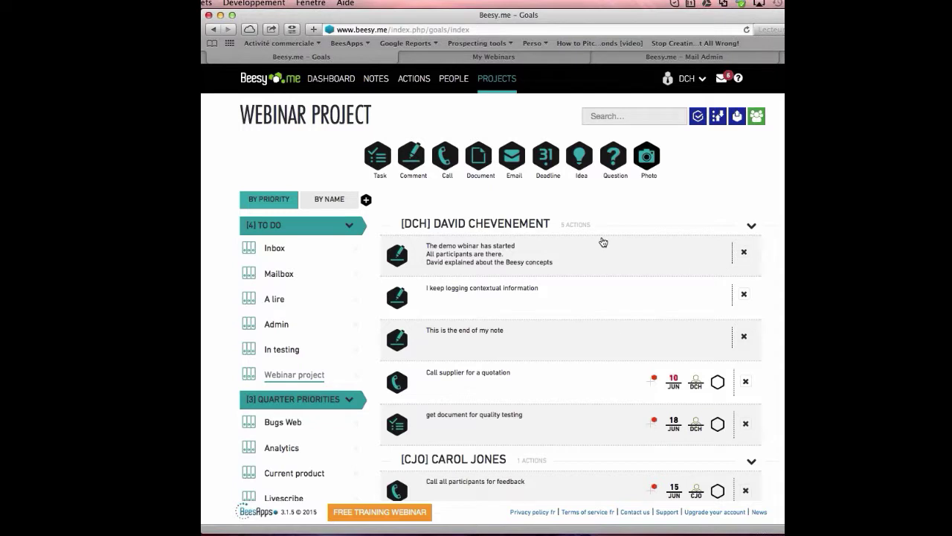
Step: Scroll past the Webinar project's actions and switch to the Notes section
{"action": "scroll", "coordinate": [615, 335], "scroll_direction": "down", "scroll_amount": 1}
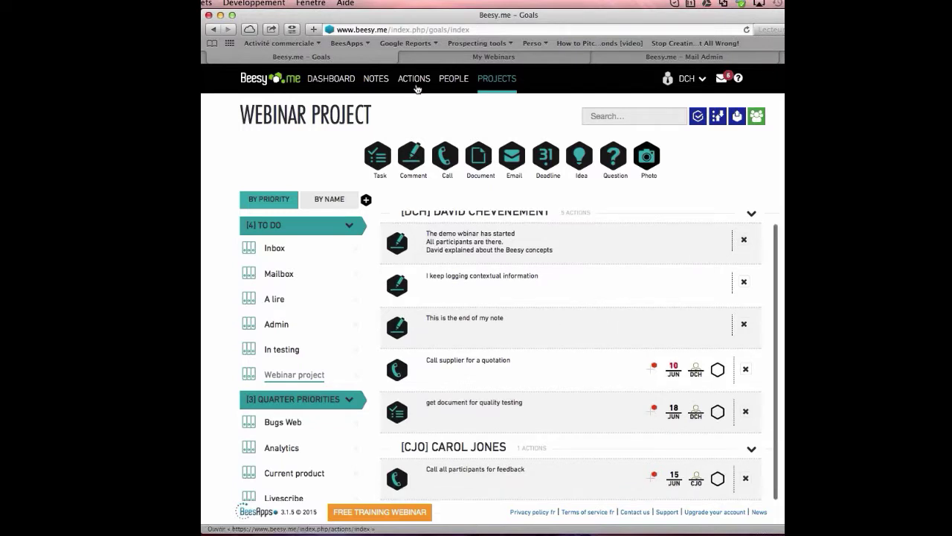
{"action": "left_click", "coordinate": [380, 85]}
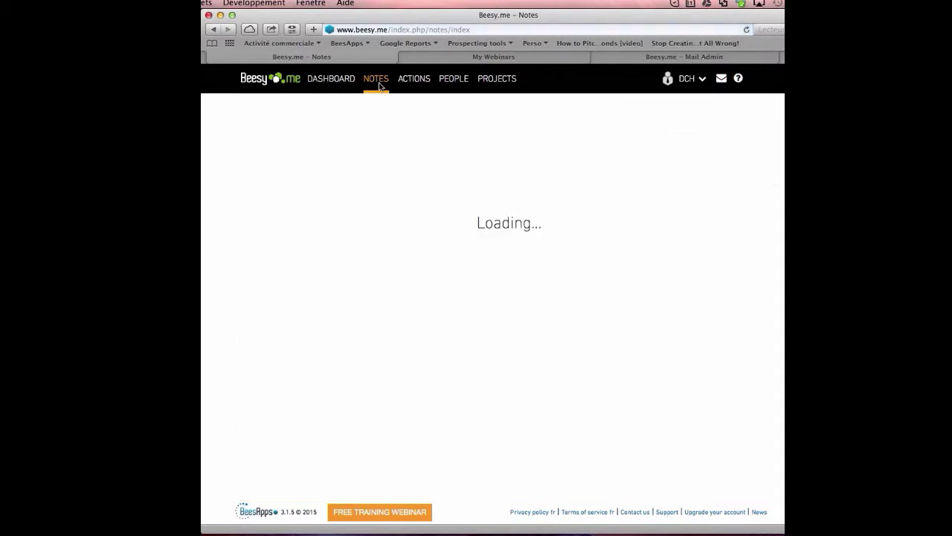
Step: Glance at the Supplier meeting note, then open the Demo note instead
{"action": "left_click", "coordinate": [301, 222]}
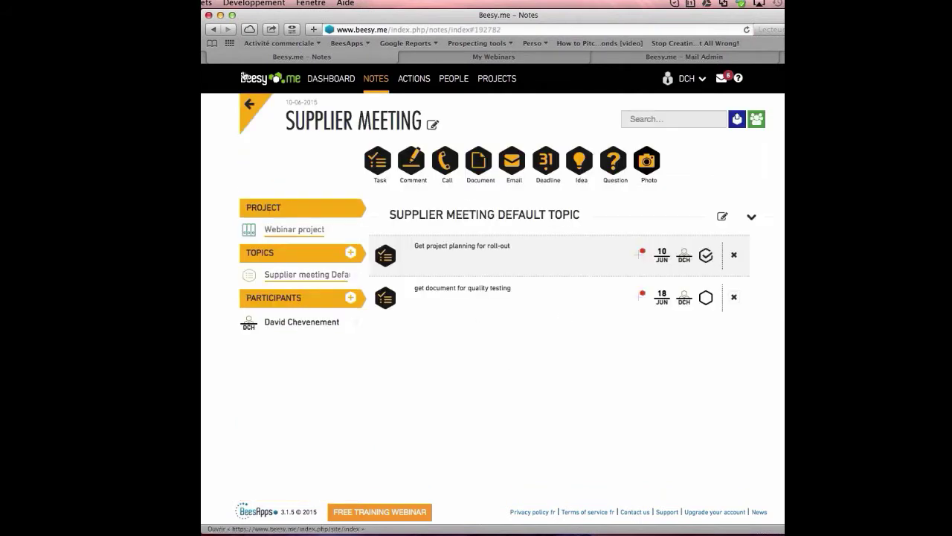
{"action": "left_click", "coordinate": [248, 109]}
{"action": "left_click", "coordinate": [297, 244]}
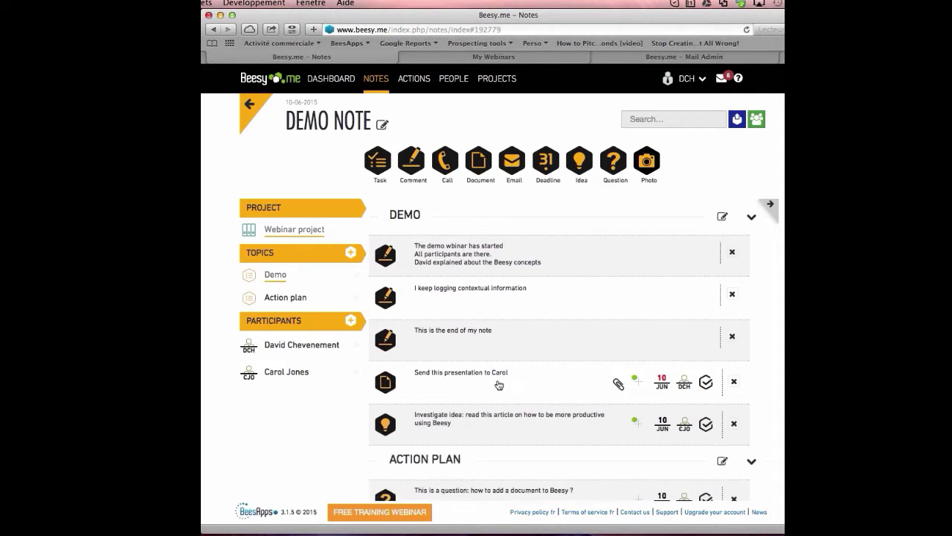
Step: Mark the Demo note's 'Send this presentation' action as Private and save it
{"action": "left_click", "coordinate": [386, 382]}
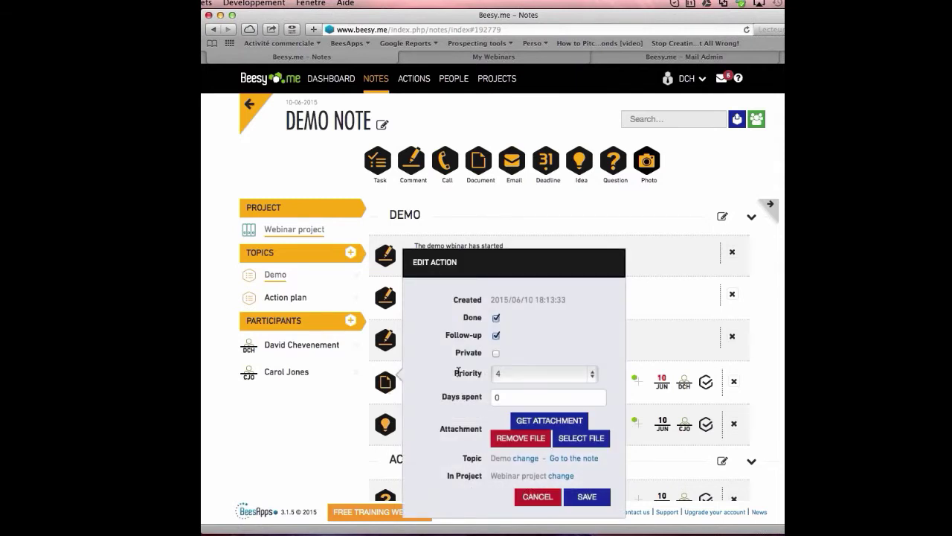
{"action": "left_click", "coordinate": [495, 354]}
{"action": "left_click", "coordinate": [586, 497]}
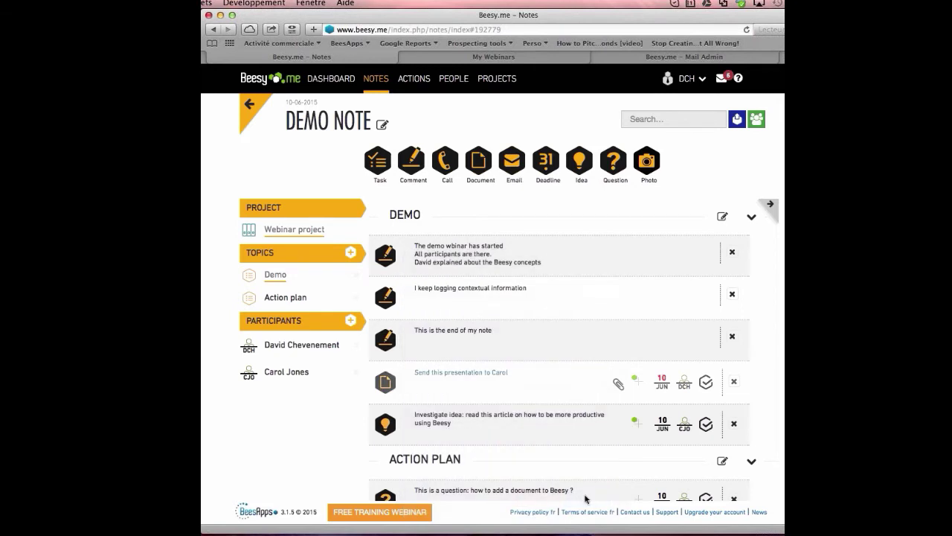